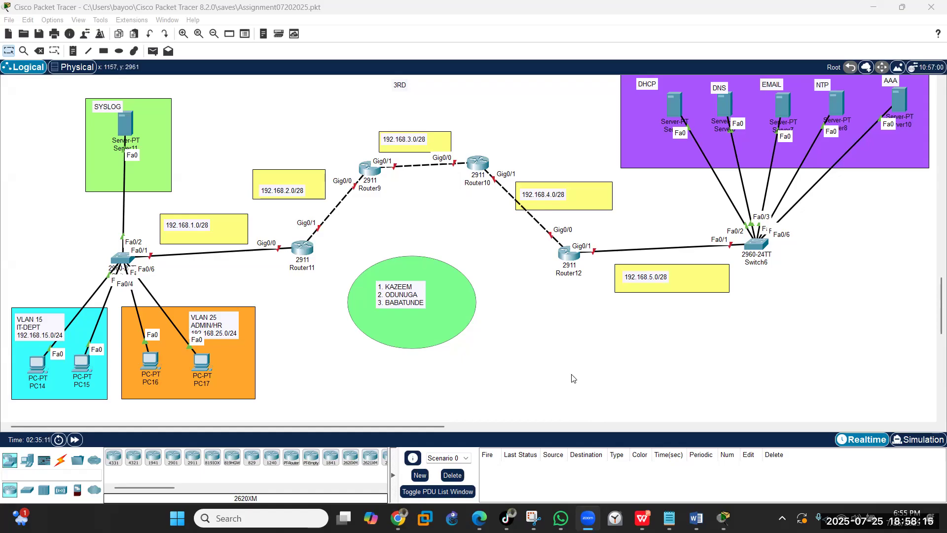
- Change the VLAN PCs' switch display name from Switch7 to USER_SW, then return to its CLI
{"action": "left_click", "coordinate": [118, 258]}
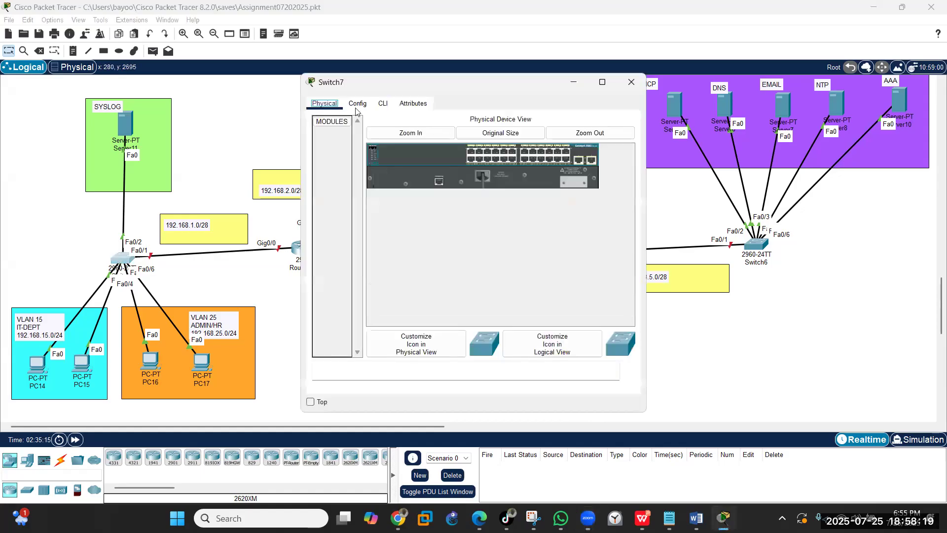
{"action": "left_click_drag", "start_coordinate": [435, 85], "coordinate": [507, 102]}
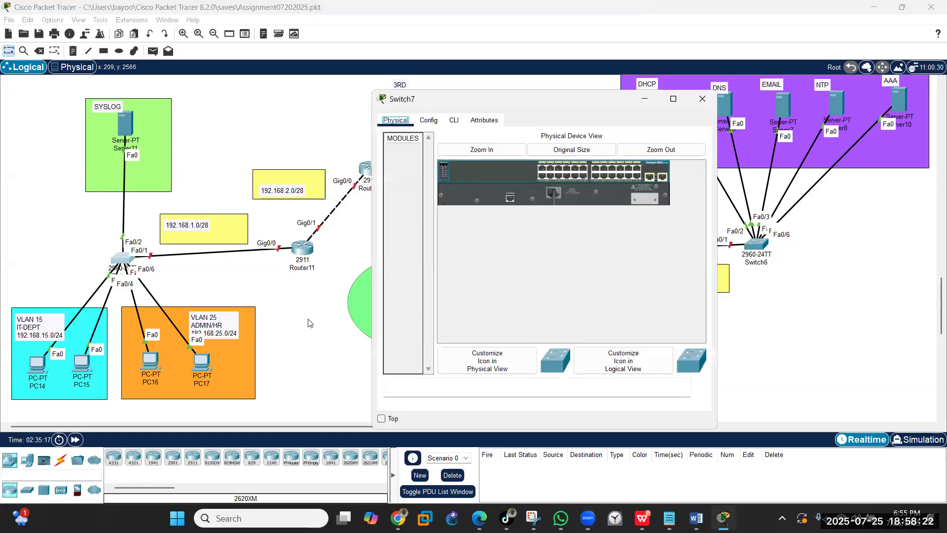
{"action": "left_click", "coordinate": [452, 122]}
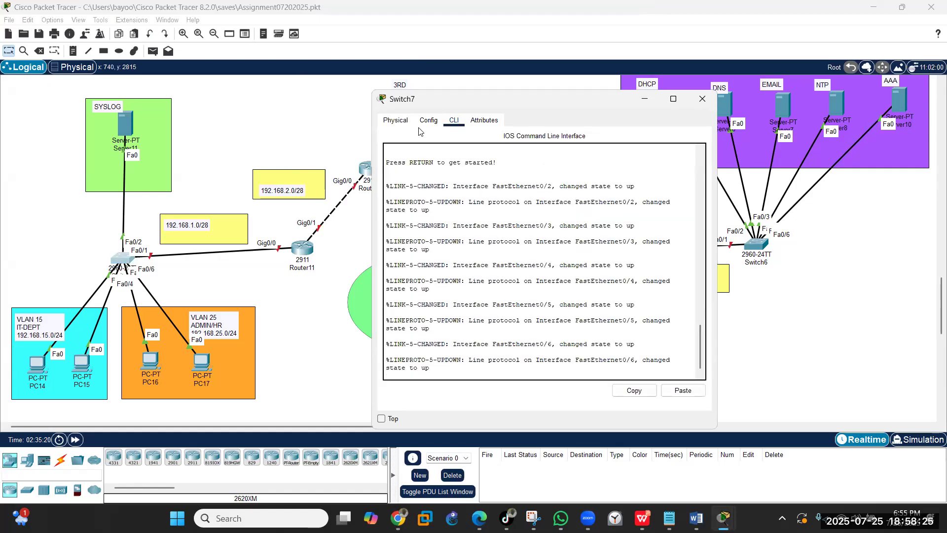
{"action": "left_click", "coordinate": [425, 122]}
{"action": "left_click", "coordinate": [564, 165]}
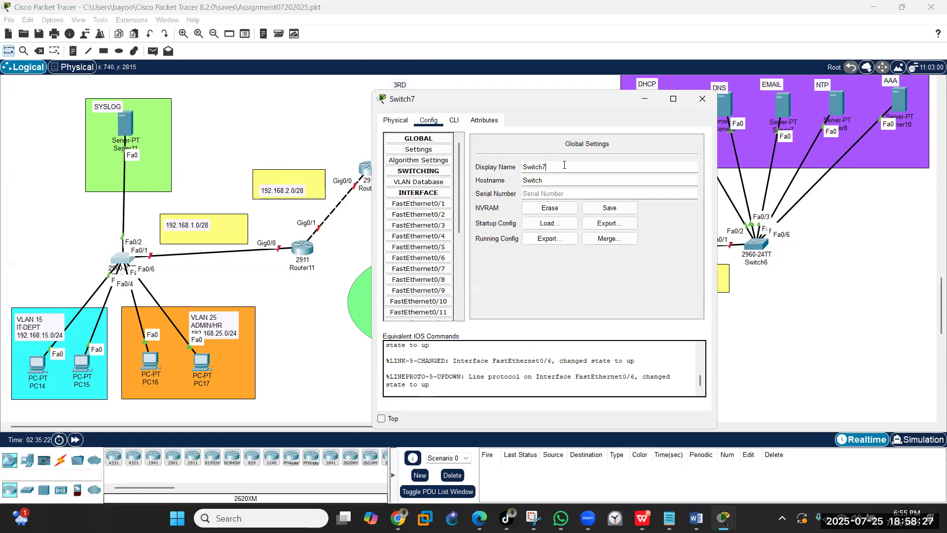
{"action": "key", "text": "BackSpace"}
{"action": "key", "text": "BackSpace"}
{"action": "key", "text": "BackSpace"}
{"action": "key", "text": "BackSpace"}
{"action": "key", "text": "BackSpace"}
{"action": "key", "text": "BackSpace"}
{"action": "key", "text": "BackSpace"}
{"action": "type", "text": "USER_SW"}
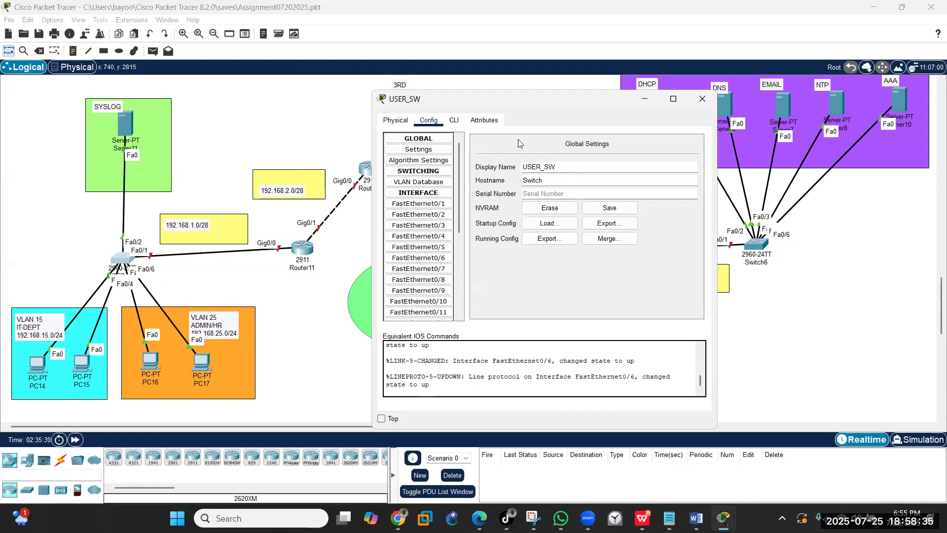
{"action": "left_click", "coordinate": [454, 120]}
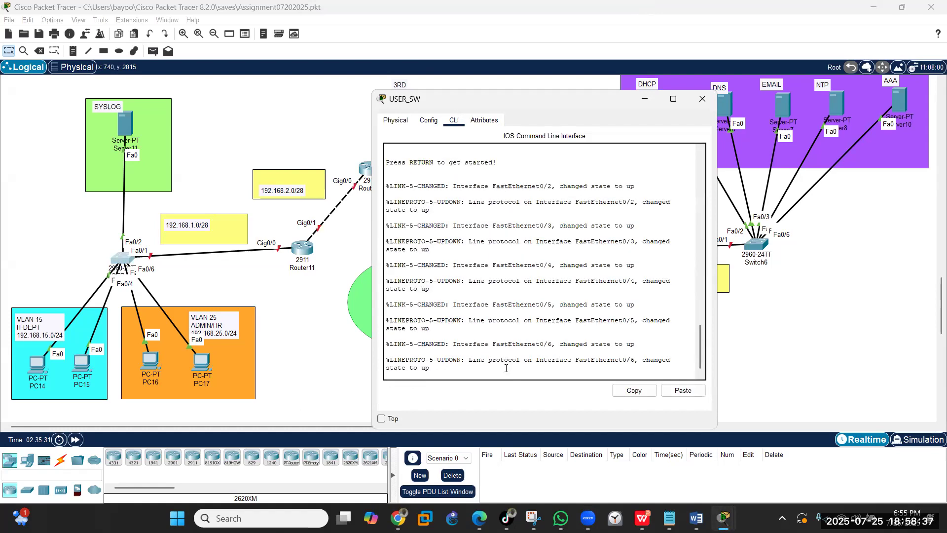
- Enter global configuration mode and set the switch hostname to USER_SW
{"action": "key", "text": "Return"}
{"action": "type", "text": "en"}
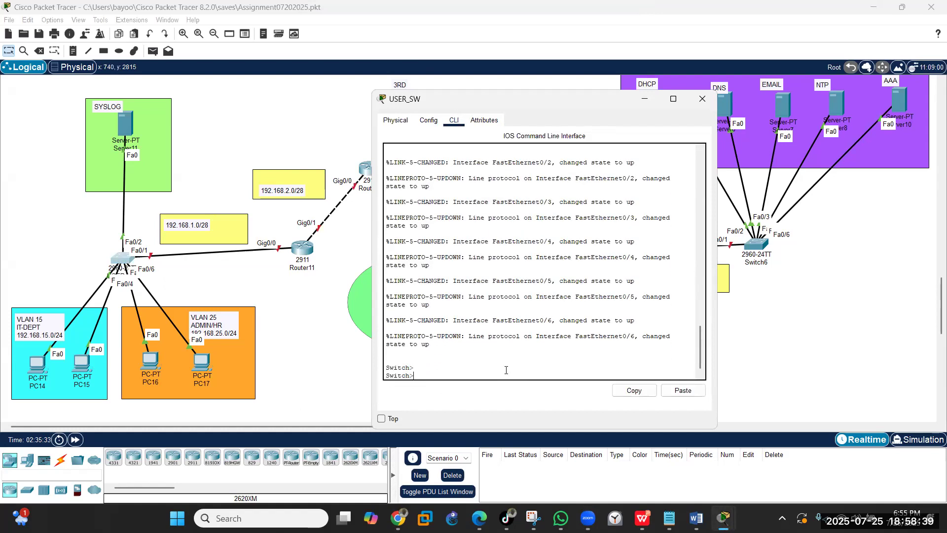
{"action": "key", "text": "Return"}
{"action": "type", "text": "config"}
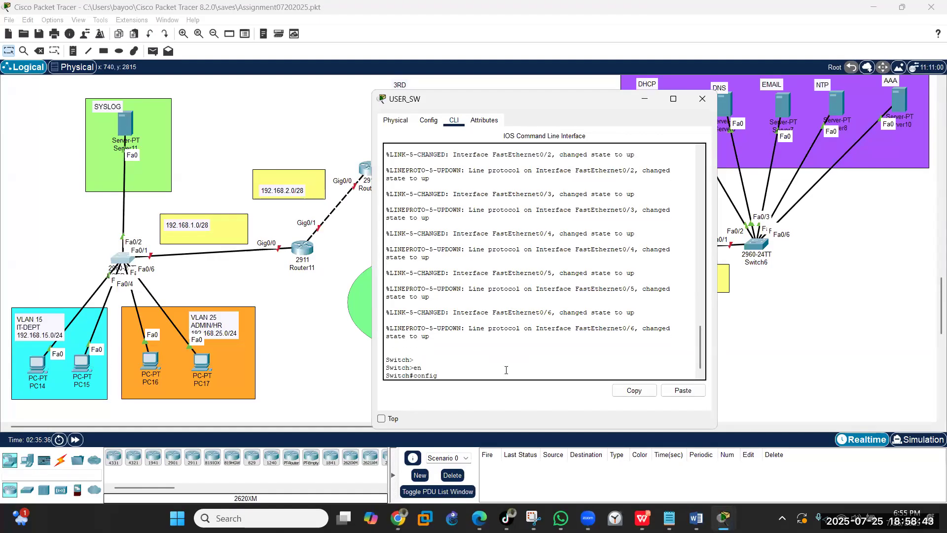
{"action": "type", "text": " t"}
{"action": "key", "text": "Return"}
{"action": "key", "text": "Return"}
{"action": "type", "text": "hostname"}
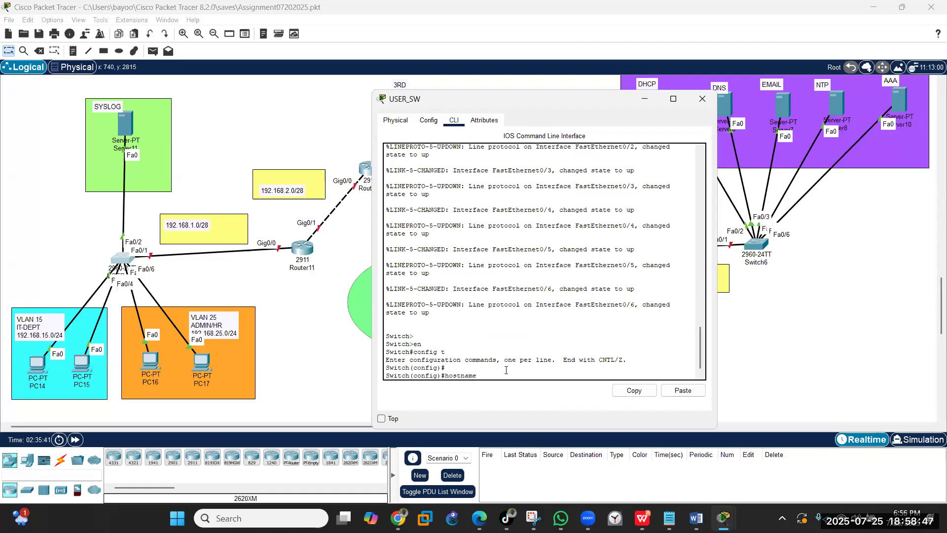
{"action": "type", "text": " USER_SW"}
{"action": "key", "text": "Return"}
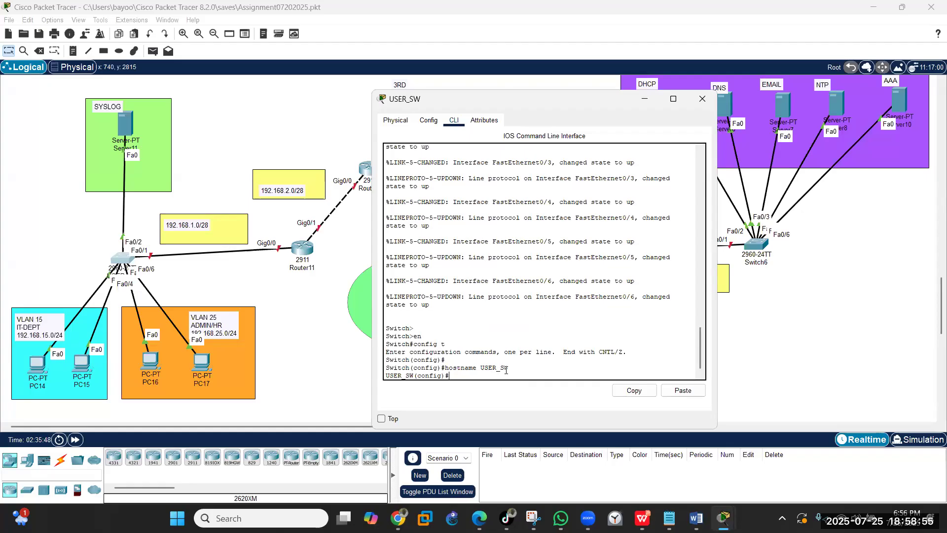
- Create VLAN 15 named IT-DEPT and VLAN 25 named ADMIN_HR, then exit VLAN mode
{"action": "type", "text": "vlan 10"}
{"action": "key", "text": "BackSpace"}
{"action": "type", "text": "5"}
{"action": "key", "text": "Return"}
{"action": "type", "text": "na"}
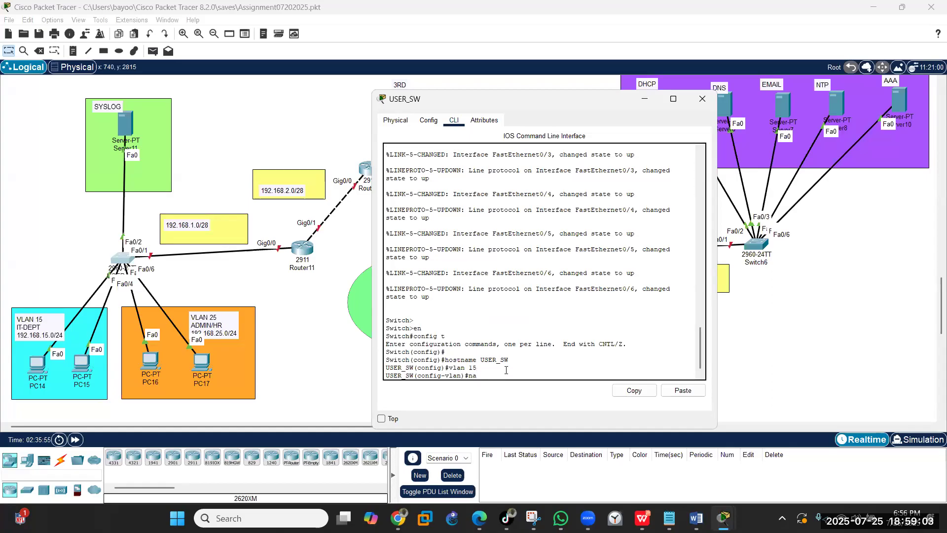
{"action": "type", "text": "me IT-DEPT"}
{"action": "key", "text": "Return"}
{"action": "key", "text": "Return"}
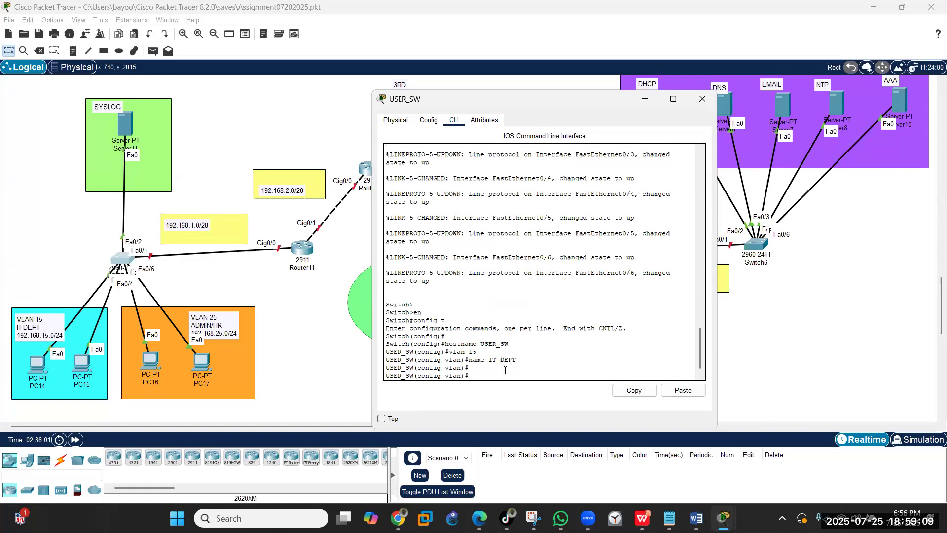
{"action": "type", "text": "vlan 25"}
{"action": "key", "text": "Return"}
{"action": "type", "text": "name"}
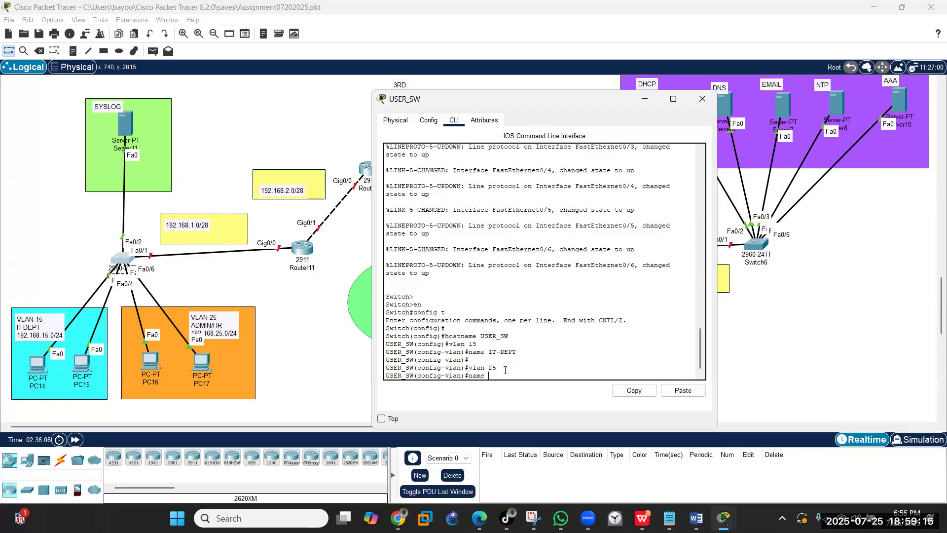
{"action": "type", "text": " ADMIN_HR"}
{"action": "key", "text": "Return"}
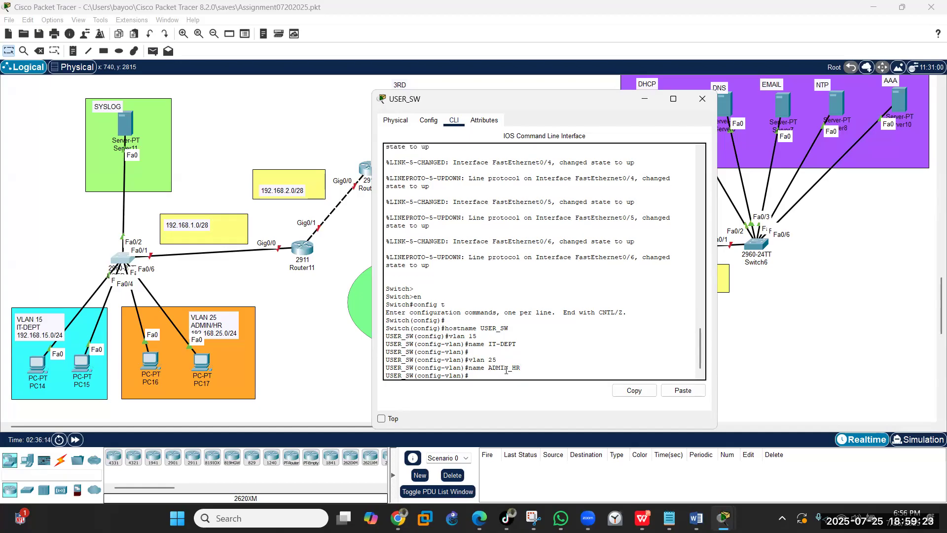
{"action": "key", "text": "Return"}
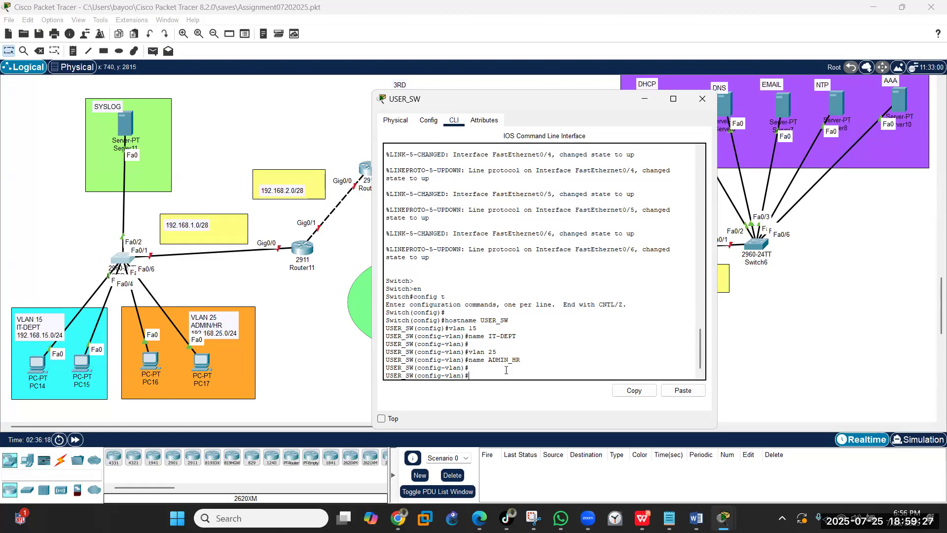
{"action": "type", "text": "xit"}
{"action": "key", "text": "Return"}
{"action": "key", "text": "Return"}
{"action": "key", "text": "Return"}
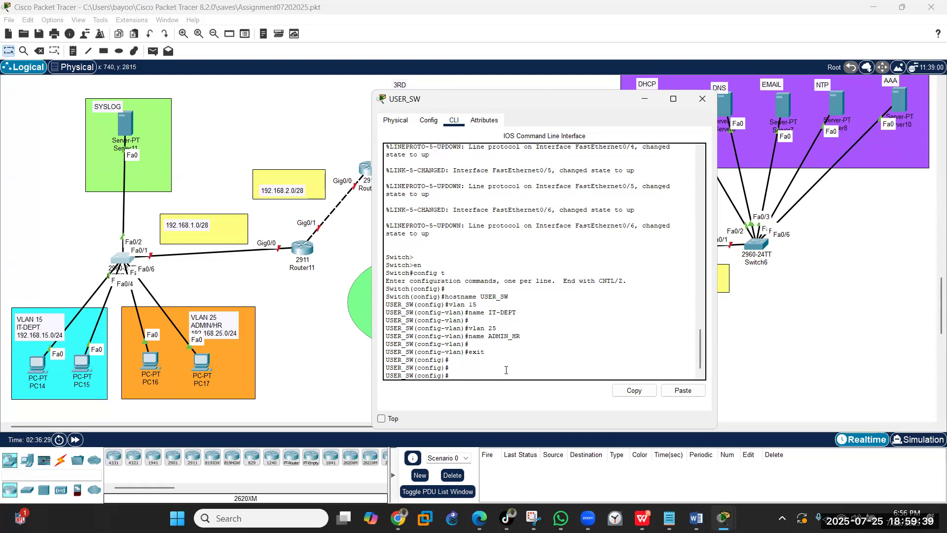
- Make ports Fa0/3–4 access ports in VLAN 15
{"action": "type", "text": "int range fa0/3-4"}
{"action": "key", "text": "Return"}
{"action": "type", "text": "switchport mo"}
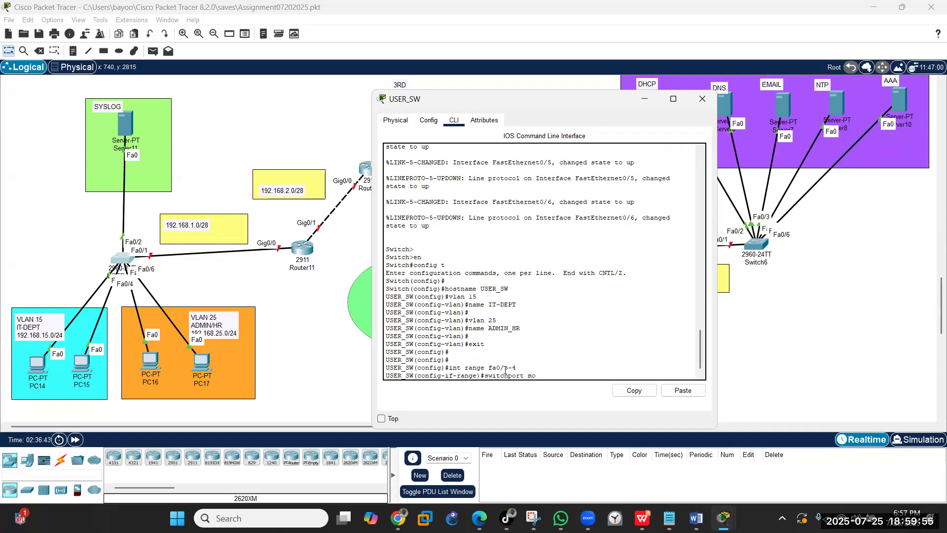
{"action": "type", "text": "de access"}
{"action": "key", "text": "Return"}
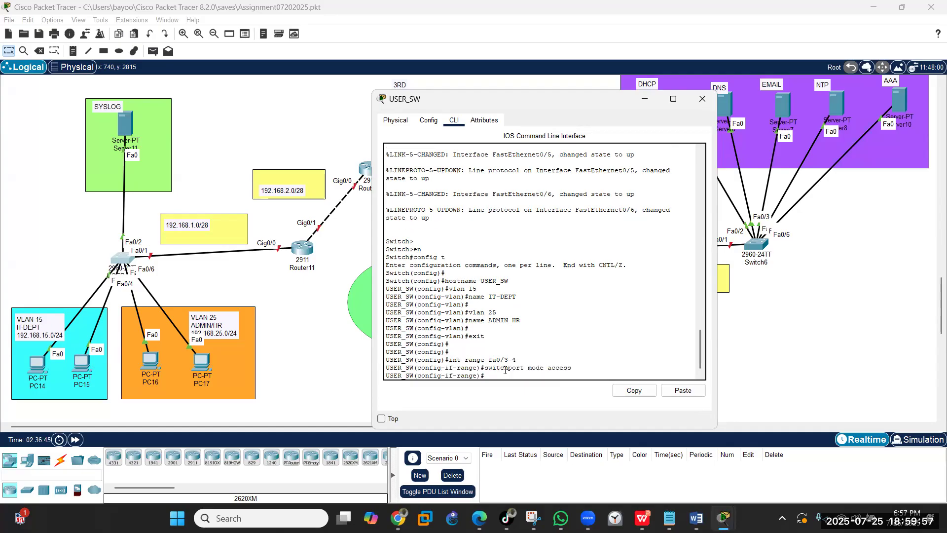
{"action": "type", "text": "switchport access"}
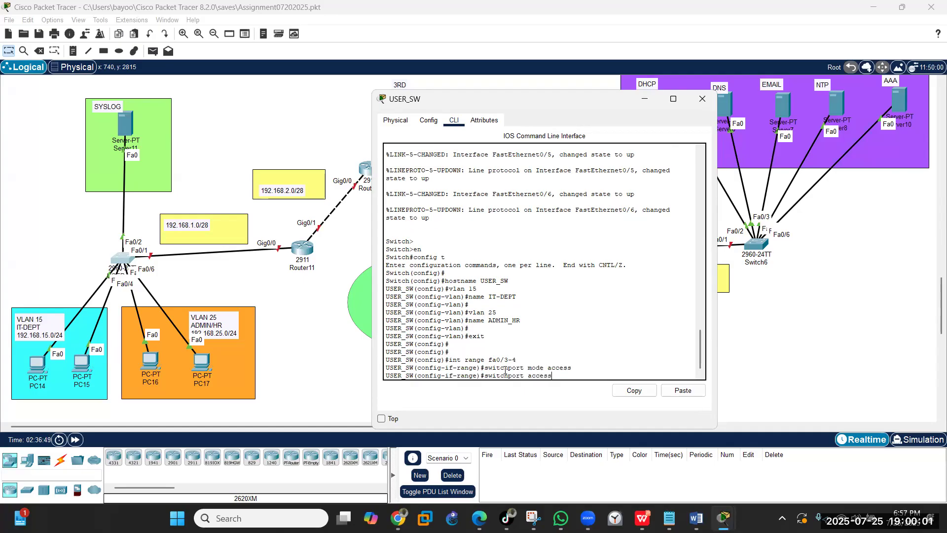
{"action": "type", "text": " vlan 15"}
{"action": "key", "text": "Return"}
{"action": "type", "text": "exi"}
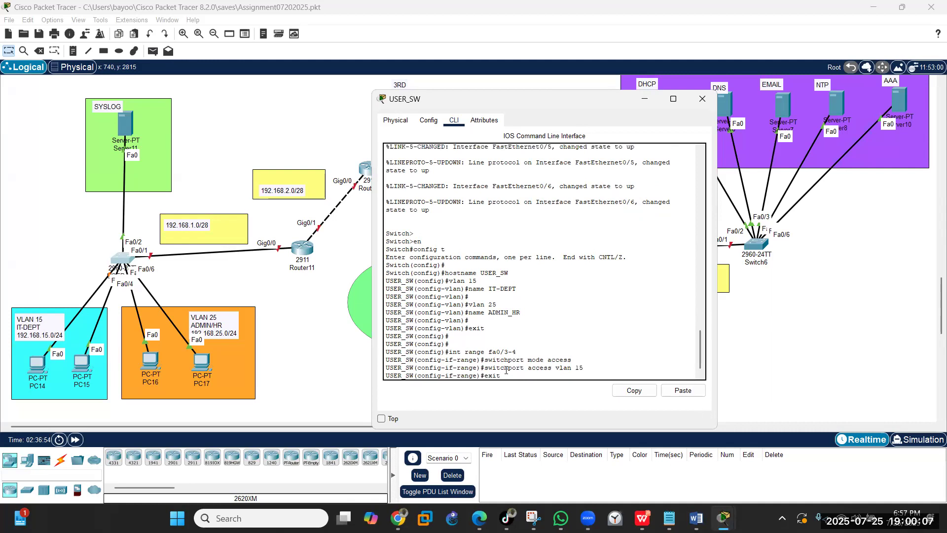
{"action": "type", "text": "t"}
{"action": "key", "text": "Return"}
- Make ports Fa0/5–6 access ports in VLAN 25
{"action": "key", "text": "Return"}
{"action": "type", "text": "int range fa0/3-4"}
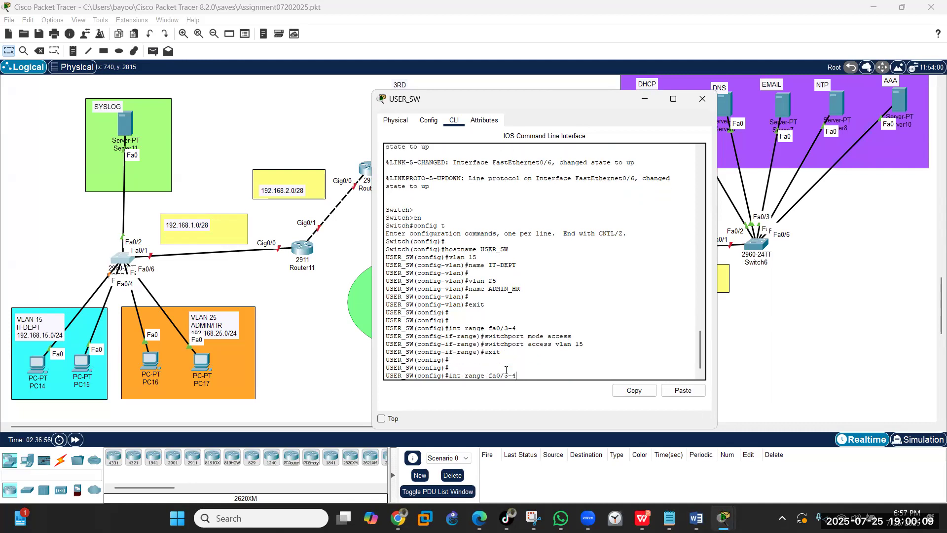
{"action": "key", "text": "BackSpace"}
{"action": "key", "text": "BackSpace"}
{"action": "type", "text": "5-6"}
{"action": "key", "text": "Return"}
{"action": "type", "text": "switchport access vlan 15"}
{"action": "key", "text": "Up"}
{"action": "key", "text": "Return"}
{"action": "key", "text": "Up"}
{"action": "key", "text": "Up"}
{"action": "key", "text": "Up"}
{"action": "key", "text": "Up"}
{"action": "key", "text": "BackSpace"}
{"action": "key", "text": "BackSpace"}
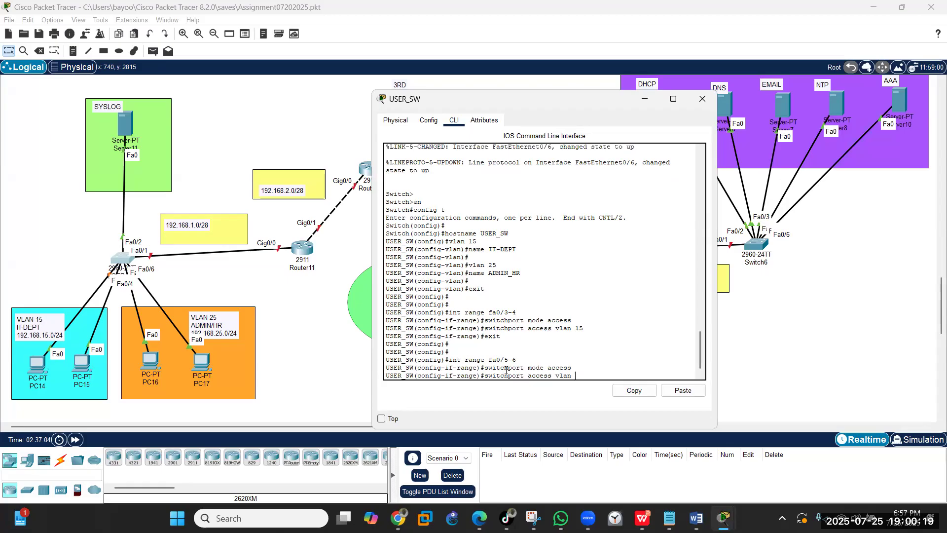
{"action": "type", "text": "25"}
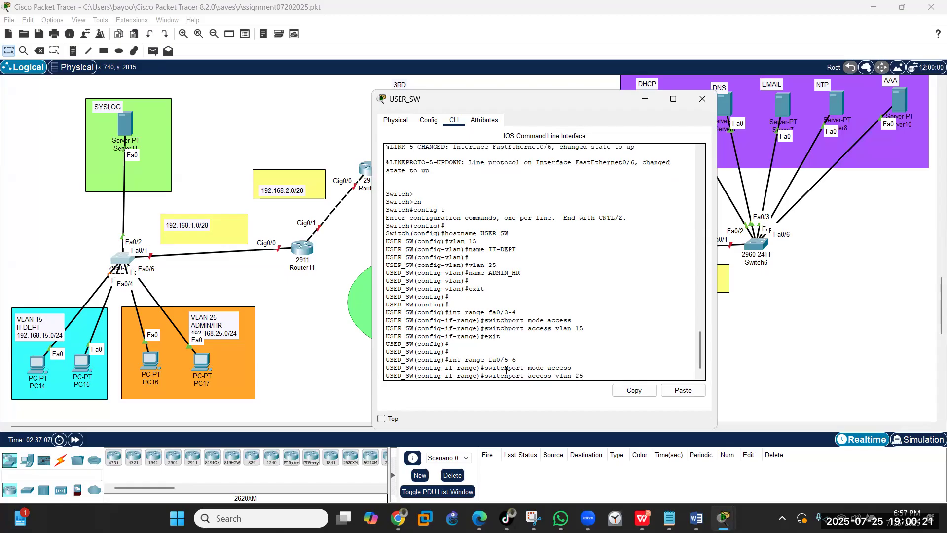
{"action": "key", "text": "Return"}
{"action": "key", "text": "Return"}
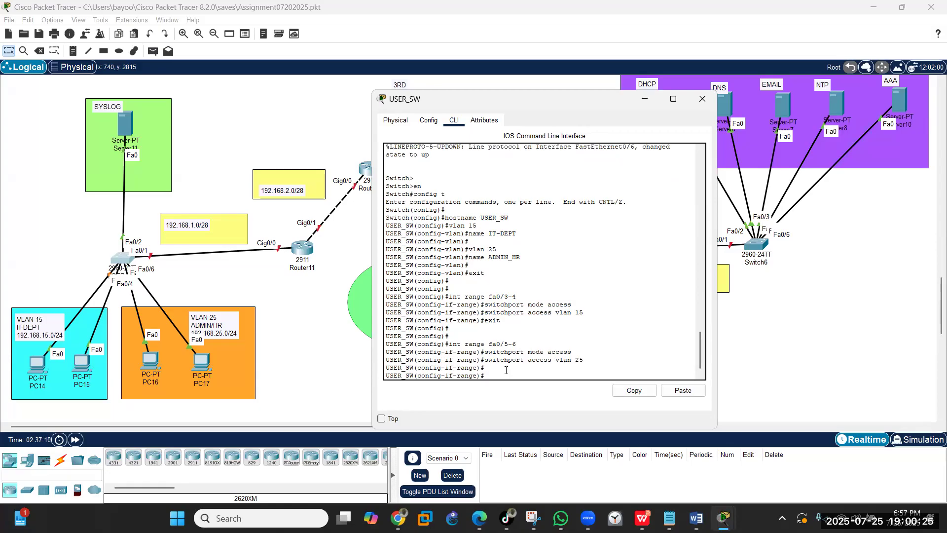
{"action": "type", "text": "exit"}
- Set port Fa0/1 to trunk mode and leave configuration mode
{"action": "key", "text": "Return"}
{"action": "key", "text": "Return"}
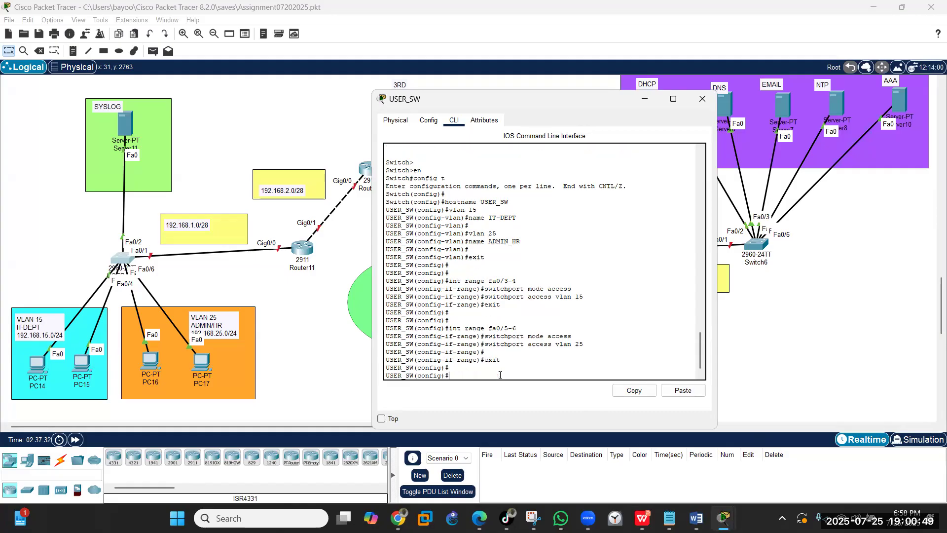
{"action": "key", "text": "Return"}
{"action": "type", "text": "int"}
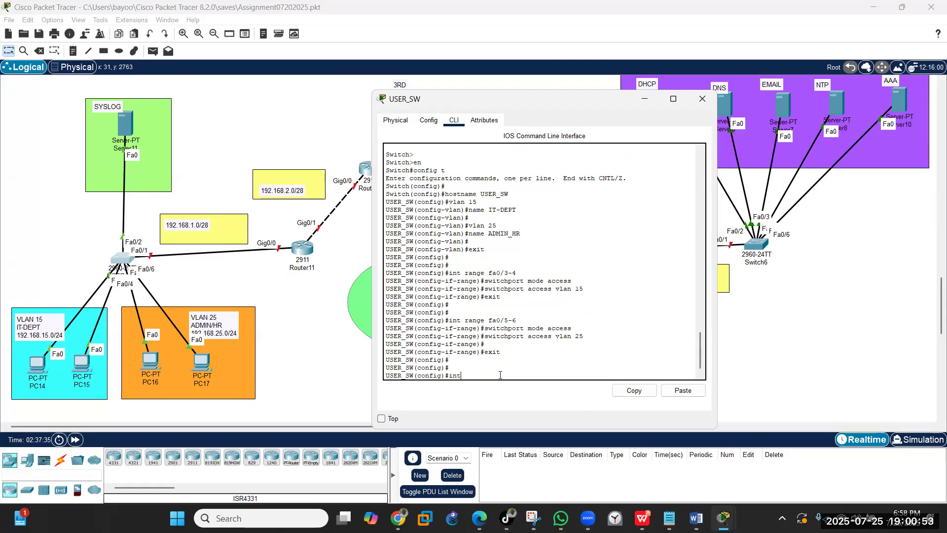
{"action": "type", "text": " fa0/1"}
{"action": "key", "text": "Return"}
{"action": "type", "text": "switchport mode trun"}
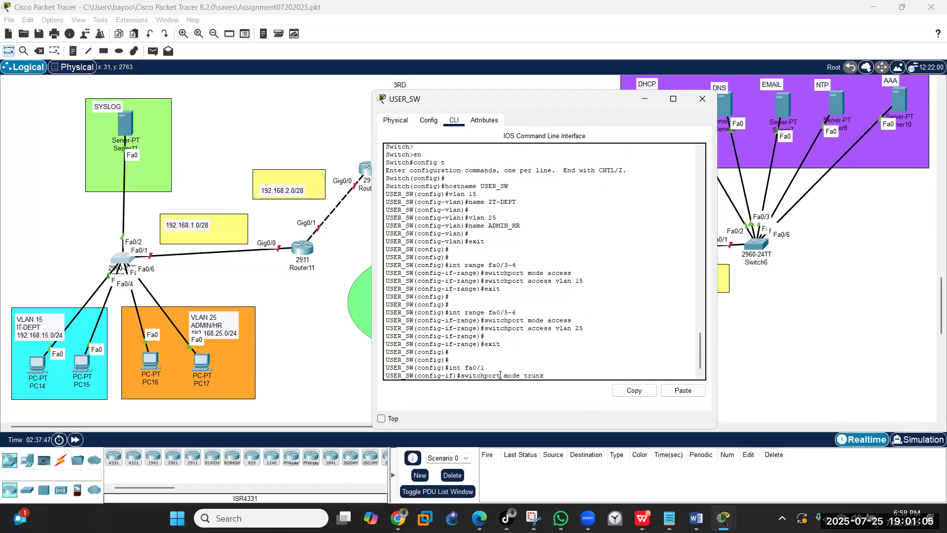
{"action": "type", "text": "k"}
{"action": "key", "text": "Return"}
{"action": "type", "text": "end"}
{"action": "key", "text": "Return"}
{"action": "key", "text": "Return"}
{"action": "type", "text": "w"}
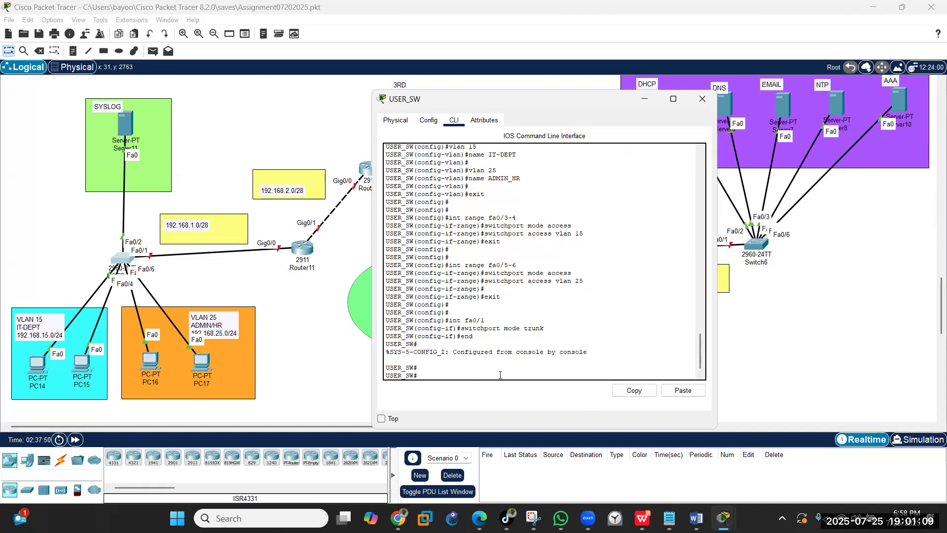
{"action": "type", "text": "t"}
{"action": "key", "text": "Return"}
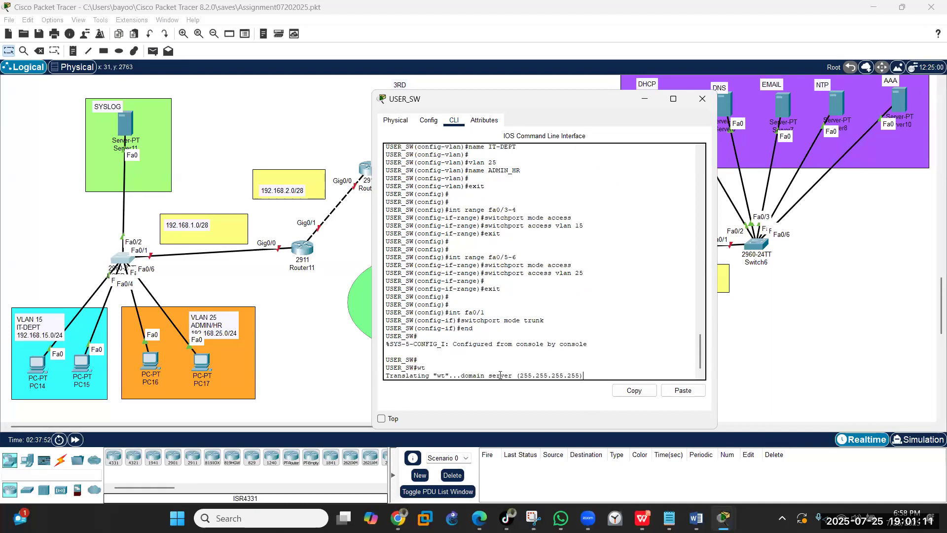
- Check the USER_SW hostname in the Config tab, then close the switch window
{"action": "left_click", "coordinate": [435, 127]}
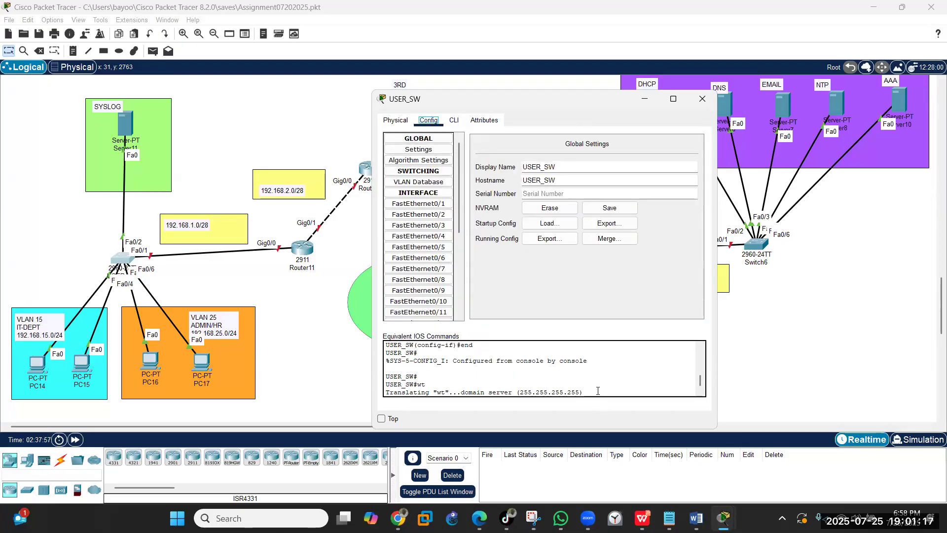
{"action": "left_click", "coordinate": [454, 121]}
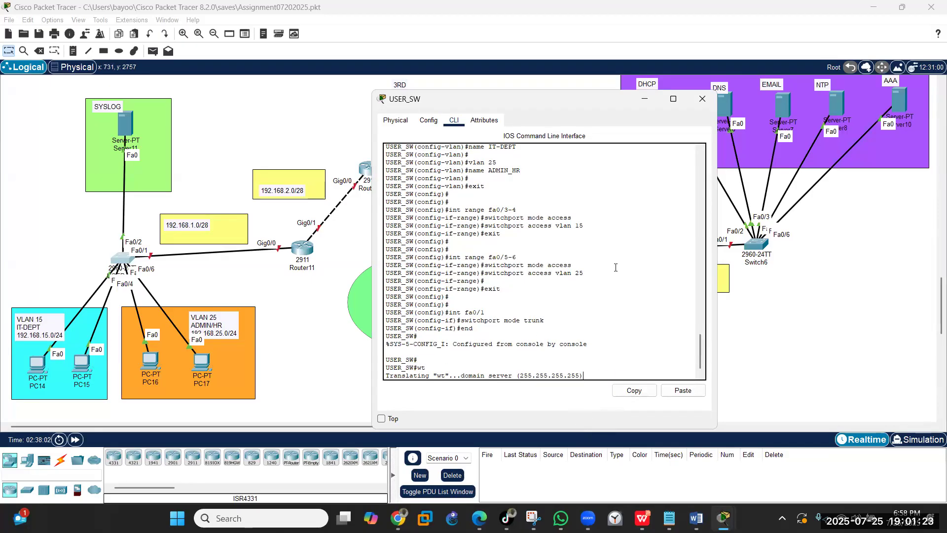
{"action": "left_click", "coordinate": [702, 100]}
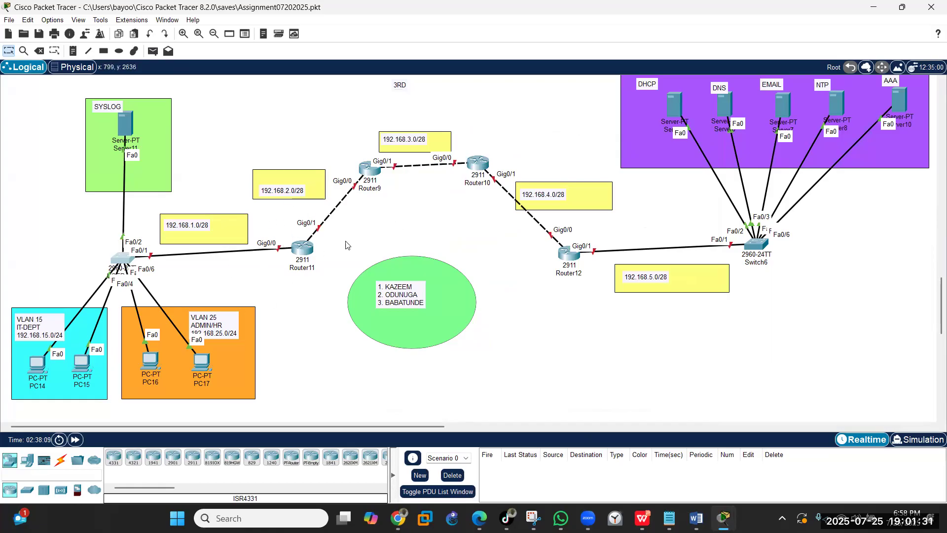
- Relabel Router11 as NY, Router9 as NJ, Router10 as TEXAS and Router12 as GEORGIA
{"action": "left_click", "coordinate": [310, 269]}
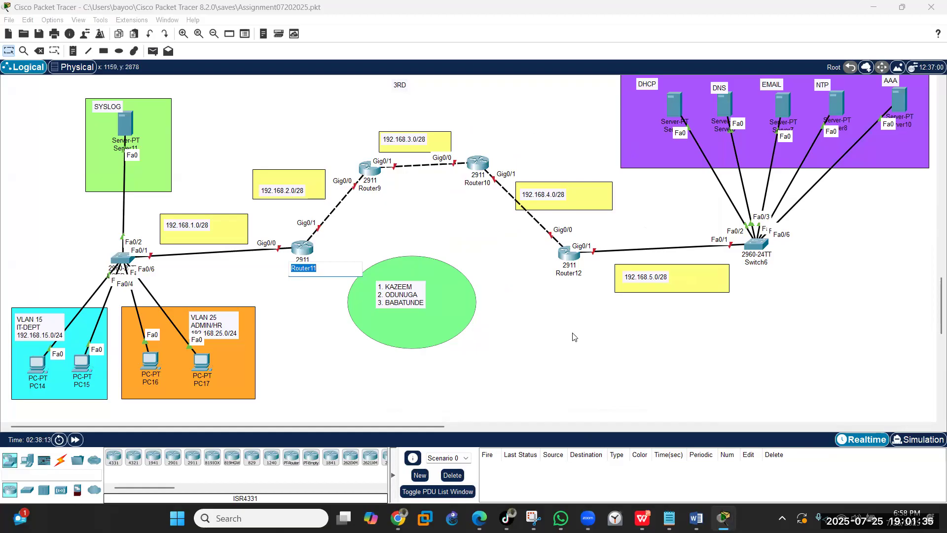
{"action": "type", "text": "NY"}
{"action": "left_click", "coordinate": [365, 189]}
{"action": "type", "text": "NJ"}
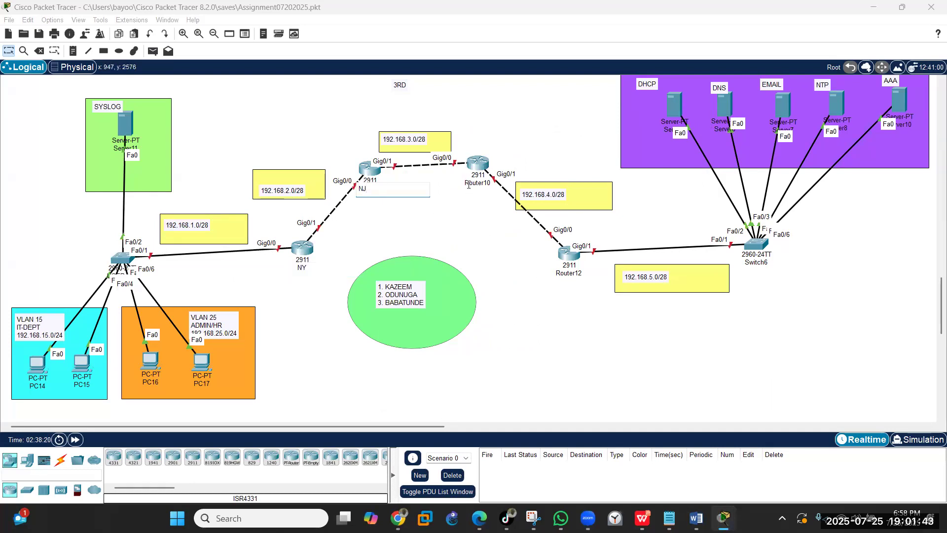
{"action": "left_click", "coordinate": [469, 185]}
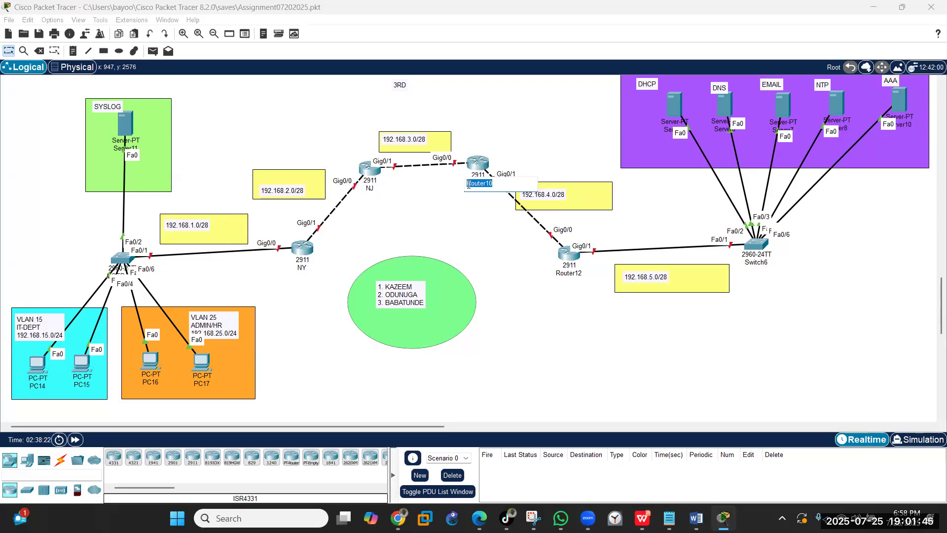
{"action": "type", "text": "SER"}
{"action": "key", "text": "BackSpace"}
{"action": "key", "text": "BackSpace"}
{"action": "type", "text": "OGIA"}
{"action": "key", "text": "BackSpace"}
{"action": "key", "text": "BackSpace"}
{"action": "key", "text": "BackSpace"}
{"action": "key", "text": "BackSpace"}
{"action": "key", "text": "BackSpace"}
{"action": "key", "text": "BackSpace"}
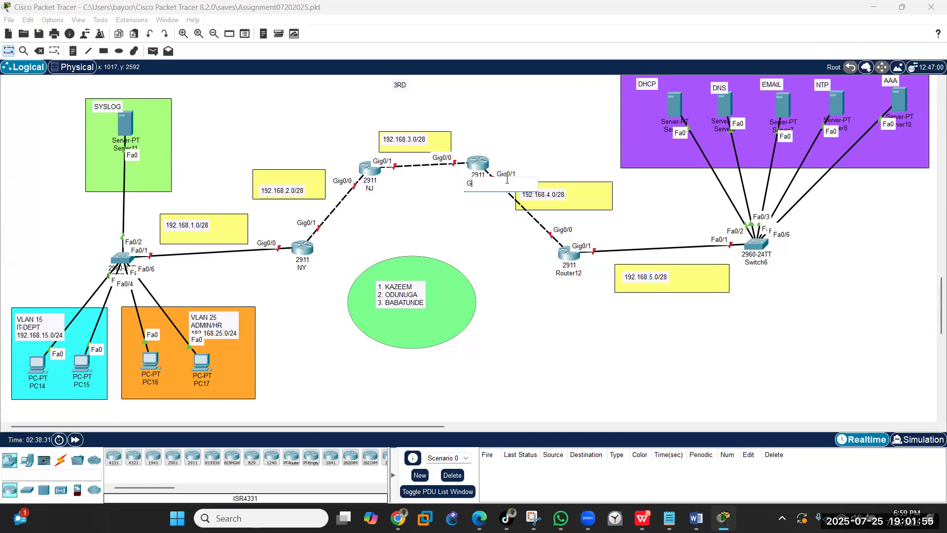
{"action": "type", "text": "TEXAS"}
{"action": "left_click", "coordinate": [570, 273]}
{"action": "type", "text": "GEORGIA"}
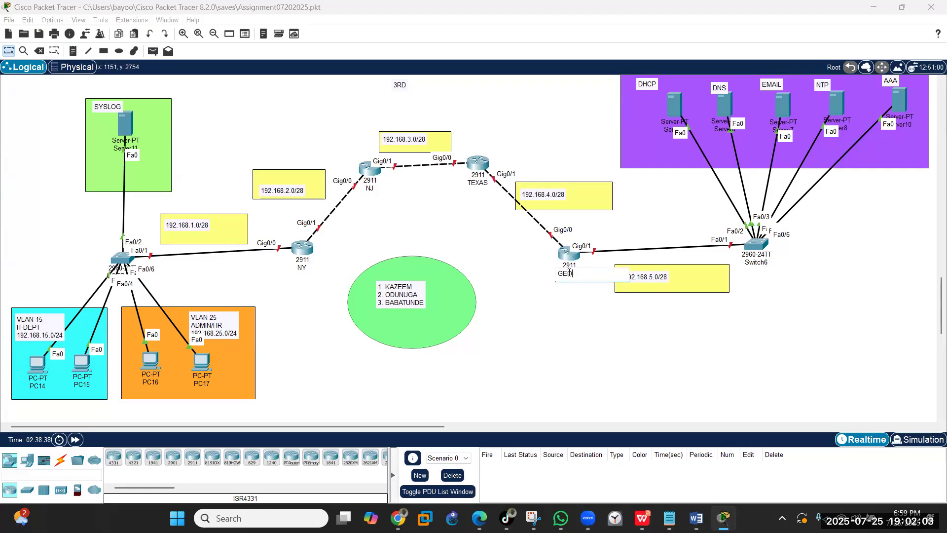
{"action": "left_click", "coordinate": [587, 331]}
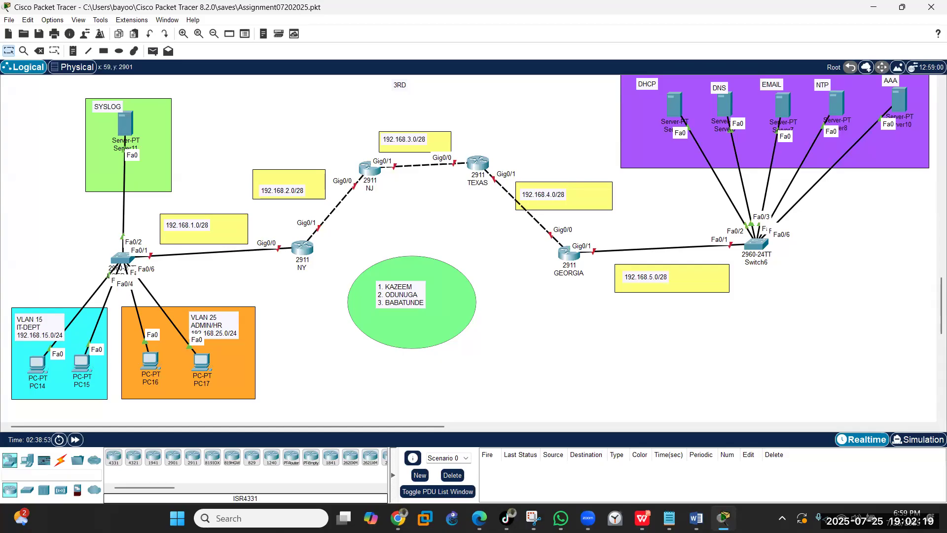
{"action": "mouse_move", "coordinate": [671, 515]}
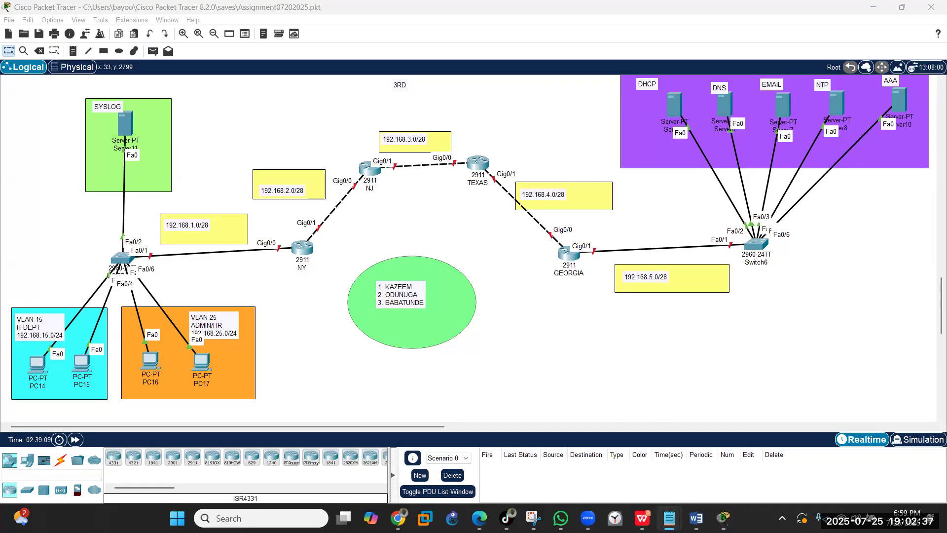
- Open the NY router's CLI and set its hostname to NY
{"action": "left_click", "coordinate": [311, 252]}
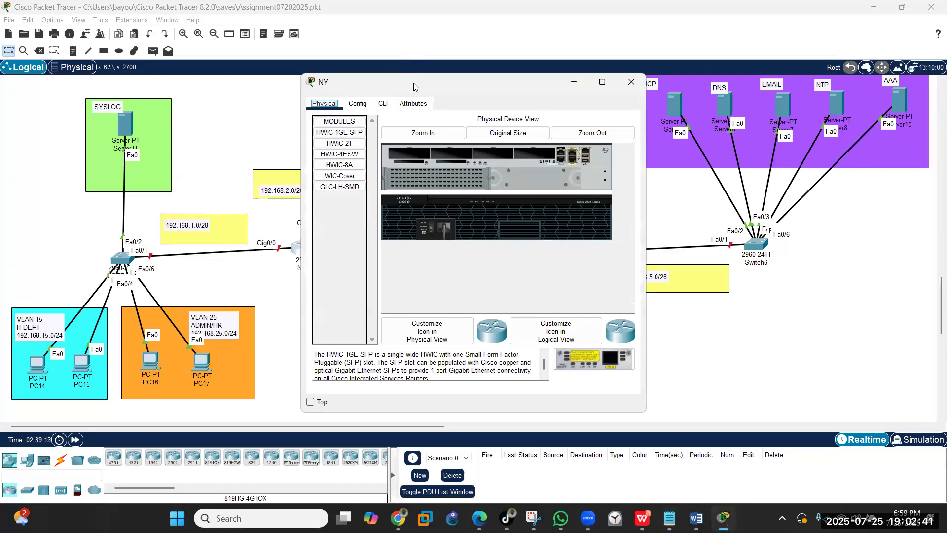
{"action": "left_click_drag", "start_coordinate": [446, 89], "coordinate": [612, 113]}
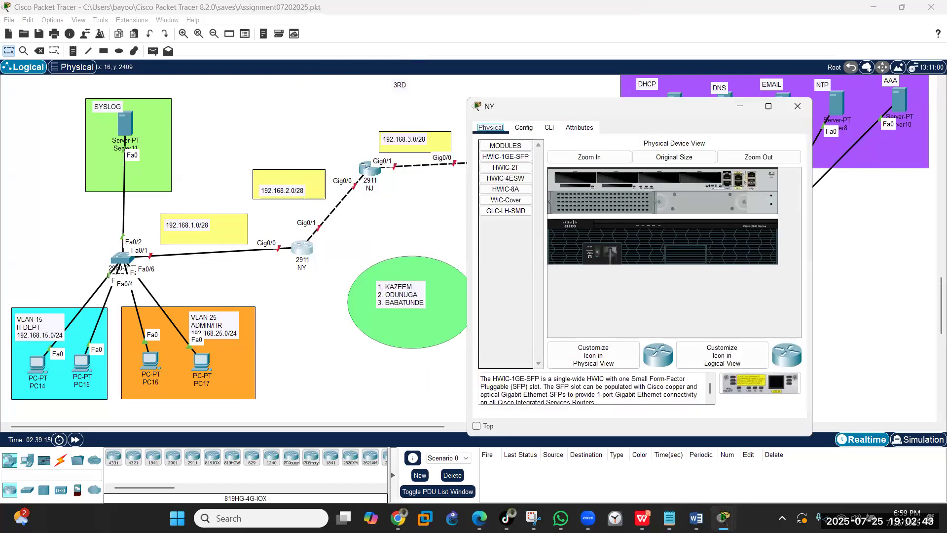
{"action": "left_click", "coordinate": [398, 518]}
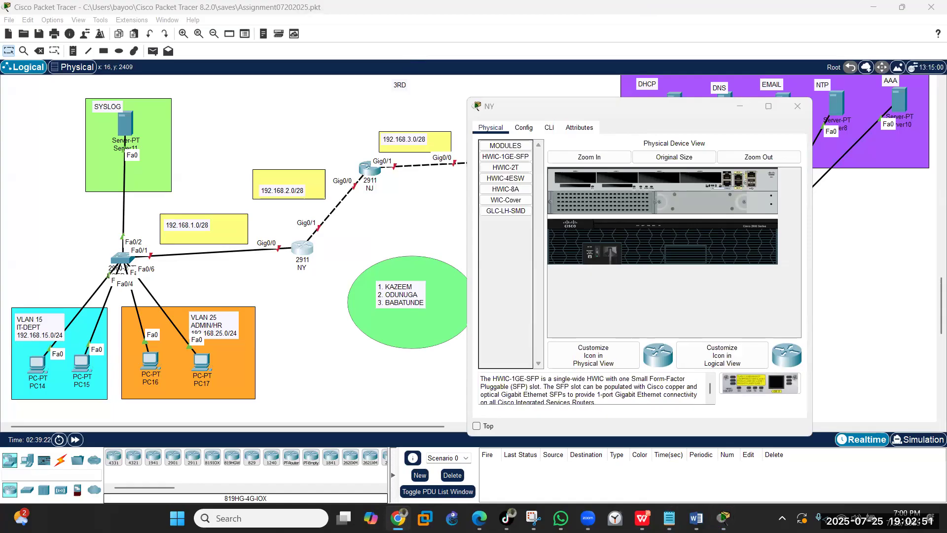
{"action": "left_click", "coordinate": [551, 128]}
{"action": "key", "text": "Return"}
{"action": "key", "text": "Return"}
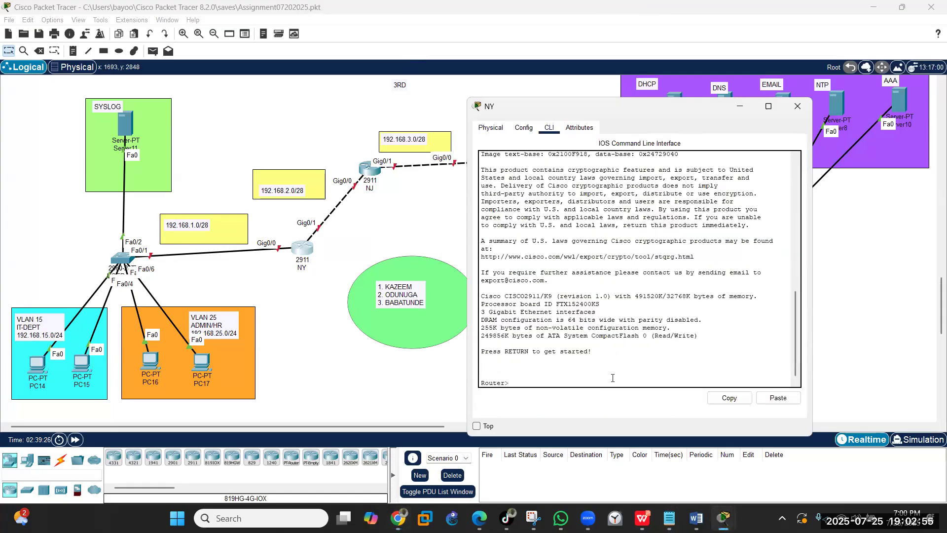
{"action": "type", "text": "en"}
{"action": "key", "text": "Return"}
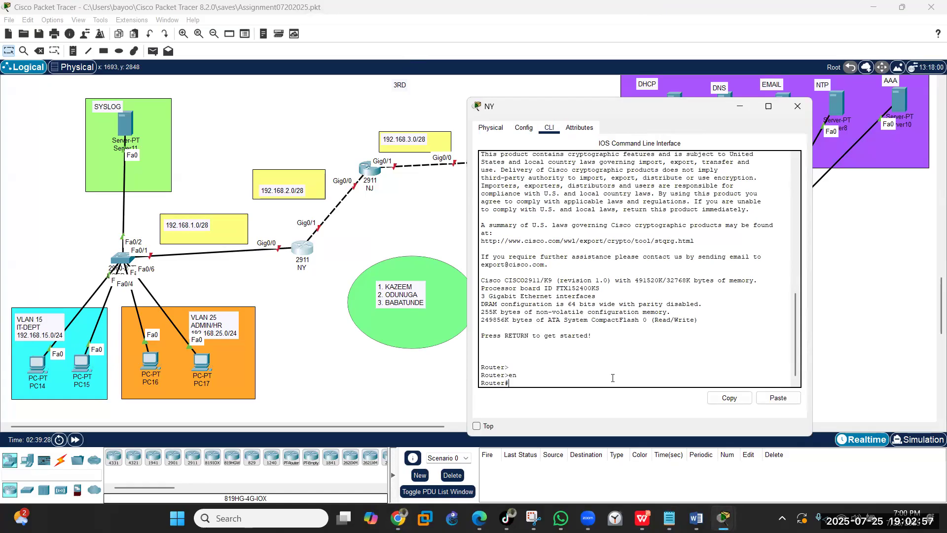
{"action": "type", "text": "config t"}
{"action": "key", "text": "Return"}
{"action": "key", "text": "Return"}
{"action": "type", "text": "hostnam"}
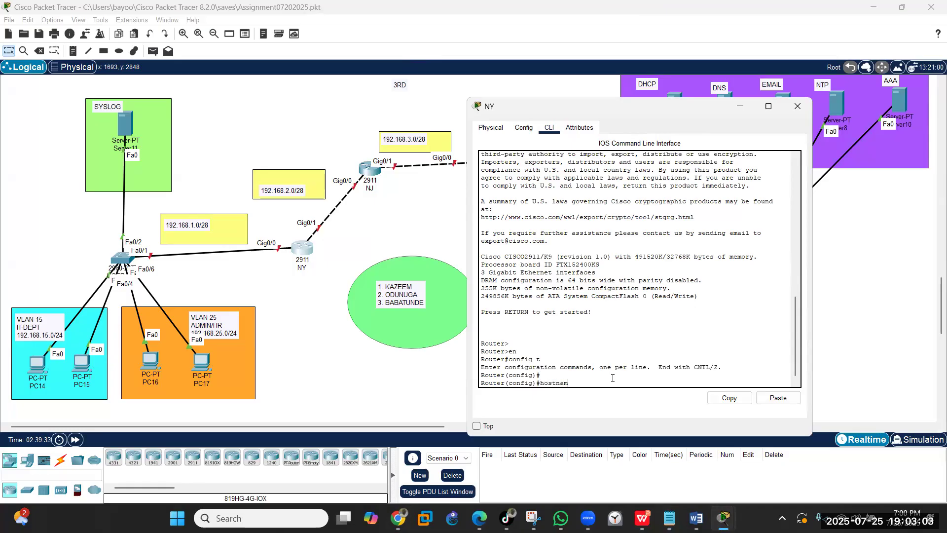
{"action": "type", "text": "e NY"}
{"action": "key", "text": "Return"}
{"action": "key", "text": "Return"}
{"action": "key", "text": "Return"}
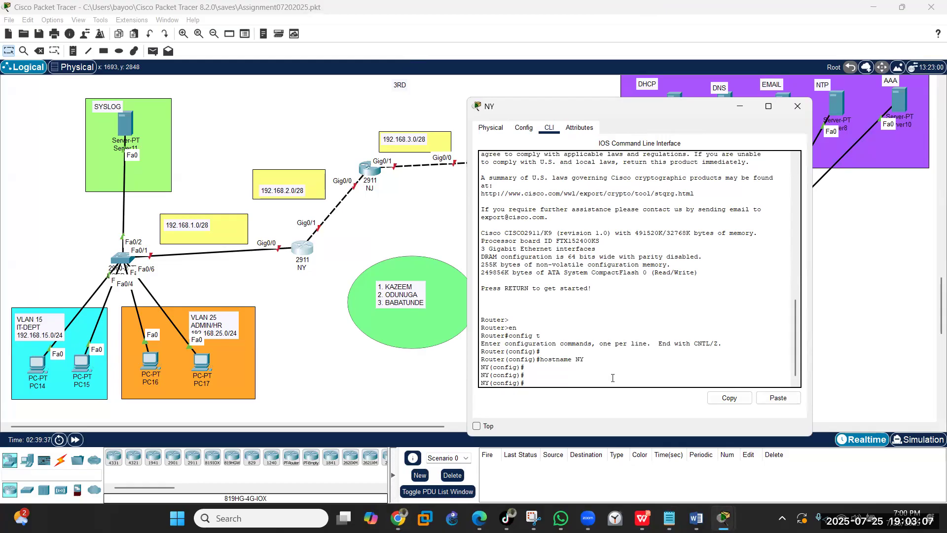
- Give Gig0/0 address 192.168.1.1/28 and bring it up
{"action": "type", "text": "int gig0/0"}
{"action": "key", "text": "Return"}
{"action": "type", "text": "ip add"}
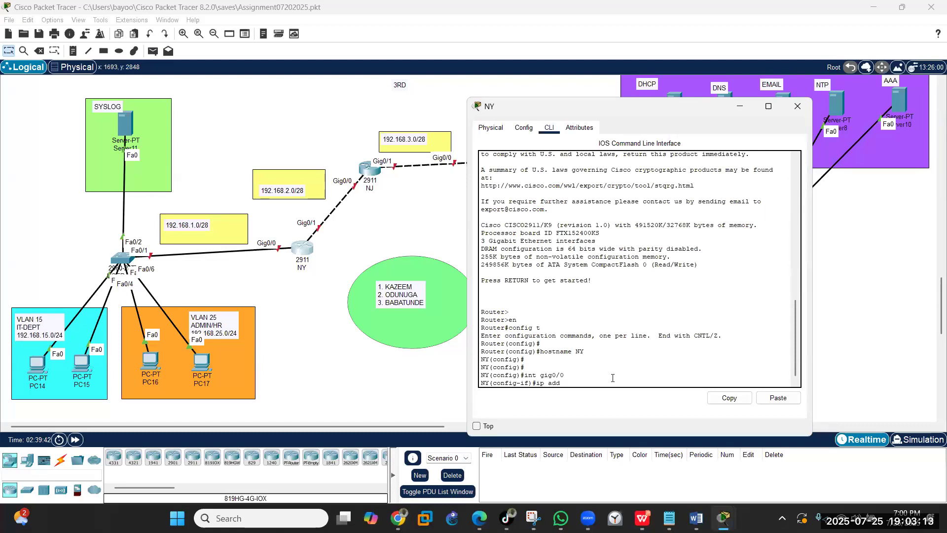
{"action": "type", "text": " 192.168.1.1 255.255.255"}
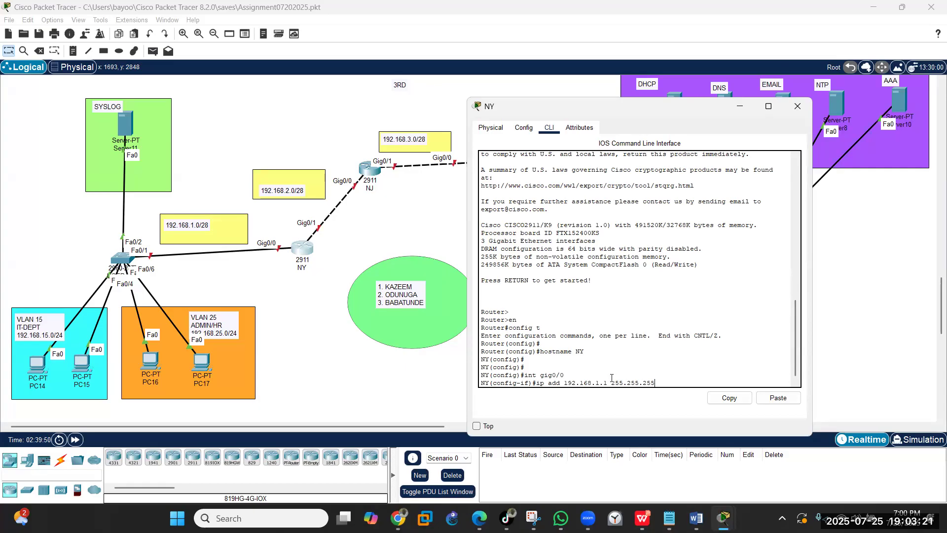
{"action": "type", "text": ".240"}
{"action": "key", "text": "Return"}
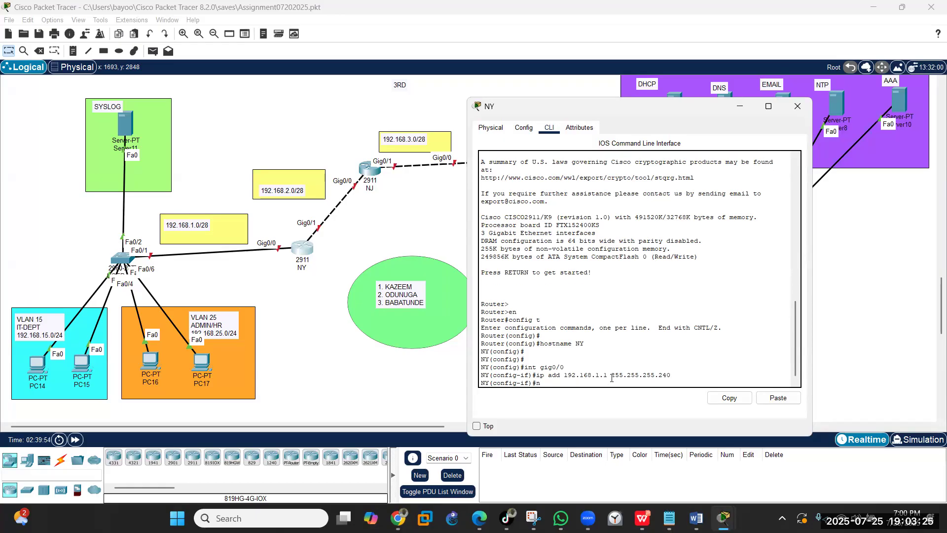
{"action": "type", "text": "no shut"}
{"action": "key", "text": "Return"}
{"action": "key", "text": "Return"}
{"action": "key", "text": "Return"}
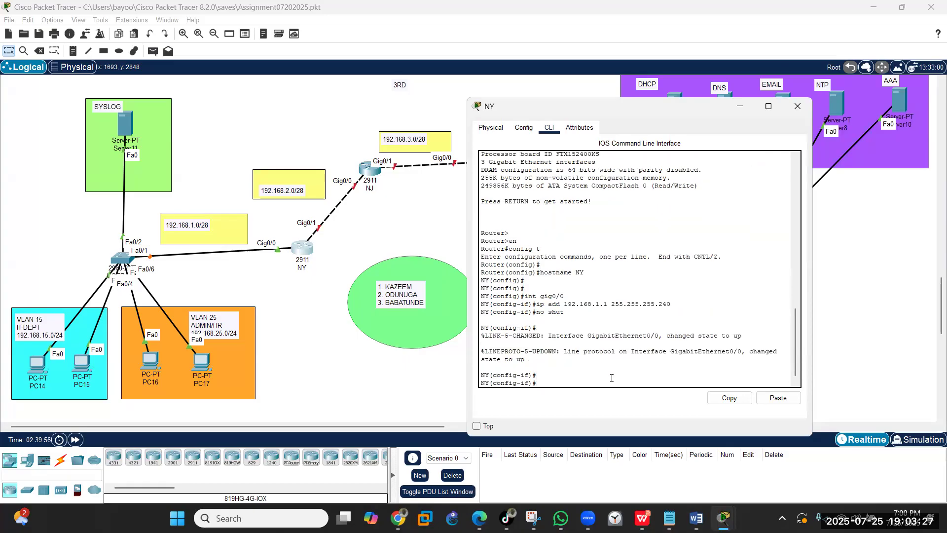
{"action": "type", "text": "exit"}
{"action": "key", "text": "Return"}
{"action": "key", "text": "Return"}
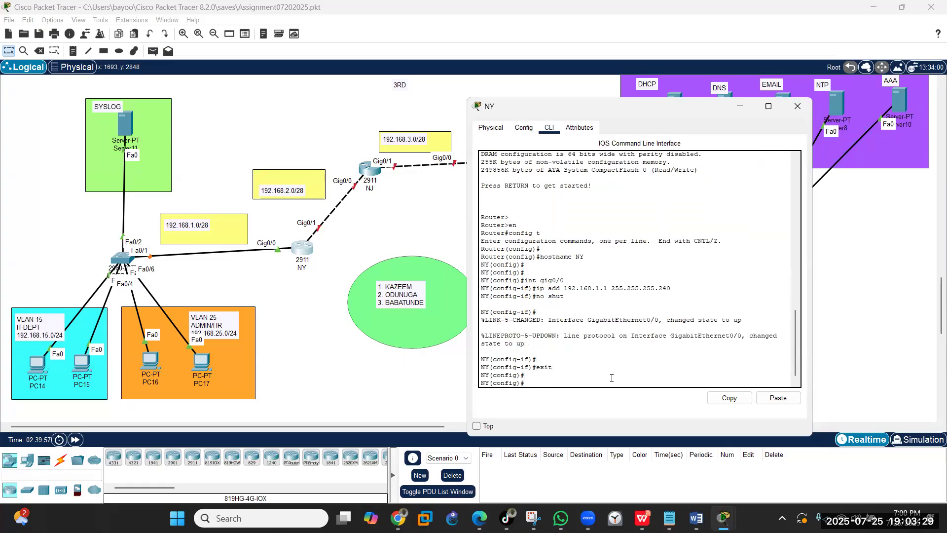
- Give Gig0/1 address 192.168.2.1/28 and bring it up
{"action": "type", "text": "int gig0/0"}
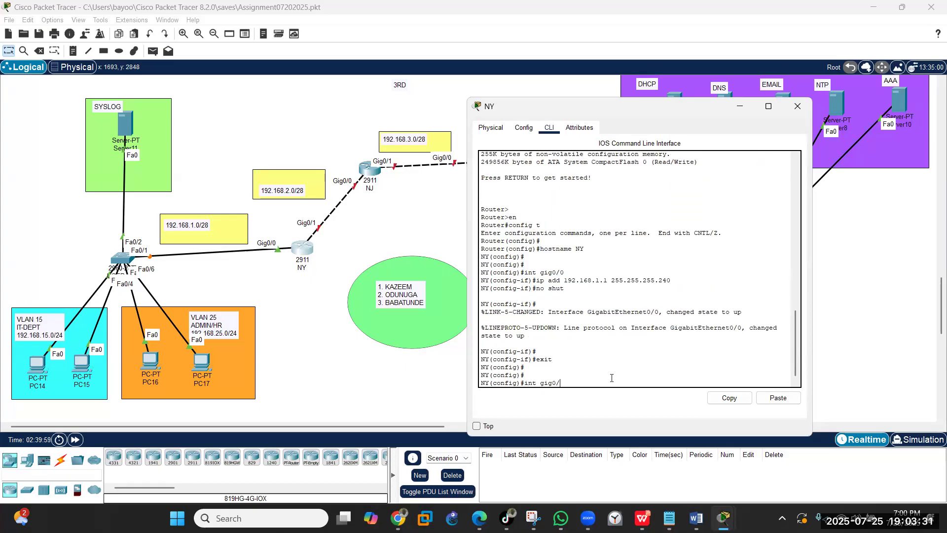
{"action": "key", "text": "Return"}
{"action": "type", "text": "exit"}
{"action": "key", "text": "Up"}
{"action": "key", "text": "Up"}
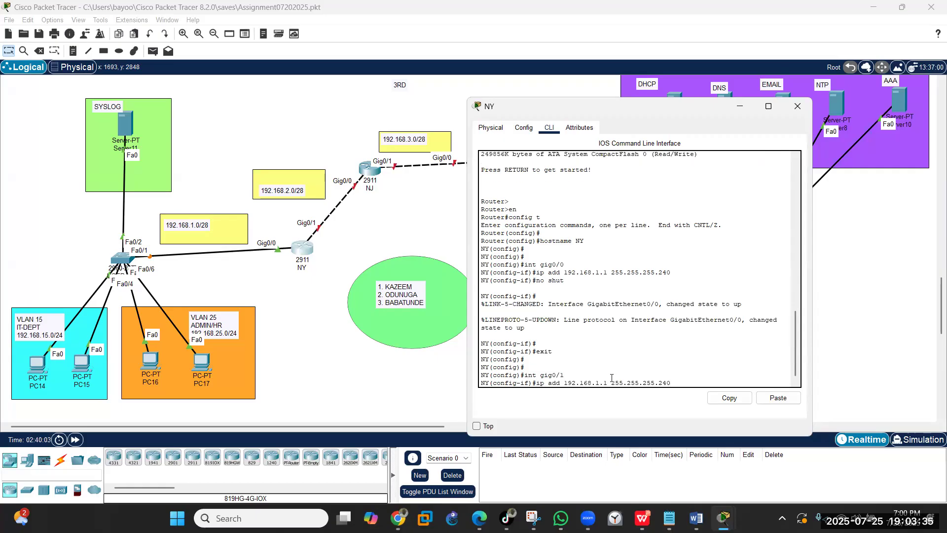
{"action": "key", "text": "Left"}
{"action": "key", "text": "Left"}
{"action": "key", "text": "Left"}
{"action": "key", "text": "Left"}
{"action": "key", "text": "Left"}
{"action": "key", "text": "Left"}
{"action": "key", "text": "Left"}
{"action": "key", "text": "Left"}
{"action": "key", "text": "Left"}
{"action": "key", "text": "Left"}
{"action": "key", "text": "Left"}
{"action": "key", "text": "Left"}
{"action": "key", "text": "BackSpace"}
{"action": "type", "text": "2"}
{"action": "key", "text": "Return"}
{"action": "type", "text": "no shut"}
{"action": "key", "text": "Return"}
- Leave configuration mode and save the NY router's configuration
{"action": "type", "text": "e"}
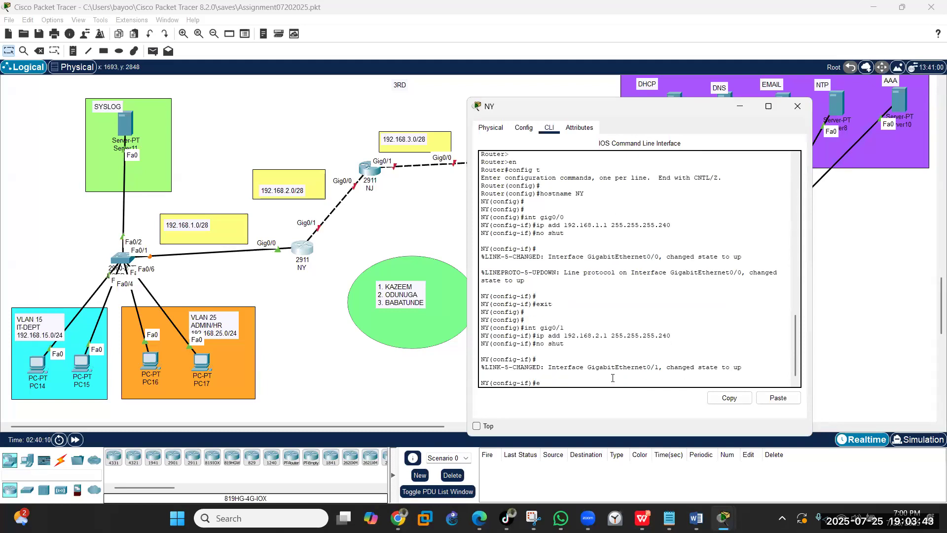
{"action": "type", "text": "nd"}
{"action": "key", "text": "Return"}
{"action": "type", "text": "wt"}
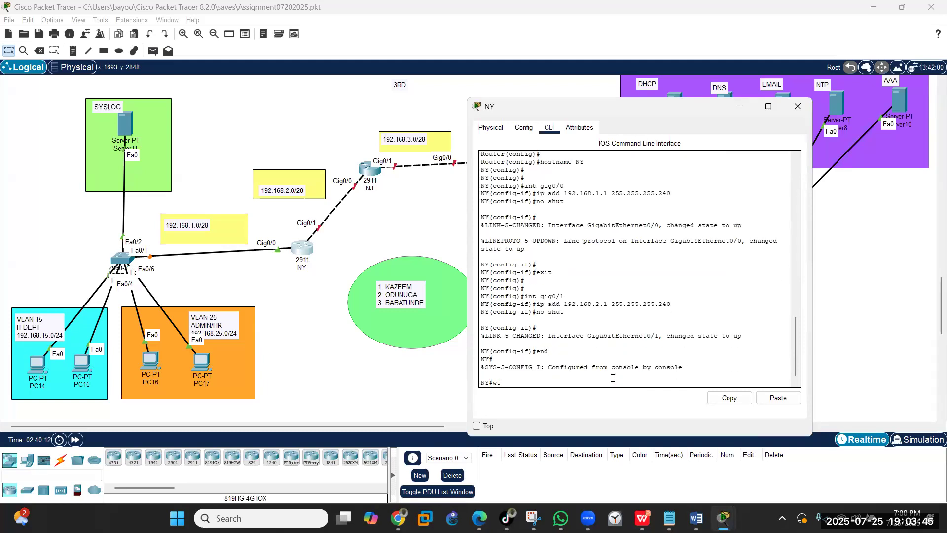
{"action": "type", "text": "r"}
{"action": "key", "text": "Return"}
{"action": "key", "text": "Return"}
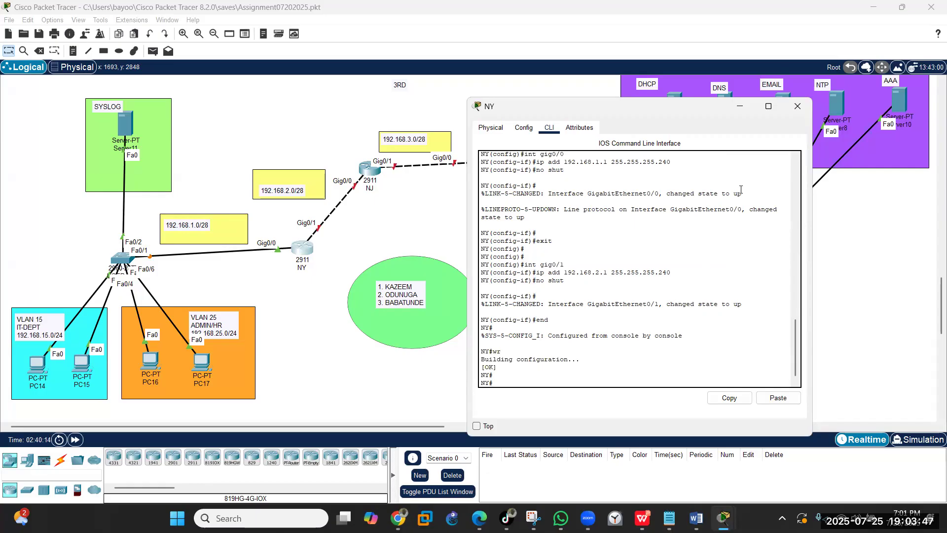
- Open the NJ router's CLI, enter global configuration and set the hostname to NJ
{"action": "left_click", "coordinate": [793, 107]}
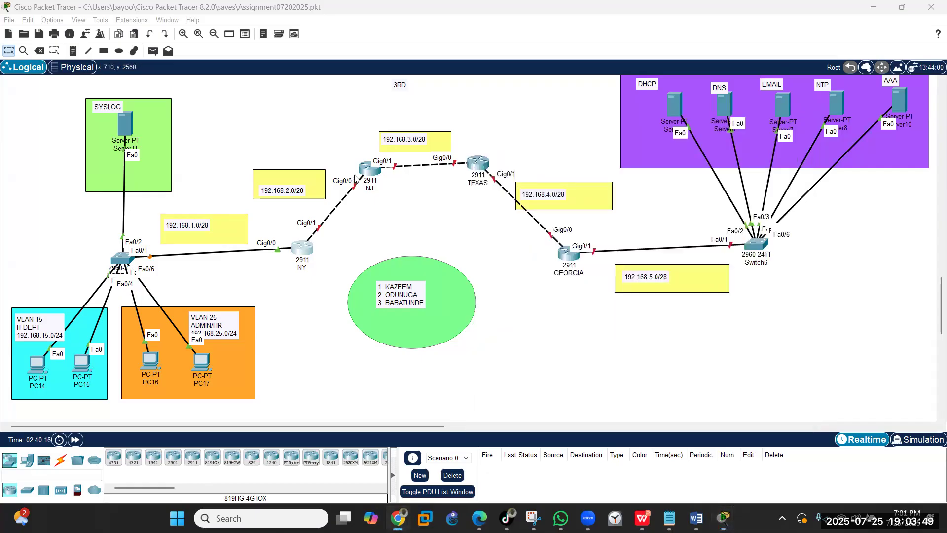
{"action": "left_click", "coordinate": [368, 169]}
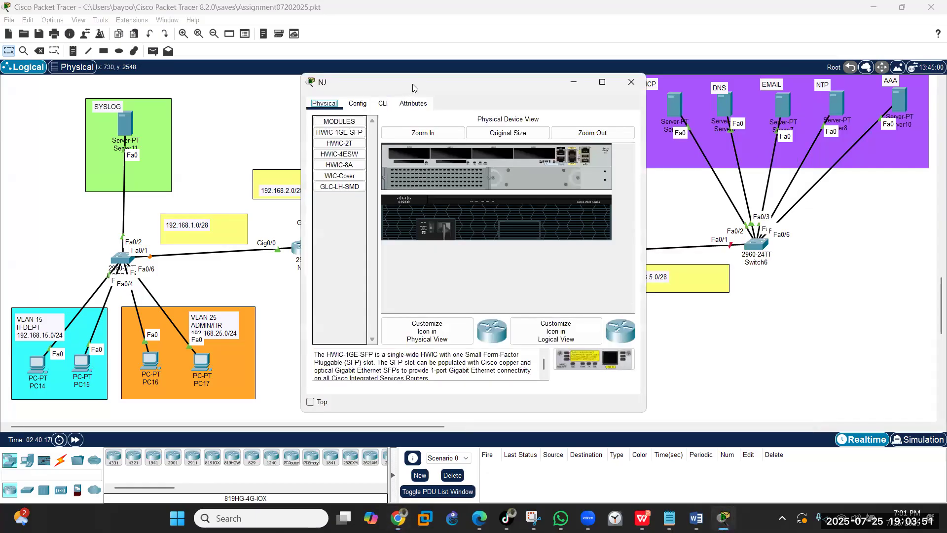
{"action": "left_click_drag", "start_coordinate": [413, 88], "coordinate": [674, 115]}
{"action": "left_click", "coordinate": [643, 130]}
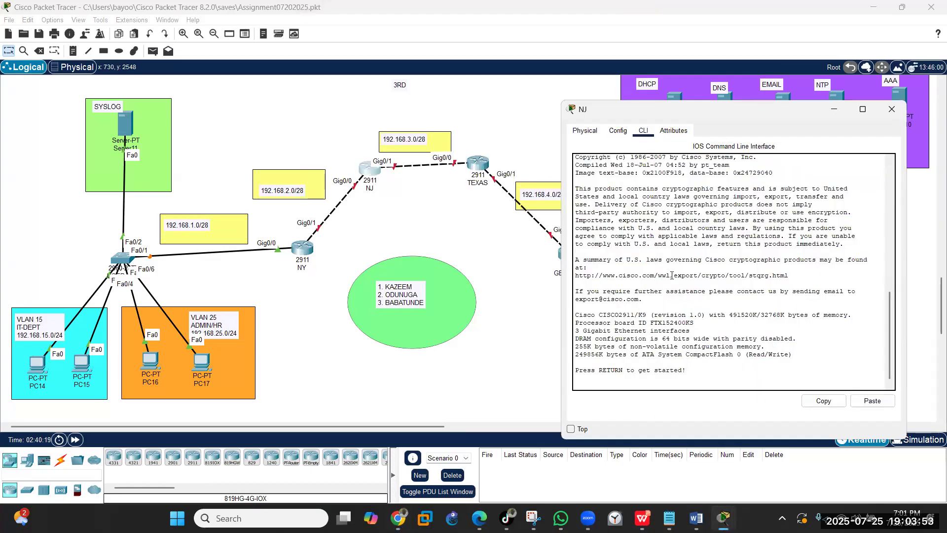
{"action": "key", "text": "Return"}
{"action": "key", "text": "Return"}
{"action": "type", "text": "en"}
{"action": "key", "text": "Return"}
{"action": "type", "text": "config t"}
{"action": "key", "text": "Return"}
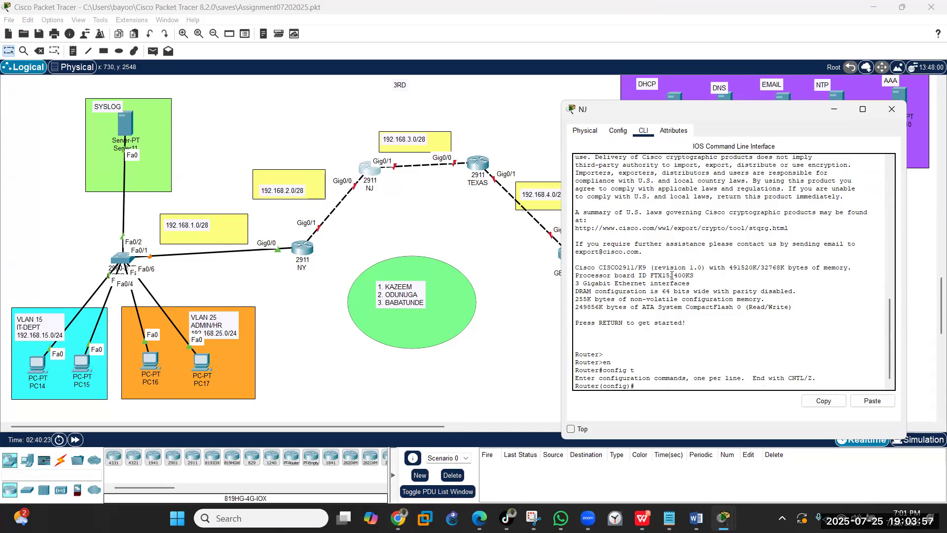
{"action": "key", "text": "Return"}
{"action": "type", "text": "hostname"}
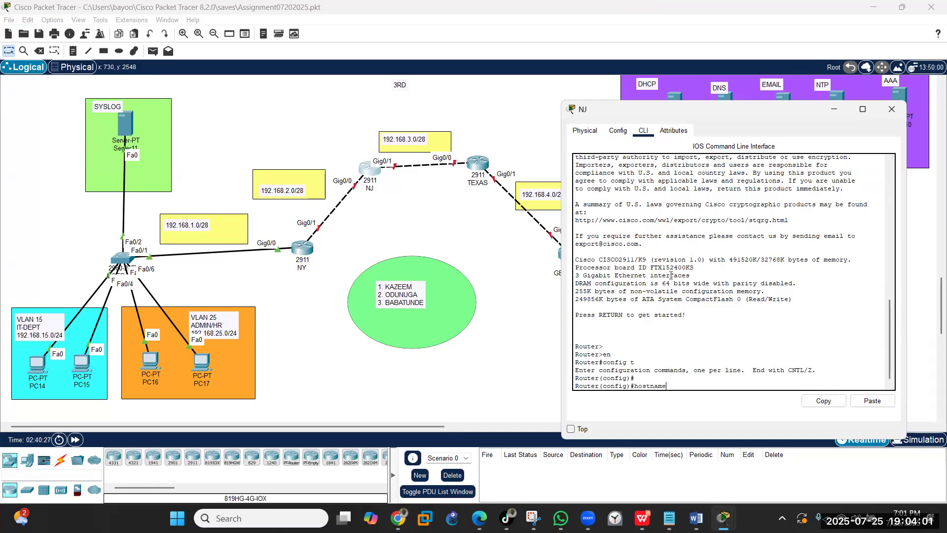
{"action": "type", "text": " NJ"}
{"action": "key", "text": "Return"}
{"action": "key", "text": "Return"}
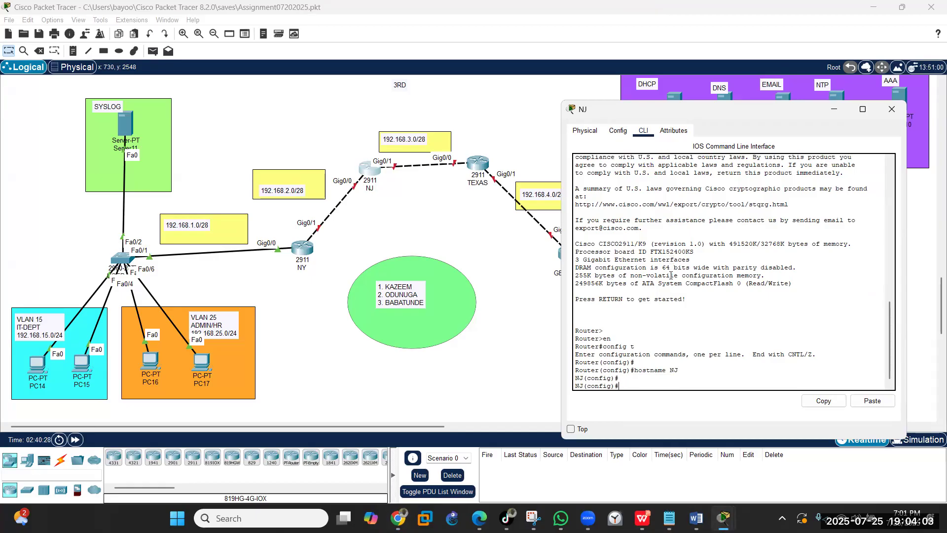
- Give NJ Gig0/0 the address 192.168.2.2 255.255.255.240 and bring it up
{"action": "type", "text": "int gig0/0"}
{"action": "key", "text": "Return"}
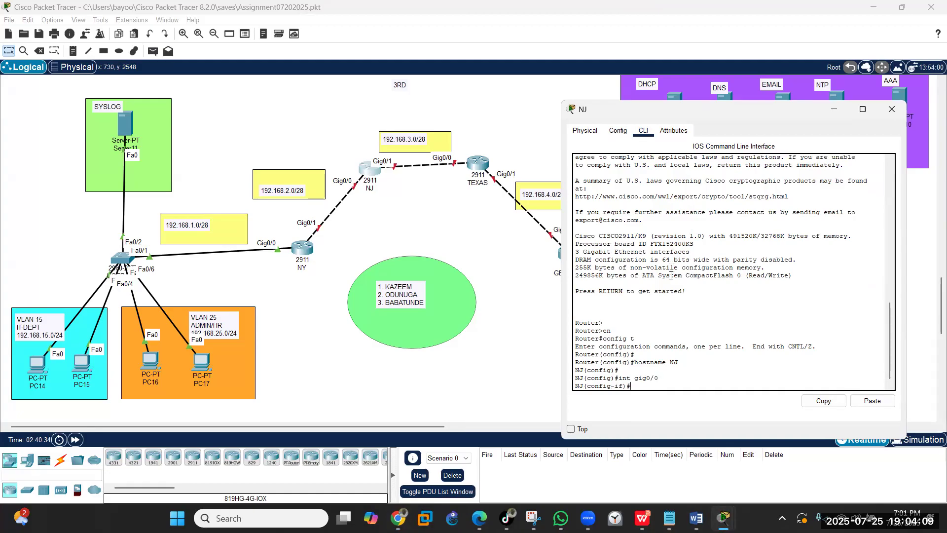
{"action": "type", "text": "ip add 192.168.2.2 255.255.255.240"}
{"action": "key", "text": "Return"}
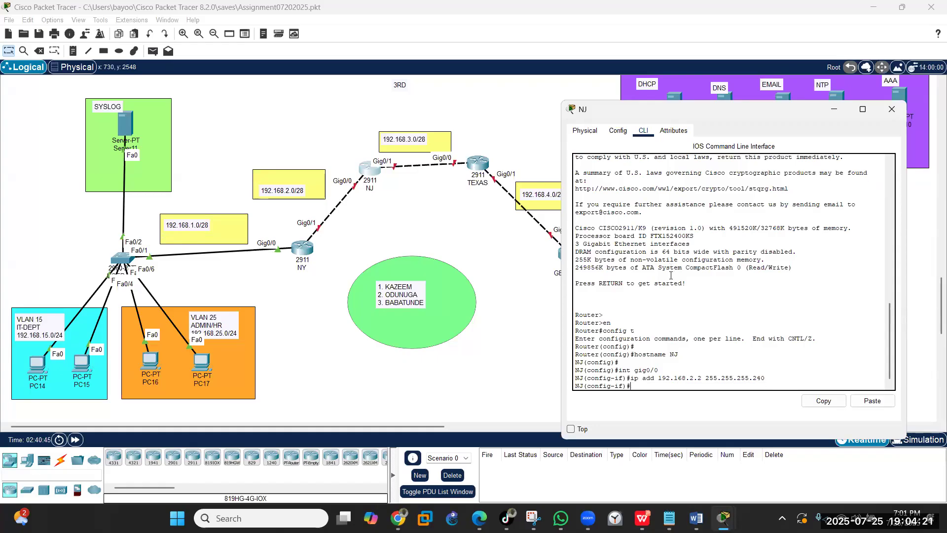
{"action": "type", "text": "no shut"}
{"action": "key", "text": "Return"}
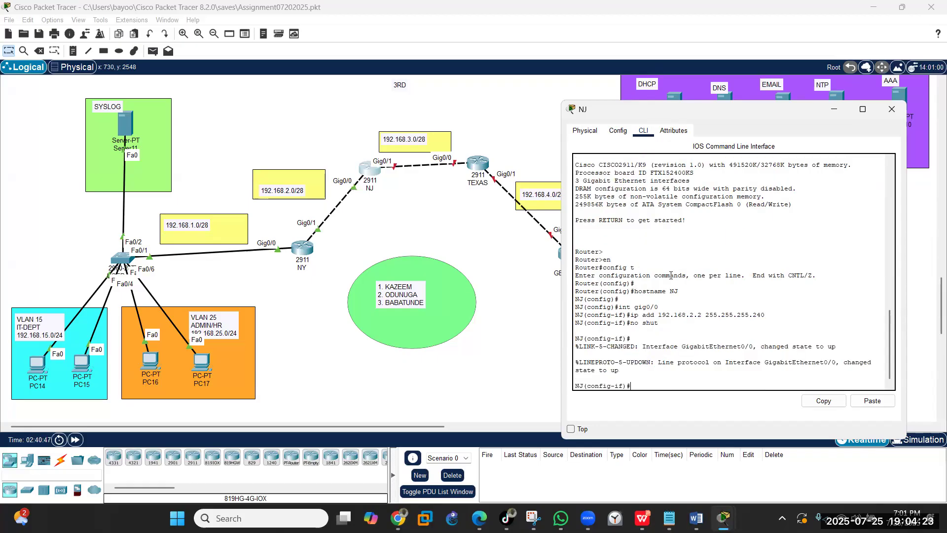
{"action": "type", "text": "exit"}
{"action": "key", "text": "Return"}
{"action": "key", "text": "Return"}
{"action": "key", "text": "Return"}
- Give NJ Gig0/1 the address 192.168.3.1 /28, bring it up, and save with wr
{"action": "type", "text": "int gig0/0"}
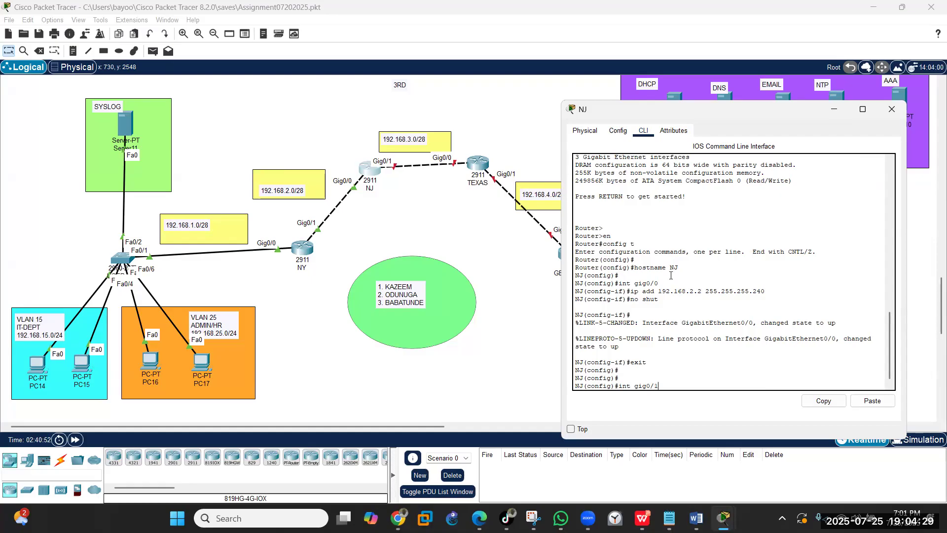
{"action": "key", "text": "Return"}
{"action": "key", "text": "Up"}
{"action": "key", "text": "Up"}
{"action": "key", "text": "Up"}
{"action": "key", "text": "Up"}
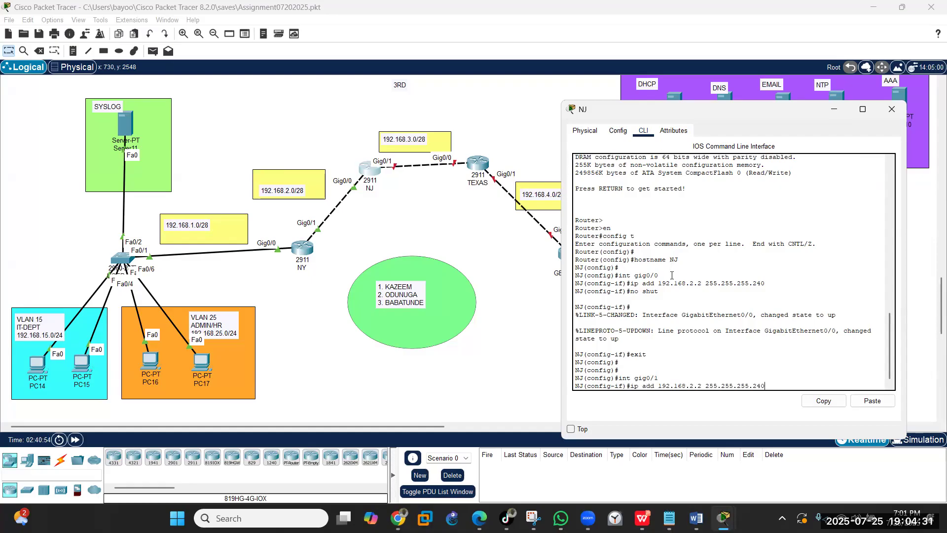
{"action": "key", "text": "Left"}
{"action": "key", "text": "Left"}
{"action": "key", "text": "Left"}
{"action": "key", "text": "Left"}
{"action": "key", "text": "Left"}
{"action": "key", "text": "Left"}
{"action": "key", "text": "Left"}
{"action": "key", "text": "Left"}
{"action": "key", "text": "BackSpace"}
{"action": "key", "text": "BackSpace"}
{"action": "key", "text": "BackSpace"}
{"action": "type", "text": "3.1"}
{"action": "key", "text": "Return"}
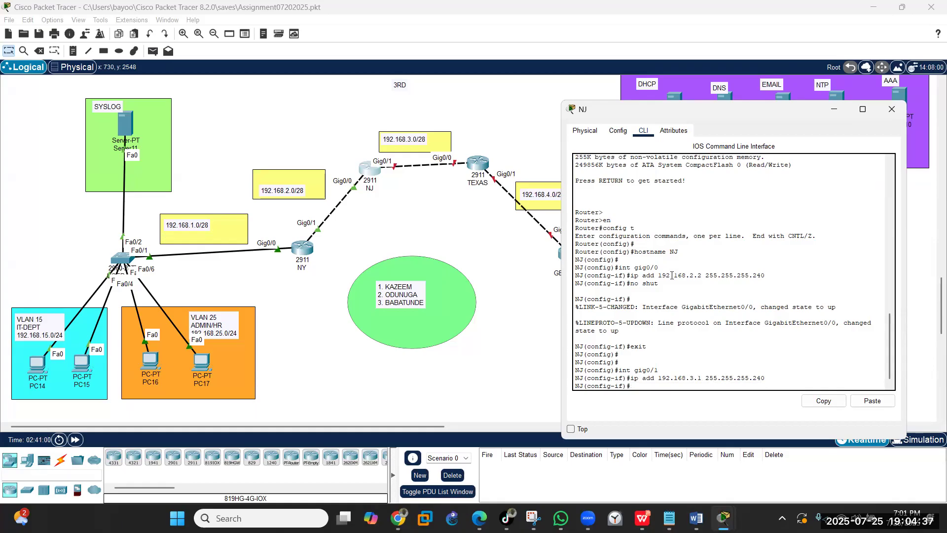
{"action": "type", "text": "no shut"}
{"action": "key", "text": "Return"}
{"action": "type", "text": "end"}
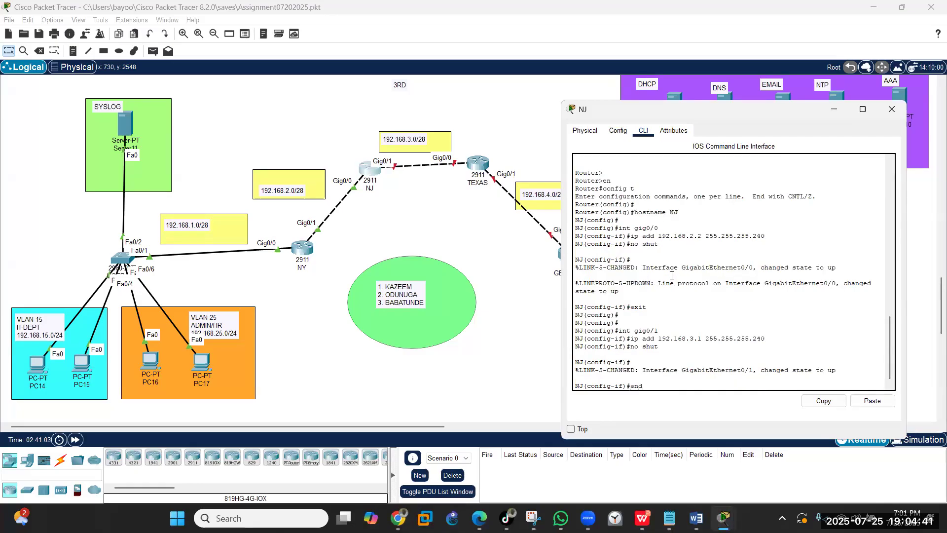
{"action": "key", "text": "Return"}
{"action": "type", "text": "wr"}
{"action": "key", "text": "Return"}
{"action": "key", "text": "Return"}
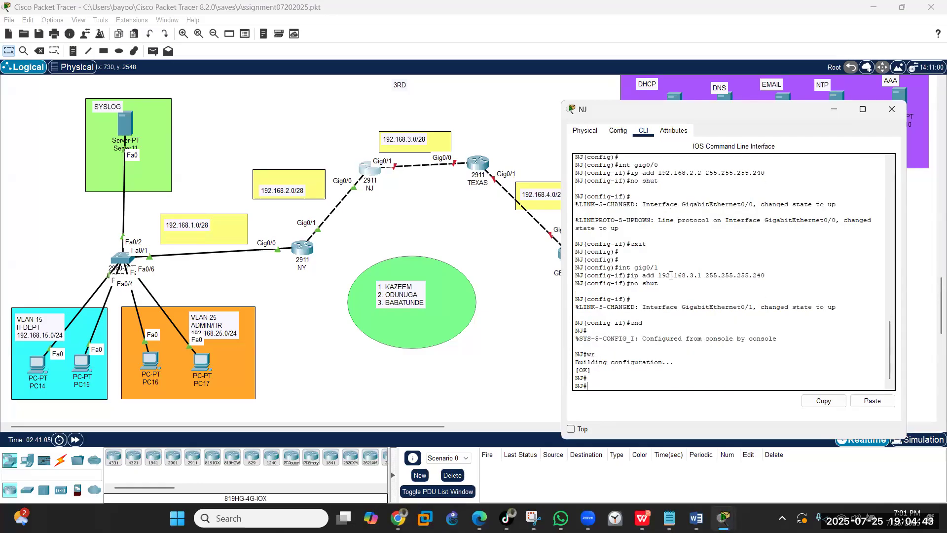
- Open the TEXAS router's CLI, enter global configuration and set the hostname to TEXAS
{"action": "left_click", "coordinate": [892, 109]}
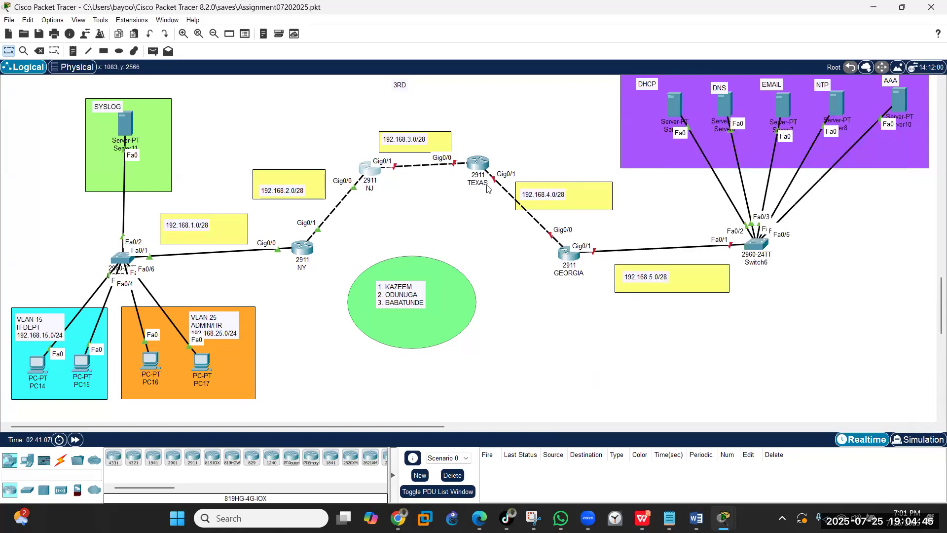
{"action": "left_click", "coordinate": [478, 163]}
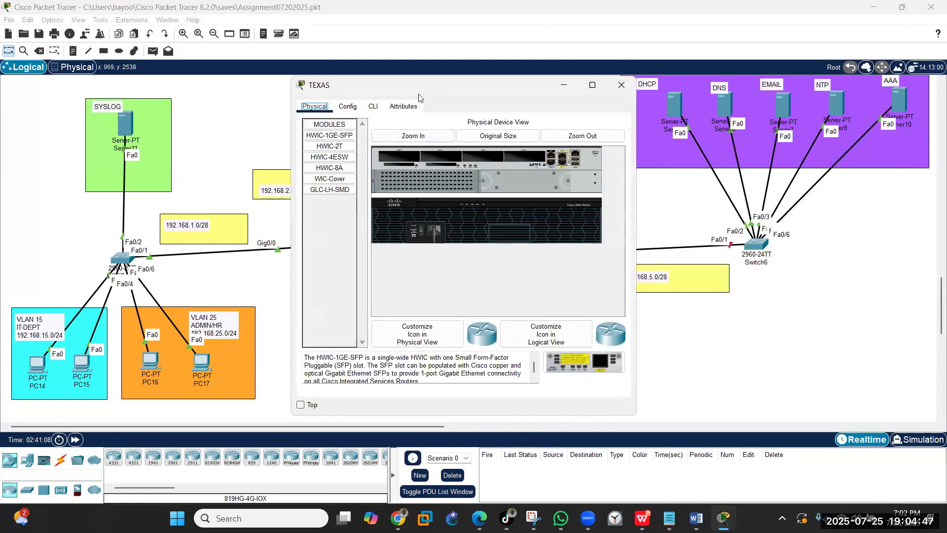
{"action": "left_click_drag", "start_coordinate": [418, 98], "coordinate": [147, 107]}
{"action": "left_click", "coordinate": [101, 115]}
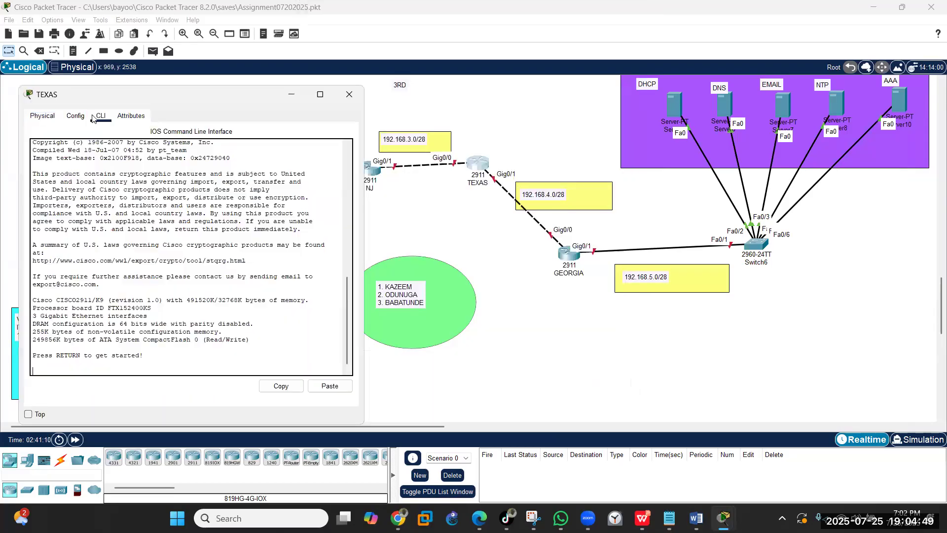
{"action": "key", "text": "Return"}
{"action": "type", "text": "en"}
{"action": "key", "text": "Return"}
{"action": "type", "text": "co"}
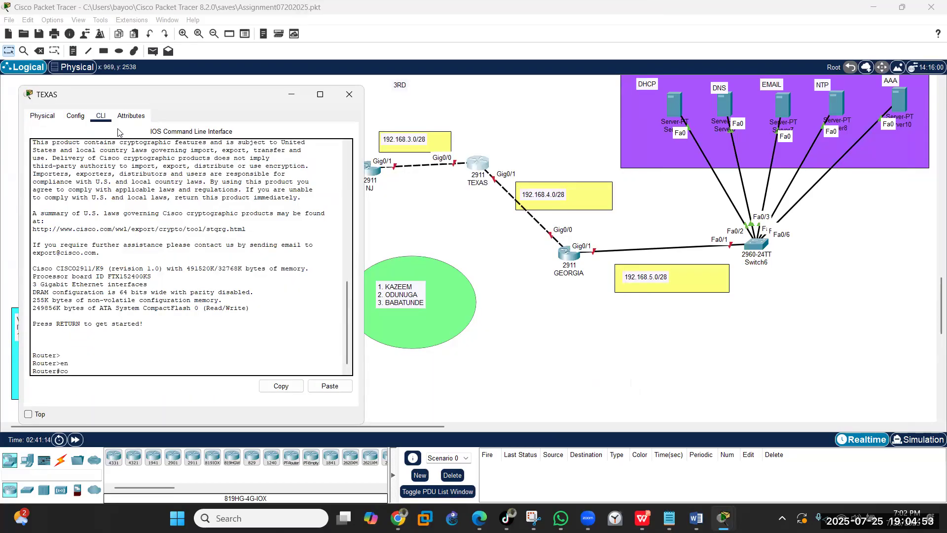
{"action": "type", "text": "nfig t"}
{"action": "key", "text": "Return"}
{"action": "type", "text": "ho"}
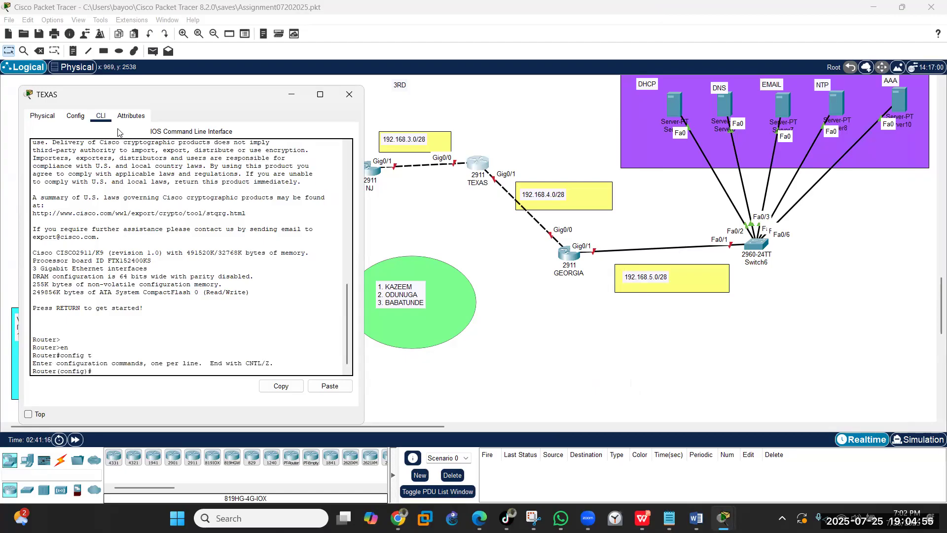
{"action": "type", "text": "stname TEXAS"}
{"action": "key", "text": "Return"}
{"action": "key", "text": "Return"}
- Give TEXAS Gig0/0 the address 192.168.3.2 255.255.255.240 and bring it up
{"action": "type", "text": "int gig"}
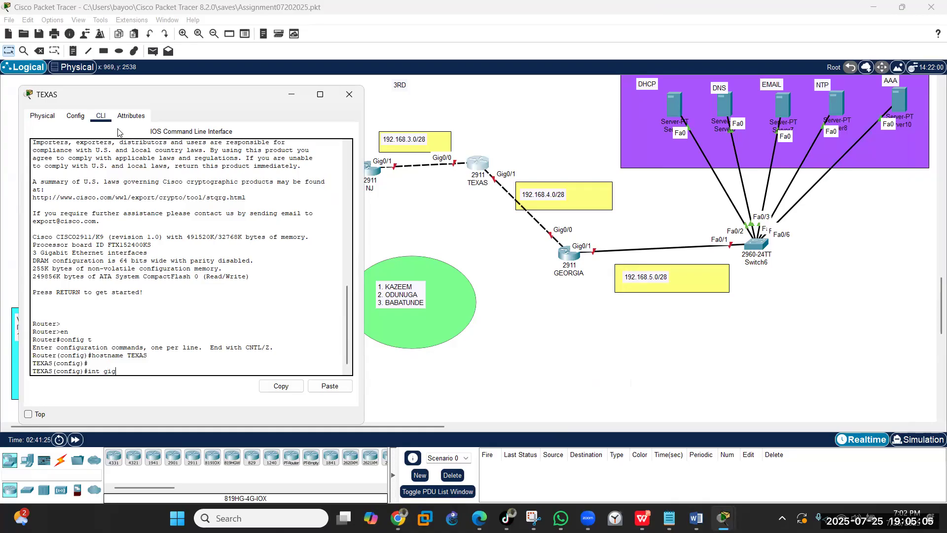
{"action": "type", "text": "0/0"}
{"action": "key", "text": "Return"}
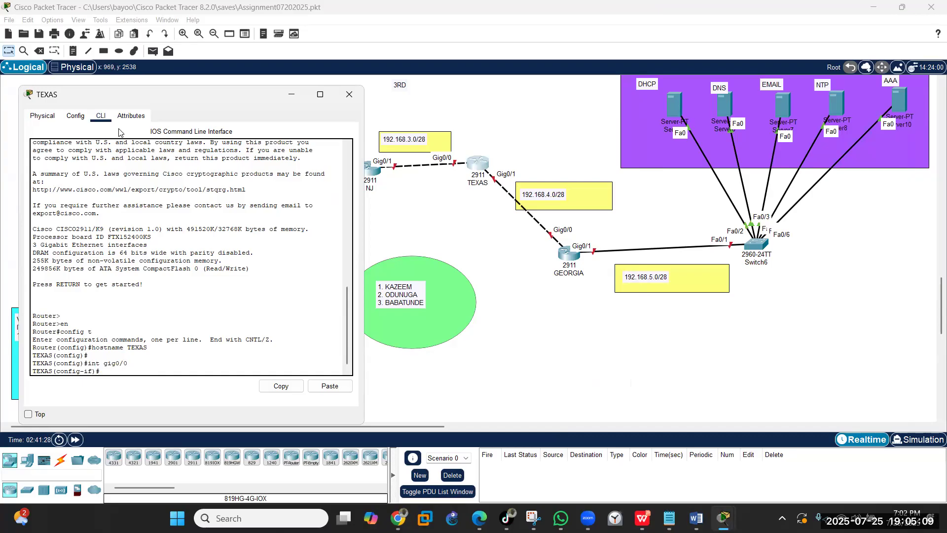
{"action": "type", "text": "ip add 192.168.3.2 255.255.255.240"}
{"action": "key", "text": "Return"}
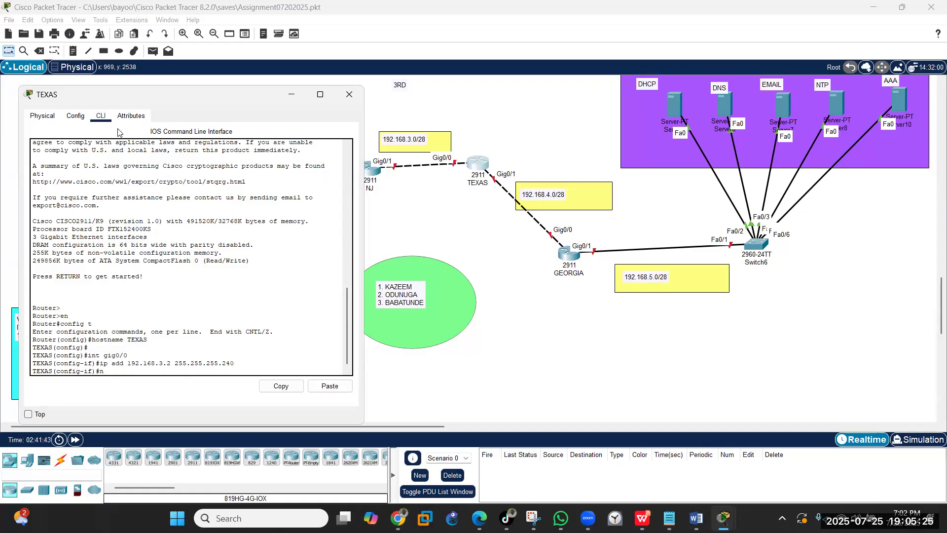
{"action": "type", "text": "no shut"}
{"action": "key", "text": "Return"}
{"action": "type", "text": "exit"}
{"action": "key", "text": "Return"}
{"action": "key", "text": "Return"}
{"action": "key", "text": "Return"}
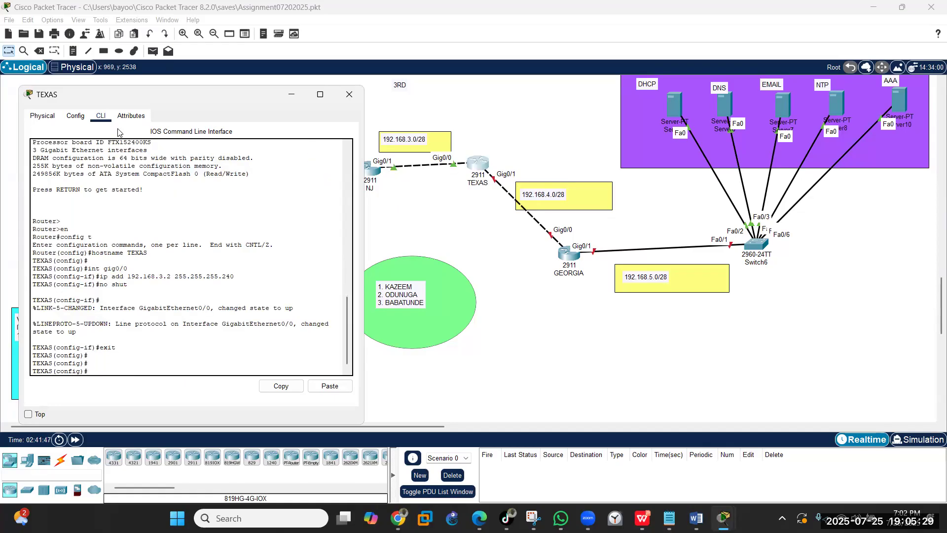
- Give TEXAS Gig0/1 the address 192.168.4.1 /28 and bring it up
{"action": "key", "text": "Up"}
{"action": "key", "text": "Up"}
{"action": "key", "text": "Up"}
{"action": "key", "text": "Up"}
{"action": "key", "text": "BackSpace"}
{"action": "type", "text": "1"}
{"action": "key", "text": "Return"}
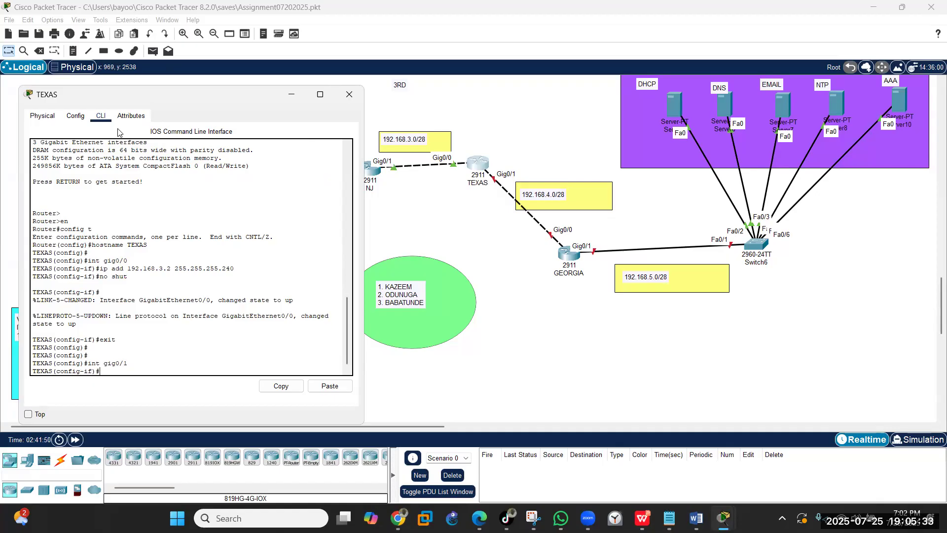
{"action": "key", "text": "Up"}
{"action": "key", "text": "Up"}
{"action": "key", "text": "Up"}
{"action": "key", "text": "Up"}
{"action": "key", "text": "Left"}
{"action": "key", "text": "Left"}
{"action": "key", "text": "Left"}
{"action": "key", "text": "Left"}
{"action": "key", "text": "Left"}
{"action": "key", "text": "Left"}
{"action": "key", "text": "Left"}
{"action": "key", "text": "Left"}
{"action": "key", "text": "Left"}
{"action": "key", "text": "Left"}
{"action": "key", "text": "Left"}
{"action": "key", "text": "Left"}
{"action": "key", "text": "Left"}
{"action": "key", "text": "Left"}
{"action": "key", "text": "BackSpace"}
{"action": "key", "text": "BackSpace"}
{"action": "key", "text": "BackSpace"}
{"action": "type", "text": "4.1"}
{"action": "key", "text": "Return"}
{"action": "type", "text": "no shut"}
{"action": "key", "text": "Return"}
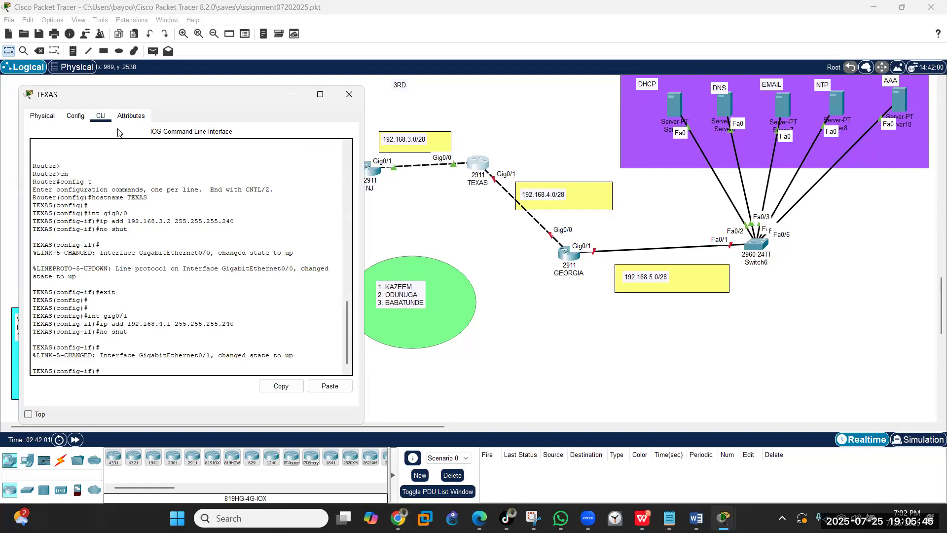
- Leave configuration mode and save the TEXAS configuration with wr
{"action": "type", "text": "end"}
{"action": "key", "text": "Return"}
{"action": "type", "text": "wr"}
{"action": "key", "text": "Return"}
{"action": "key", "text": "Return"}
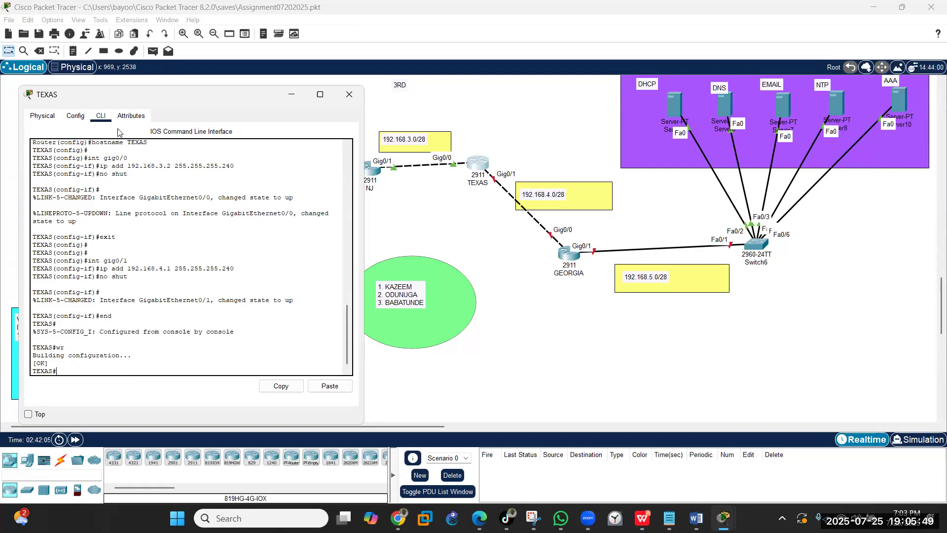
- Open the GEORGIA router's CLI, enter global configuration and set the hostname to GEORGIA
{"action": "left_click", "coordinate": [348, 95]}
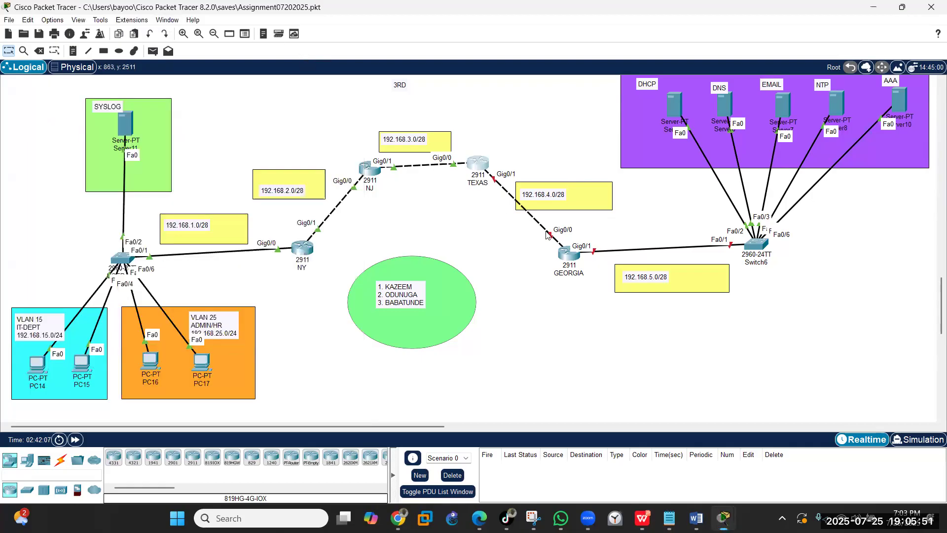
{"action": "left_click", "coordinate": [568, 254]}
{"action": "left_click_drag", "start_coordinate": [472, 88], "coordinate": [230, 100]}
{"action": "left_click", "coordinate": [140, 115]}
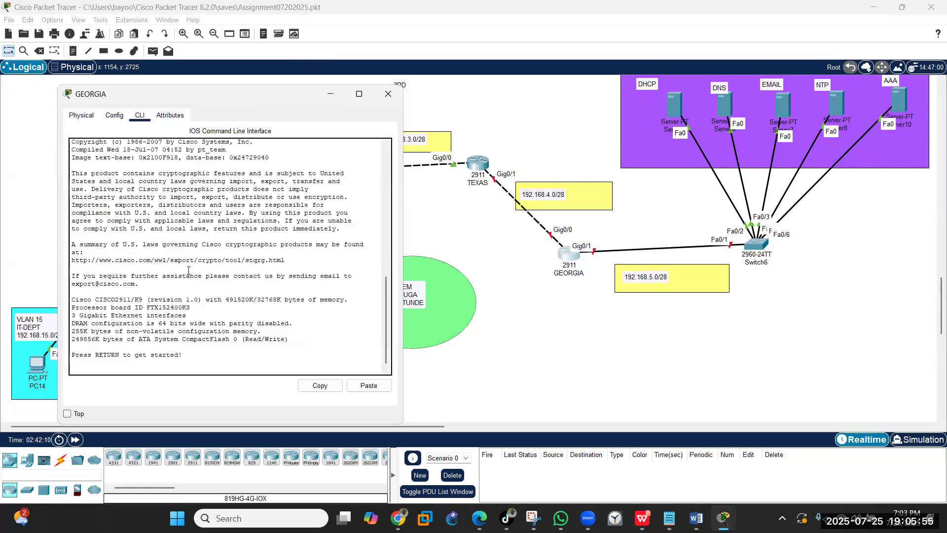
{"action": "key", "text": "Return"}
{"action": "key", "text": "Return"}
{"action": "type", "text": "en"}
{"action": "key", "text": "Return"}
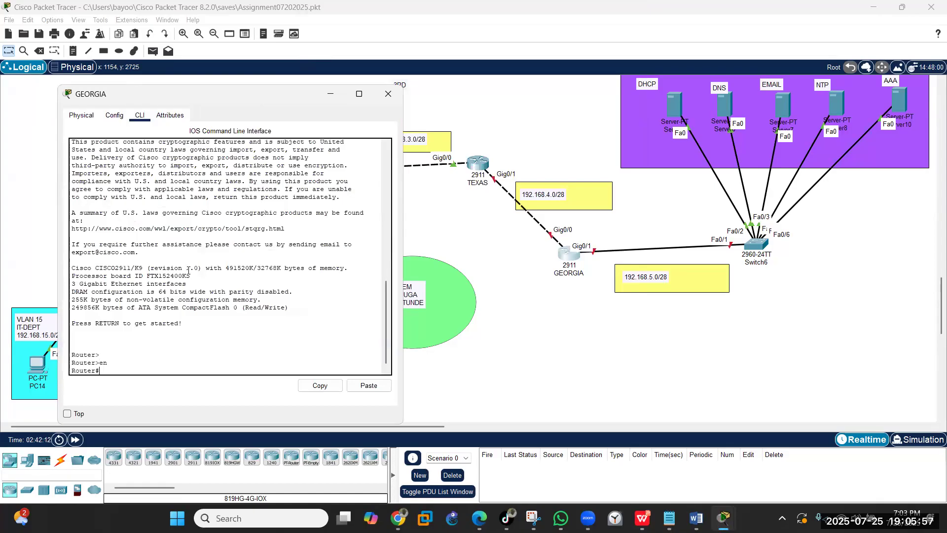
{"action": "type", "text": "config t"}
{"action": "key", "text": "Return"}
{"action": "type", "text": "hostnam"}
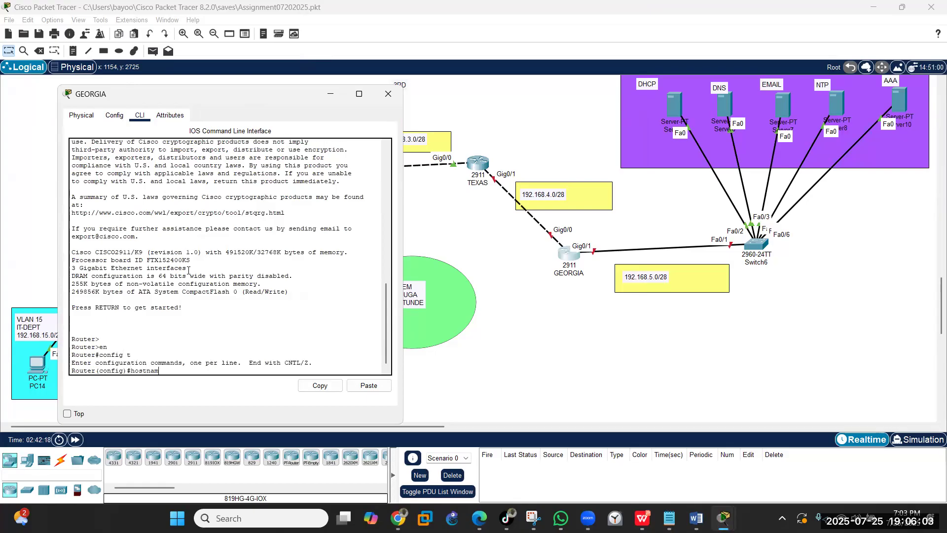
{"action": "type", "text": "e GEORGIA"}
{"action": "key", "text": "Return"}
{"action": "key", "text": "Return"}
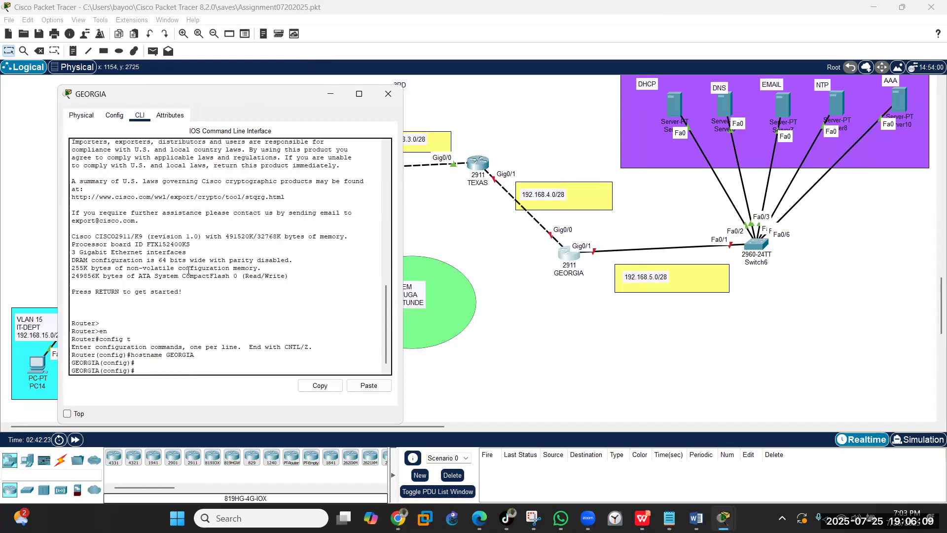
- Give GEORGIA Gig0/0 the address 192.168.4.2 255.255.255.240 and bring it up
{"action": "type", "text": "int gig0/0"}
{"action": "key", "text": "Return"}
{"action": "type", "text": "ip add 192.168"}
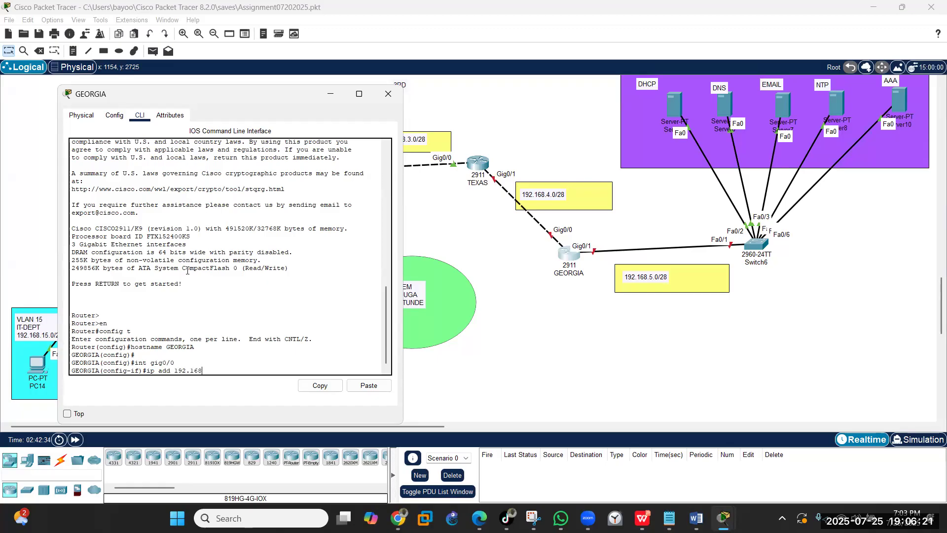
{"action": "type", "text": "4.2 255.255.255.240"}
{"action": "key", "text": "Return"}
{"action": "type", "text": "no shut"}
{"action": "key", "text": "Return"}
{"action": "type", "text": "exi"}
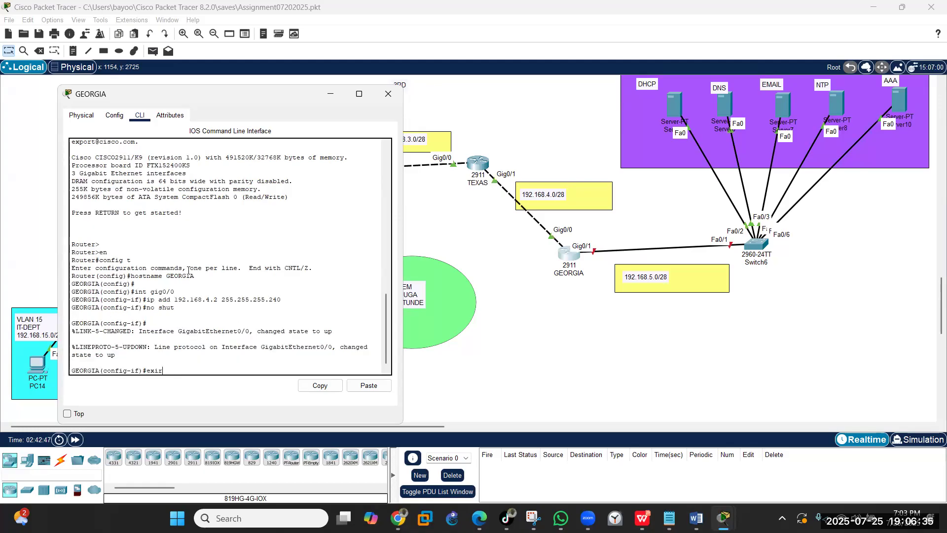
{"action": "type", "text": "t"}
{"action": "key", "text": "Return"}
{"action": "key", "text": "Return"}
{"action": "key", "text": "Return"}
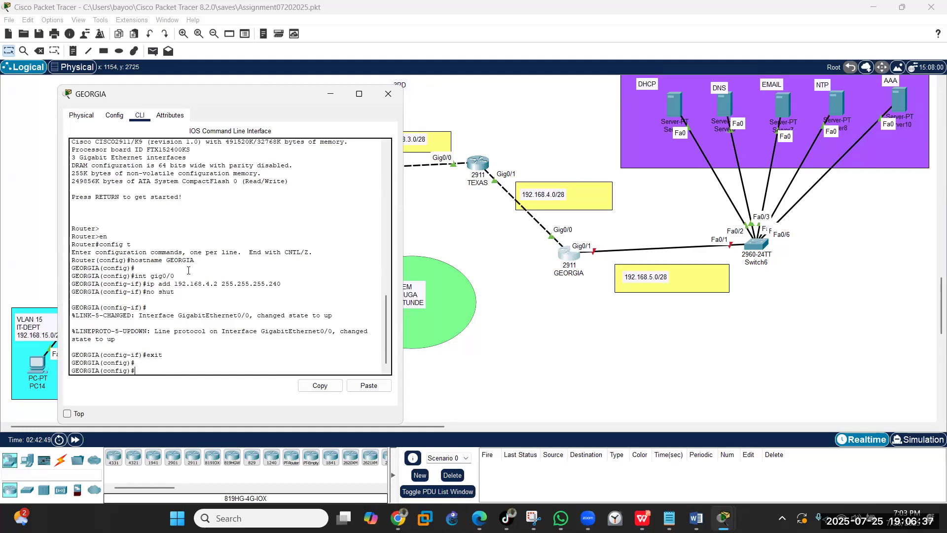
- Give GEORGIA Gig0/1 the address 192.168.5.1 /28 and bring it up
{"action": "type", "text": "int gig0/"}
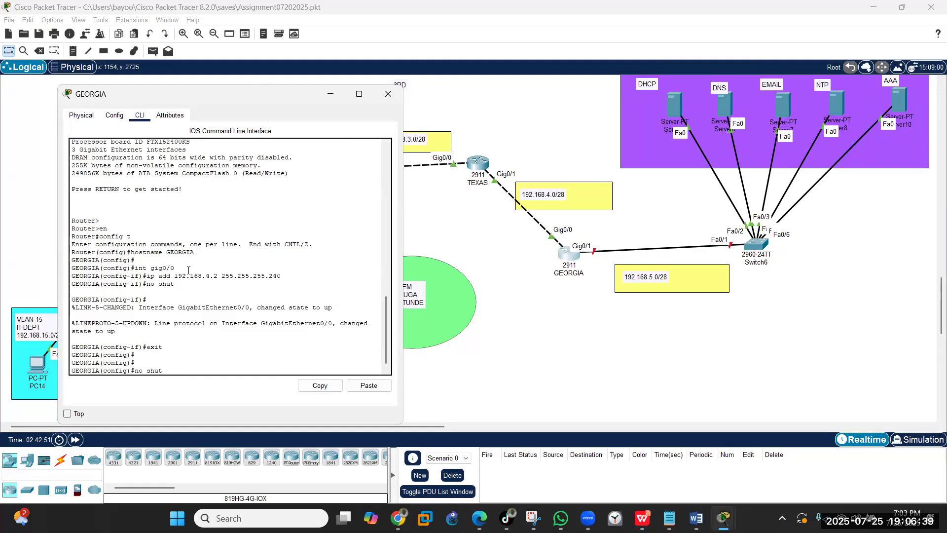
{"action": "type", "text": "1"}
{"action": "key", "text": "Return"}
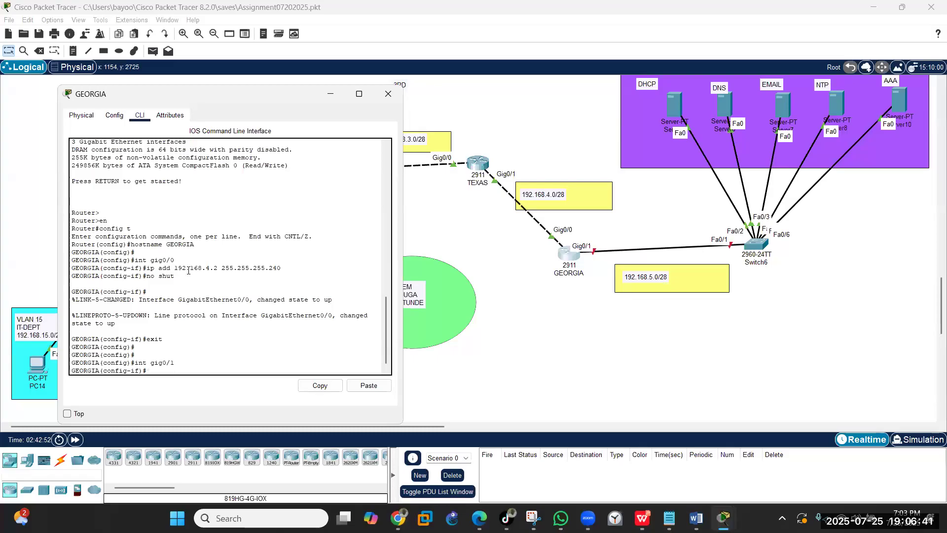
{"action": "key", "text": "Up"}
{"action": "key", "text": "Up"}
{"action": "key", "text": "Up"}
{"action": "key", "text": "Up"}
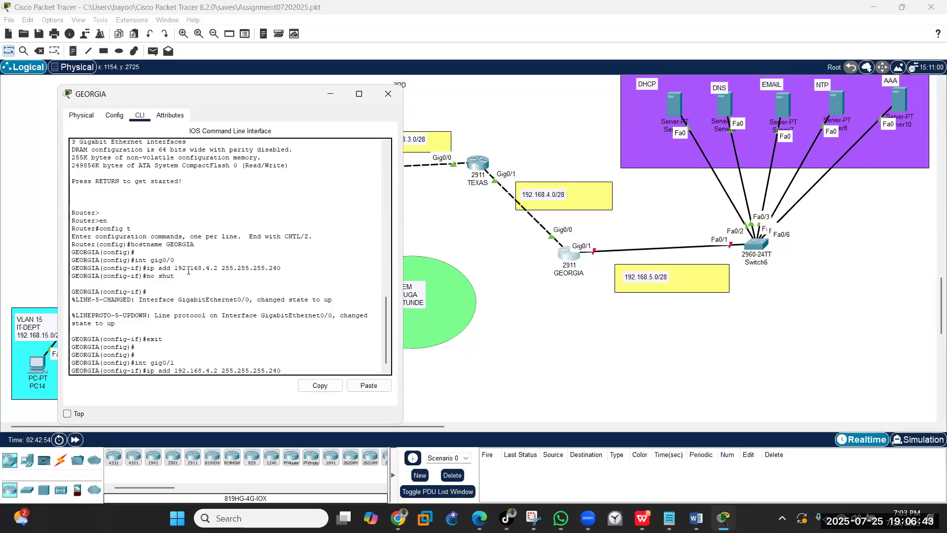
{"action": "key", "text": "Left"}
{"action": "key", "text": "Left"}
{"action": "key", "text": "Left"}
{"action": "key", "text": "Left"}
{"action": "key", "text": "Left"}
{"action": "key", "text": "Left"}
{"action": "key", "text": "Left"}
{"action": "key", "text": "Left"}
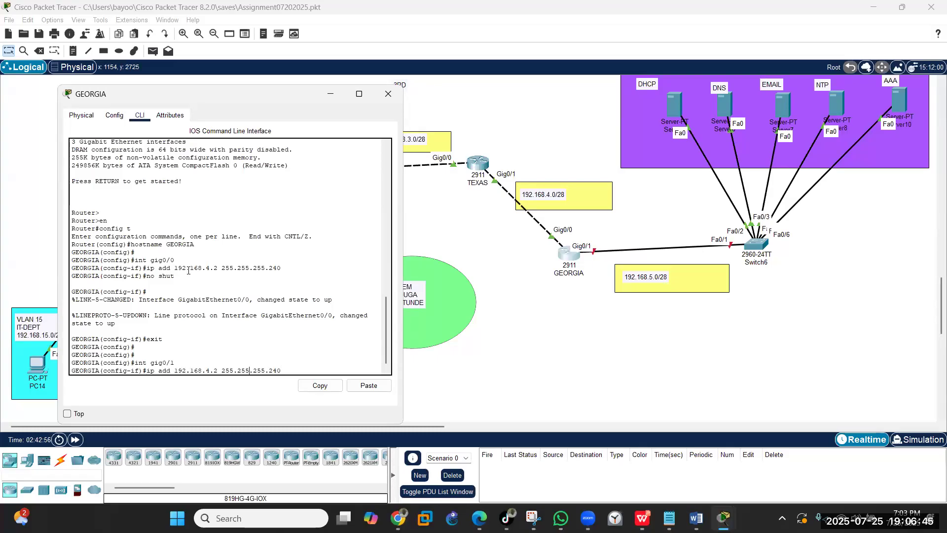
{"action": "key", "text": "Left"}
{"action": "key", "text": "Left"}
{"action": "key", "text": "Left"}
{"action": "key", "text": "Left"}
{"action": "key", "text": "Left"}
{"action": "key", "text": "Left"}
{"action": "key", "text": "Left"}
{"action": "key", "text": "Left"}
{"action": "key", "text": "BackSpace"}
{"action": "key", "text": "BackSpace"}
{"action": "key", "text": "BackSpace"}
{"action": "type", "text": "5.1"}
{"action": "key", "text": "Return"}
{"action": "type", "text": "no shut"}
{"action": "key", "text": "Return"}
- Save the GEORGIA configuration and check both interfaces with show ip int brief
{"action": "type", "text": "end"}
{"action": "key", "text": "Return"}
{"action": "type", "text": "wr"}
{"action": "key", "text": "Return"}
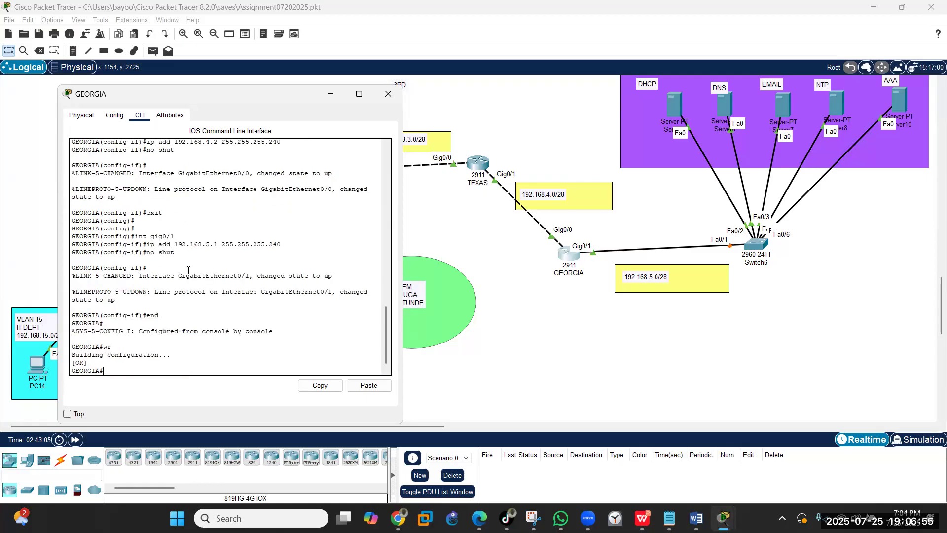
{"action": "key", "text": "Return"}
{"action": "type", "text": "show ip int brief"}
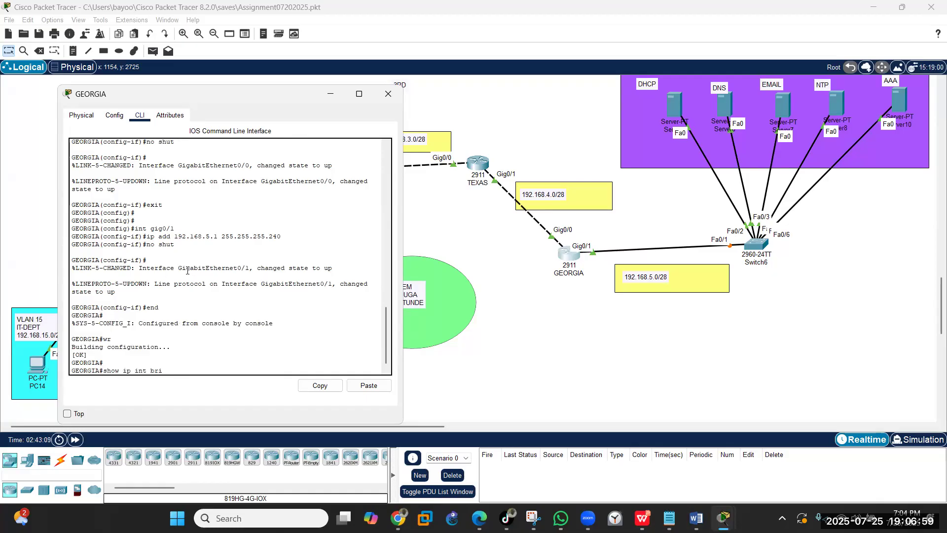
{"action": "key", "text": "Return"}
{"action": "key", "text": "Return"}
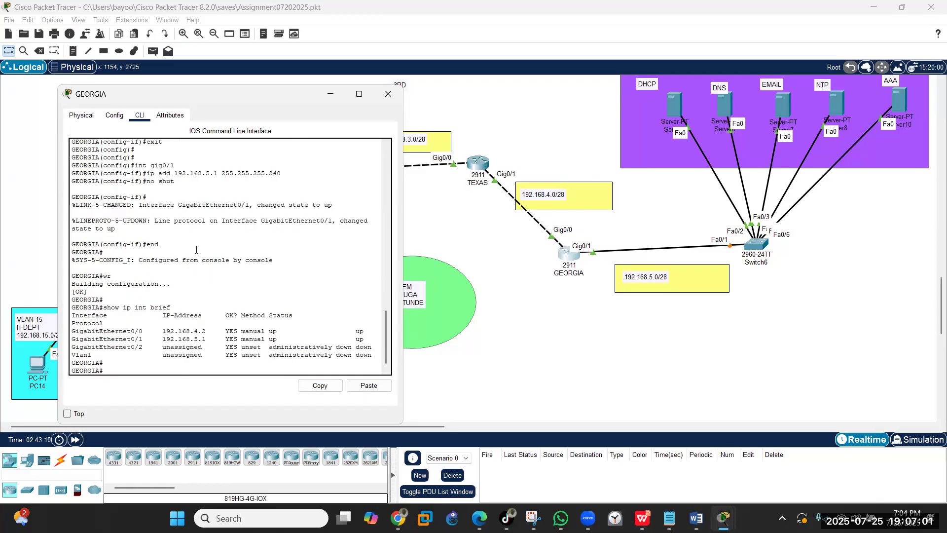
- Close the GEORGIA and TEXAS consoles to show the full topology, then return to Notepad
{"action": "left_click", "coordinate": [388, 97]}
{"action": "left_click", "coordinate": [483, 167]}
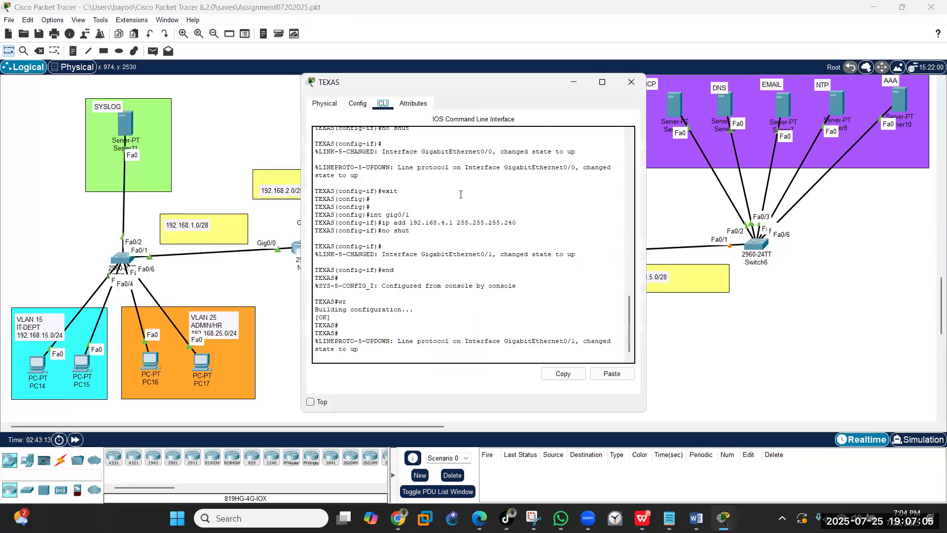
{"action": "left_click", "coordinate": [631, 82]}
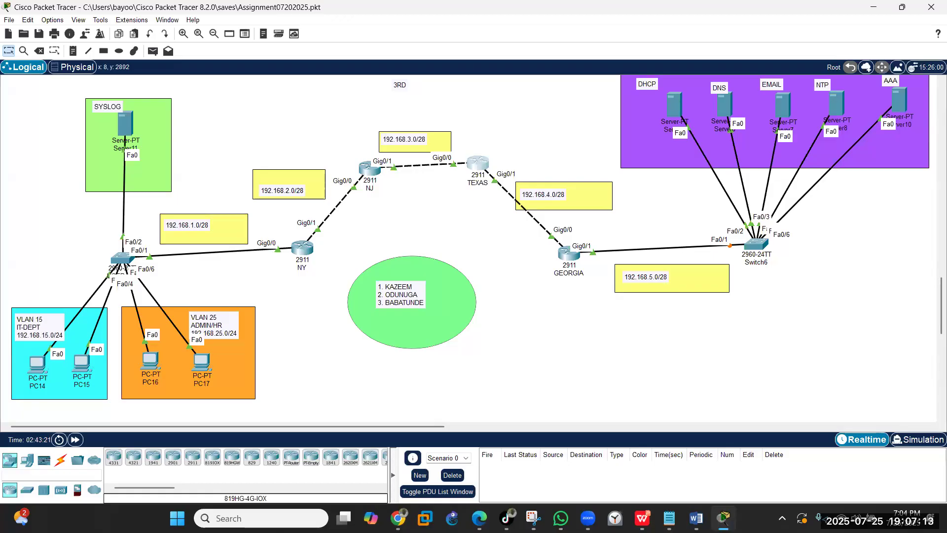
{"action": "key", "text": "alt+Tab"}
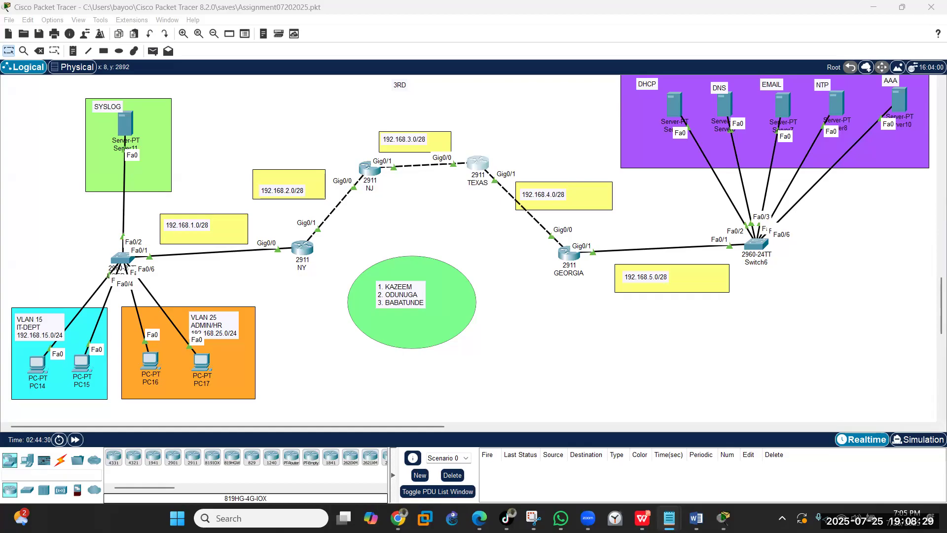
- Paste the prepared static route commands into NY's CLI, then check the Notepad notes
{"action": "left_click", "coordinate": [302, 249]}
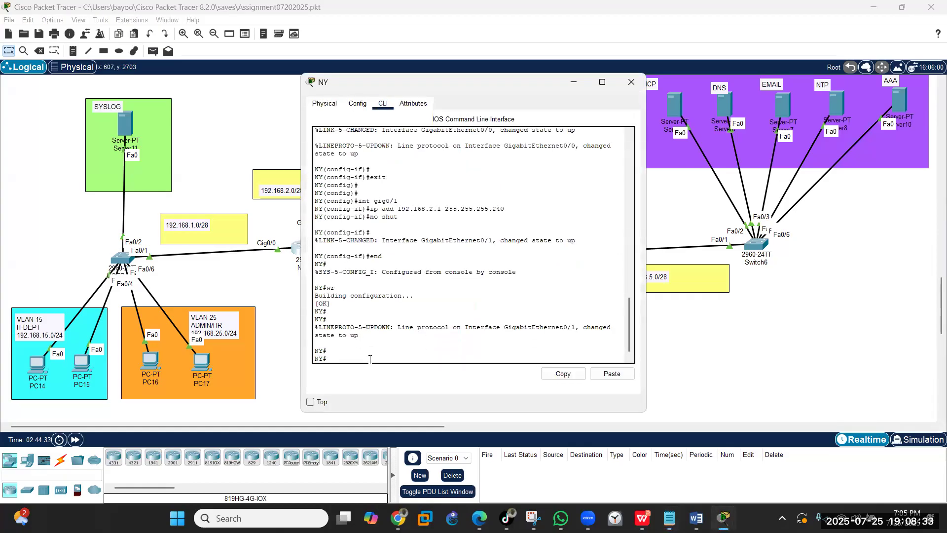
{"action": "left_click", "coordinate": [612, 374]}
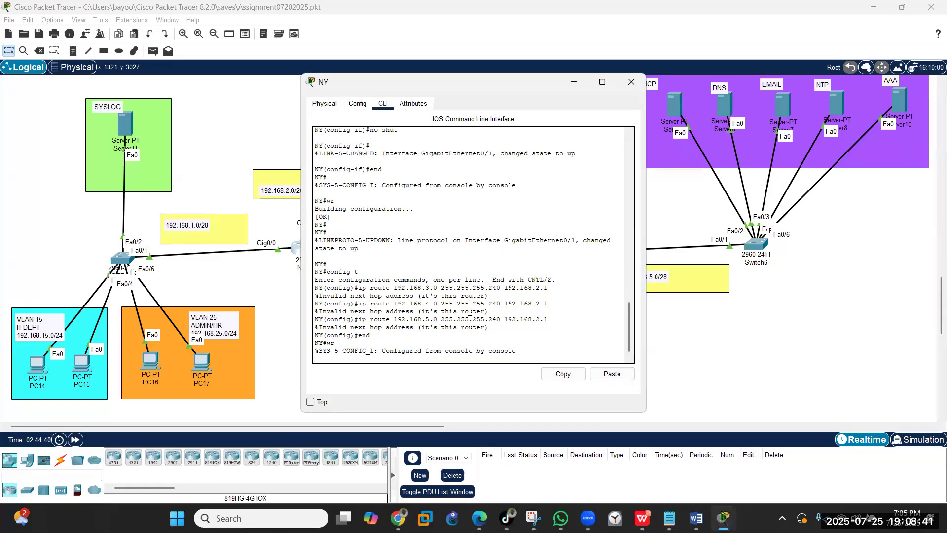
{"action": "left_click", "coordinate": [629, 84]}
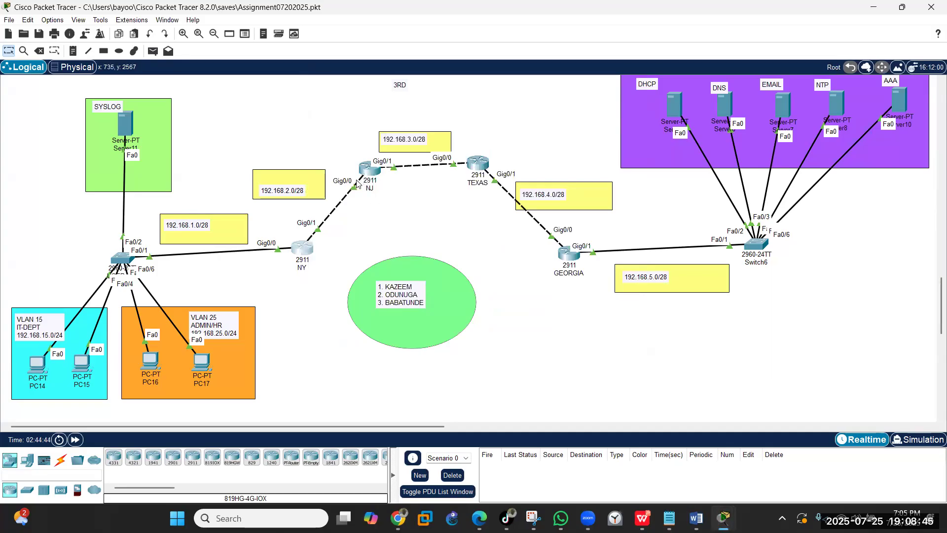
{"action": "left_click", "coordinate": [0, 258]}
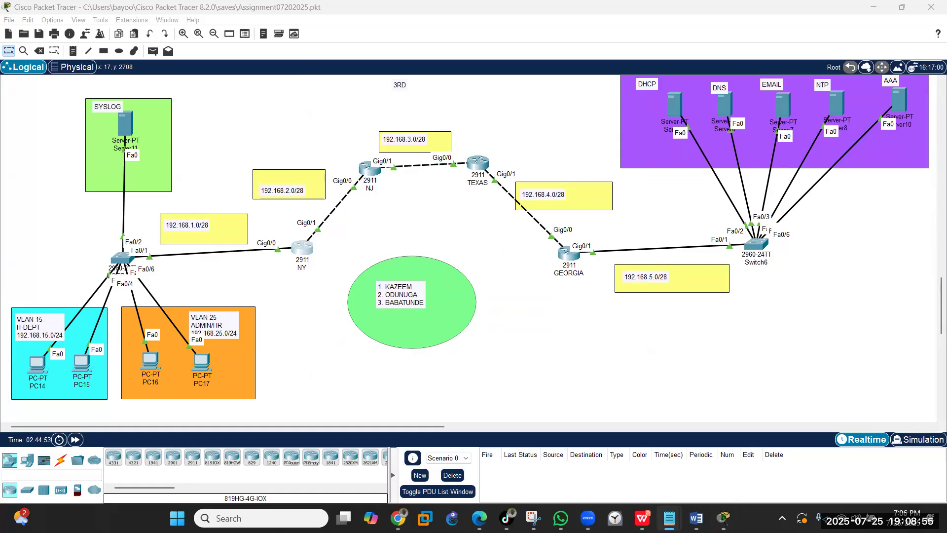
{"action": "left_click", "coordinate": [376, 298]}
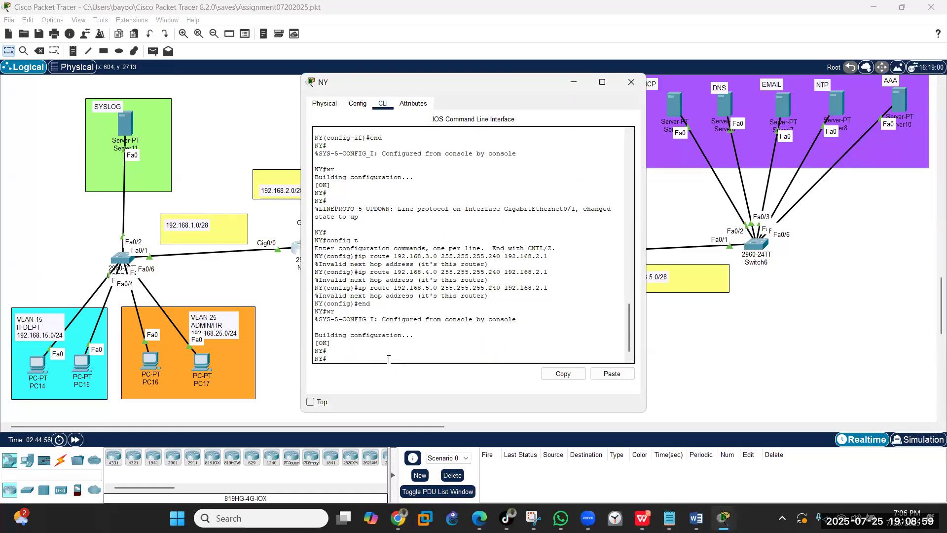
- Apply the corrected NY routes via 192.168.2.2 and confirm the three routes with show ip route
{"action": "left_click", "coordinate": [612, 374]}
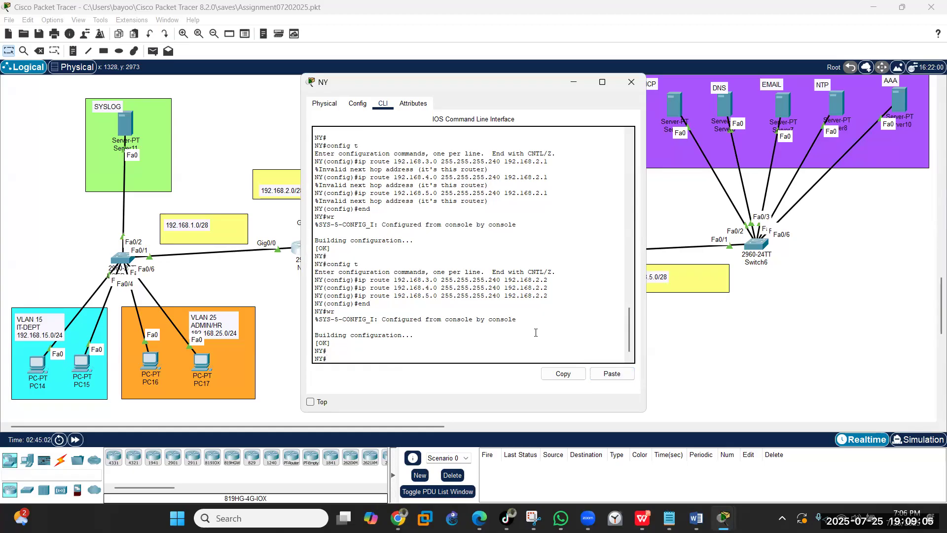
{"action": "type", "text": "how ip route"}
{"action": "key", "text": "Return"}
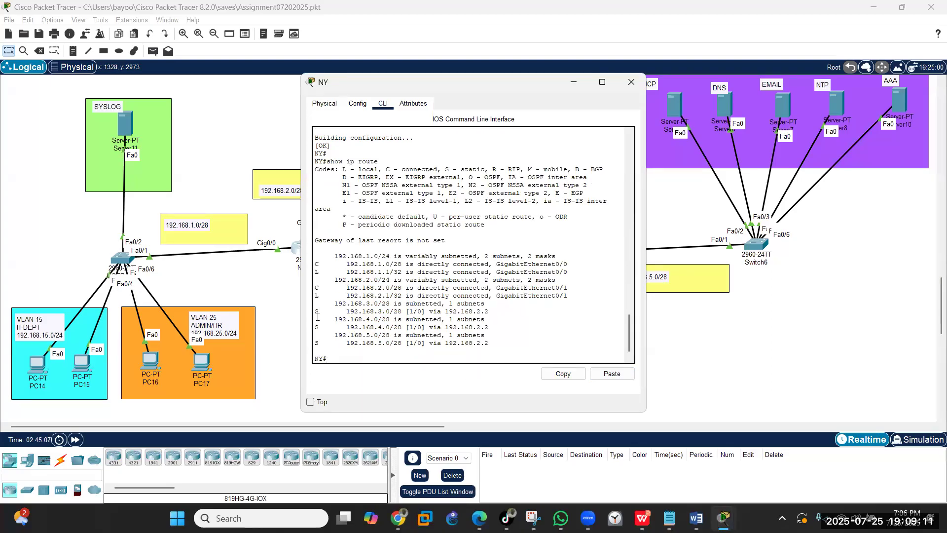
{"action": "left_click_drag", "start_coordinate": [314, 311], "coordinate": [476, 343]}
{"action": "left_click", "coordinate": [626, 83]}
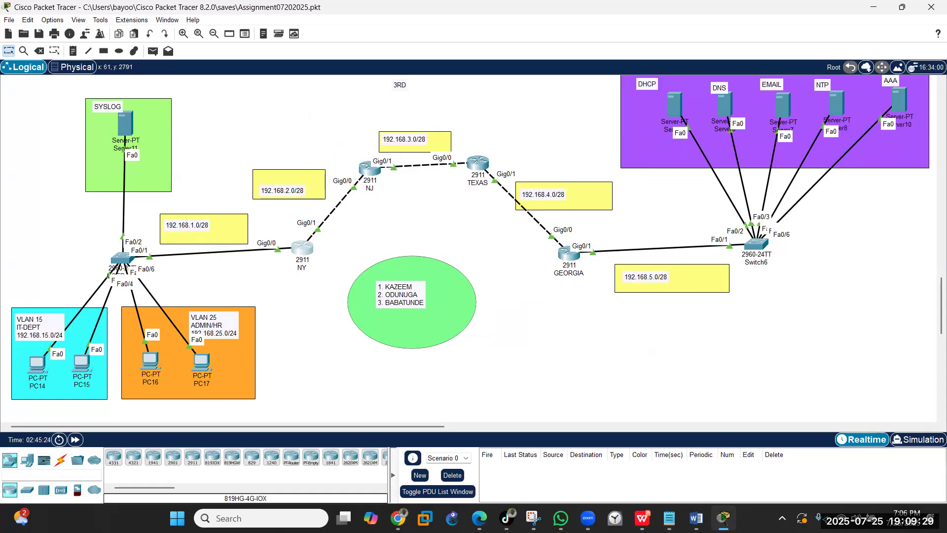
{"action": "key", "text": "alt+Tab"}
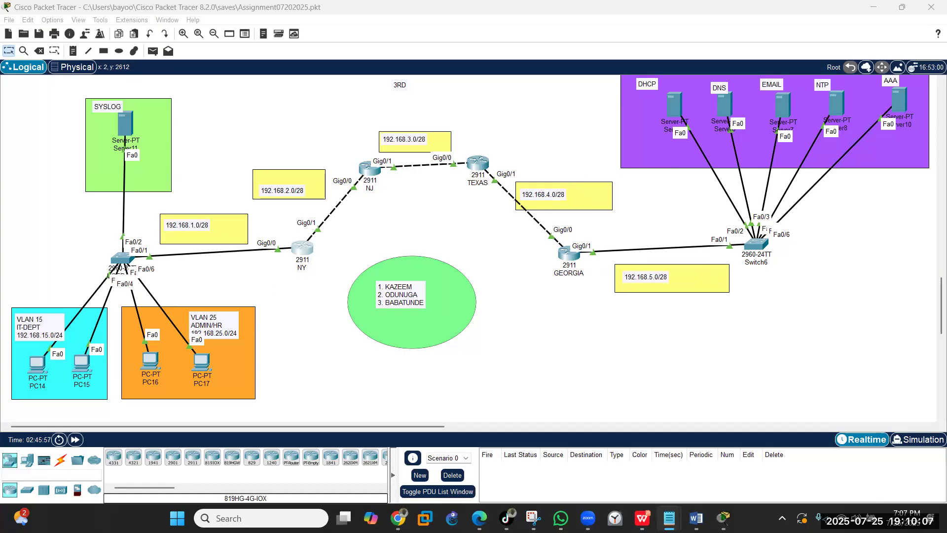
- Paste NJ's routes (192.168.1.0 via 192.168.2.1; 192.168.4.0, 192.168.5.0 via 192.168.3.2) and save
{"action": "left_click", "coordinate": [369, 170]}
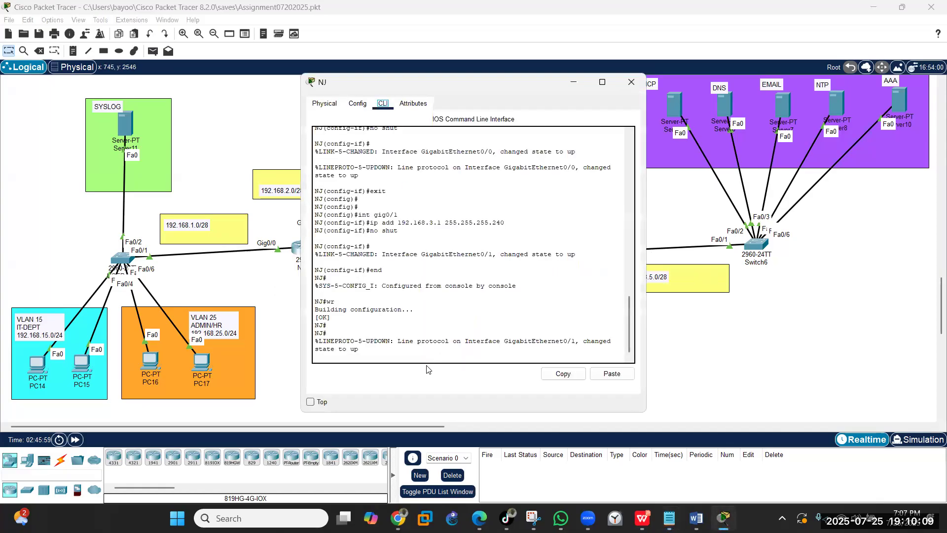
{"action": "key", "text": "Return"}
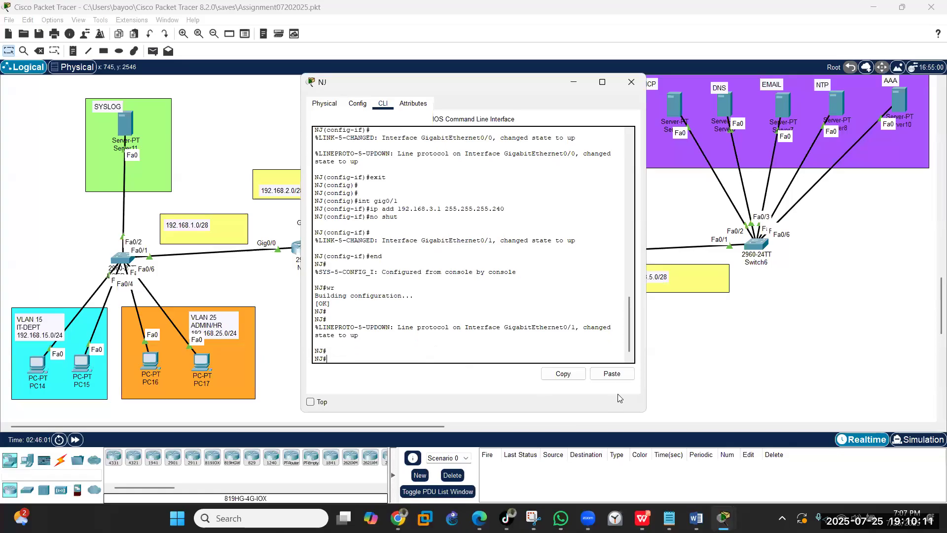
{"action": "left_click", "coordinate": [612, 374]}
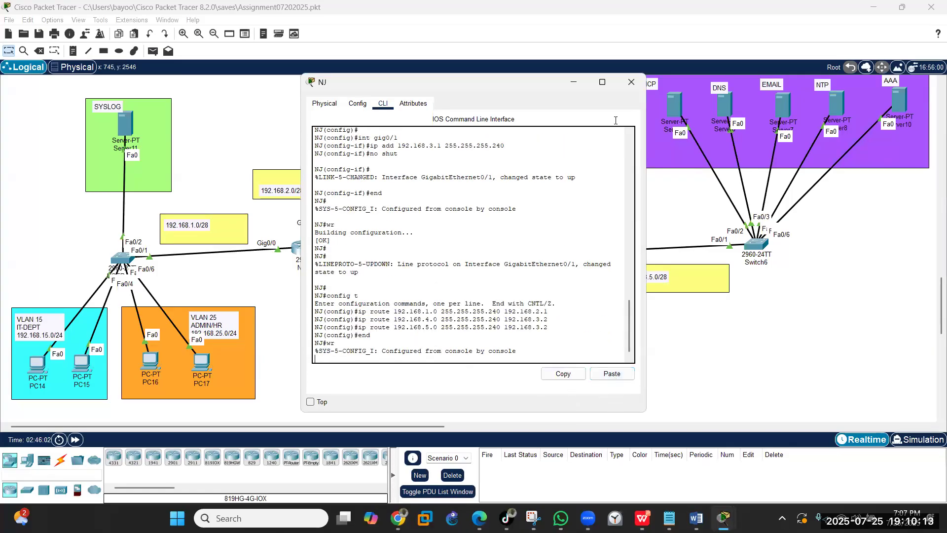
{"action": "left_click", "coordinate": [632, 82]}
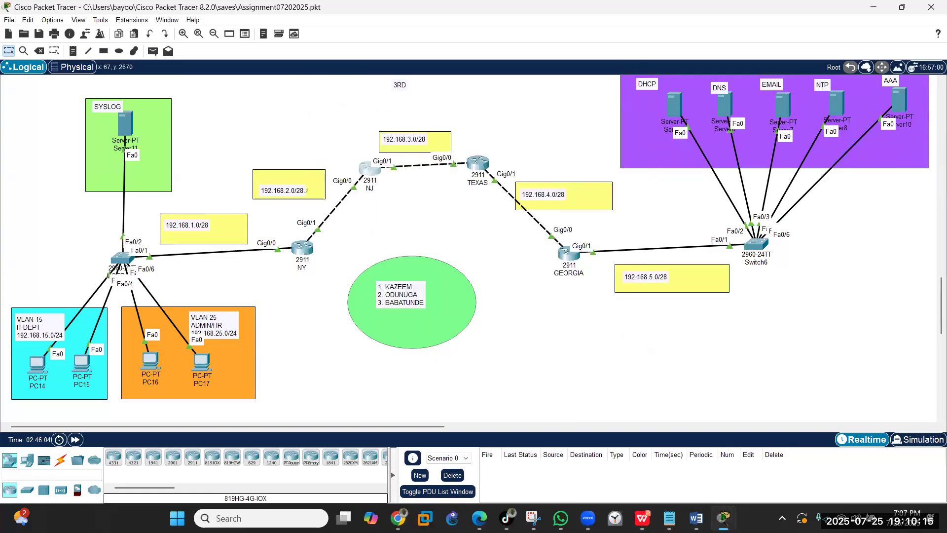
{"action": "left_click", "coordinate": [669, 518]}
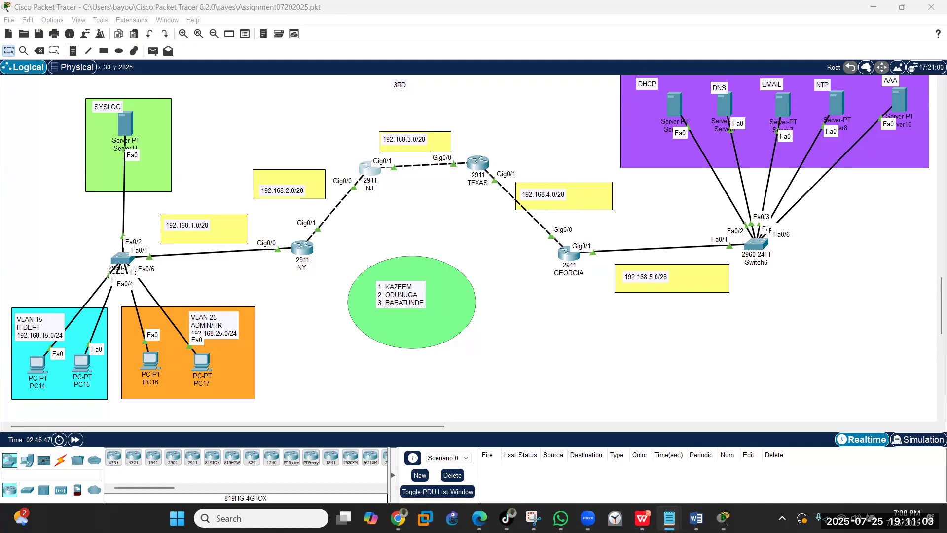
- Paste TEXAS's routes (192.168.1.0, 192.168.2.0 via 192.168.3.1; 192.168.5.0 via 192.168.4.2) and save
{"action": "left_click", "coordinate": [477, 163]}
{"action": "left_click", "coordinate": [419, 342]}
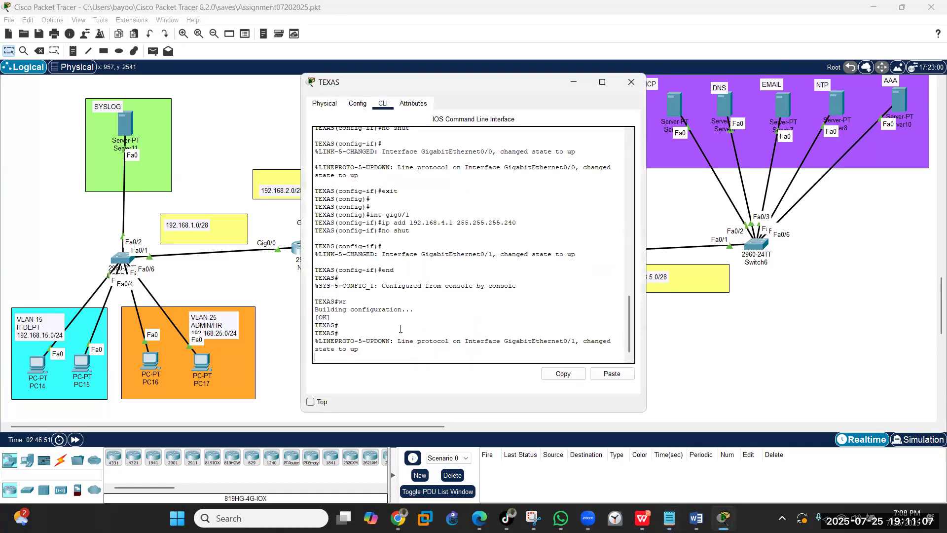
{"action": "key", "text": "Return"}
{"action": "key", "text": "Return"}
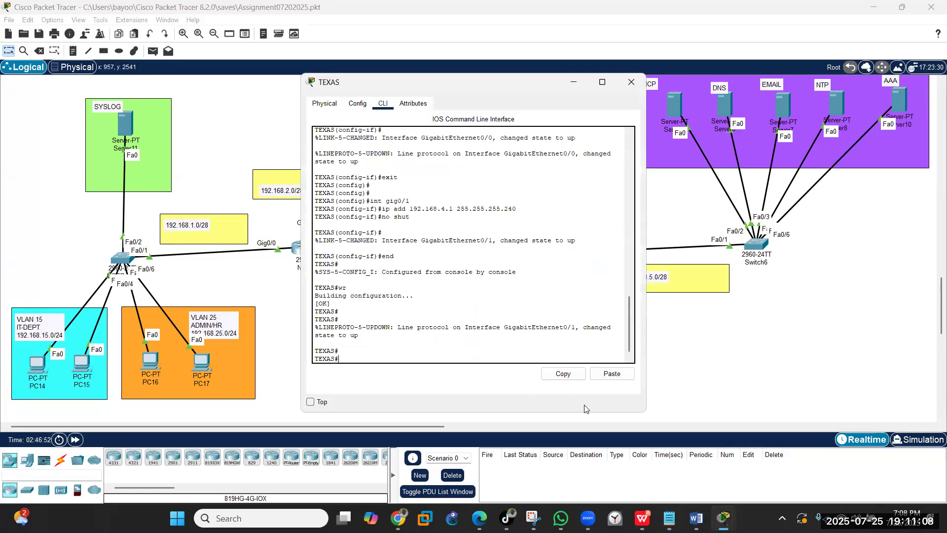
{"action": "left_click", "coordinate": [611, 376]}
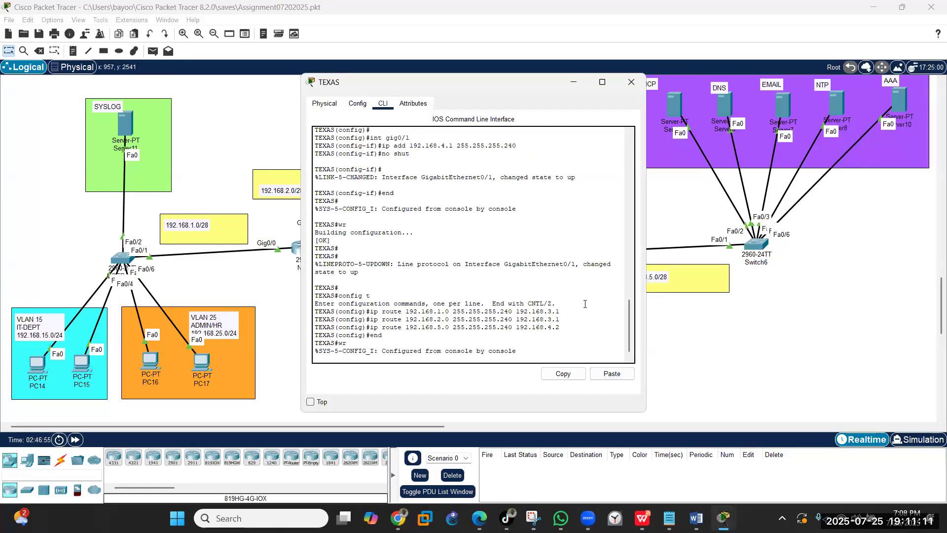
{"action": "left_click", "coordinate": [631, 82]}
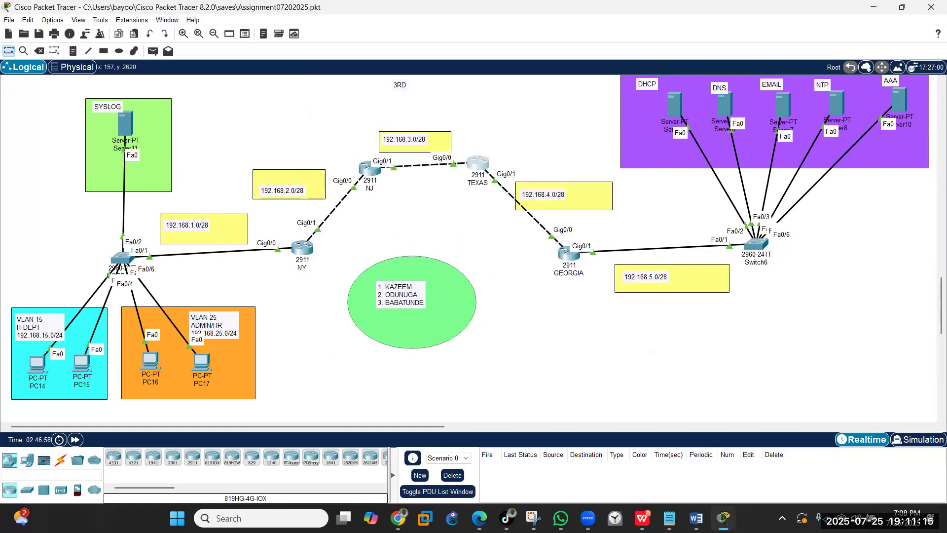
{"action": "key", "text": "alt+Tab"}
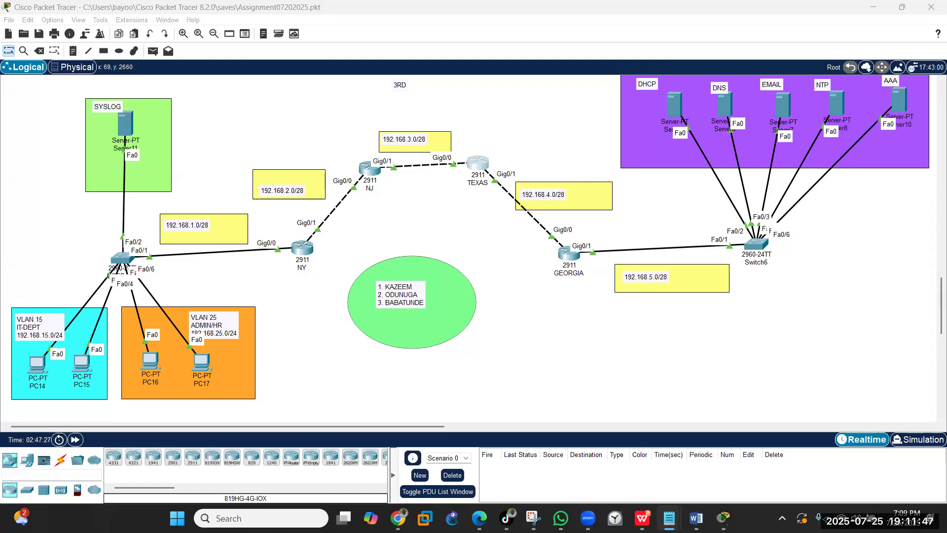
- Paste GEORGIA's routes to 192.168.1.0, 192.168.2.0 and 192.168.3.0 via 192.168.4.1 and save
{"action": "left_click", "coordinate": [562, 253]}
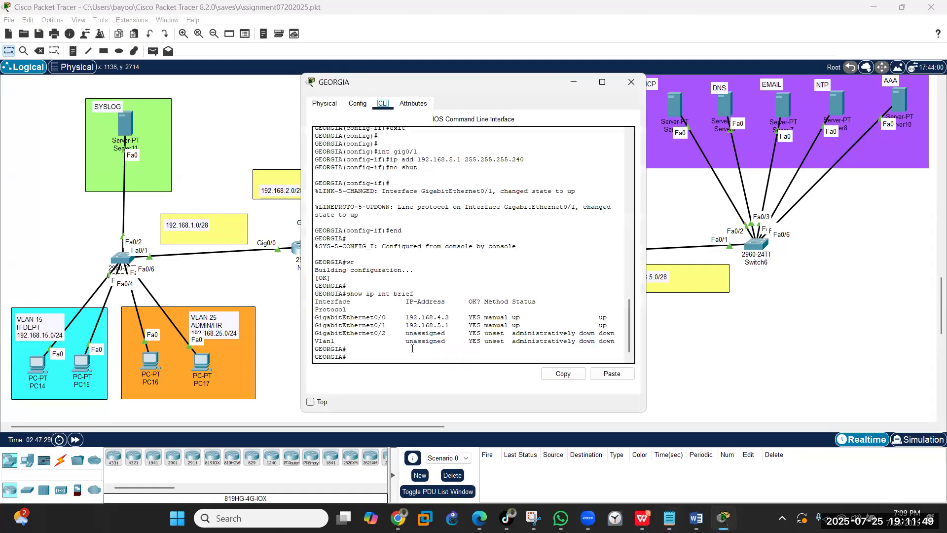
{"action": "left_click", "coordinate": [612, 373]}
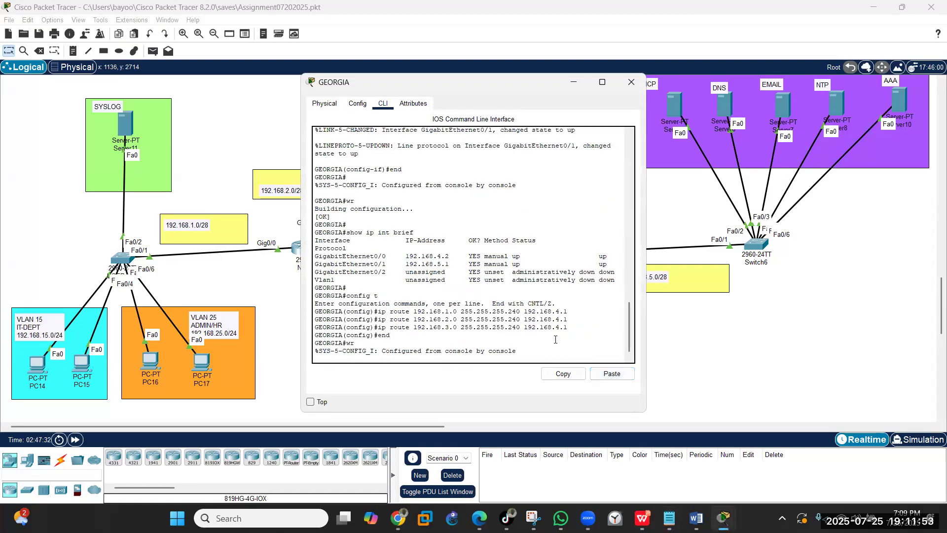
{"action": "left_click", "coordinate": [631, 82]}
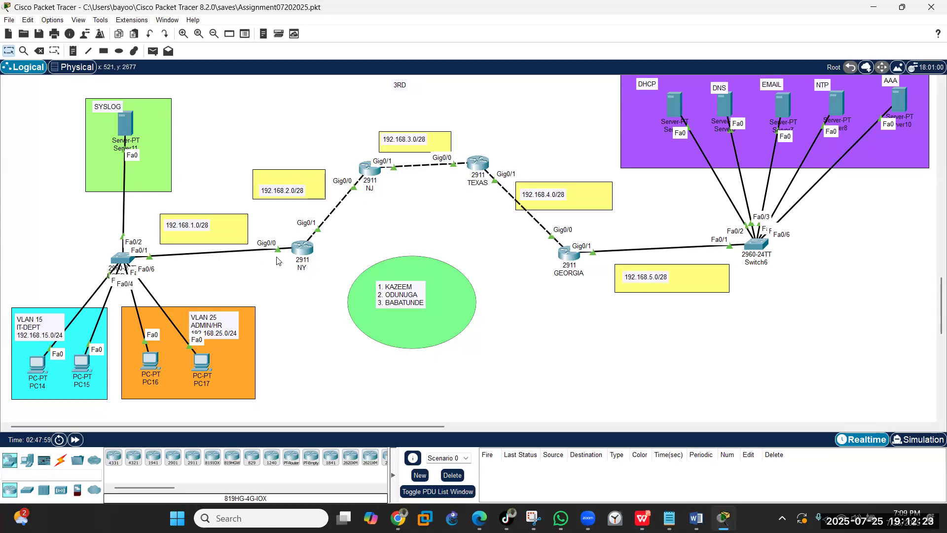
- Enter global configuration on NY and create subinterface Gi0/0.15
{"action": "left_click", "coordinate": [301, 249]}
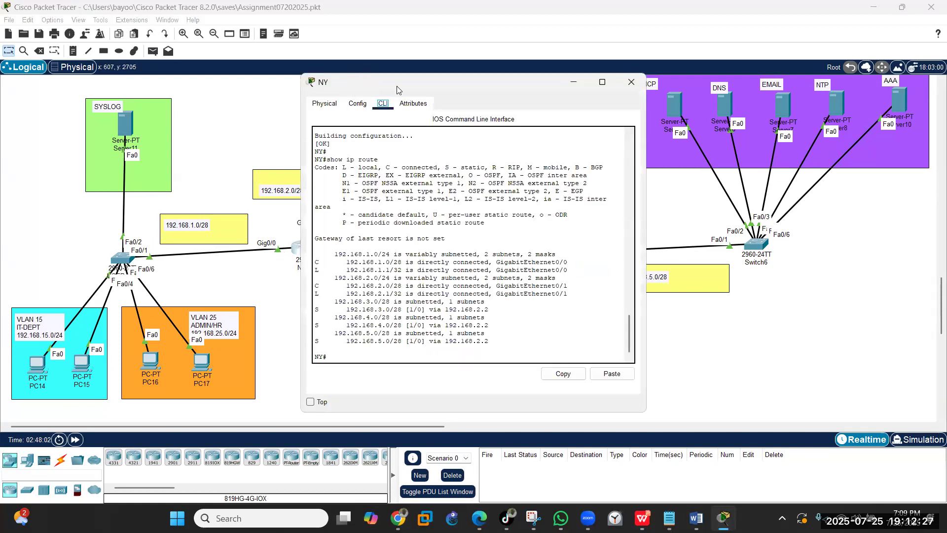
{"action": "type", "text": "config t"}
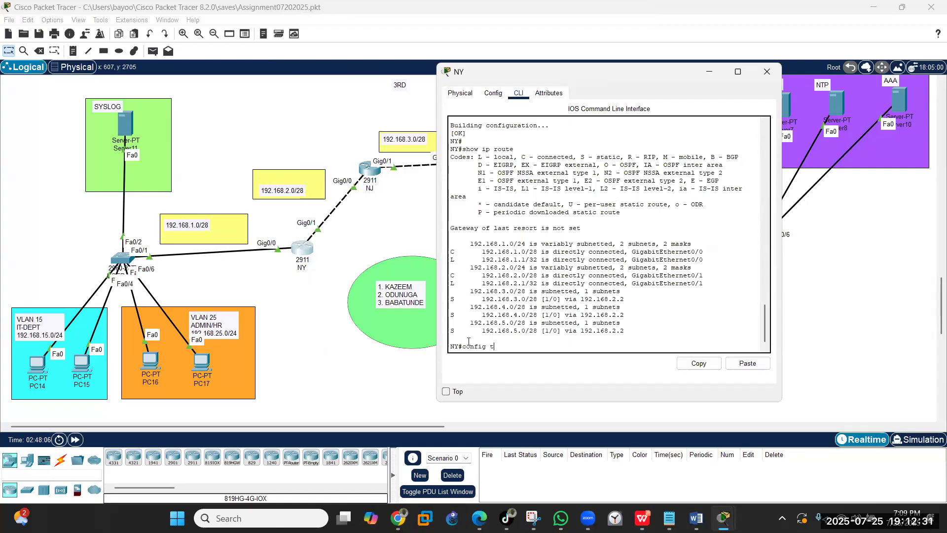
{"action": "key", "text": "Return"}
{"action": "key", "text": "Return"}
{"action": "type", "text": "int g"}
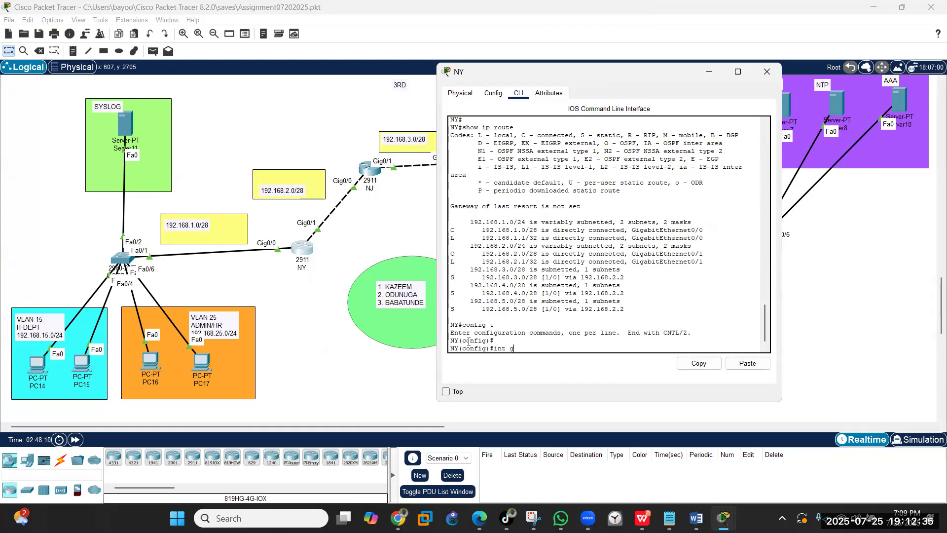
{"action": "type", "text": "ig0/0"}
{"action": "key", "text": "BackSpace"}
{"action": "type", "text": "15"}
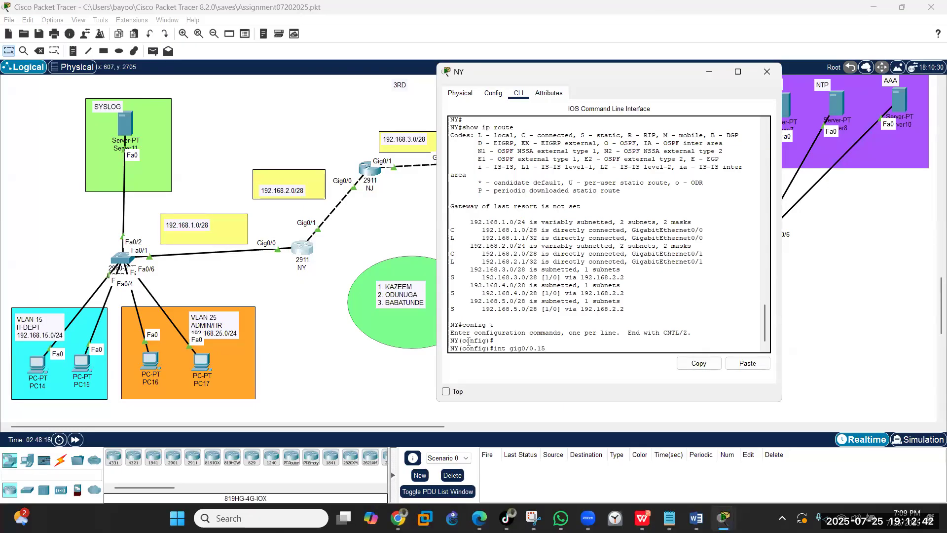
{"action": "key", "text": "Return"}
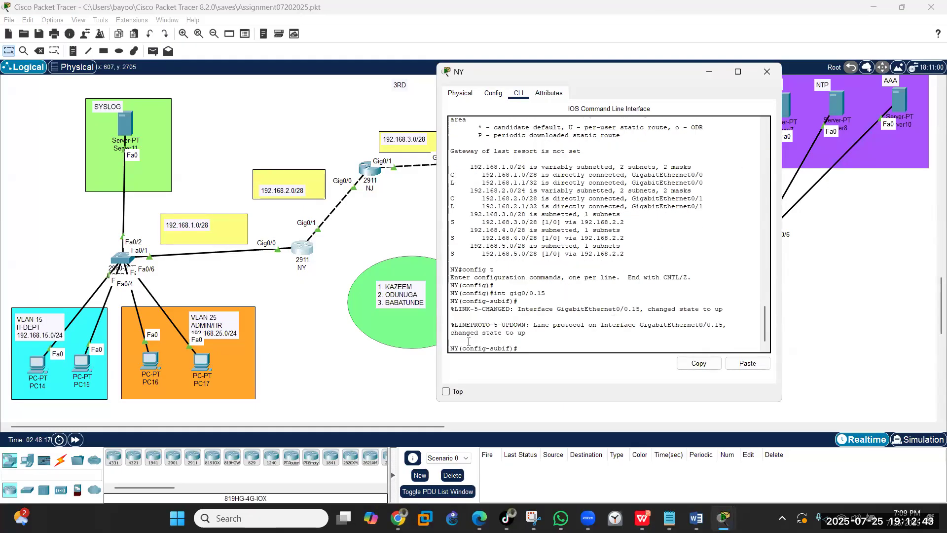
- Tag Gi0/0.15 with dot1q VLAN 15 and assign 192.168.15.1 255.255.255.0
{"action": "type", "text": "encapsulation dot1q 15"}
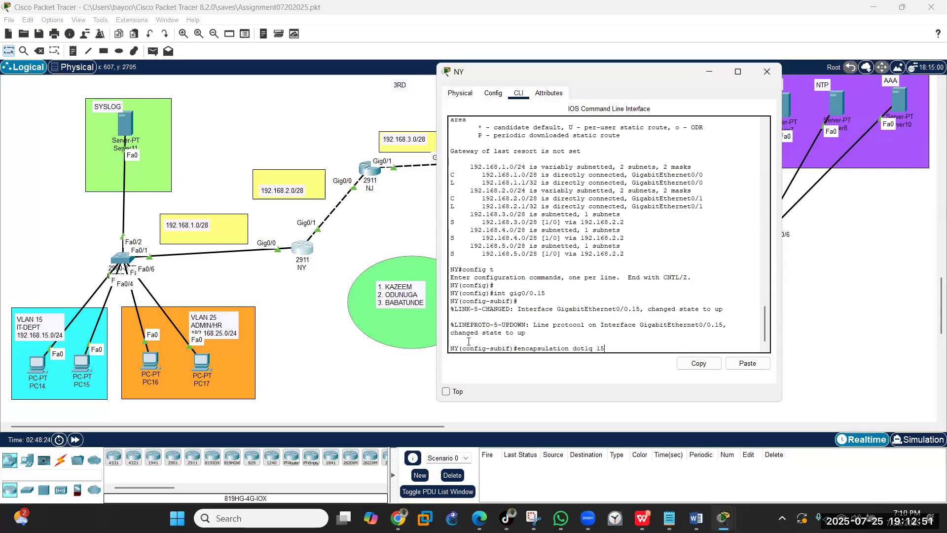
{"action": "key", "text": "Return"}
{"action": "type", "text": "ip add"}
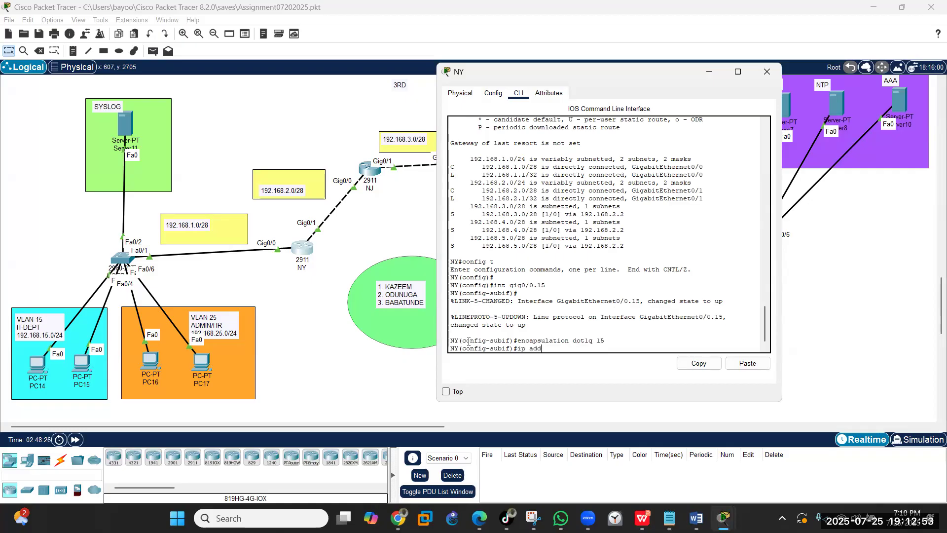
{"action": "type", "text": " 192.168.15.1 255.255.255.0"}
{"action": "key", "text": "Return"}
{"action": "type", "text": "exi"}
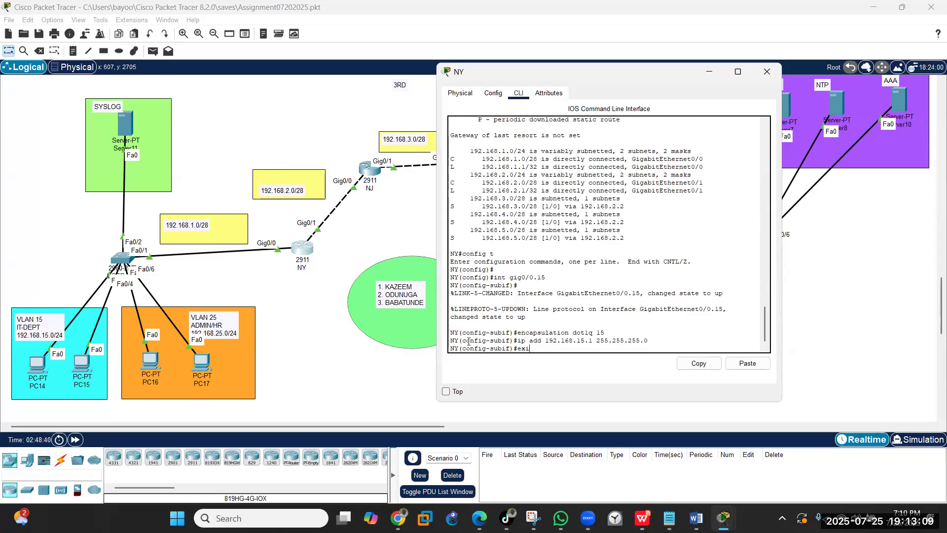
{"action": "type", "text": "t"}
{"action": "key", "text": "Return"}
{"action": "key", "text": "Return"}
{"action": "key", "text": "Return"}
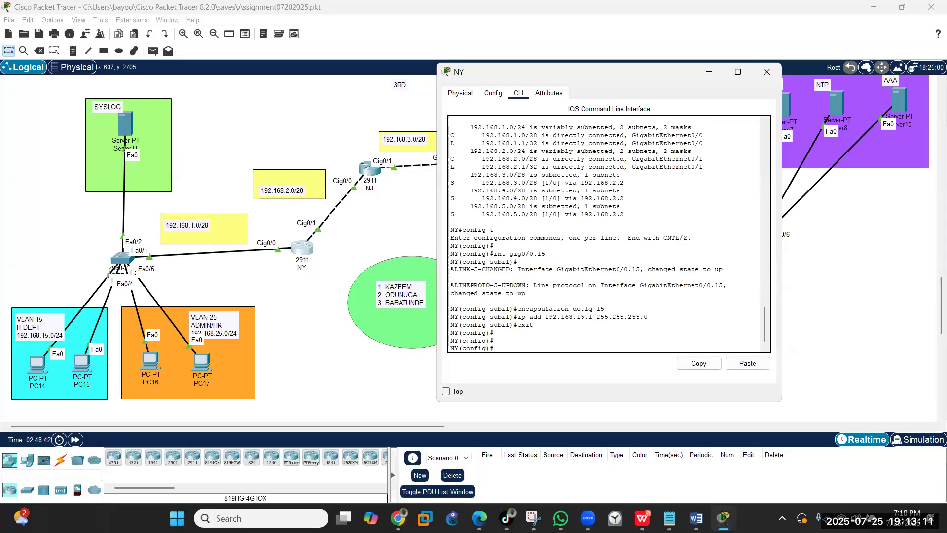
- Create subinterface Gi0/0.25 and tag it with dot1q VLAN 25
{"action": "key", "text": "Up"}
{"action": "key", "text": "Up"}
{"action": "key", "text": "Up"}
{"action": "key", "text": "Up"}
{"action": "key", "text": "BackSpace"}
{"action": "type", "text": "25"}
{"action": "key", "text": "Return"}
{"action": "key", "text": "Up"}
{"action": "key", "text": "Up"}
{"action": "key", "text": "Up"}
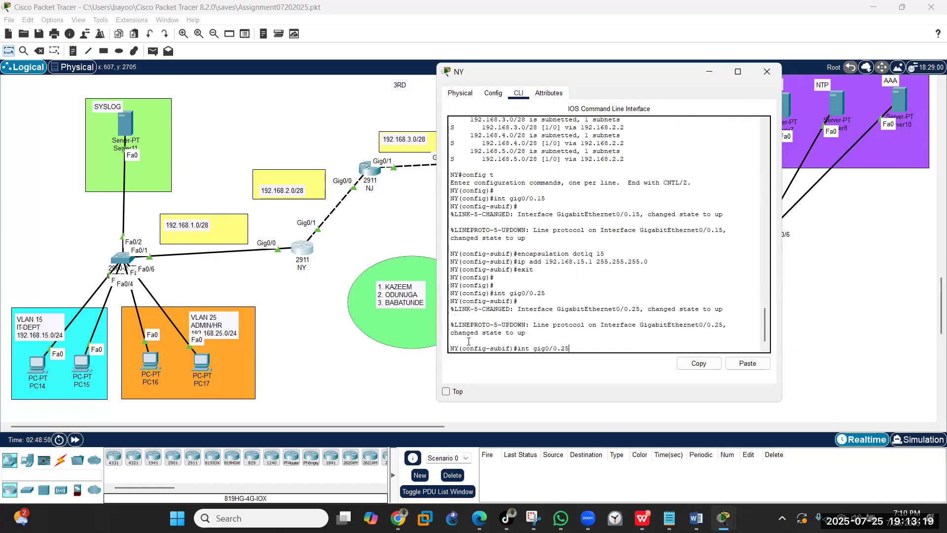
{"action": "key", "text": "BackSpace"}
{"action": "key", "text": "BackSpace"}
{"action": "type", "text": "25"}
{"action": "key", "text": "Return"}
- Assign 192.168.25.1 255.255.255.0 to Gi0/0.25
{"action": "key", "text": "Up"}
{"action": "key", "text": "Up"}
{"action": "key", "text": "Up"}
{"action": "key", "text": "Up"}
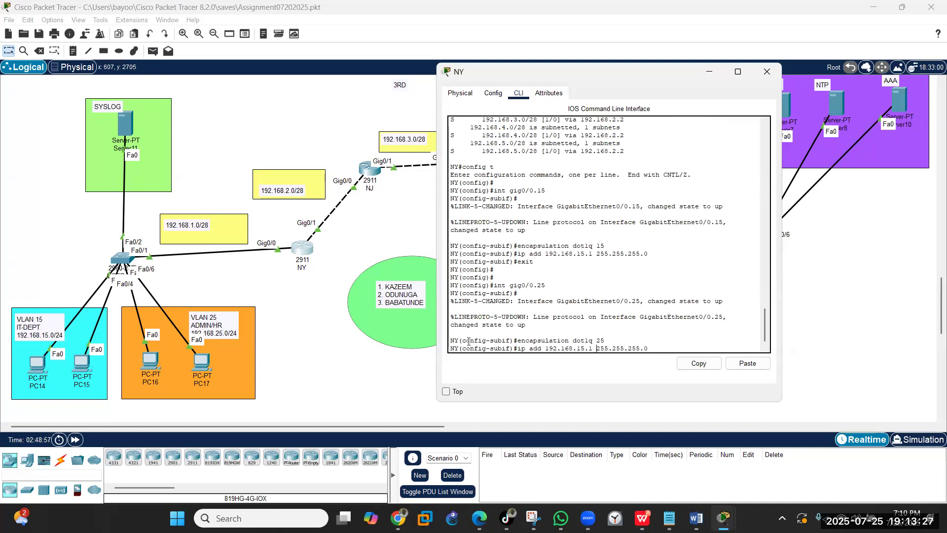
{"action": "key", "text": "Left"}
{"action": "key", "text": "Left"}
{"action": "key", "text": "Left"}
{"action": "key", "text": "Left"}
{"action": "key", "text": "Left"}
{"action": "key", "text": "Left"}
{"action": "key", "text": "Left"}
{"action": "key", "text": "Left"}
{"action": "key", "text": "Left"}
{"action": "key", "text": "Left"}
{"action": "key", "text": "Left"}
{"action": "key", "text": "Left"}
{"action": "key", "text": "Left"}
{"action": "key", "text": "Left"}
{"action": "key", "text": "Left"}
{"action": "key", "text": "Left"}
{"action": "key", "text": "Left"}
{"action": "key", "text": "BackSpace"}
{"action": "type", "text": "2"}
{"action": "key", "text": "Return"}
- Save NY's configuration with end and wr, then minimize the NY window
{"action": "key", "text": "Return"}
{"action": "type", "text": "end"}
{"action": "key", "text": "Return"}
{"action": "type", "text": "wr"}
{"action": "key", "text": "Return"}
{"action": "key", "text": "Return"}
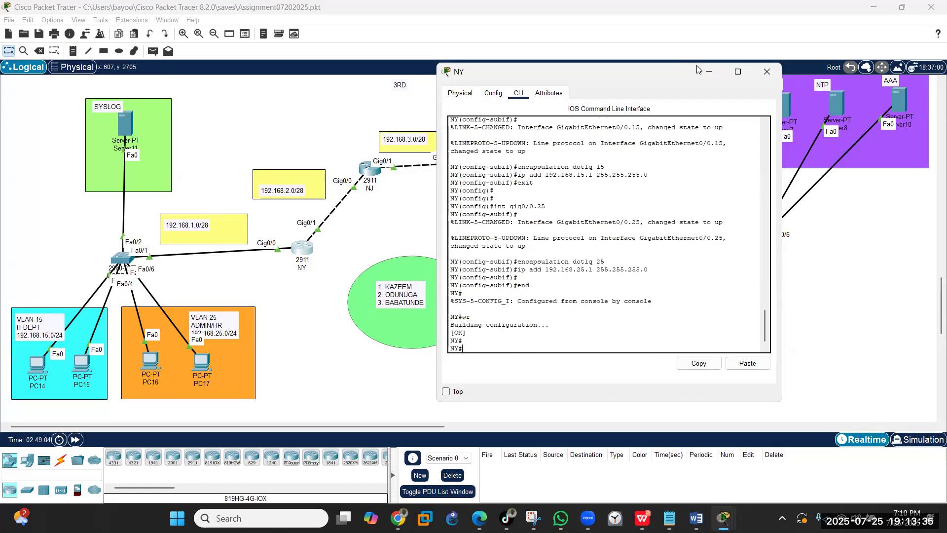
{"action": "left_click", "coordinate": [710, 72]}
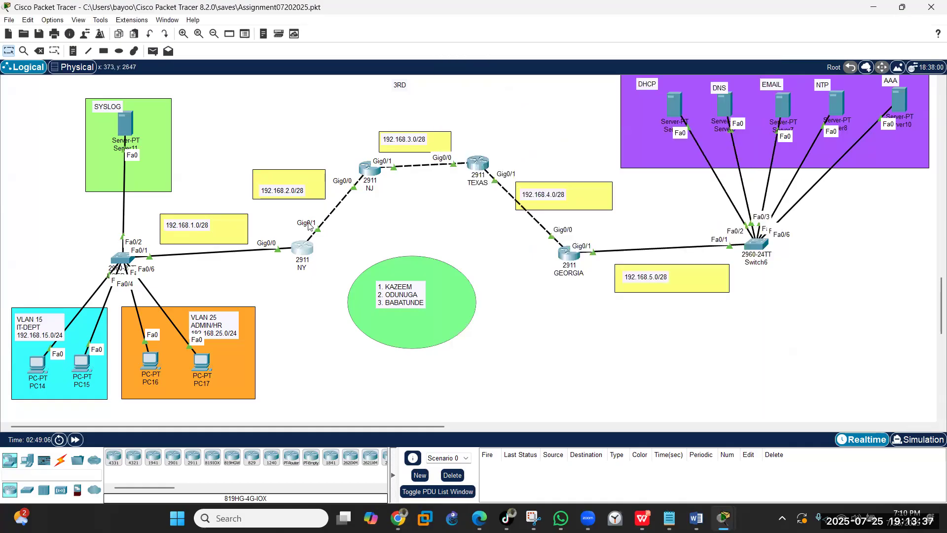
{"action": "left_click", "coordinate": [295, 249]}
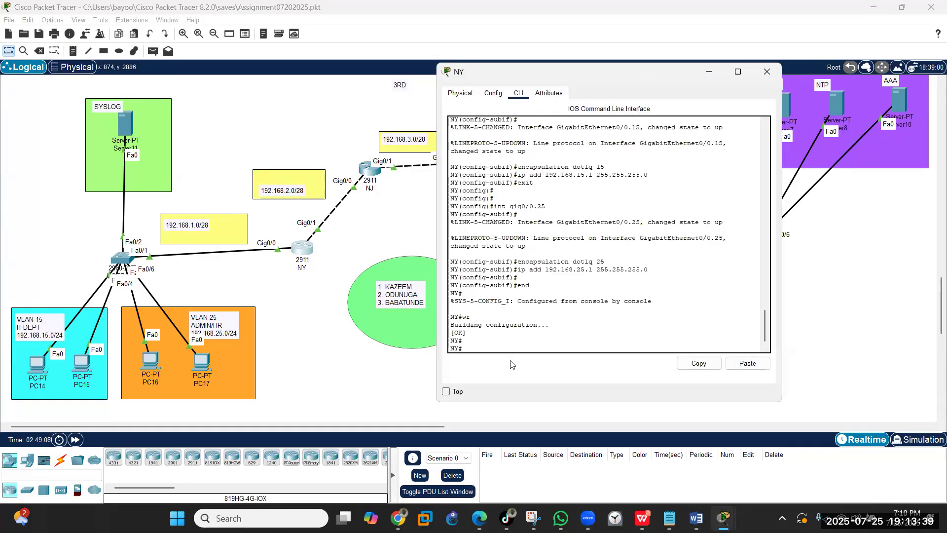
{"action": "type", "text": "show ip "}
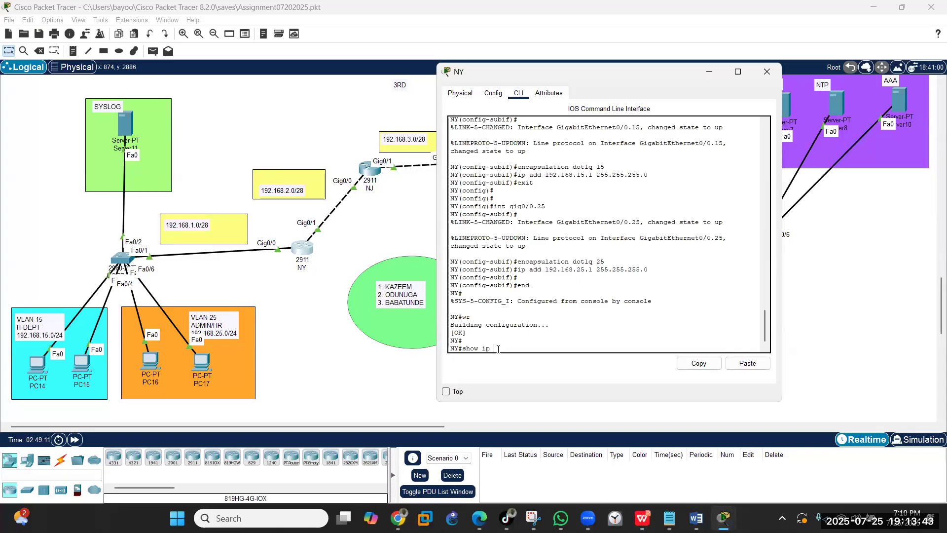
{"action": "type", "text": "int brief"}
{"action": "key", "text": "Return"}
{"action": "key", "text": "Return"}
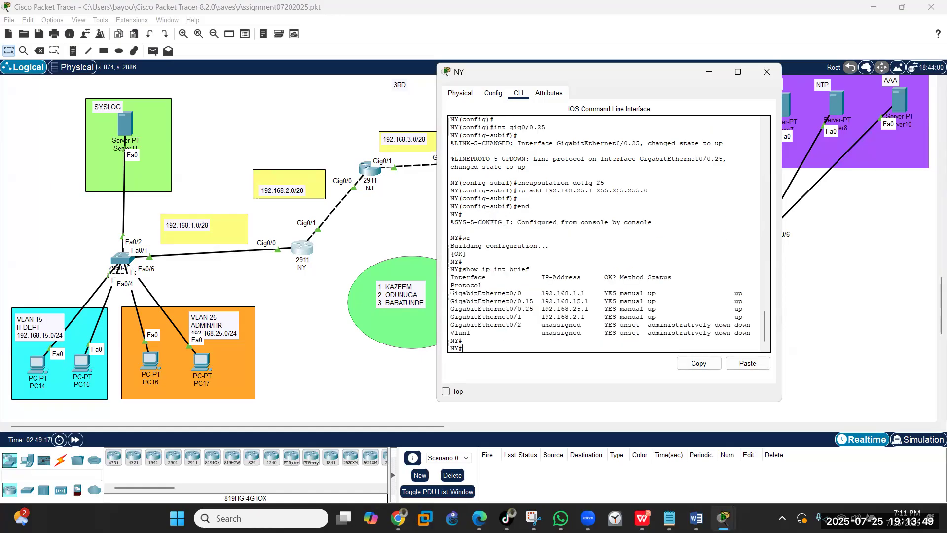
{"action": "left_click_drag", "start_coordinate": [452, 293], "coordinate": [741, 252]}
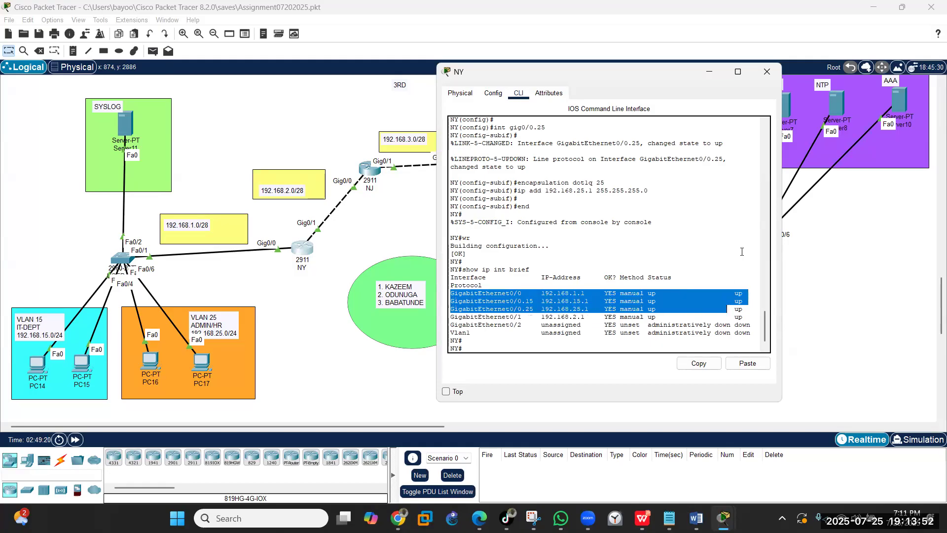
{"action": "left_click", "coordinate": [708, 70]}
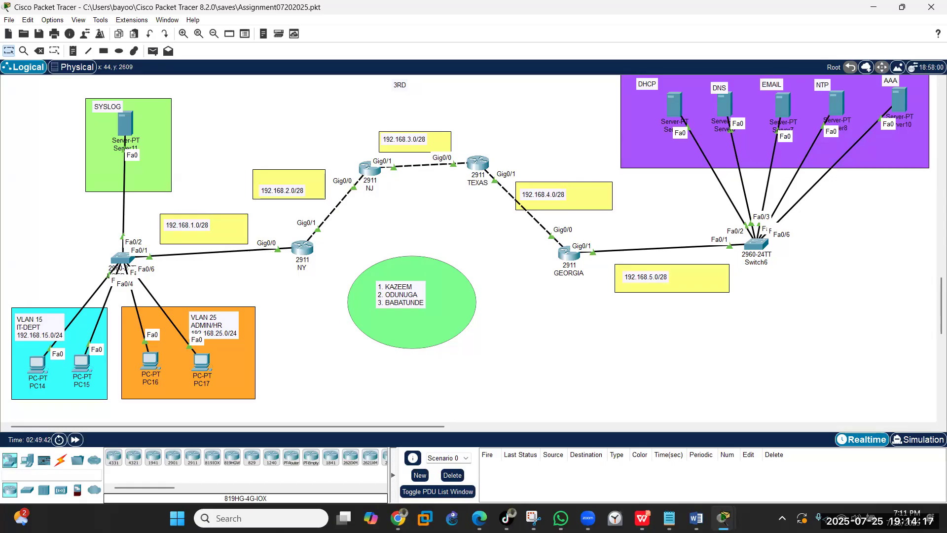
{"action": "key", "text": "alt+Tab"}
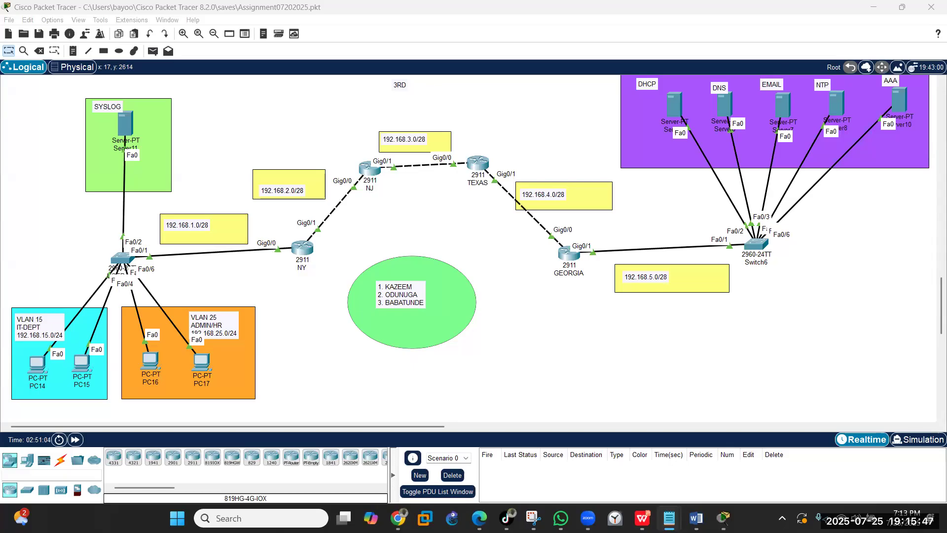
- Paste the static routes to 192.168.15.0/24 and 192.168.25.0/24 on NJ and save
{"action": "left_click", "coordinate": [362, 169]}
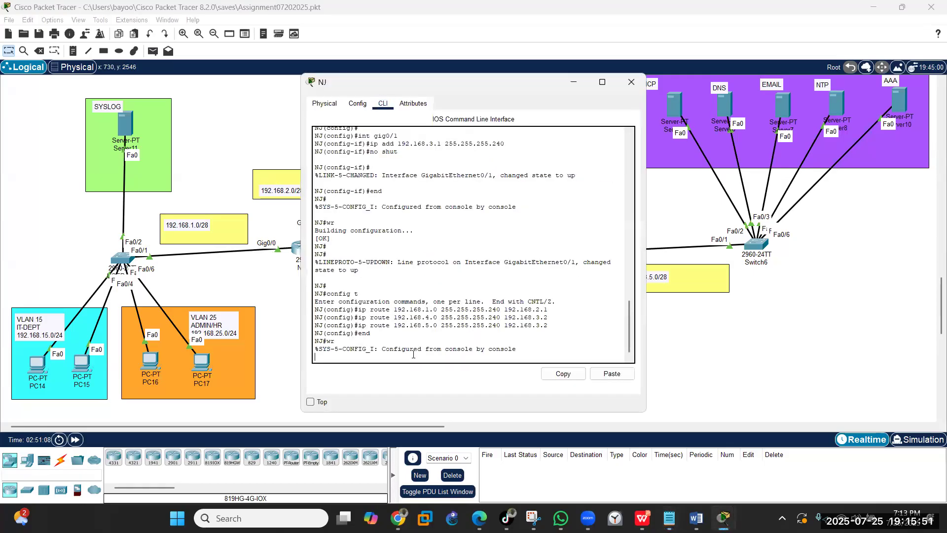
{"action": "key", "text": "Return"}
{"action": "type", "text": "config t"}
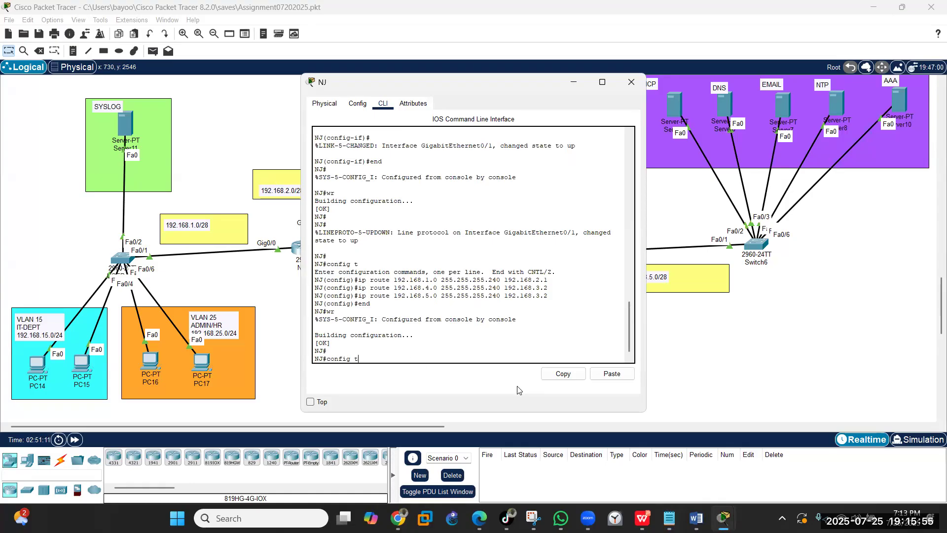
{"action": "key", "text": "Return"}
{"action": "left_click", "coordinate": [615, 373]}
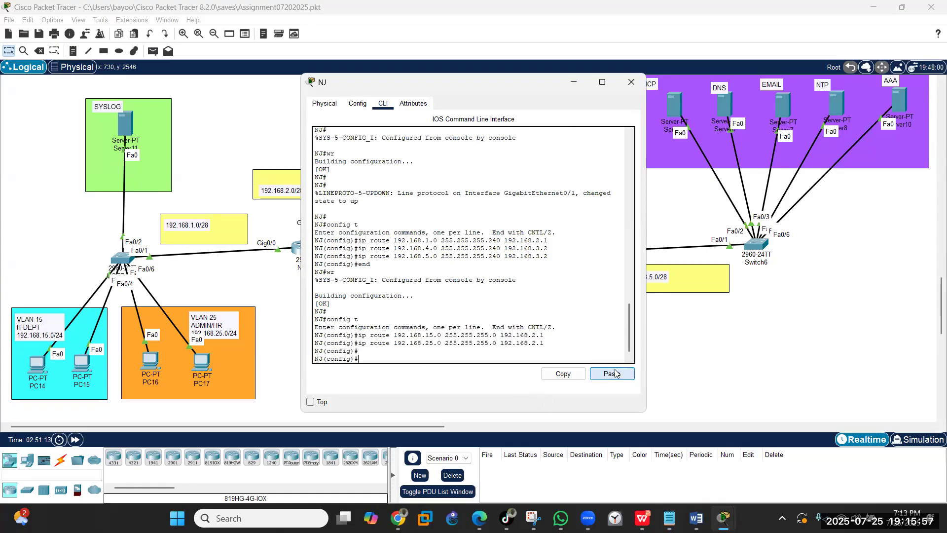
{"action": "type", "text": "end"}
{"action": "key", "text": "Return"}
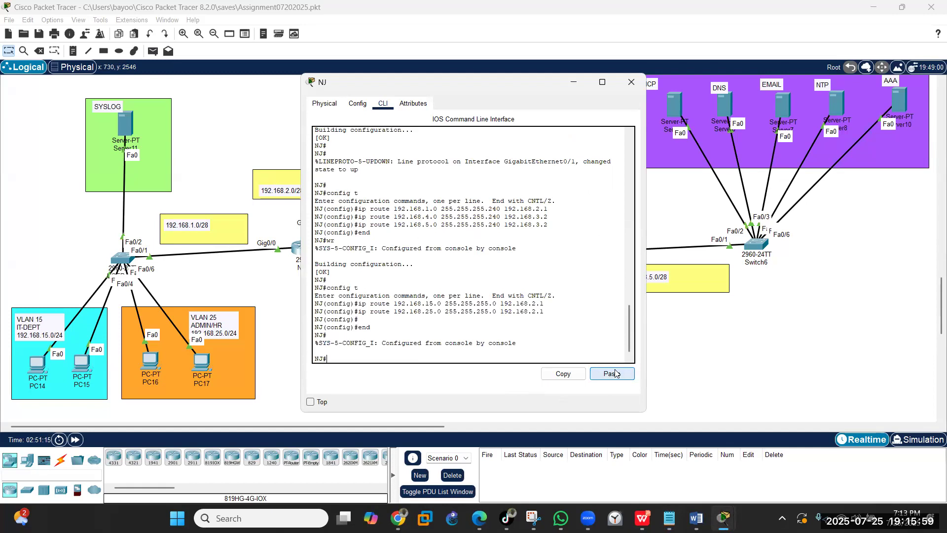
{"action": "type", "text": "wr"}
{"action": "key", "text": "Return"}
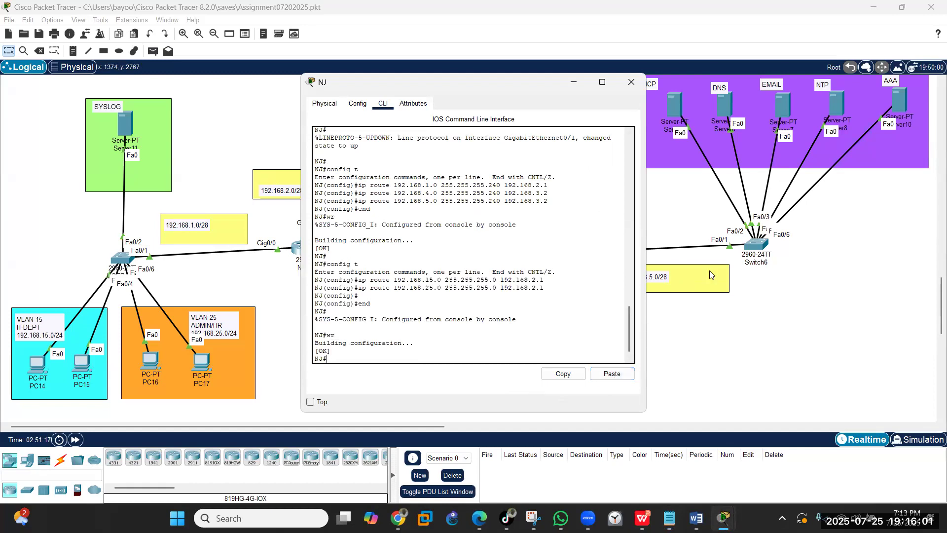
{"action": "left_click", "coordinate": [631, 82]}
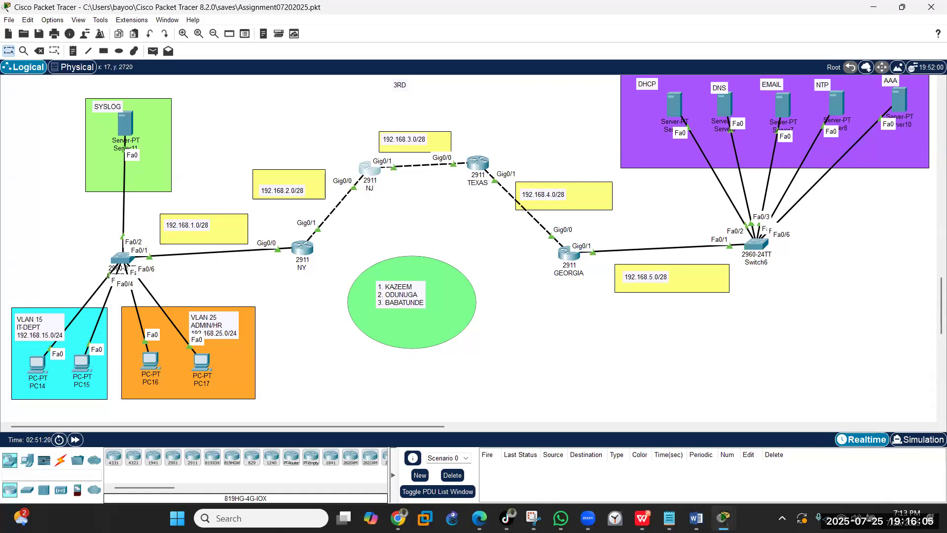
- Paste the same two static routes into TEXAS and save its configuration
{"action": "key", "text": "alt+Tab"}
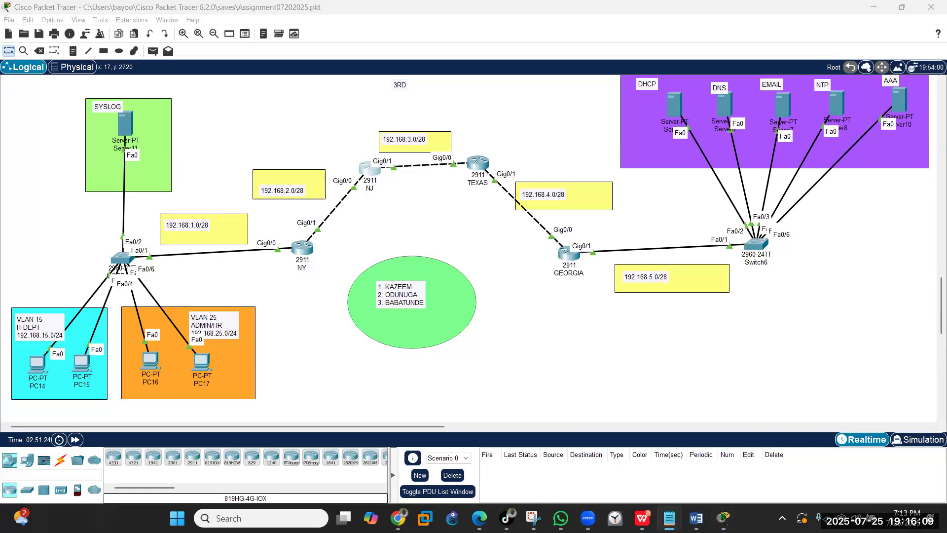
{"action": "left_click", "coordinate": [477, 162]}
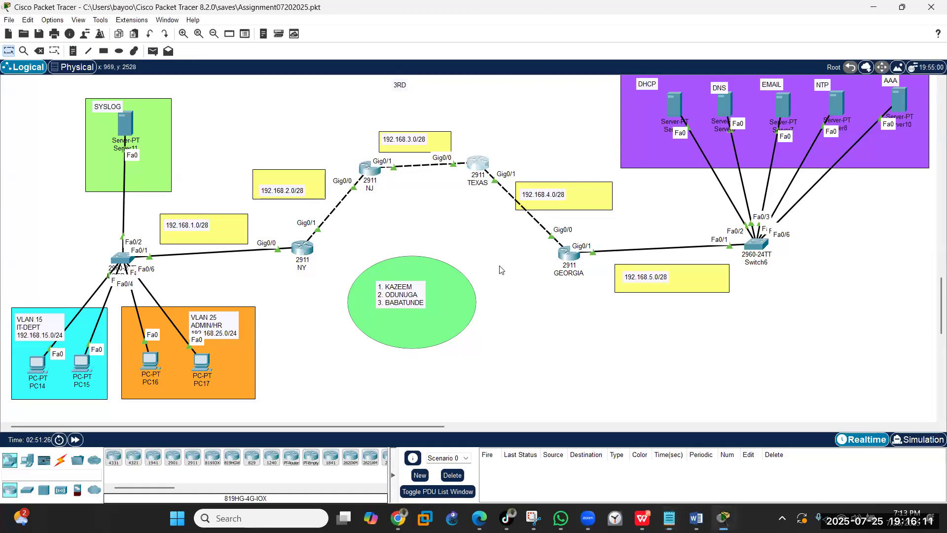
{"action": "type", "text": "config t"}
{"action": "key", "text": "Return"}
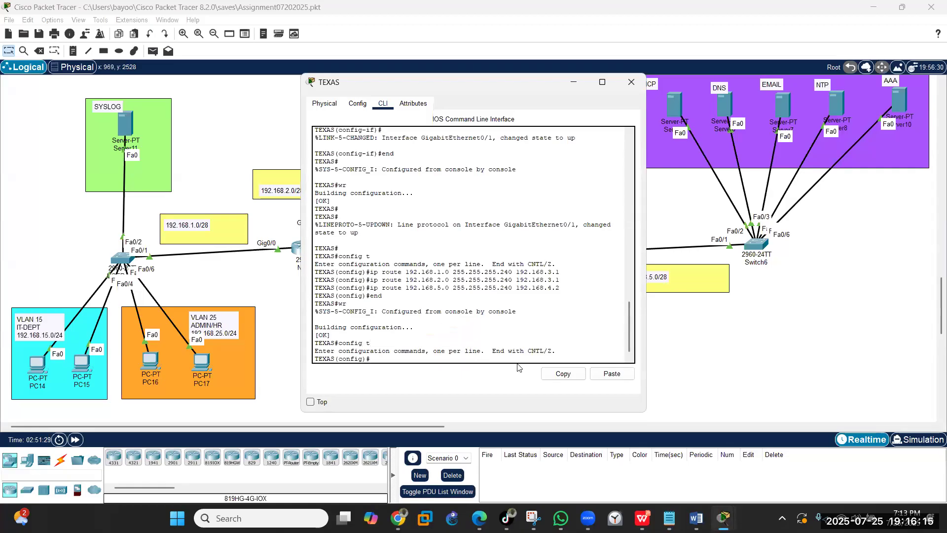
{"action": "left_click", "coordinate": [612, 374]}
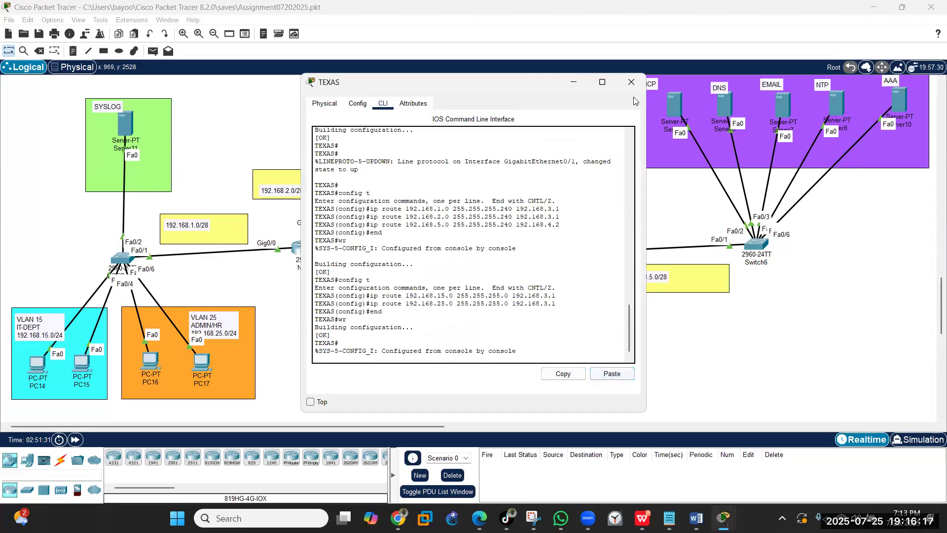
{"action": "left_click", "coordinate": [632, 82]}
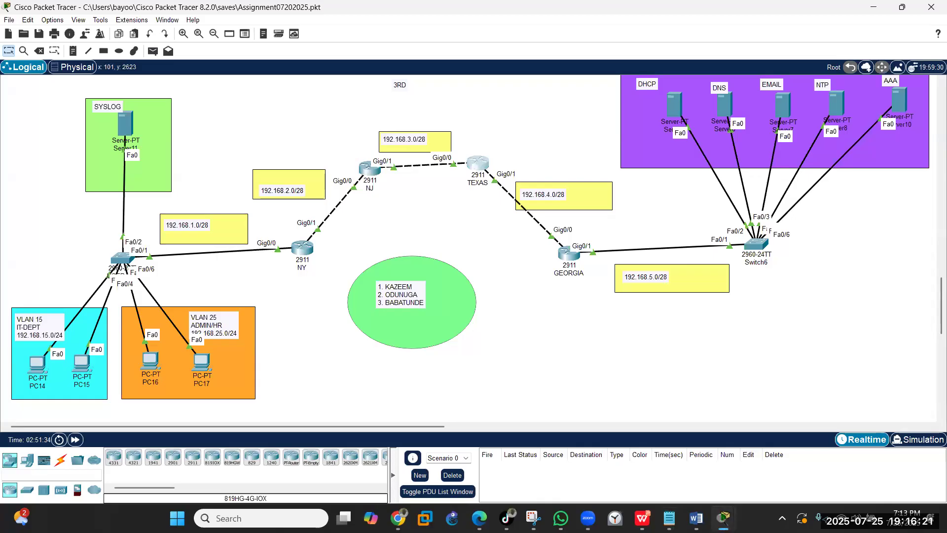
- Paste the two static routes via 192.168.4.1 into GEORGIA and save
{"action": "key", "text": "alt+Tab"}
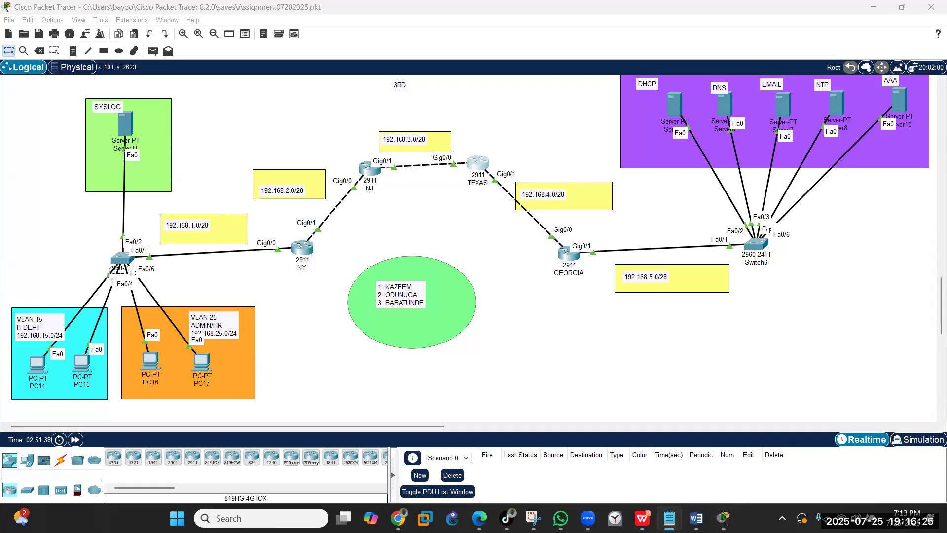
{"action": "left_click", "coordinate": [567, 254]}
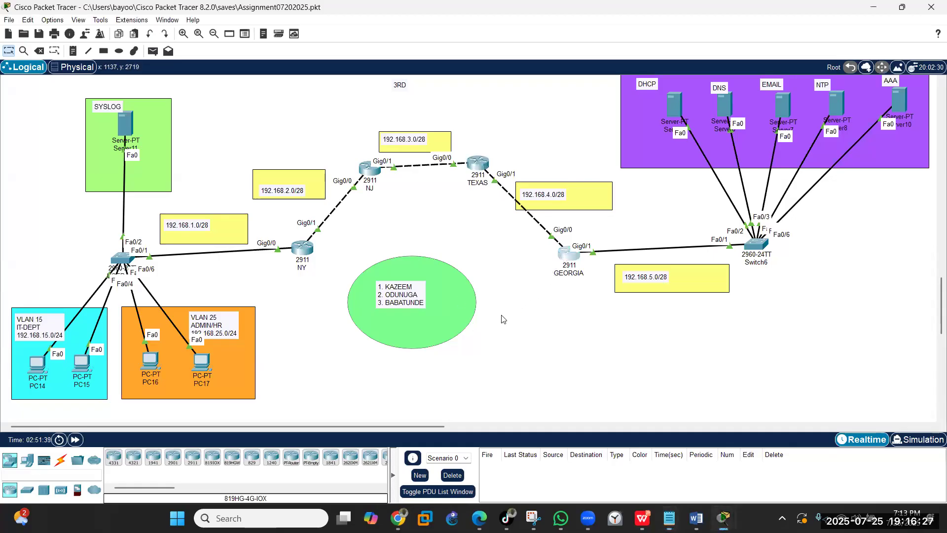
{"action": "left_click", "coordinate": [407, 358]}
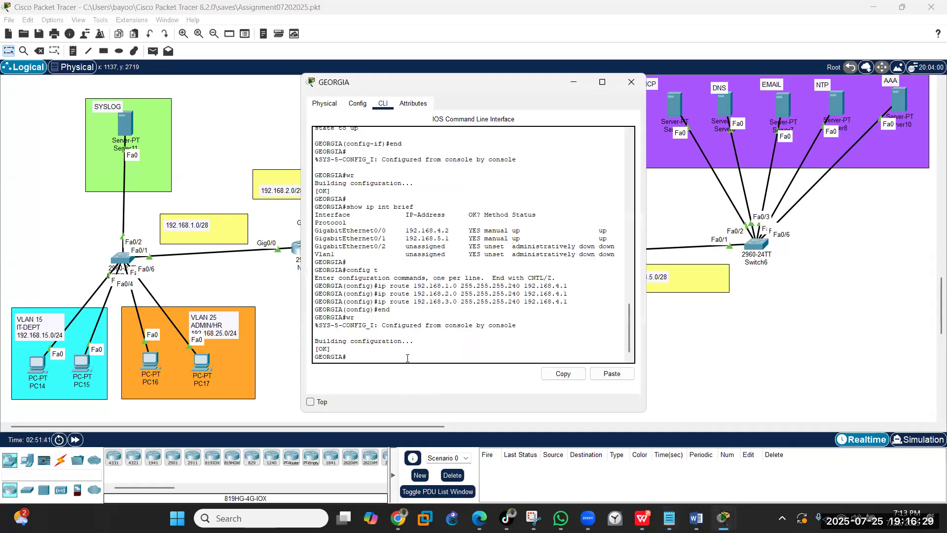
{"action": "type", "text": "config t"}
{"action": "key", "text": "Return"}
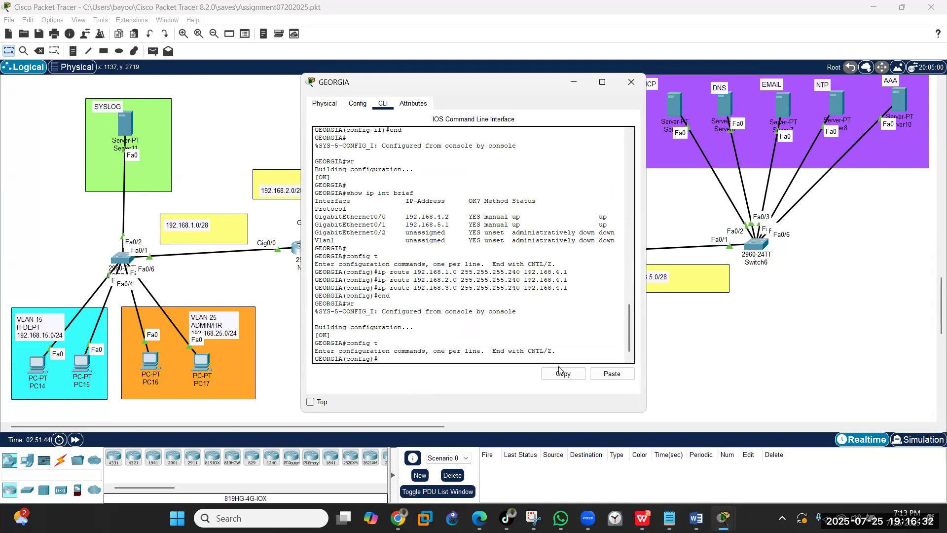
{"action": "left_click", "coordinate": [612, 374]}
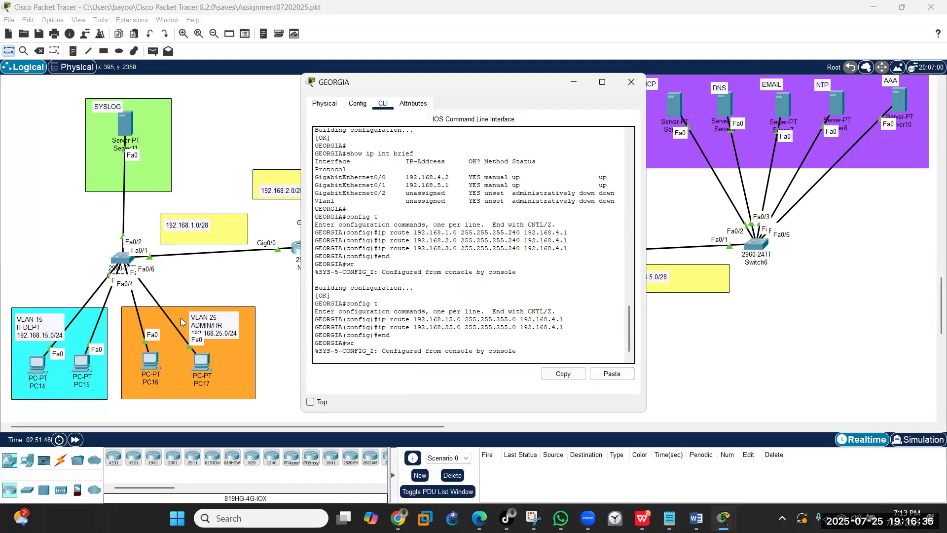
{"action": "left_click", "coordinate": [572, 83]}
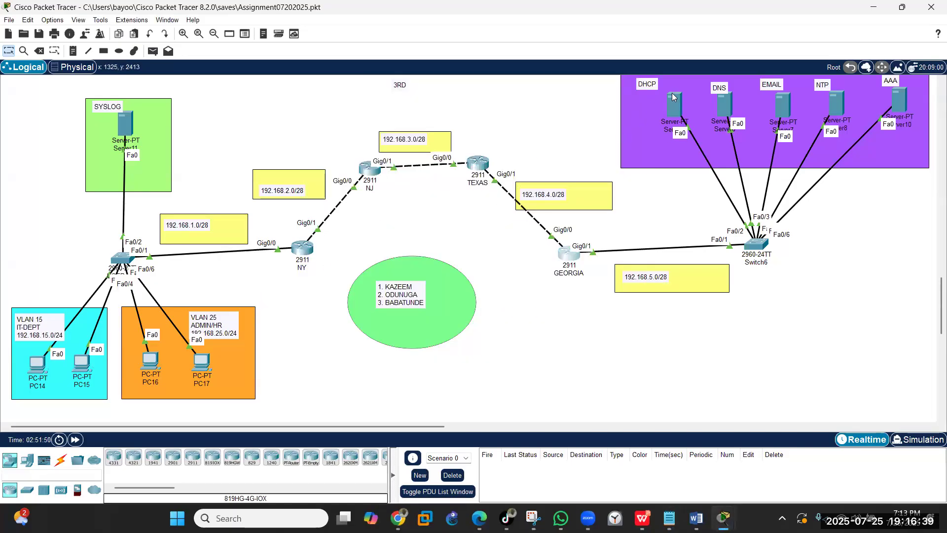
- In Server9's IP Configuration, set address 192.168.5.2 with mask 255.255.255.240
{"action": "left_click", "coordinate": [663, 116]}
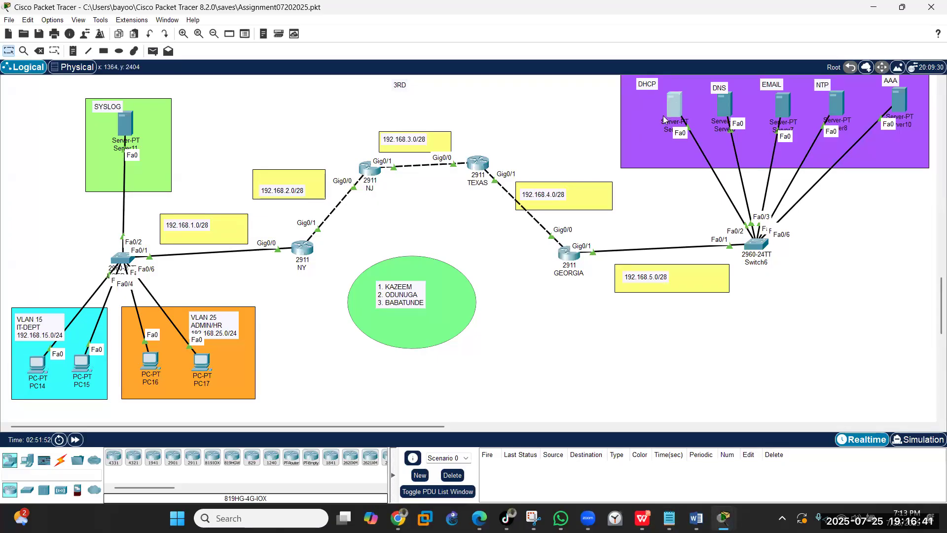
{"action": "left_click_drag", "start_coordinate": [416, 75], "coordinate": [344, 163]}
{"action": "left_click", "coordinate": [337, 170]}
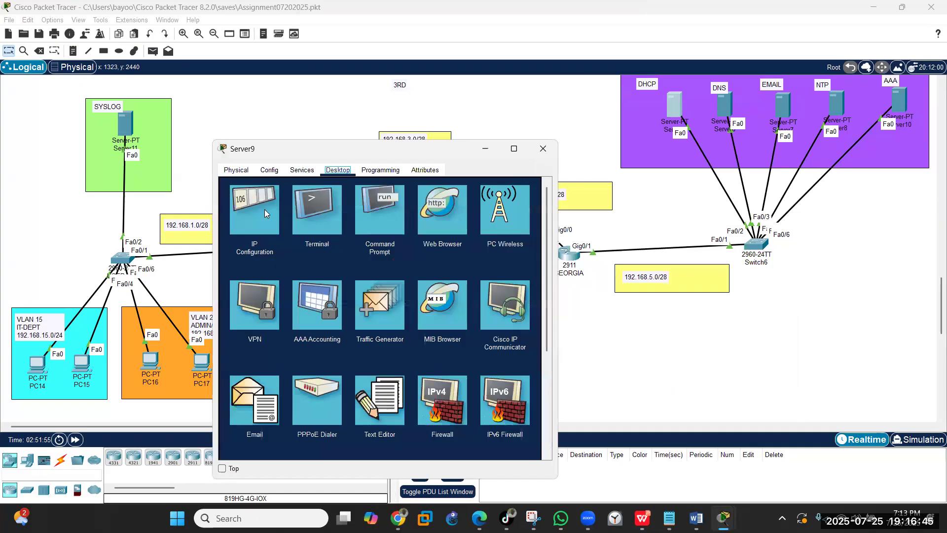
{"action": "left_click", "coordinate": [254, 220]}
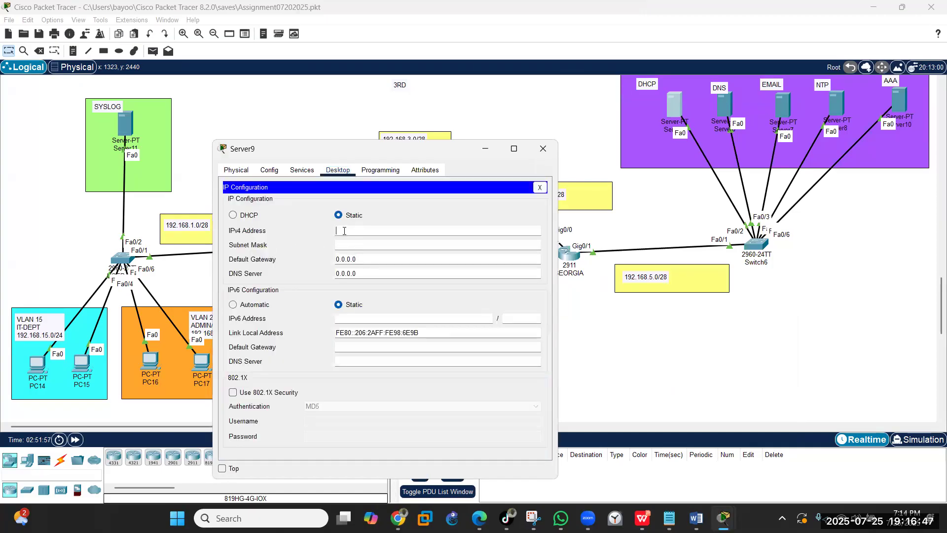
{"action": "type", "text": "192.168.5.2"}
{"action": "key", "text": "Tab"}
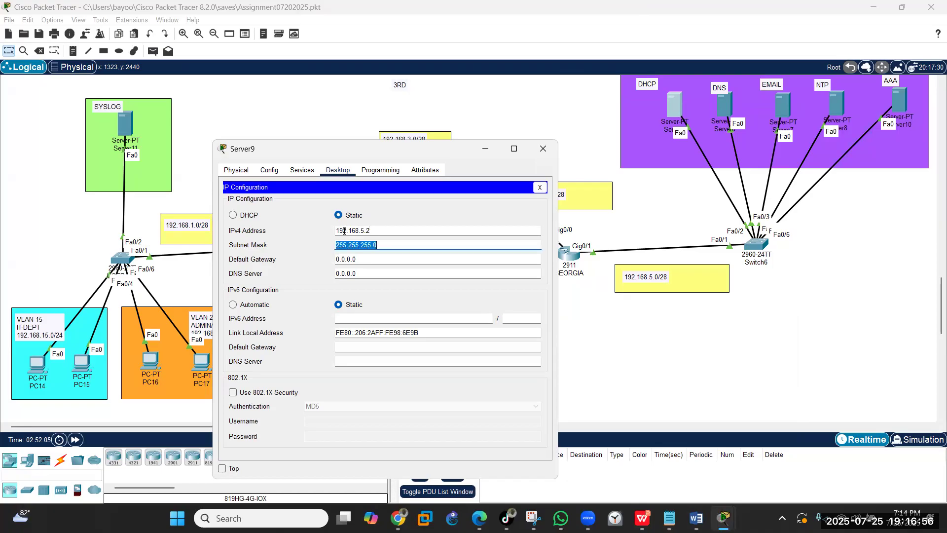
{"action": "left_click", "coordinate": [386, 246]}
{"action": "key", "text": "BackSpace"}
{"action": "type", "text": "240"}
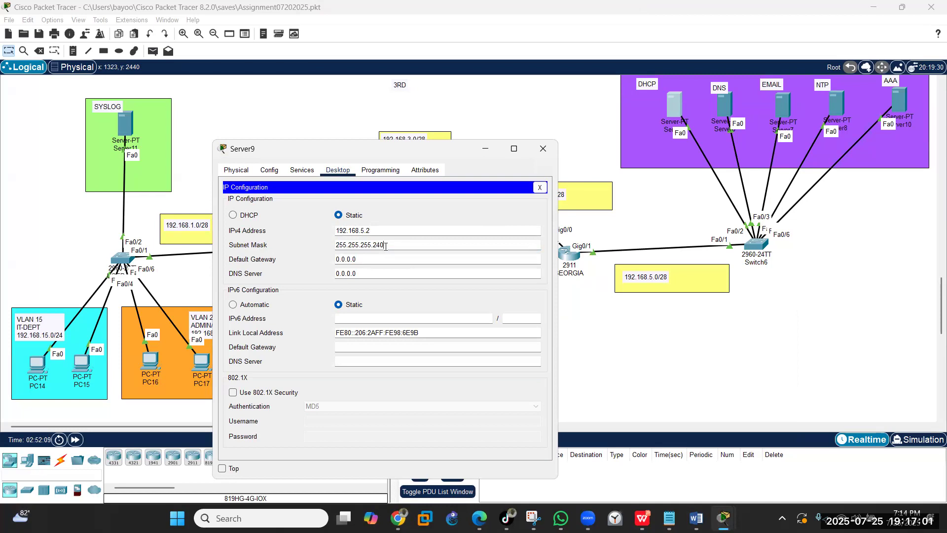
{"action": "key", "text": "Tab"}
{"action": "type", "text": "192.168"}
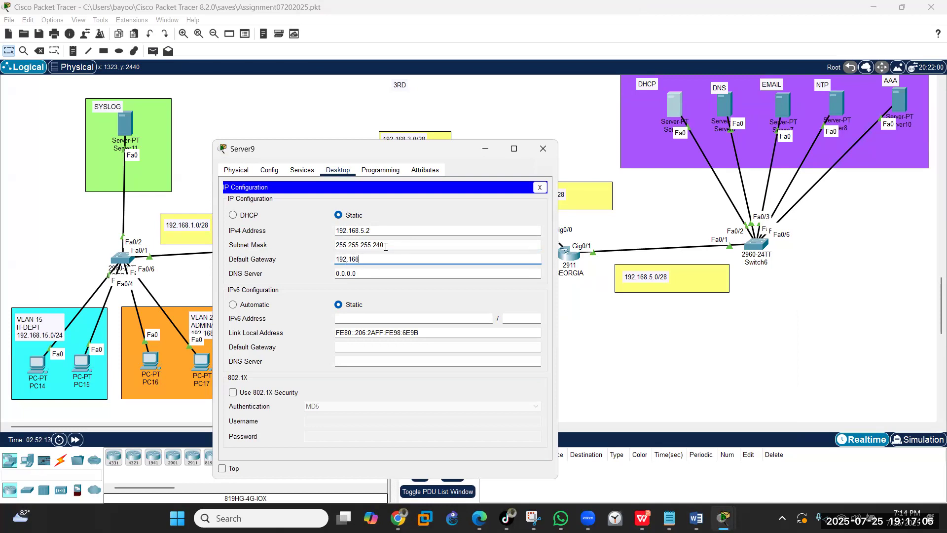
{"action": "type", "text": ".5.1"}
- Enter gateway 192.168.5.1 and DNS 192.168.5.3, copy the DNS address, and close the window
{"action": "key", "text": "Tab"}
{"action": "type", "text": "192.168"}
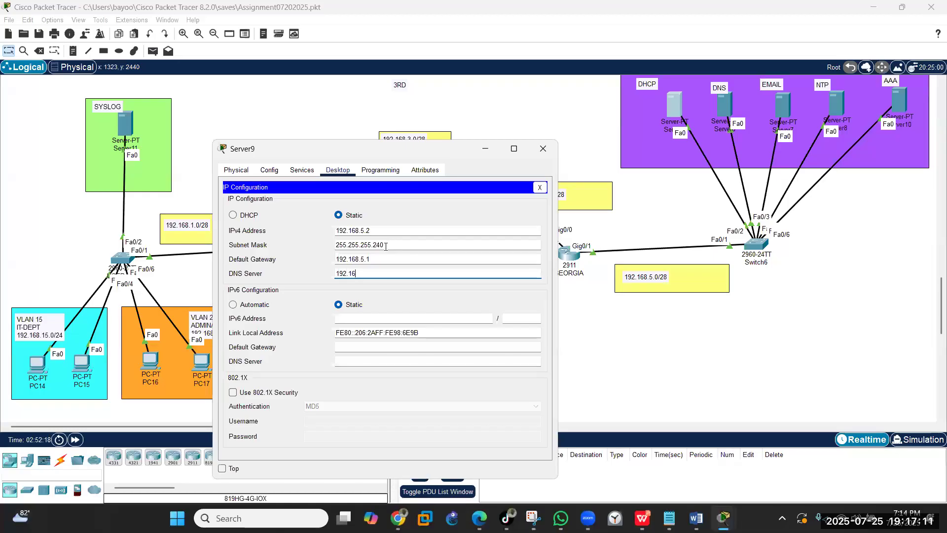
{"action": "type", "text": "5.3"}
{"action": "left_click_drag", "start_coordinate": [373, 272], "coordinate": [290, 250]}
{"action": "right_click", "coordinate": [339, 271]}
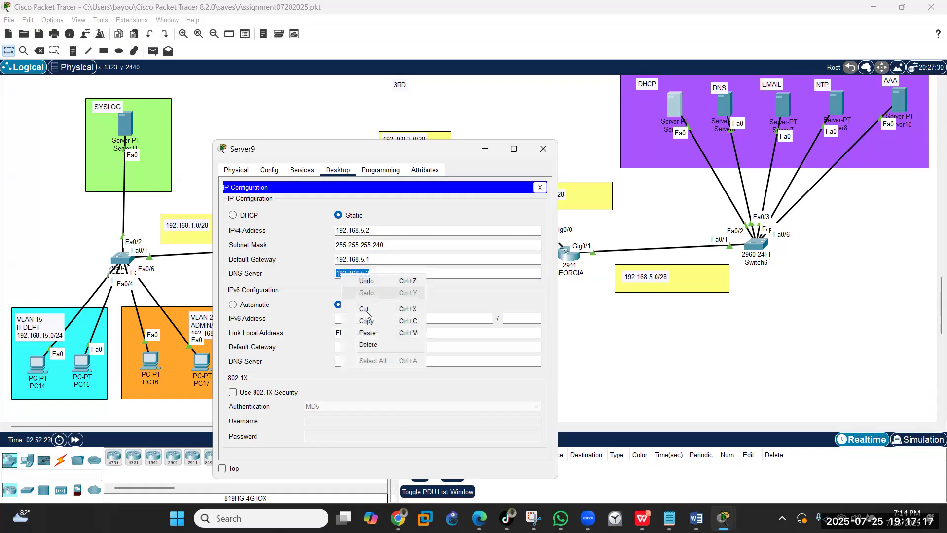
{"action": "left_click", "coordinate": [369, 320]}
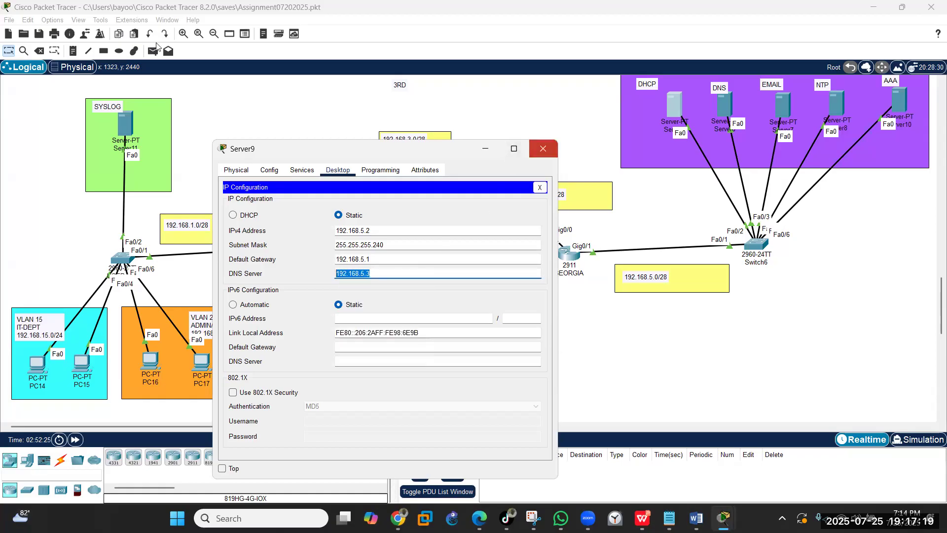
{"action": "left_click", "coordinate": [543, 149]}
{"action": "left_click", "coordinate": [74, 52]}
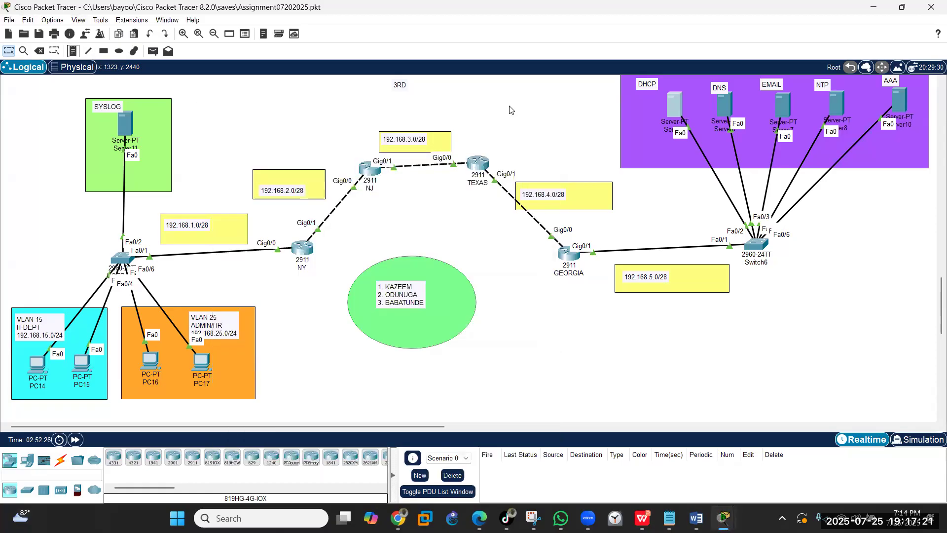
- Add notes 192.168.5.2 and 192.168.5.3 beside the DHCP and DNS servers
{"action": "left_click", "coordinate": [619, 100]}
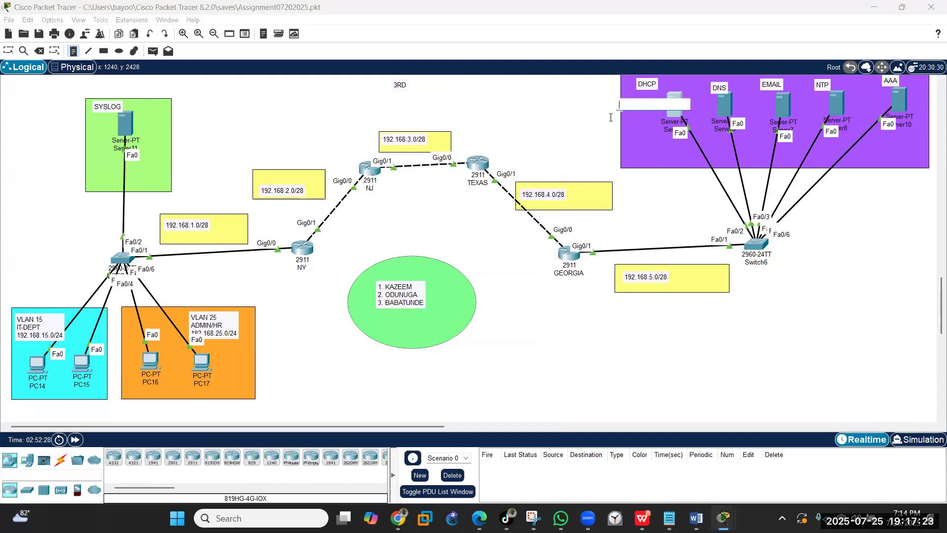
{"action": "key", "text": "ctrl+v"}
{"action": "type", "text": "2"}
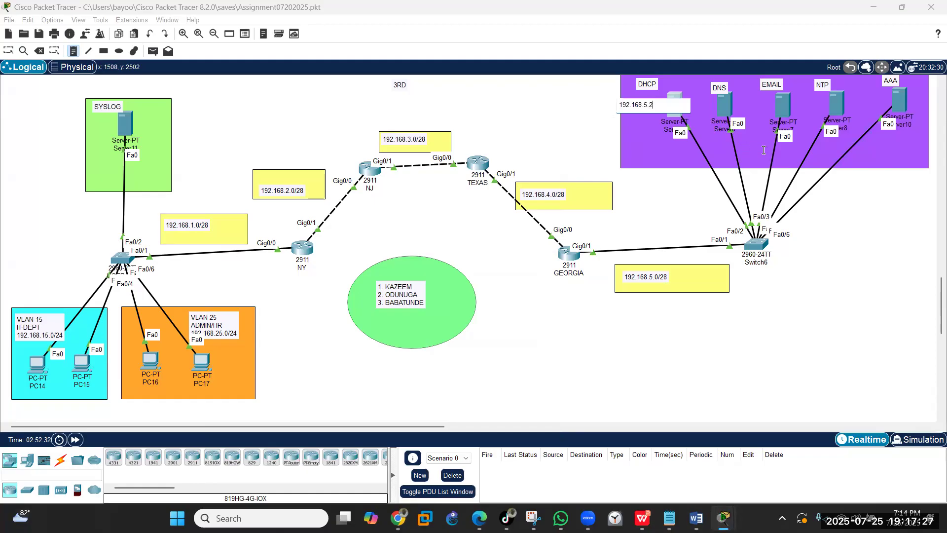
{"action": "left_click", "coordinate": [698, 102]}
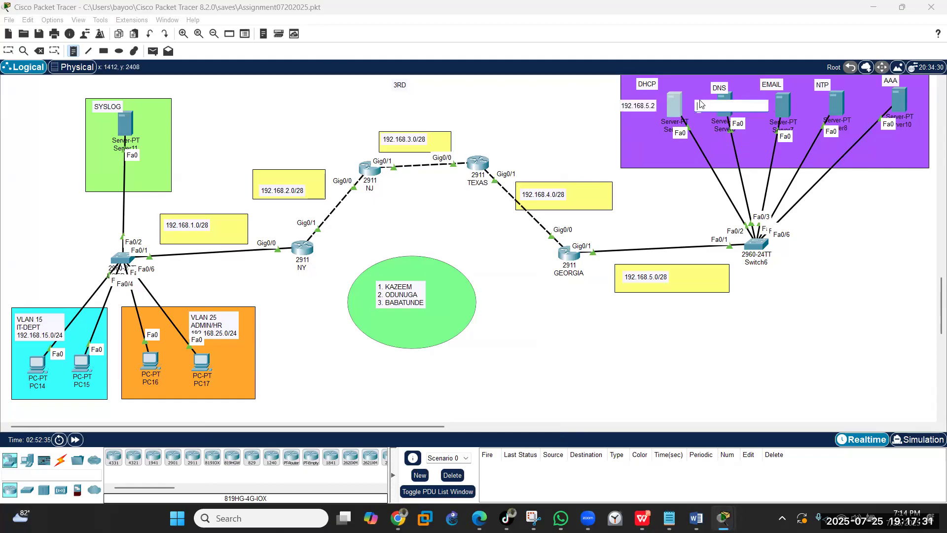
{"action": "key", "text": "ctrl+v"}
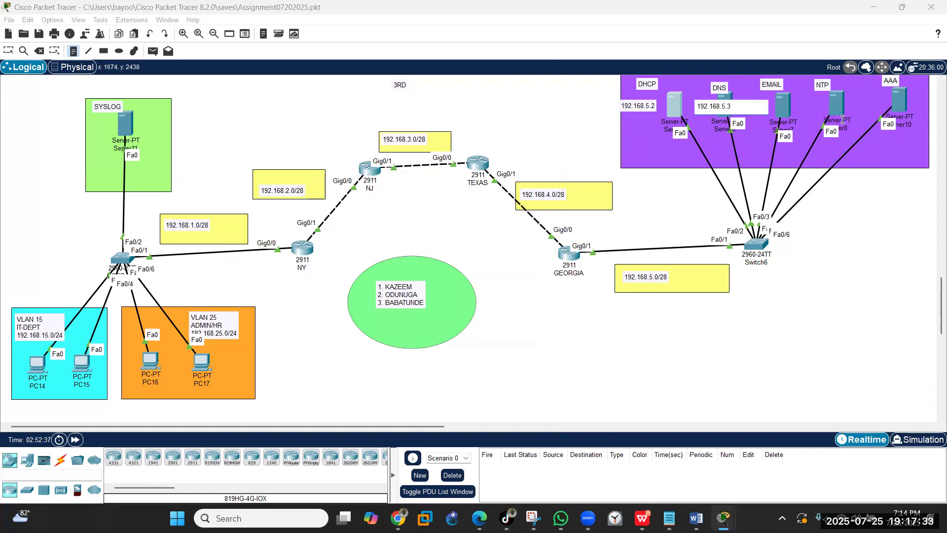
{"action": "left_click", "coordinate": [772, 111]}
- Add notes 192.168.5.4, 192.168.5.5 and 192.168.5.6 beside the EMAIL, NTP and AAA servers
{"action": "left_click", "coordinate": [769, 102]}
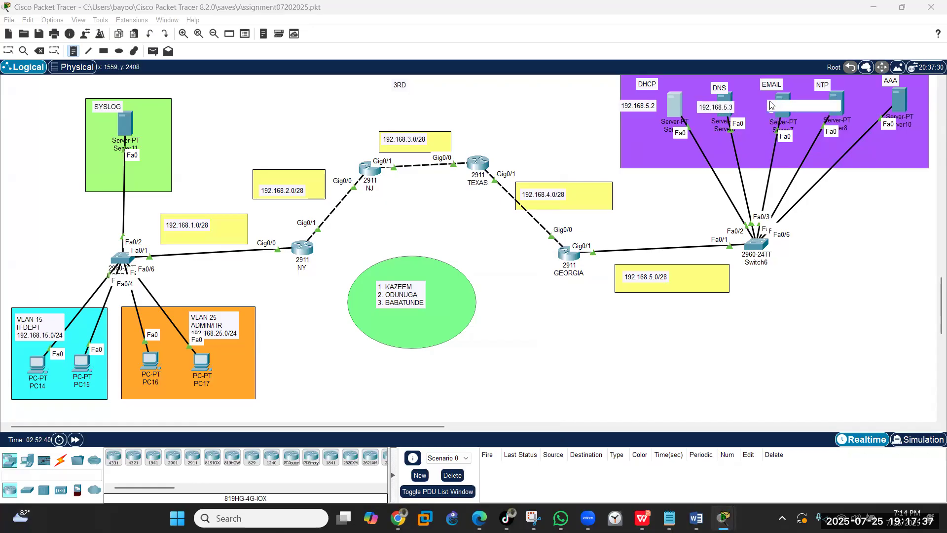
{"action": "key", "text": "ctrl+v"}
{"action": "key", "text": "BackSpace"}
{"action": "type", "text": "4"}
{"action": "left_click", "coordinate": [816, 94]}
{"action": "key", "text": "ctrl+v"}
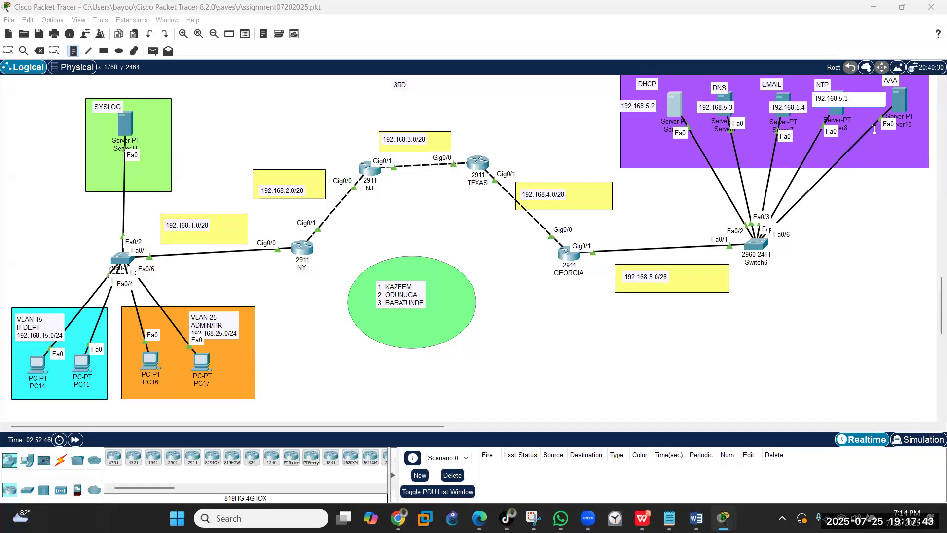
{"action": "type", "text": "5"}
{"action": "left_click", "coordinate": [891, 103]}
{"action": "key", "text": "ctrl+v"}
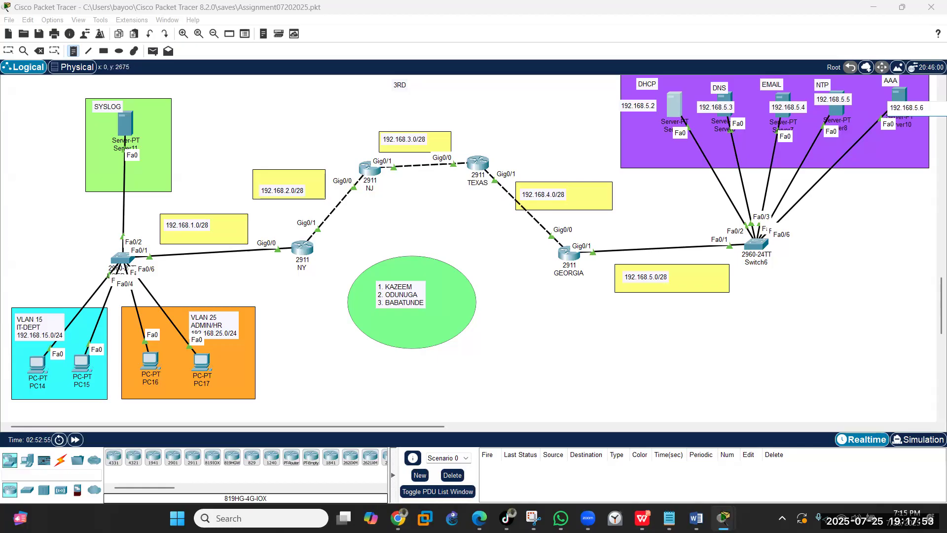
{"action": "left_click", "coordinate": [521, 116]}
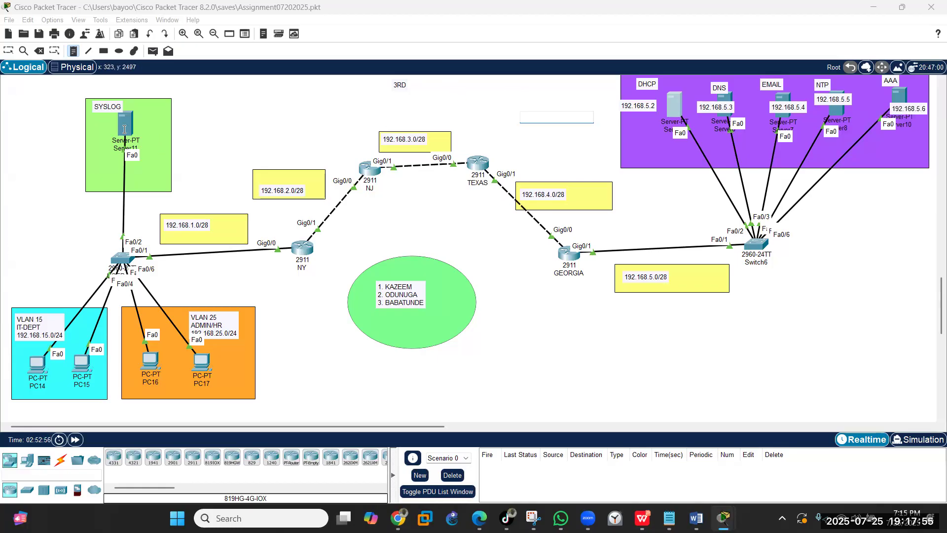
{"action": "left_click", "coordinate": [9, 50]}
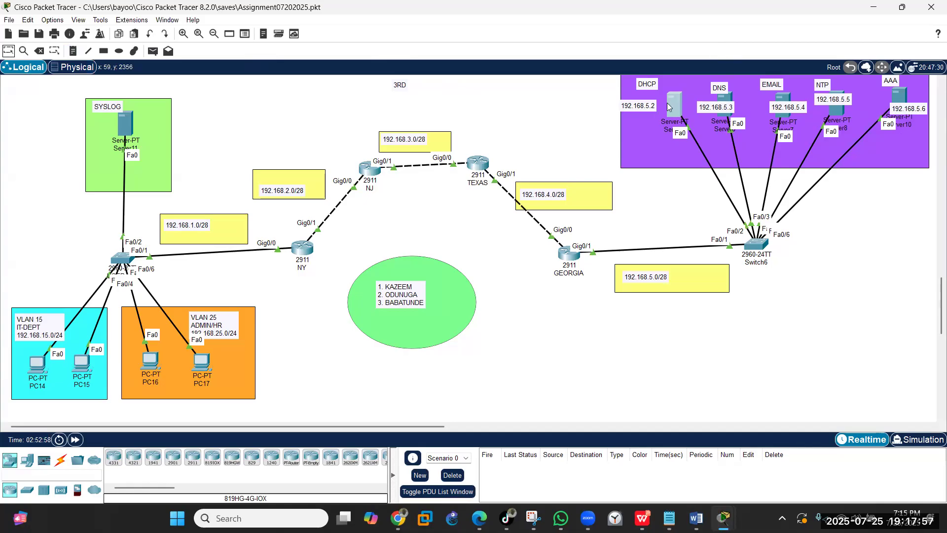
- Turn on the DHCP service on Server9
{"action": "left_click", "coordinate": [662, 121]}
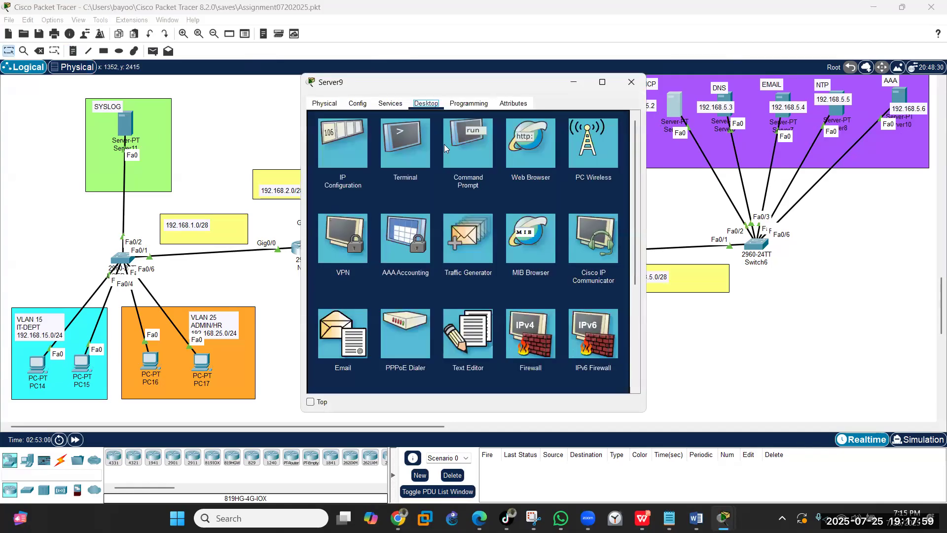
{"action": "left_click", "coordinate": [389, 104]}
{"action": "left_click", "coordinate": [344, 143]}
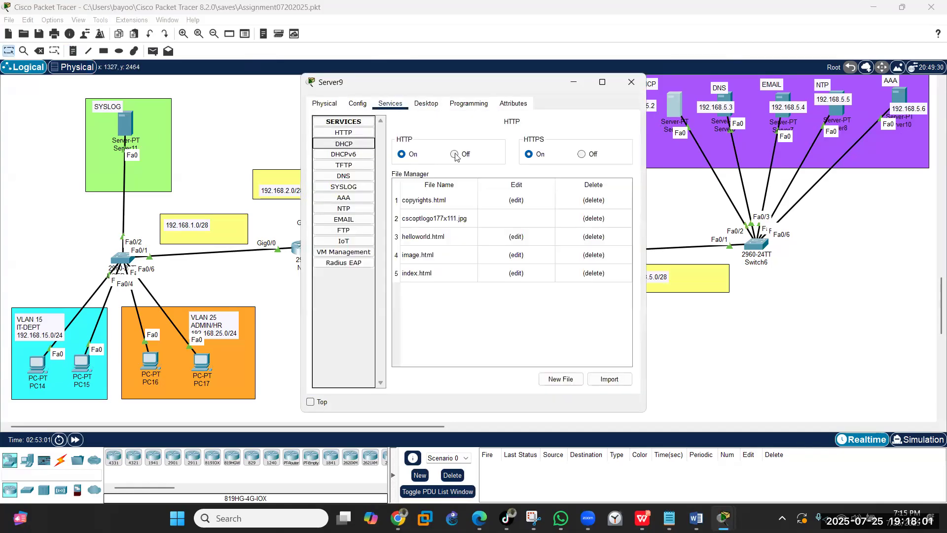
{"action": "left_click", "coordinate": [545, 142]}
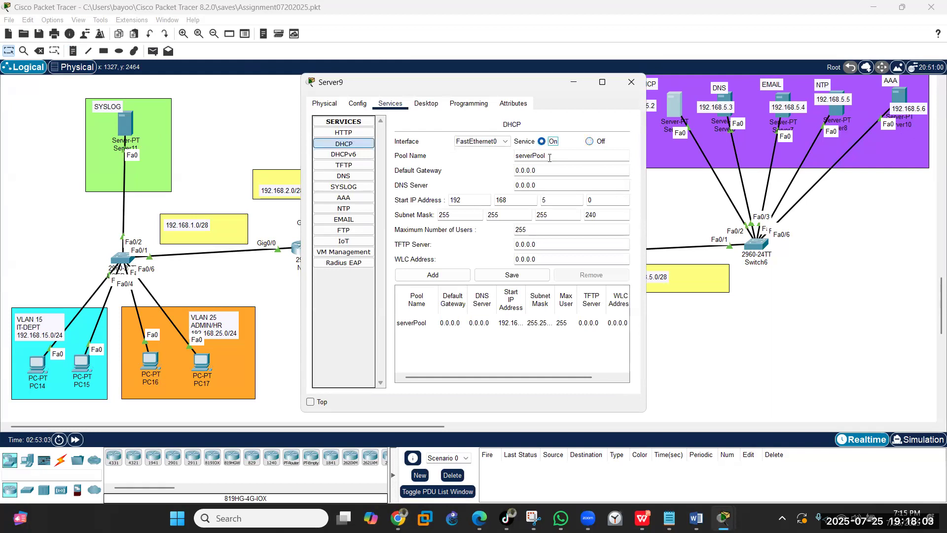
- Name a new pool IT-DEPT with gateway 192.168.15.1 and DNS server 192.168.5.3
{"action": "left_click", "coordinate": [556, 156]}
{"action": "key", "text": "BackSpace"}
{"action": "key", "text": "BackSpace"}
{"action": "key", "text": "BackSpace"}
{"action": "key", "text": "BackSpace"}
{"action": "key", "text": "BackSpace"}
{"action": "key", "text": "BackSpace"}
{"action": "key", "text": "BackSpace"}
{"action": "key", "text": "BackSpace"}
{"action": "key", "text": "BackSpace"}
{"action": "type", "text": "IT="}
{"action": "key", "text": "BackSpace"}
{"action": "type", "text": "-DEPT"}
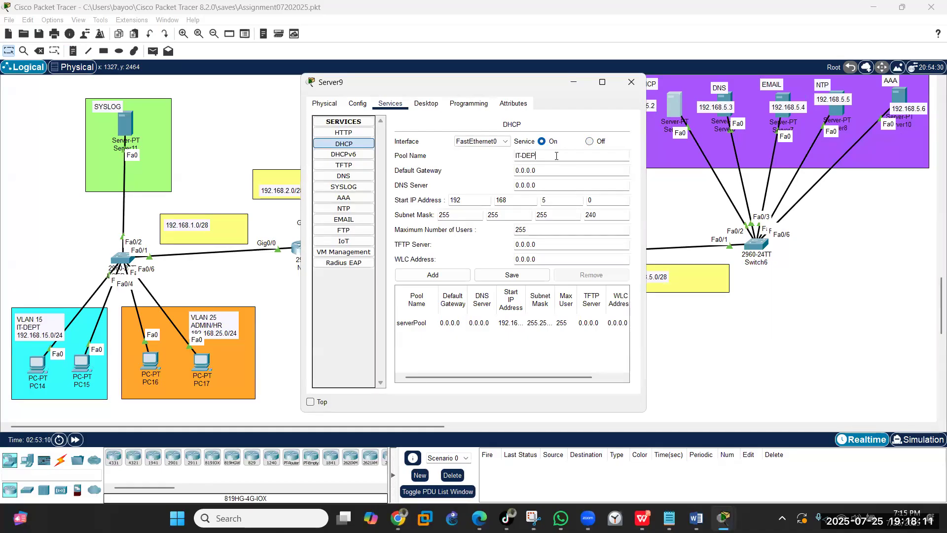
{"action": "left_click", "coordinate": [534, 172]}
{"action": "key", "text": "BackSpace"}
{"action": "key", "text": "BackSpace"}
{"action": "key", "text": "BackSpace"}
{"action": "key", "text": "BackSpace"}
{"action": "key", "text": "BackSpace"}
{"action": "key", "text": "BackSpace"}
{"action": "type", "text": "192.168.5.3"}
{"action": "key", "text": "BackSpace"}
{"action": "key", "text": "BackSpace"}
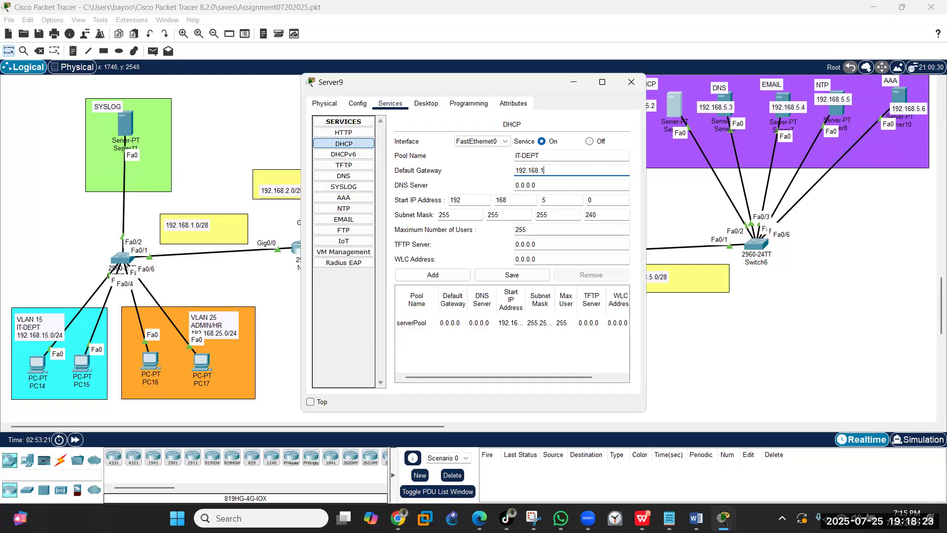
{"action": "type", "text": "1"}
{"action": "key", "text": "Tab"}
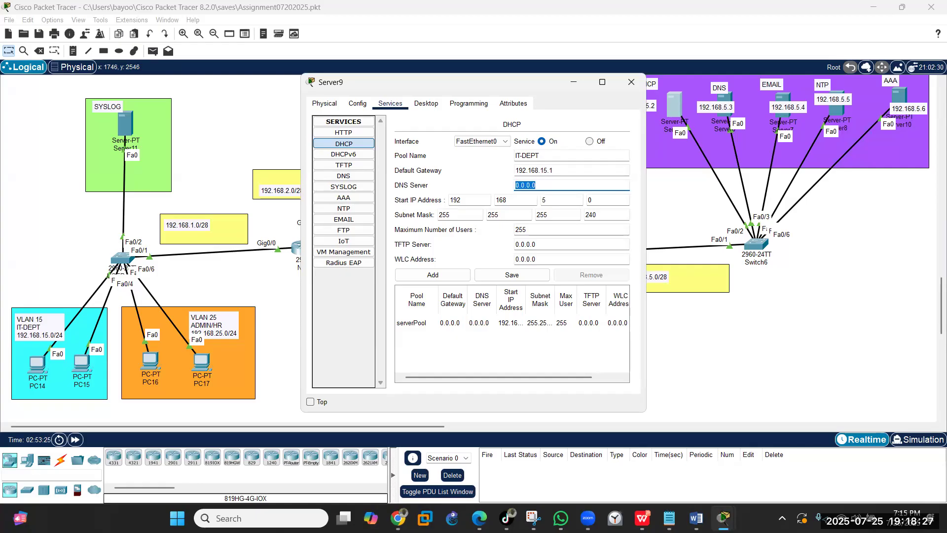
{"action": "type", "text": "192.168.5.3"}
- Set the IT-DEPT start address 192.168.15.10 and mask 255.255.255.0, then add the pool
{"action": "left_click", "coordinate": [543, 201]}
{"action": "type", "text": "1"}
{"action": "left_click", "coordinate": [592, 200]}
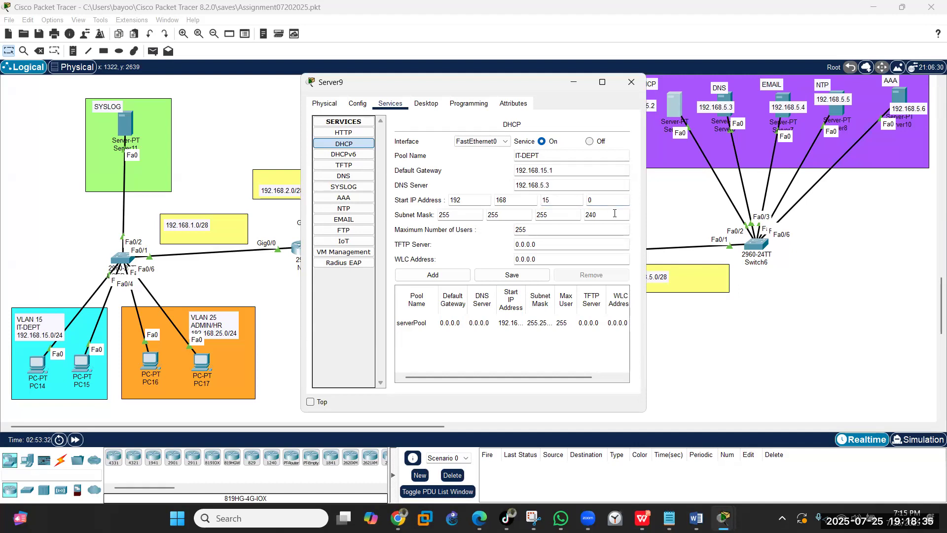
{"action": "type", "text": "1"}
{"action": "left_click", "coordinate": [603, 215]}
{"action": "key", "text": "BackSpace"}
{"action": "key", "text": "BackSpace"}
{"action": "type", "text": "0"}
{"action": "left_click", "coordinate": [575, 229]}
{"action": "left_click", "coordinate": [431, 277]}
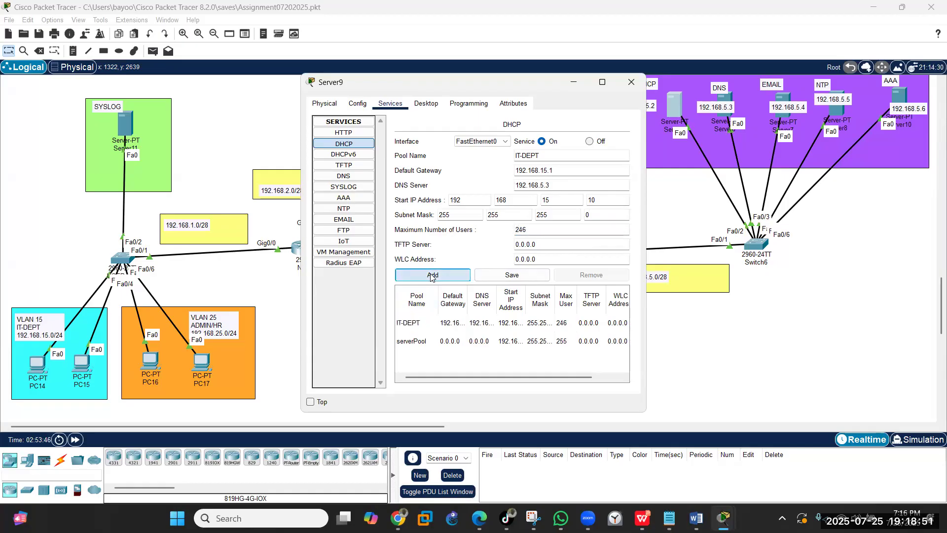
- Add an ADMIN-HR pool with gateway 192.168.25.1 and start address 192.168.25.10
{"action": "left_click", "coordinate": [555, 156]}
{"action": "key", "text": "BackSpace"}
{"action": "key", "text": "BackSpace"}
{"action": "key", "text": "BackSpace"}
{"action": "key", "text": "BackSpace"}
{"action": "key", "text": "BackSpace"}
{"action": "key", "text": "BackSpace"}
{"action": "key", "text": "BackSpace"}
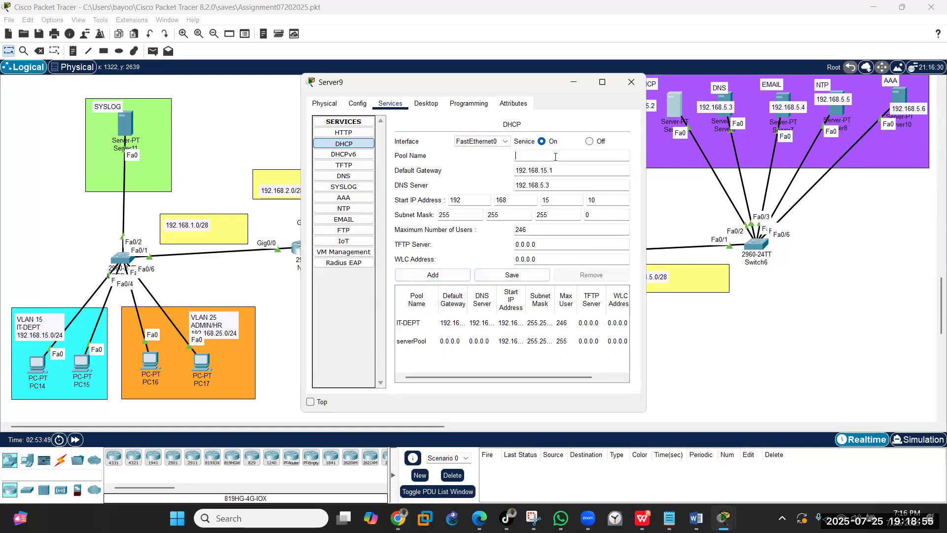
{"action": "type", "text": "ADMIN-HR"}
{"action": "left_click", "coordinate": [546, 169]}
{"action": "key", "text": "BackSpace"}
{"action": "type", "text": "2"}
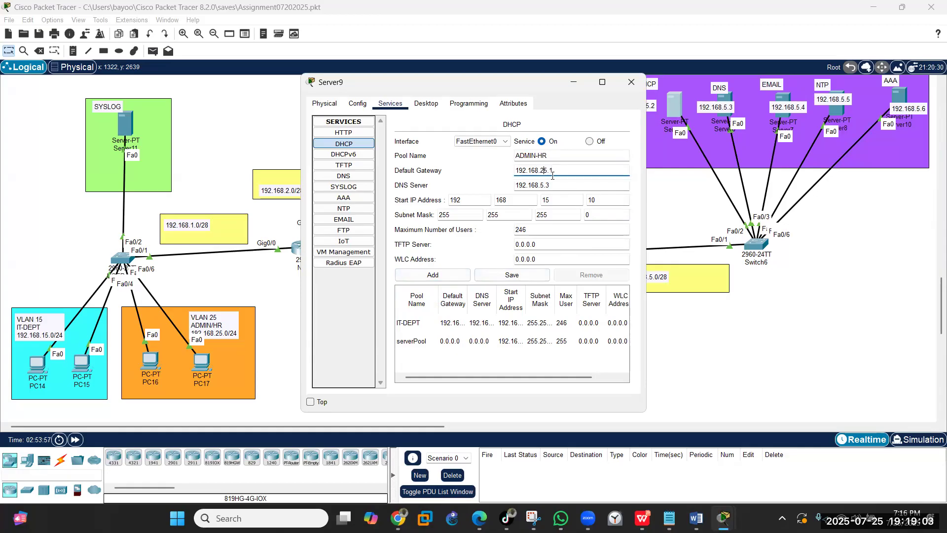
{"action": "left_click", "coordinate": [546, 201]}
{"action": "key", "text": "BackSpace"}
{"action": "type", "text": "2"}
{"action": "left_click", "coordinate": [440, 277]}
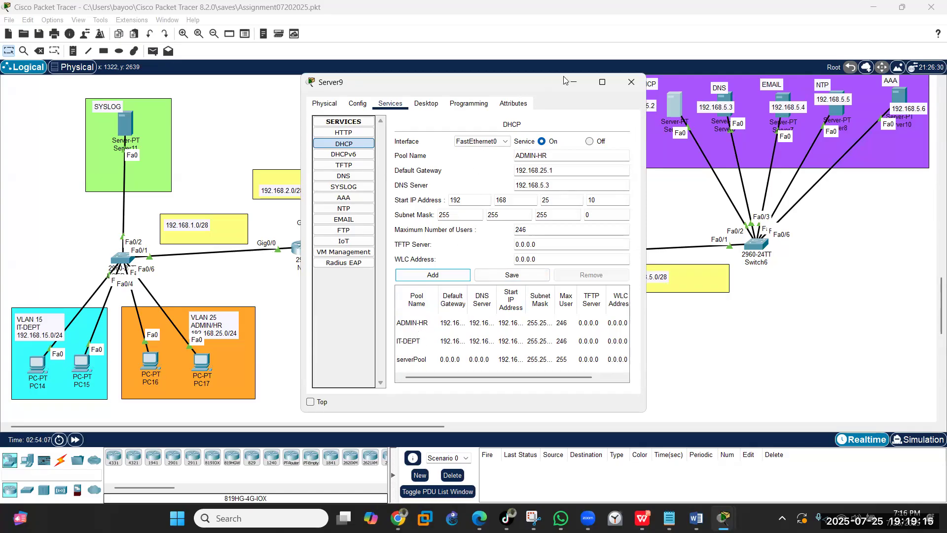
- On router NY, set DHCP helper-address 192.168.5.2 on subinterface Gig0/0.15
{"action": "left_click", "coordinate": [576, 86]}
{"action": "left_click", "coordinate": [308, 249]}
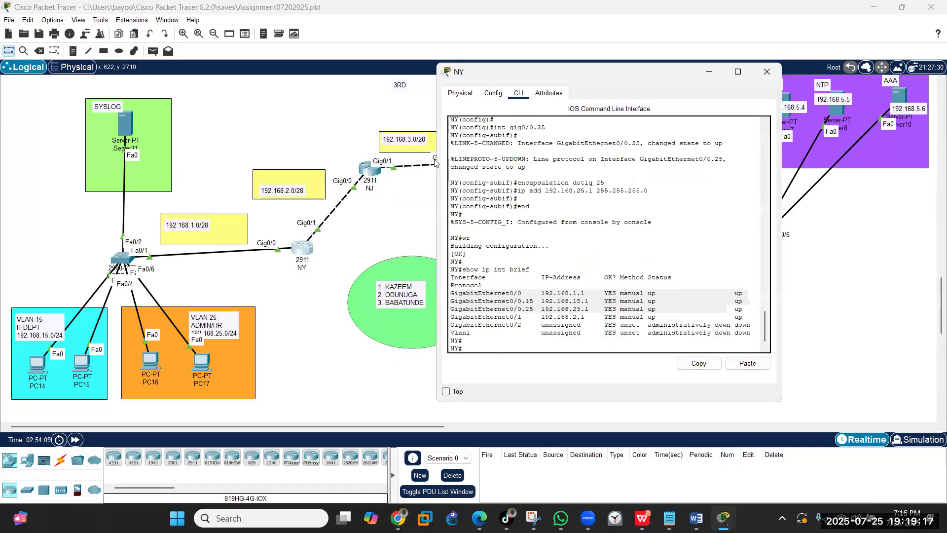
{"action": "left_click", "coordinate": [522, 349]}
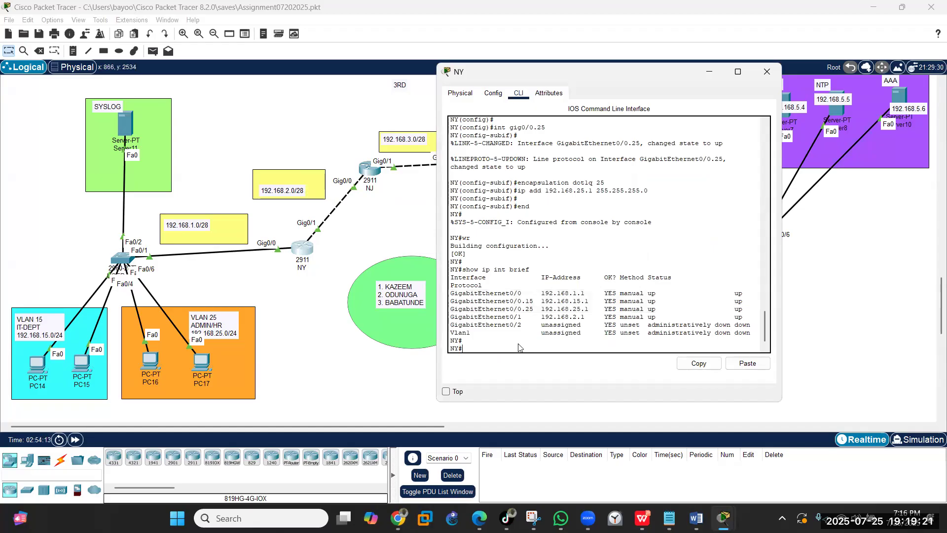
{"action": "type", "text": "config t"}
{"action": "key", "text": "Return"}
{"action": "key", "text": "Return"}
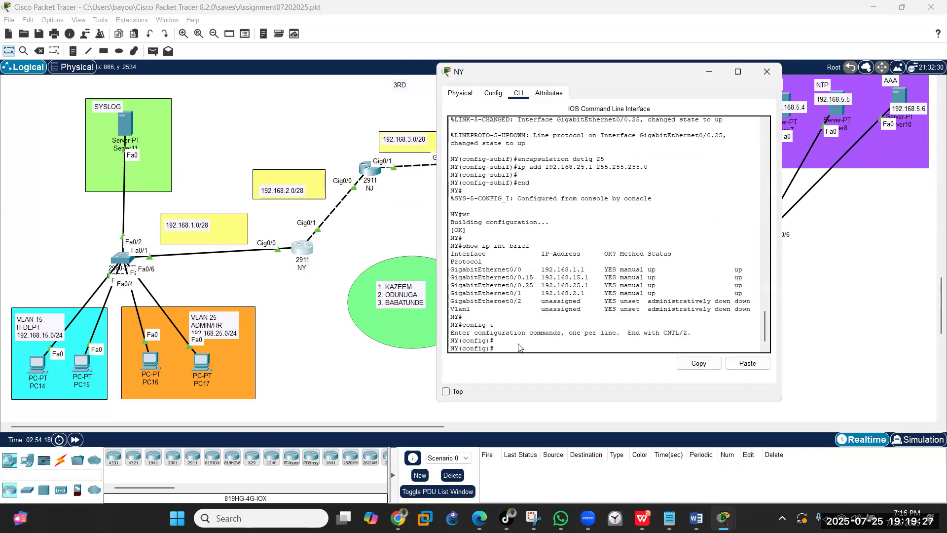
{"action": "type", "text": "int gig0/0.25"}
{"action": "key", "text": "BackSpace"}
{"action": "type", "text": "15"}
{"action": "key", "text": "Return"}
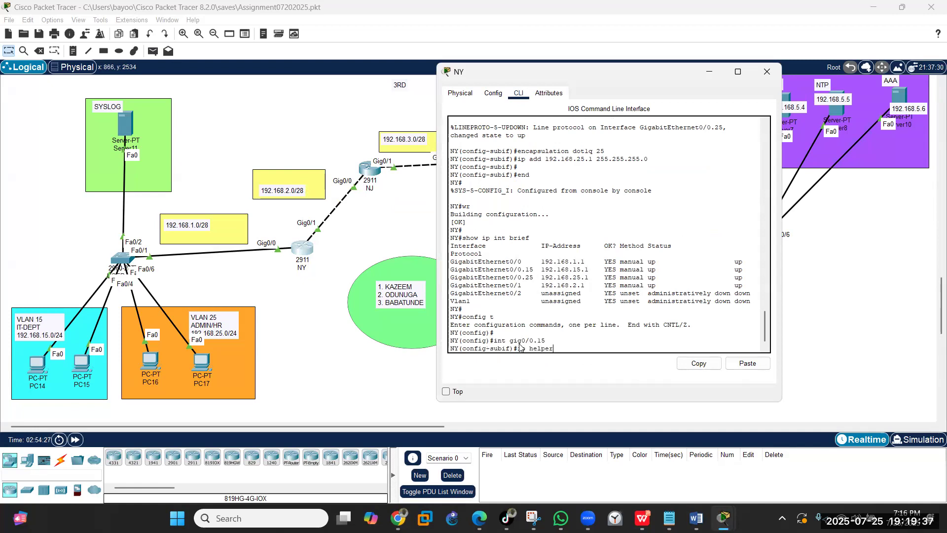
{"action": "type", "text": "ip helper-address 192.168"}
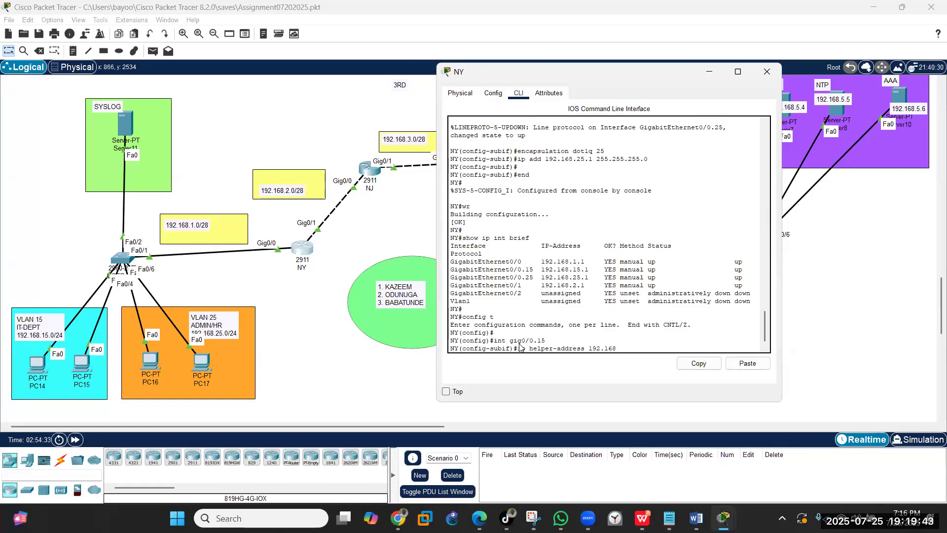
{"action": "type", "text": ".5.2"}
{"action": "key", "text": "Return"}
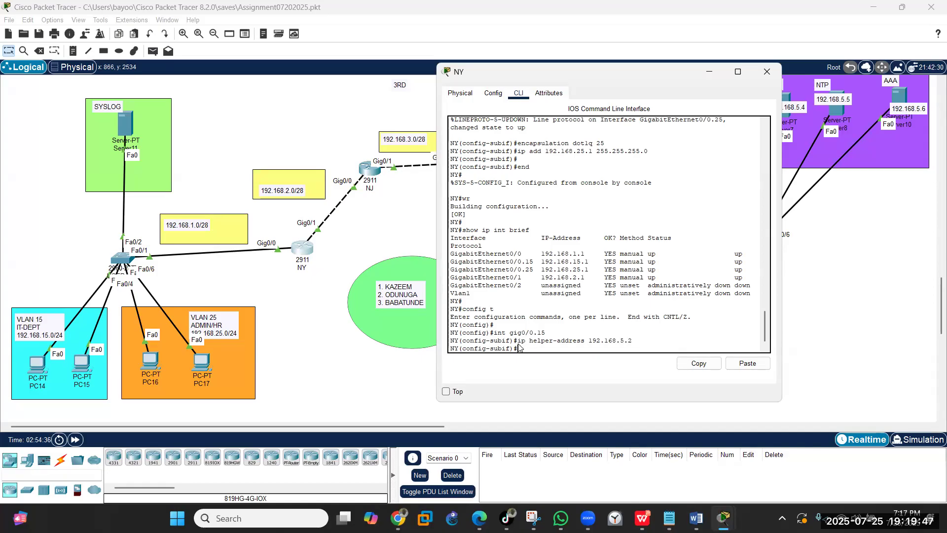
- Apply the same 192.168.5.2 helper-address to Gig0/0.25 and save NY's configuration with wr
{"action": "type", "text": "exit"}
{"action": "key", "text": "Return"}
{"action": "key", "text": "Return"}
{"action": "key", "text": "Return"}
{"action": "key", "text": "Up"}
{"action": "key", "text": "Up"}
{"action": "key", "text": "Up"}
{"action": "key", "text": "Up"}
{"action": "key", "text": "Down"}
{"action": "key", "text": "BackSpace"}
{"action": "type", "text": "2"}
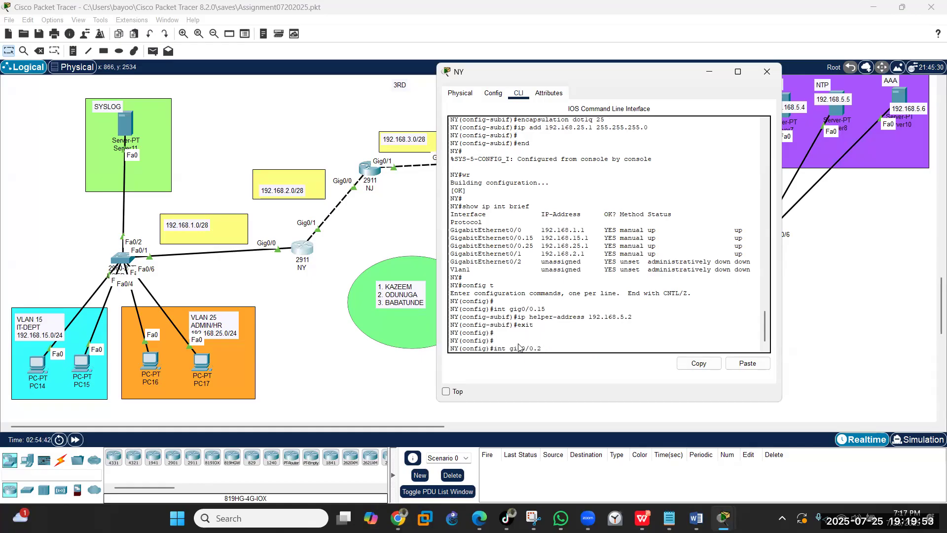
{"action": "type", "text": "5"}
{"action": "key", "text": "Return"}
{"action": "key", "text": "Up"}
{"action": "key", "text": "Up"}
{"action": "key", "text": "Up"}
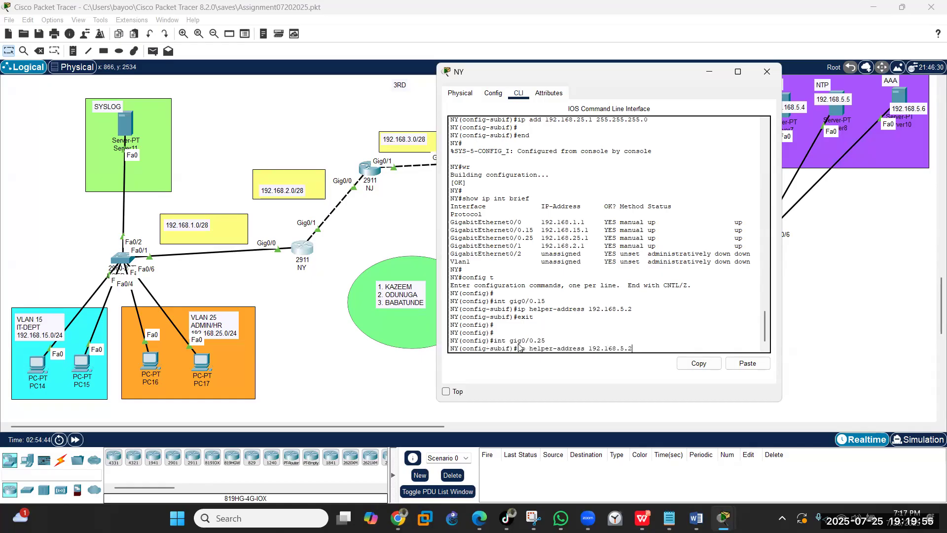
{"action": "key", "text": "Return"}
{"action": "key", "text": "Return"}
{"action": "key", "text": "Return"}
{"action": "type", "text": "w"}
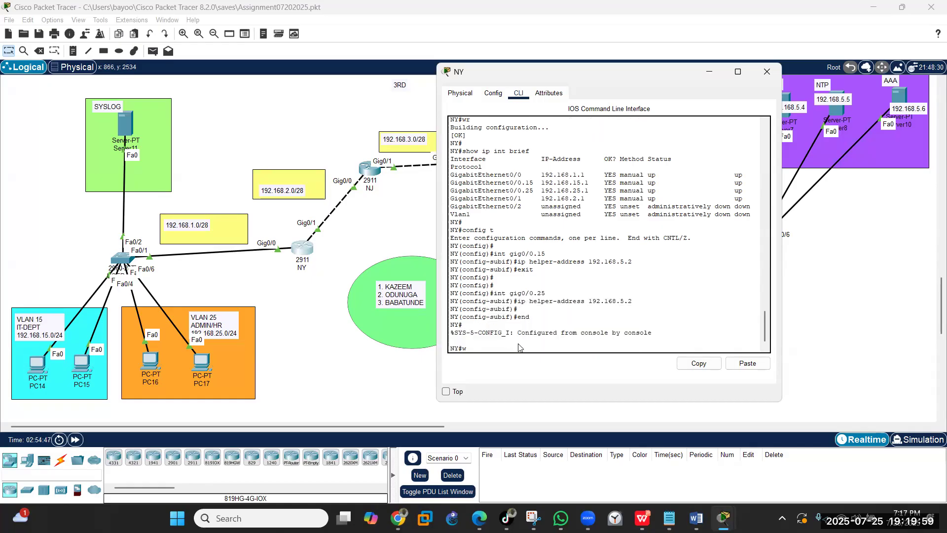
{"action": "type", "text": "r"}
{"action": "key", "text": "Return"}
{"action": "key", "text": "Return"}
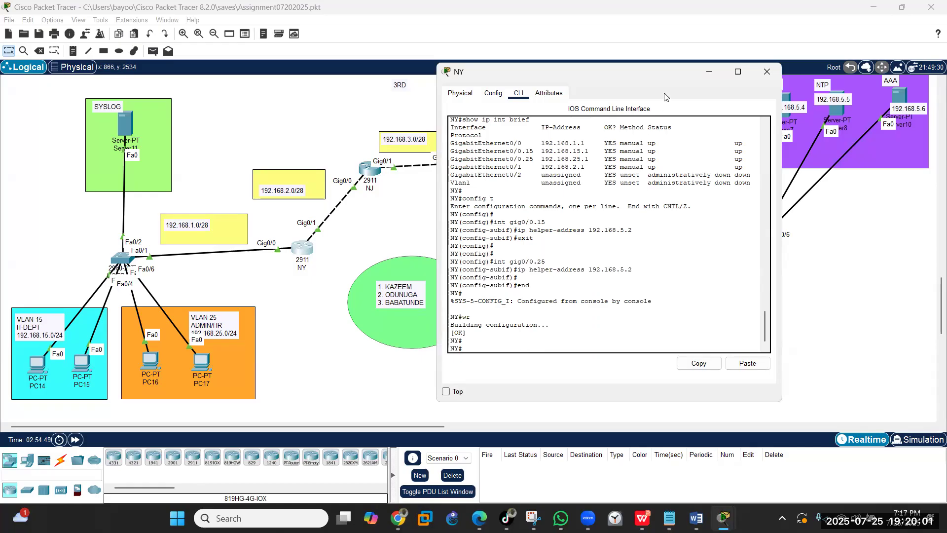
{"action": "left_click", "coordinate": [709, 72]}
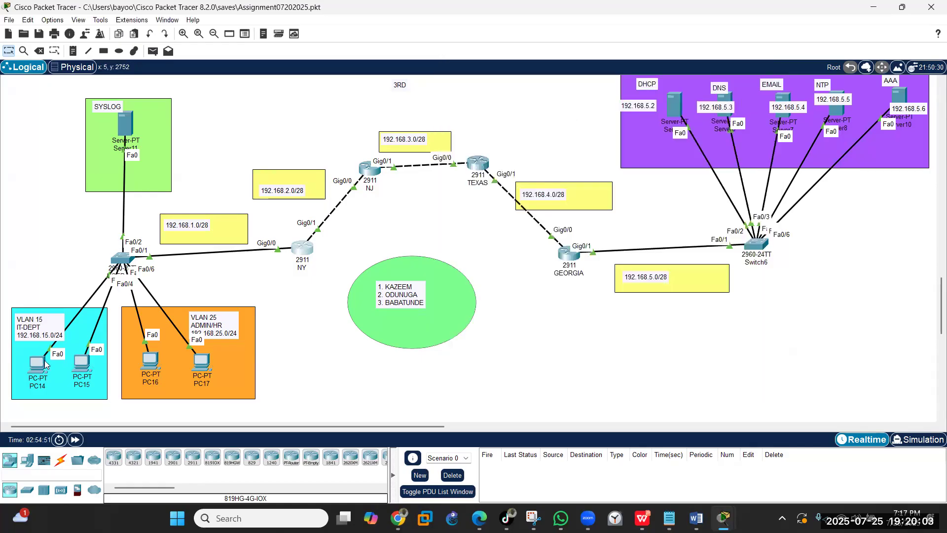
- Switch PC14 and PC15 IP Configuration to DHCP
{"action": "left_click", "coordinate": [42, 363]}
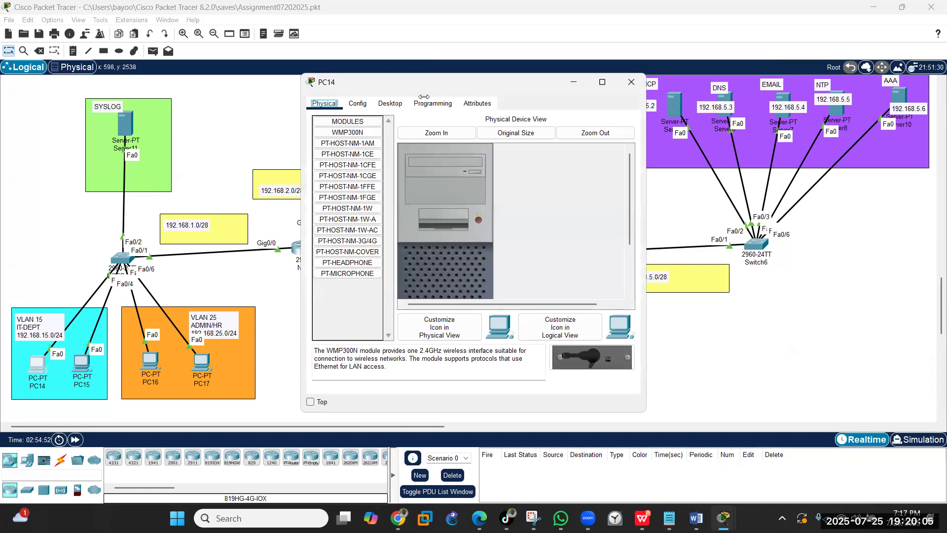
{"action": "left_click_drag", "start_coordinate": [434, 81], "coordinate": [364, 103]}
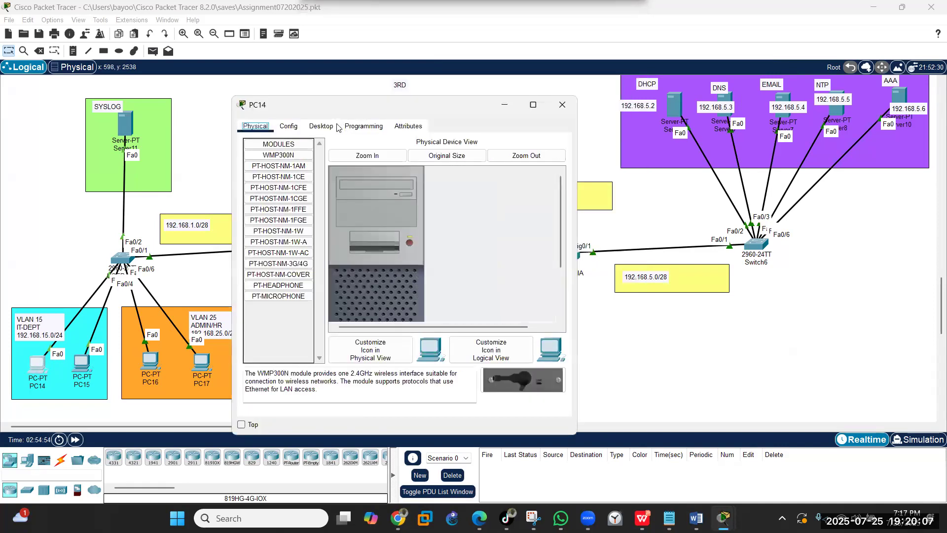
{"action": "left_click", "coordinate": [321, 126]}
{"action": "left_click", "coordinate": [274, 175]}
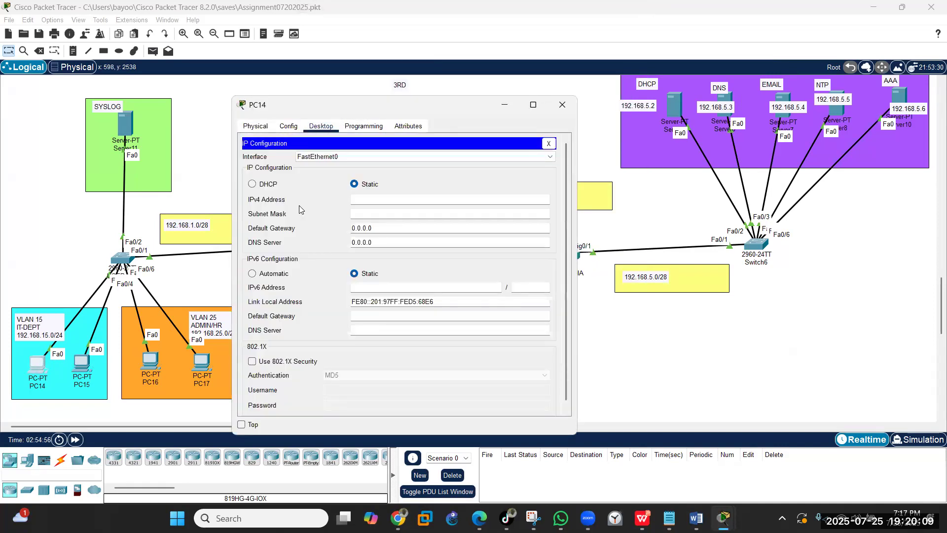
{"action": "left_click", "coordinate": [252, 184]}
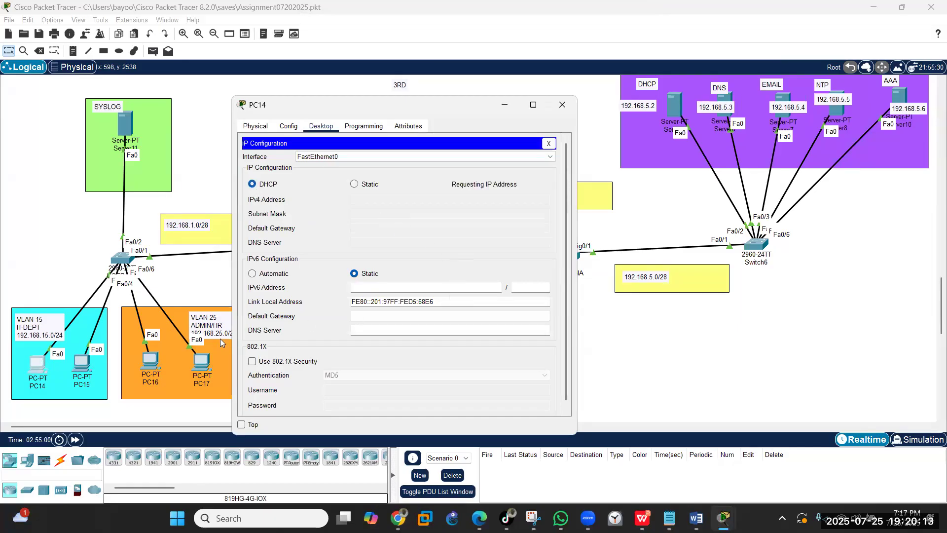
{"action": "left_click", "coordinate": [81, 364]}
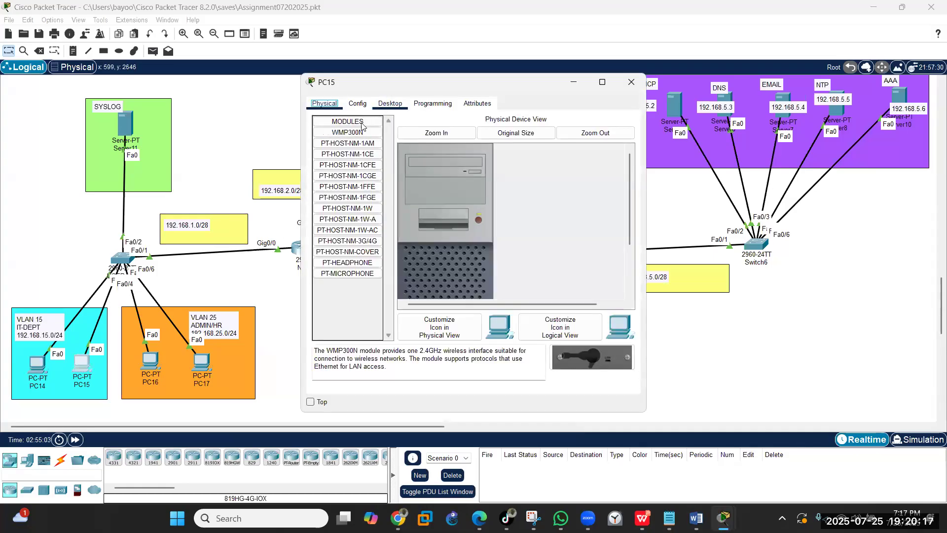
{"action": "left_click", "coordinate": [390, 103]}
{"action": "left_click", "coordinate": [352, 138]}
{"action": "left_click", "coordinate": [339, 164]}
{"action": "left_click", "coordinate": [632, 82]}
- Switch PC16 and PC17 to DHCP, then reopen PC14, which fell back to APIPA 169.254.104.230
{"action": "left_click", "coordinate": [150, 369]}
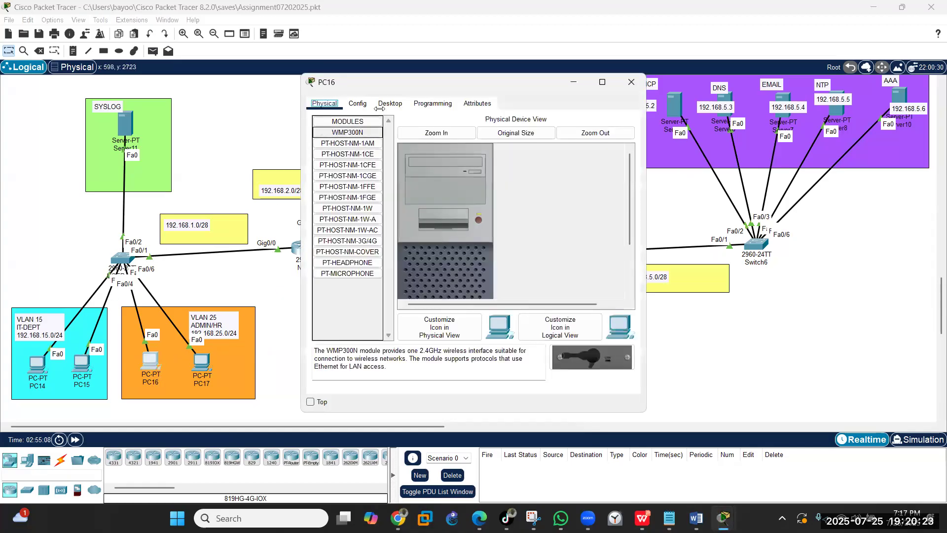
{"action": "left_click", "coordinate": [390, 103]}
{"action": "left_click", "coordinate": [352, 138]}
{"action": "left_click", "coordinate": [321, 161]}
{"action": "left_click", "coordinate": [632, 82]}
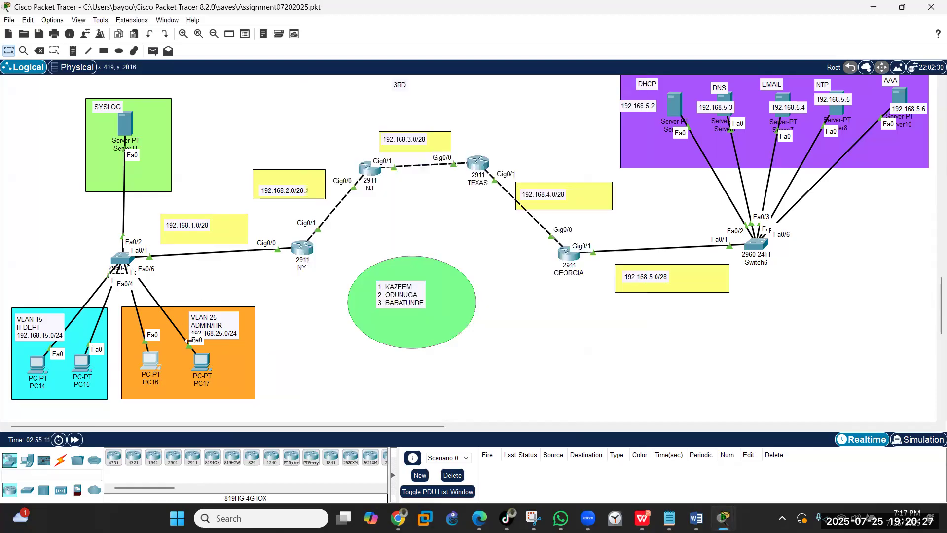
{"action": "left_click", "coordinate": [201, 362]}
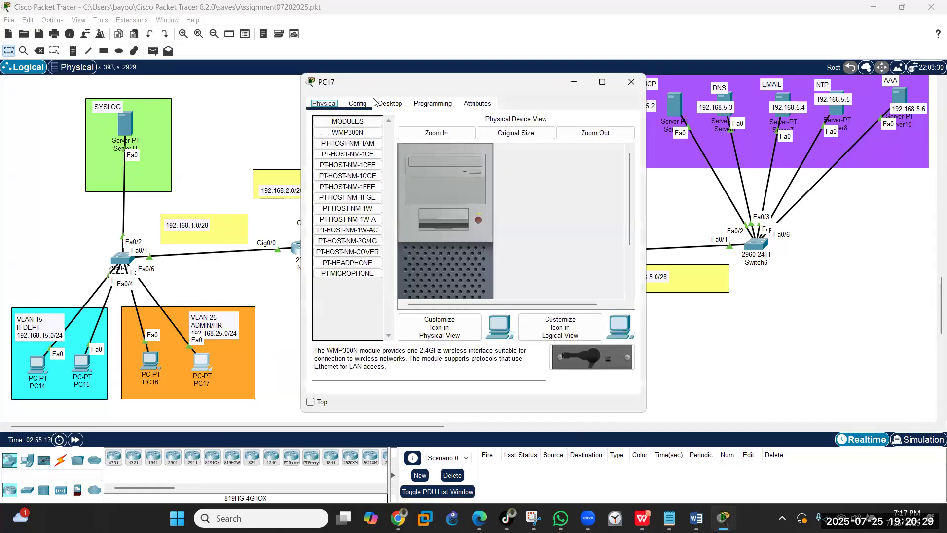
{"action": "left_click", "coordinate": [387, 103]}
{"action": "left_click", "coordinate": [339, 138]}
{"action": "left_click", "coordinate": [321, 161]}
{"action": "left_click", "coordinate": [632, 82]}
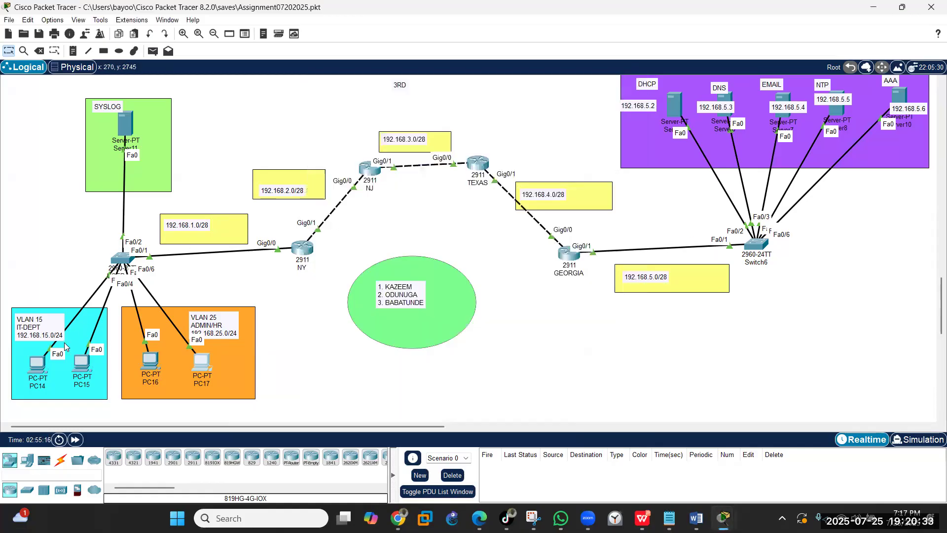
{"action": "left_click", "coordinate": [43, 366]}
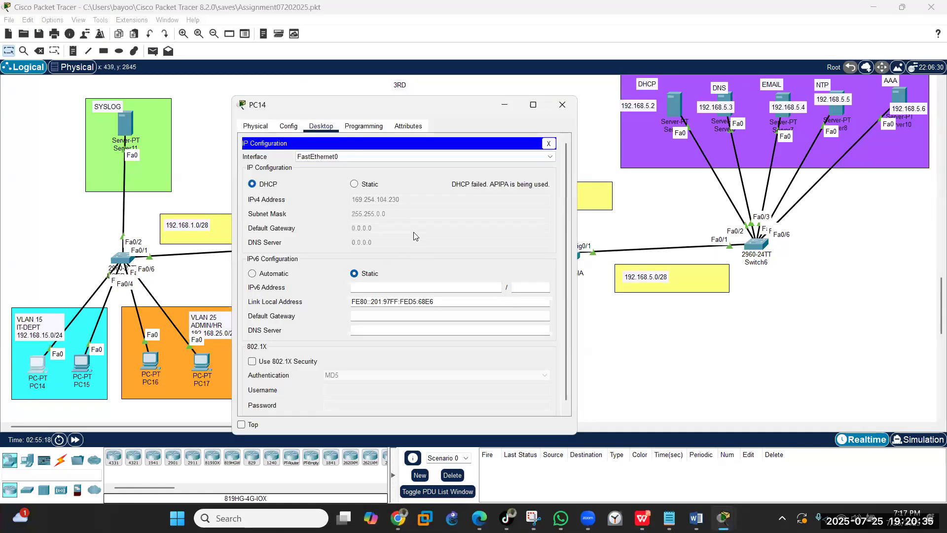
- Renew DHCP on PC14 and PC15, obtaining 192.168.15.10 and 192.168.15.11
{"action": "left_click", "coordinate": [354, 184]}
{"action": "left_click", "coordinate": [252, 184]}
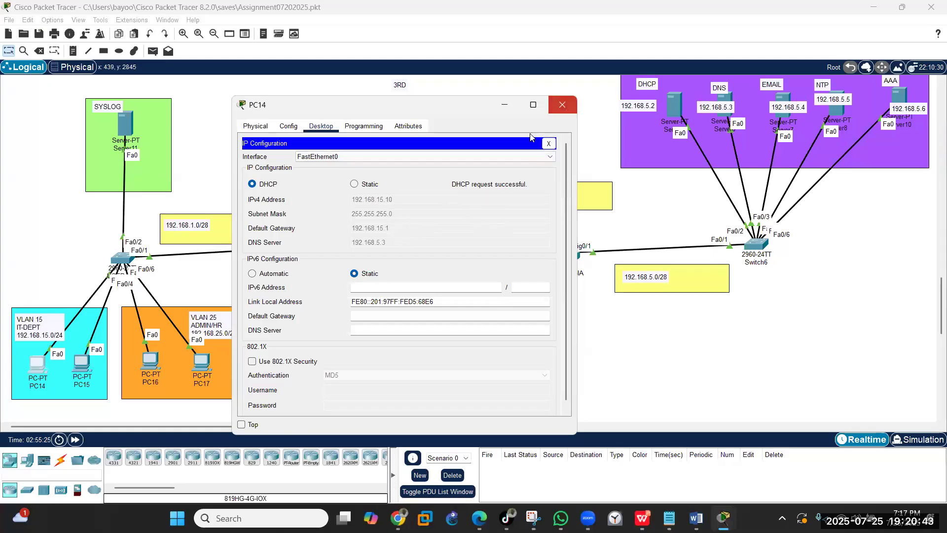
{"action": "left_click", "coordinate": [563, 105]}
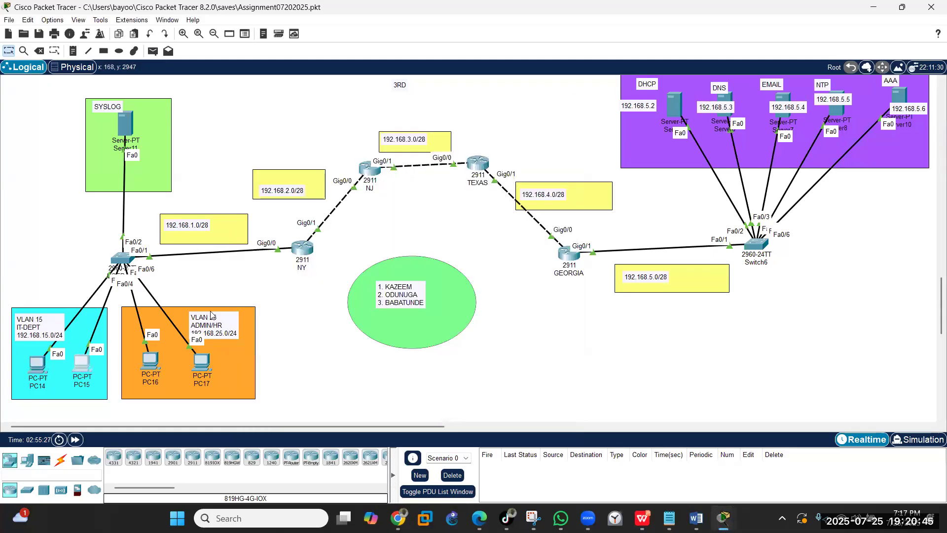
{"action": "left_click", "coordinate": [81, 365]}
{"action": "left_click", "coordinate": [344, 140]}
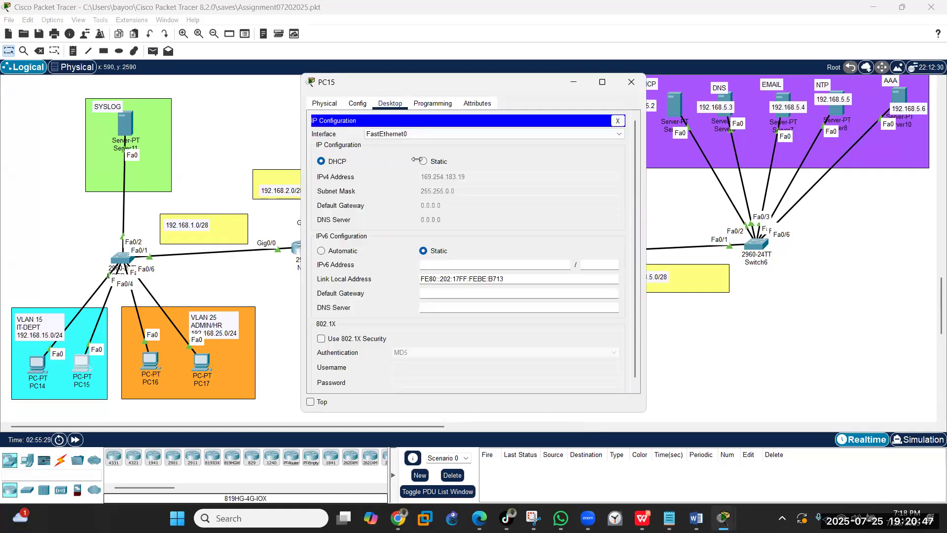
{"action": "left_click", "coordinate": [423, 161]}
{"action": "left_click", "coordinate": [321, 161]}
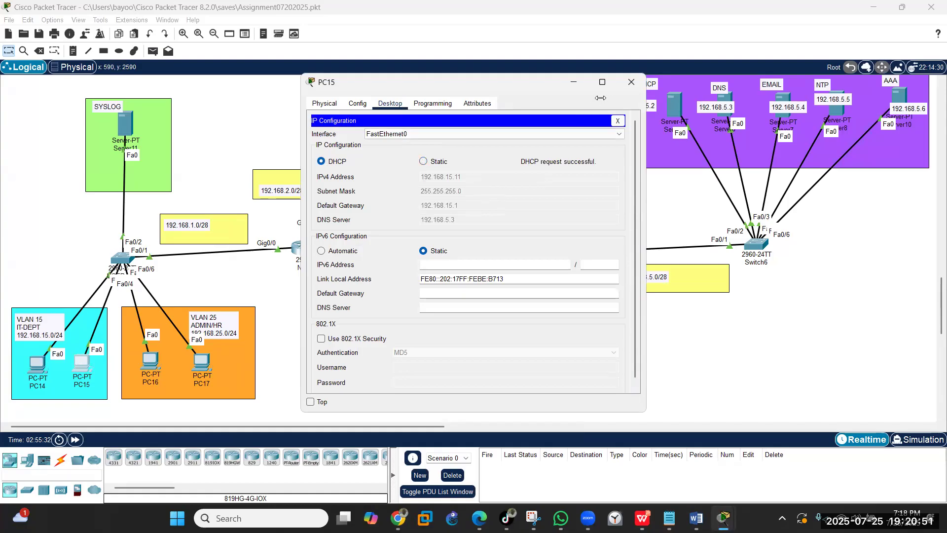
{"action": "left_click", "coordinate": [631, 82]}
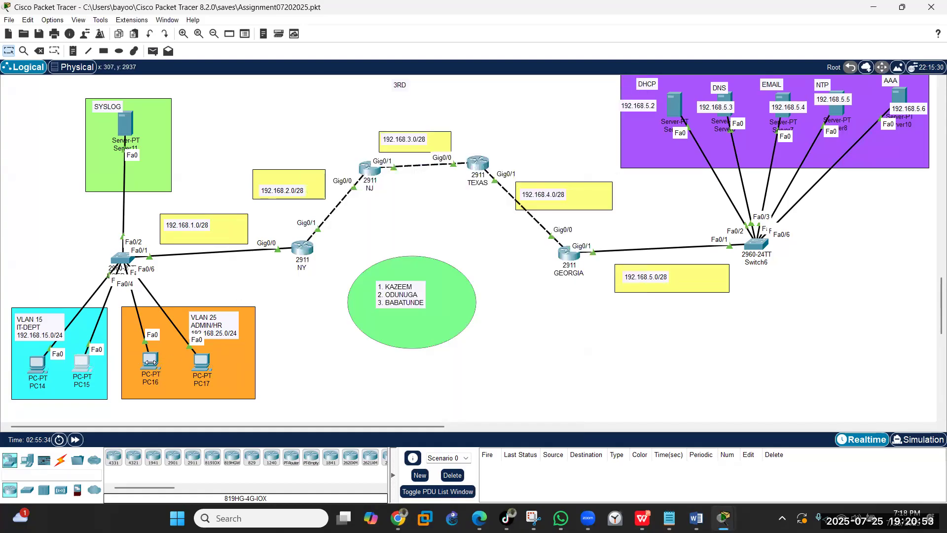
- Renew DHCP on PC16 and PC17, PC17 getting 192.168.25.11 with gateway 192.168.25.1
{"action": "left_click", "coordinate": [150, 363]}
{"action": "left_click", "coordinate": [336, 162]}
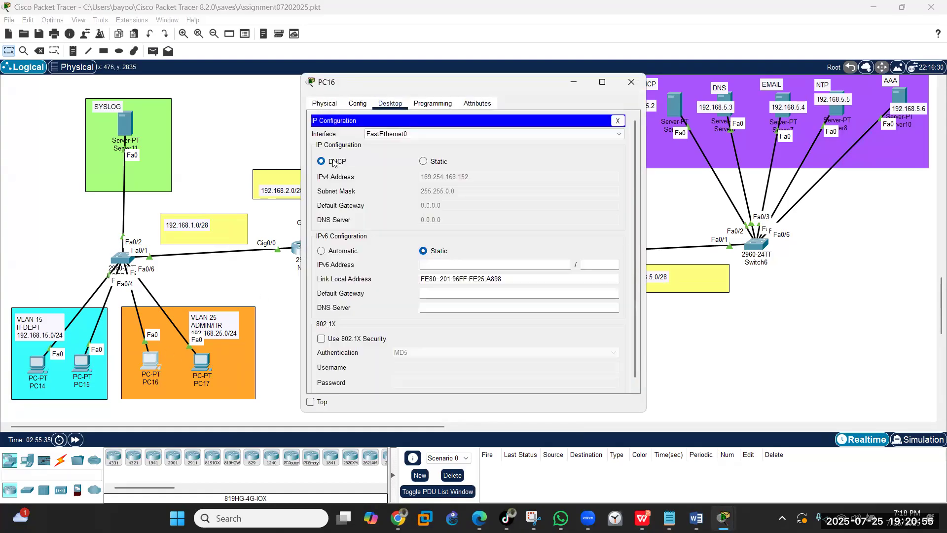
{"action": "left_click", "coordinate": [425, 164]}
{"action": "left_click", "coordinate": [329, 164]}
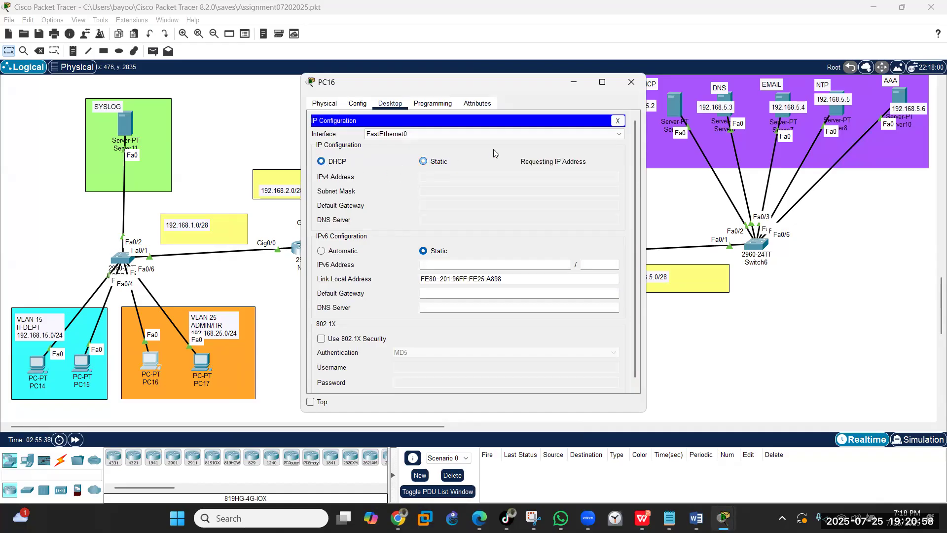
{"action": "left_click", "coordinate": [629, 89]}
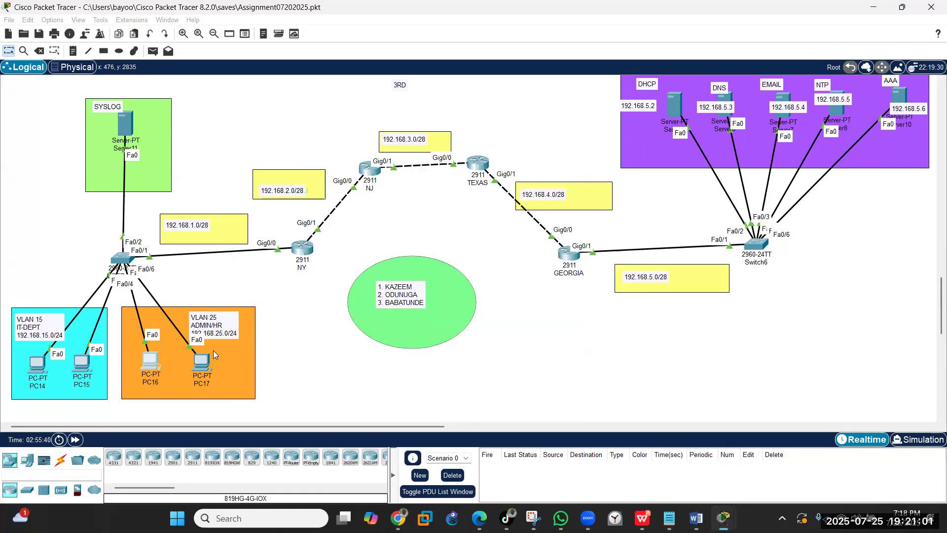
{"action": "left_click", "coordinate": [213, 360]}
{"action": "left_click", "coordinate": [339, 144]}
{"action": "left_click", "coordinate": [423, 161]}
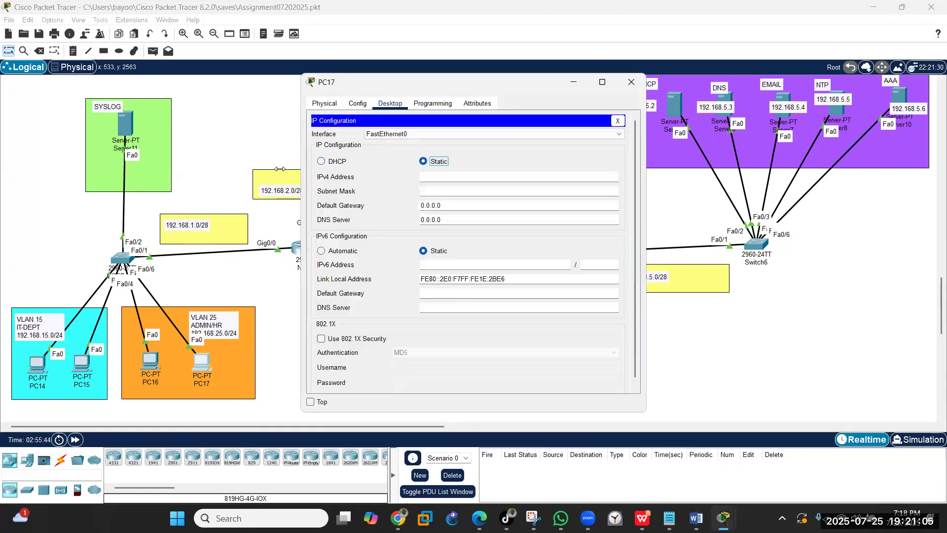
{"action": "left_click", "coordinate": [321, 162]}
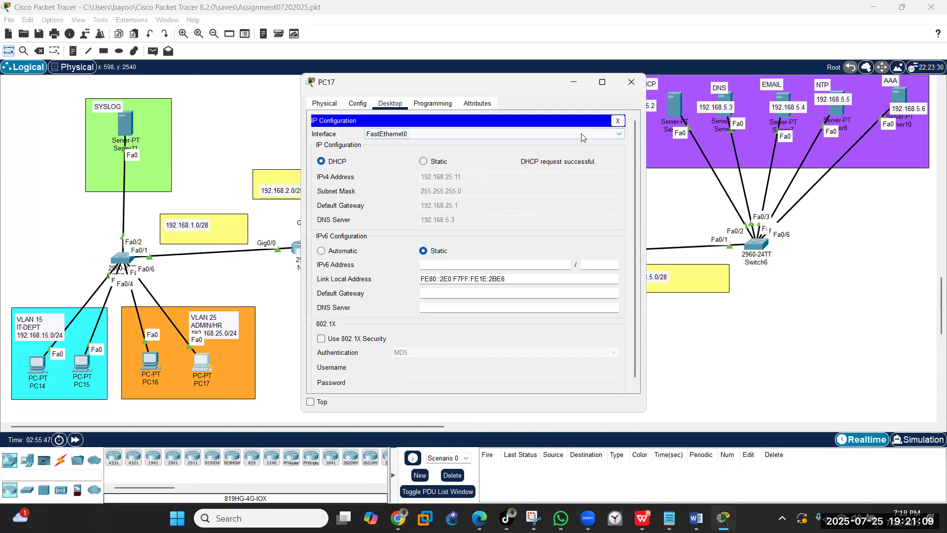
{"action": "left_click", "coordinate": [630, 83]}
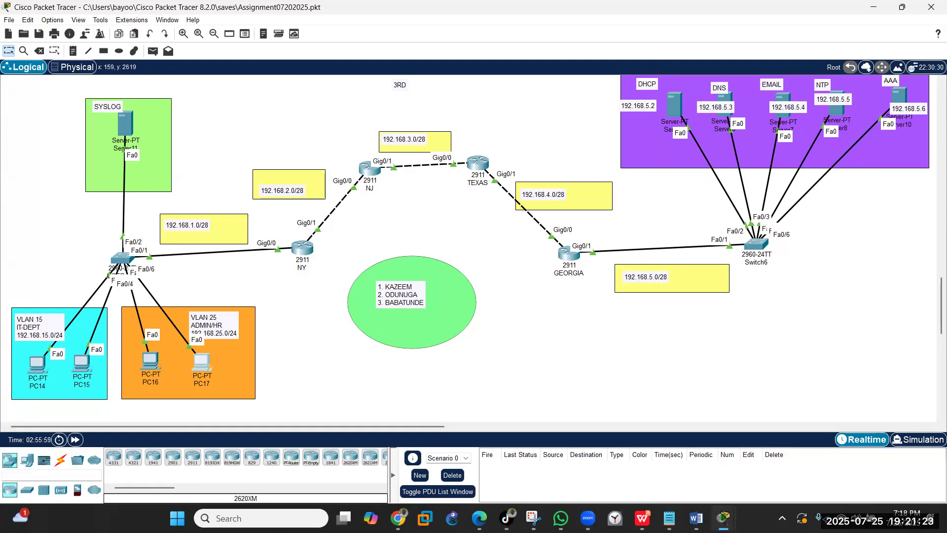
{"action": "key", "text": "alt+Tab"}
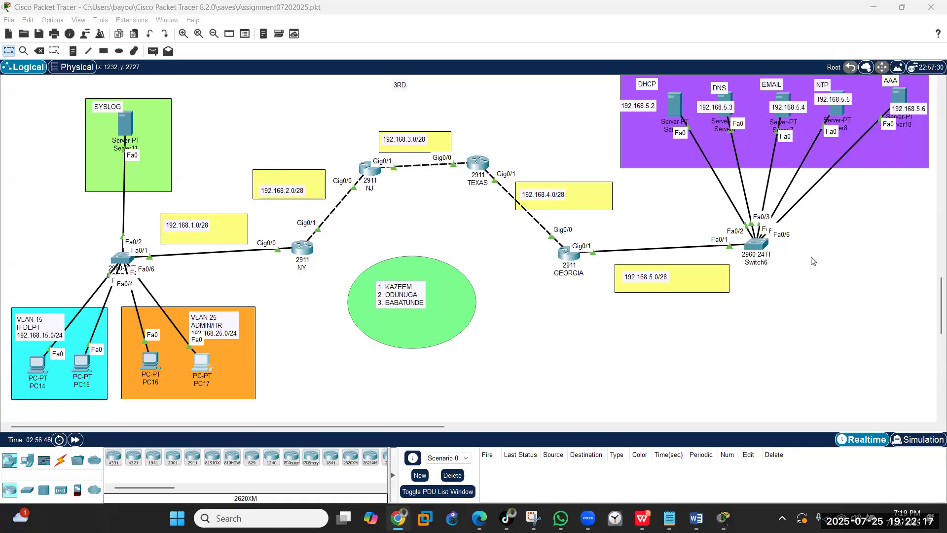
- Open Switch6's command line and enter privileged mode with en
{"action": "left_click", "coordinate": [758, 244]}
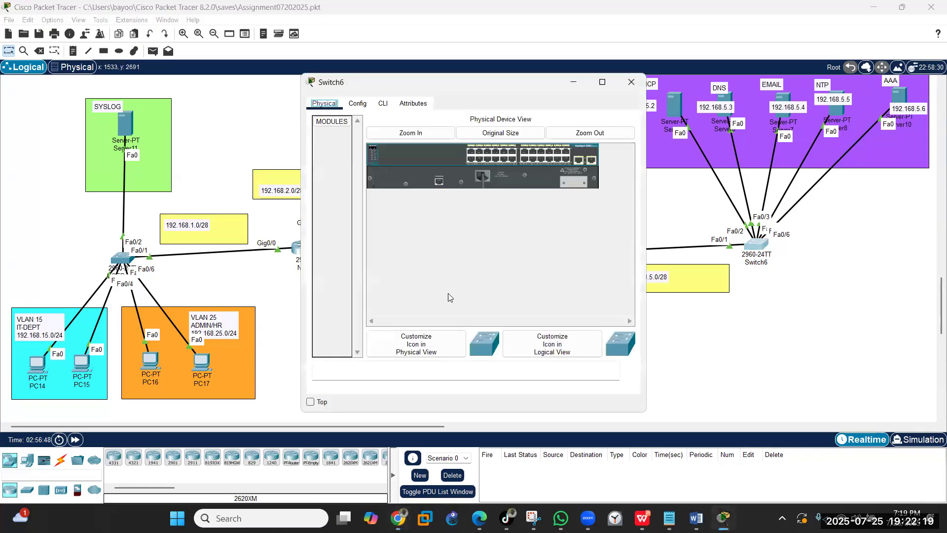
{"action": "left_click", "coordinate": [382, 104]}
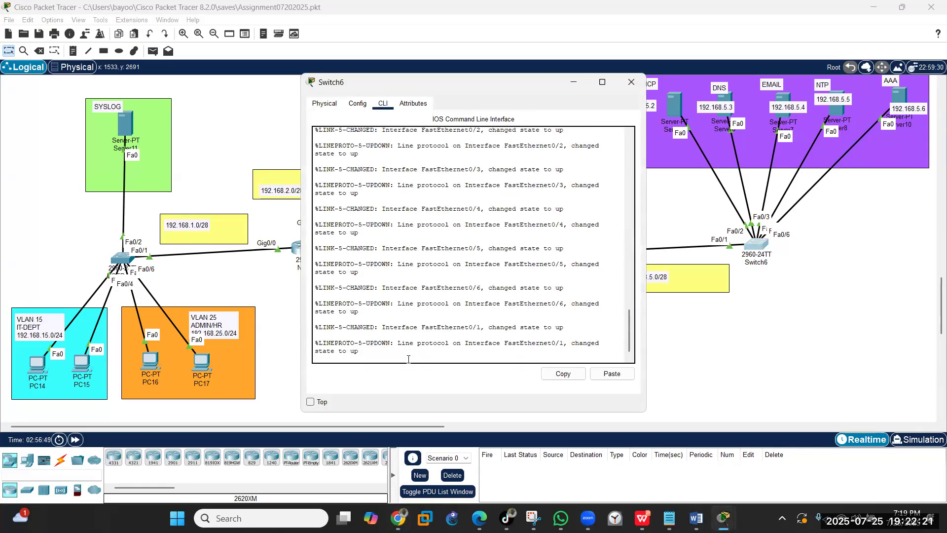
{"action": "key", "text": "Return"}
{"action": "key", "text": "Return"}
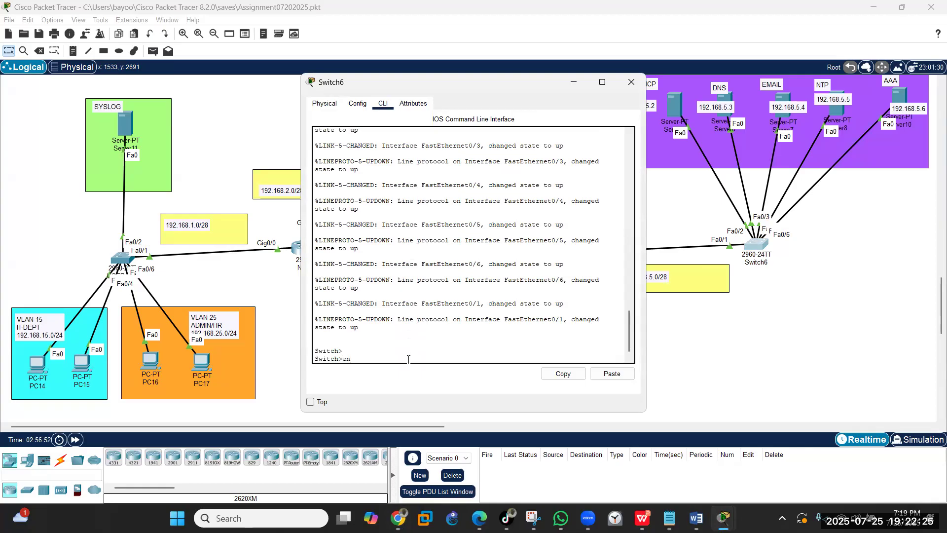
{"action": "type", "text": "en"}
{"action": "key", "text": "Return"}
{"action": "key", "text": "Return"}
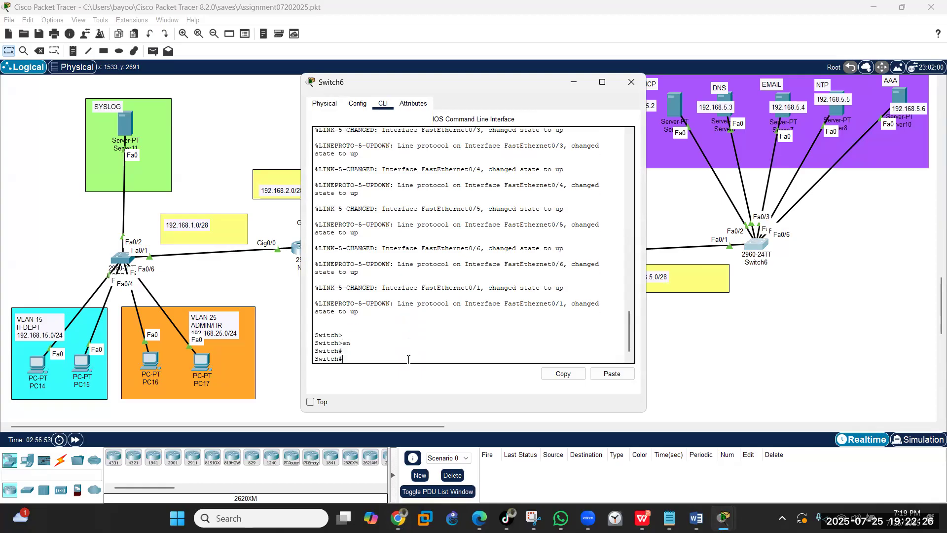
- Paste the DHCP snooping commands for VLANs 1, 15, 25 with trusted Fa0/1 and Fa0/2, then save with wr
{"action": "left_click", "coordinate": [612, 373]}
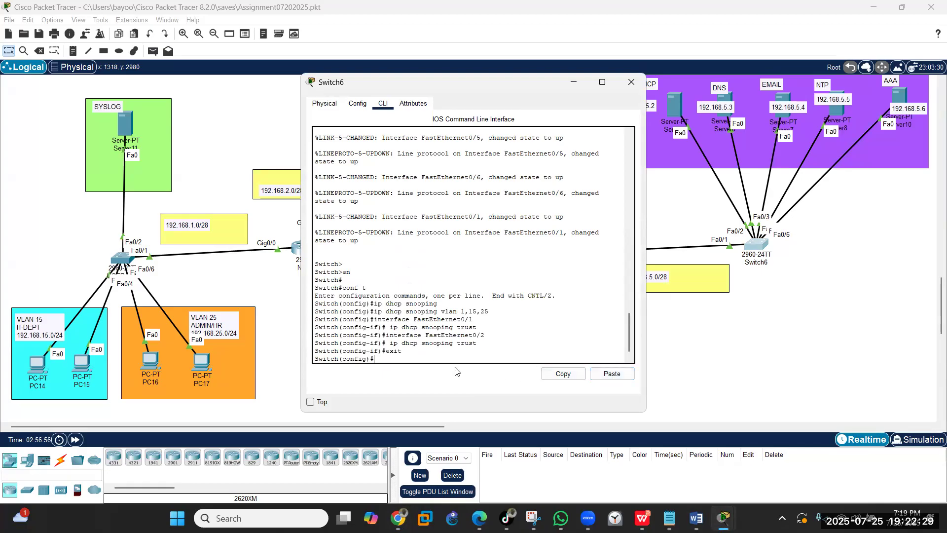
{"action": "type", "text": "exit"}
{"action": "key", "text": "Return"}
{"action": "type", "text": "wr"}
{"action": "key", "text": "Return"}
{"action": "key", "text": "Return"}
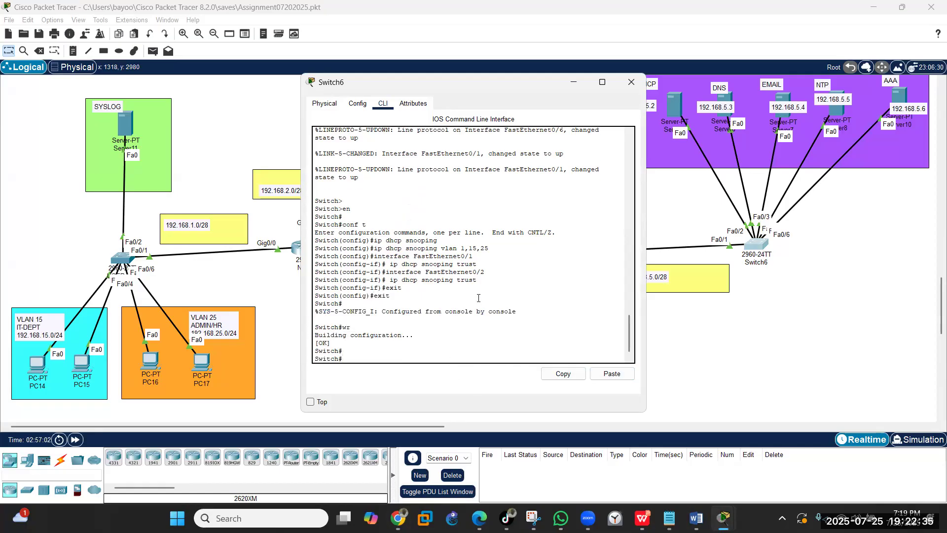
- Switch PC14 and PC15 to static addressing to drop their DHCP leases
{"action": "left_click", "coordinate": [33, 362]}
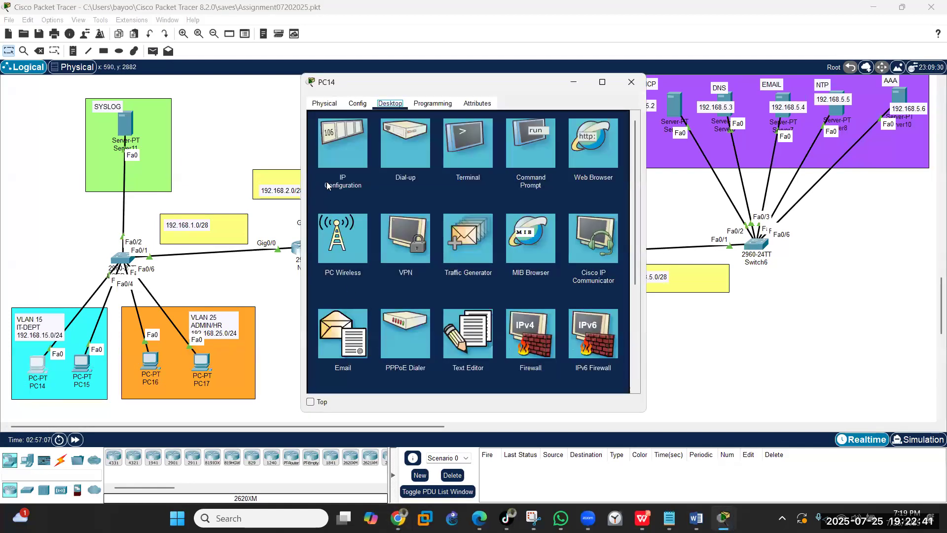
{"action": "left_click", "coordinate": [331, 156]}
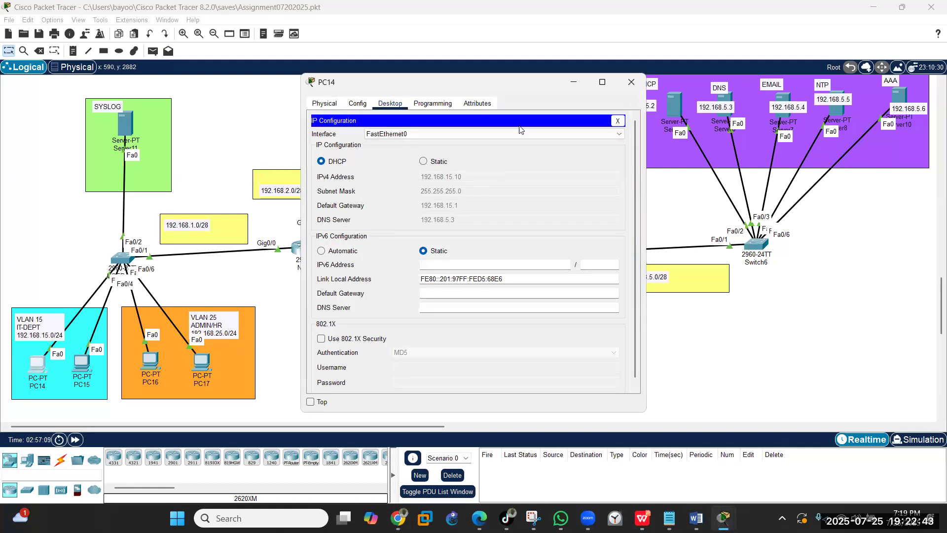
{"action": "left_click", "coordinate": [437, 161]}
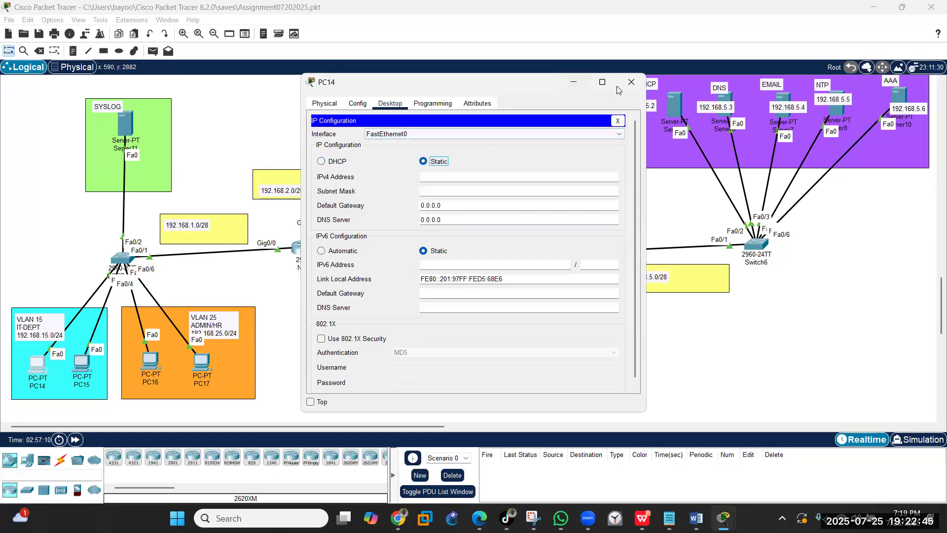
{"action": "left_click", "coordinate": [631, 82]}
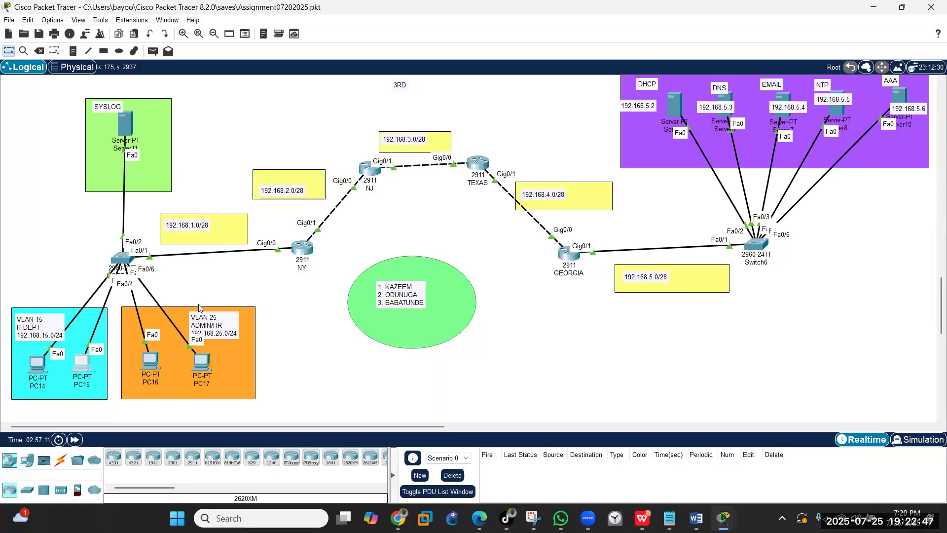
{"action": "left_click", "coordinate": [336, 149]}
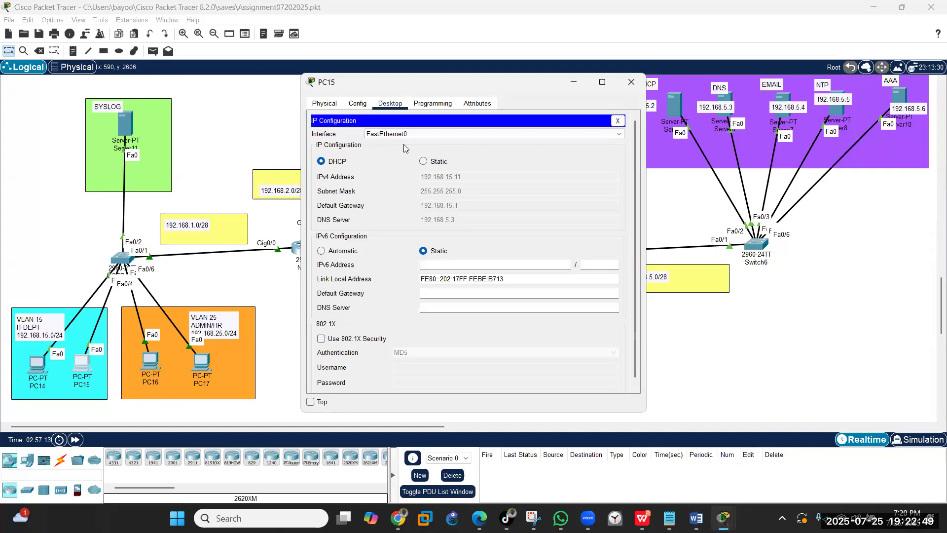
{"action": "left_click", "coordinate": [424, 161]}
{"action": "left_click", "coordinate": [632, 82]}
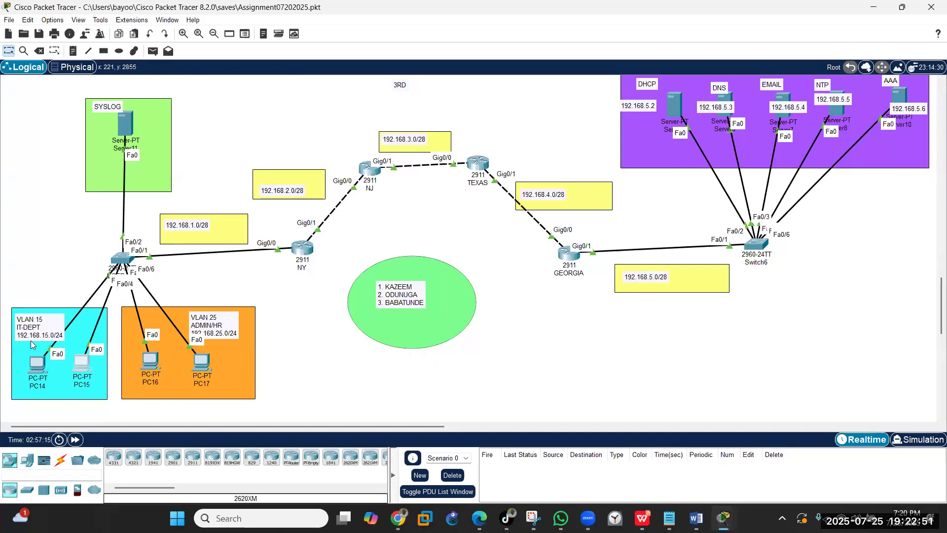
- Set PC14 and PC15 back to DHCP so they request fresh addresses
{"action": "left_click", "coordinate": [37, 365]}
{"action": "left_click", "coordinate": [338, 137]}
{"action": "left_click", "coordinate": [329, 165]}
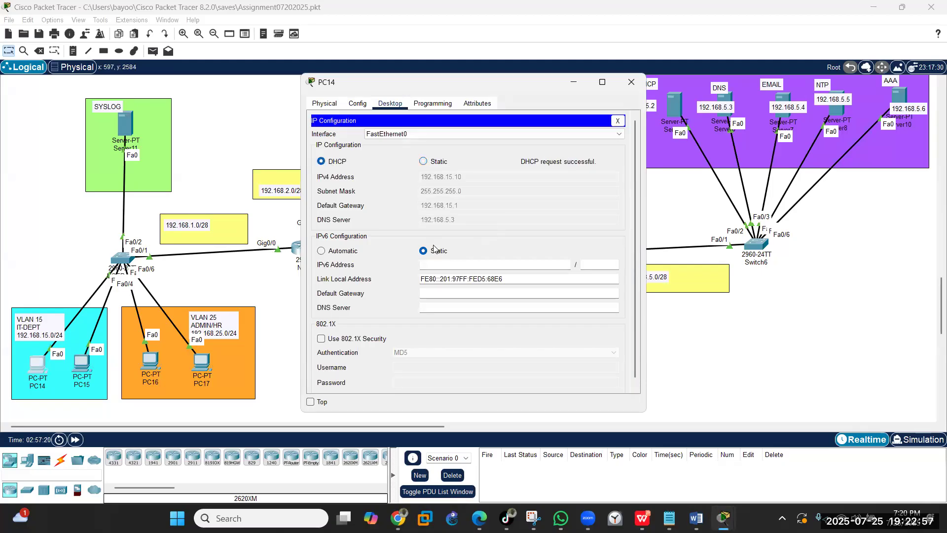
{"action": "left_click", "coordinate": [627, 83]}
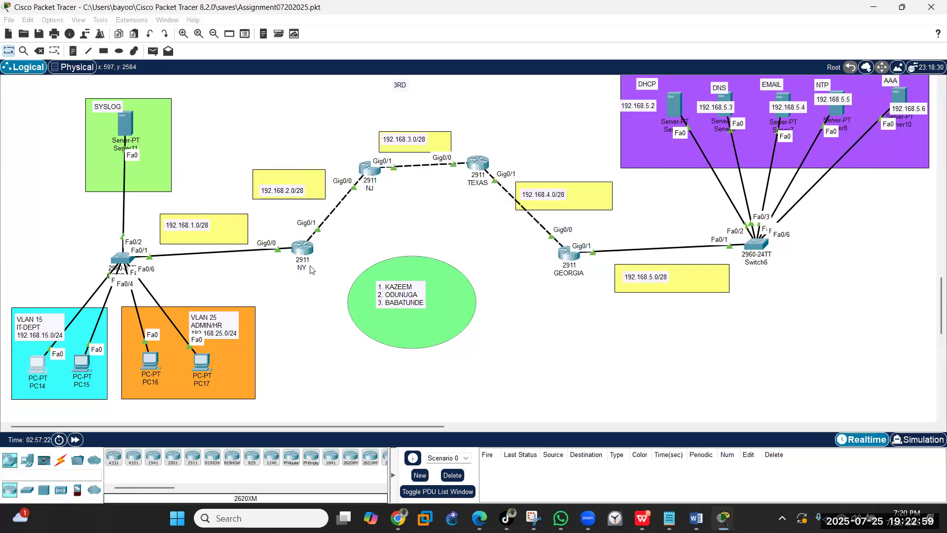
{"action": "left_click", "coordinate": [84, 373]}
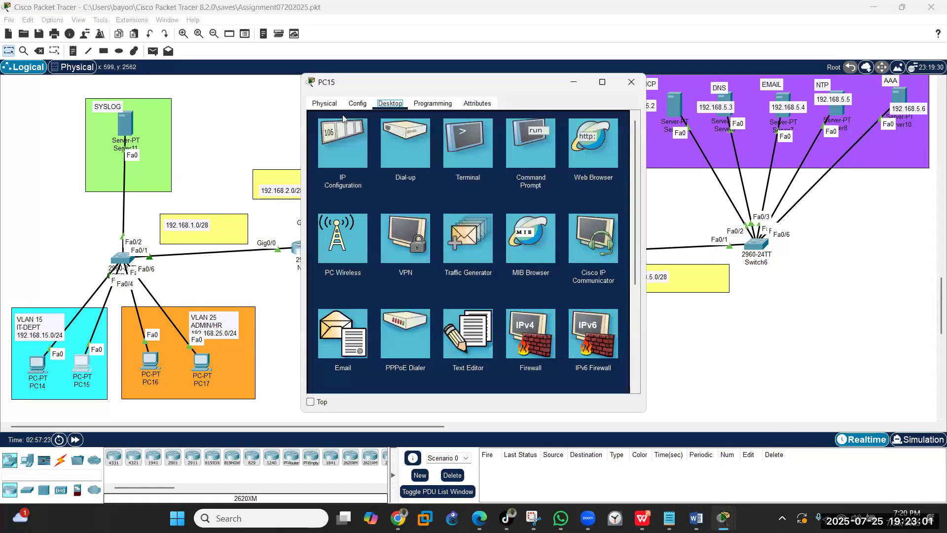
{"action": "left_click", "coordinate": [341, 156]}
{"action": "left_click", "coordinate": [323, 162]}
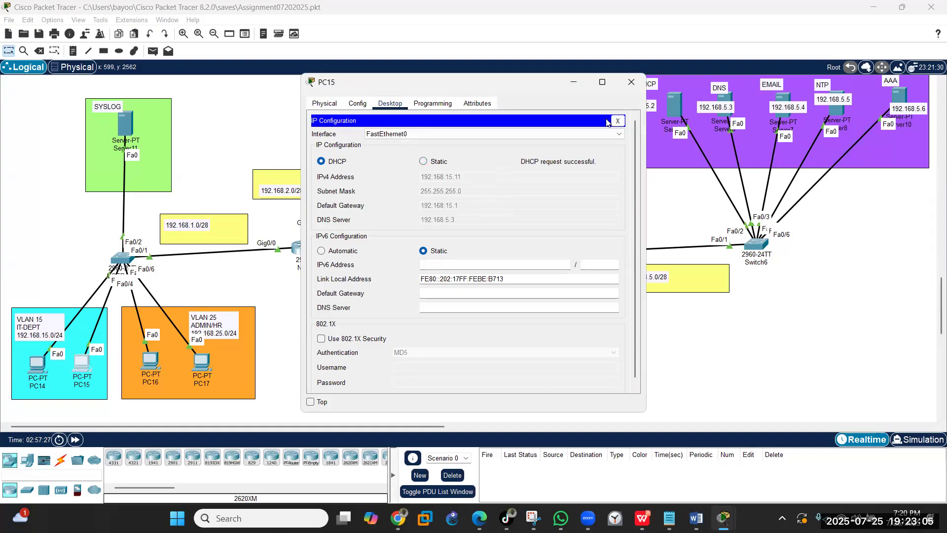
{"action": "left_click", "coordinate": [628, 87]}
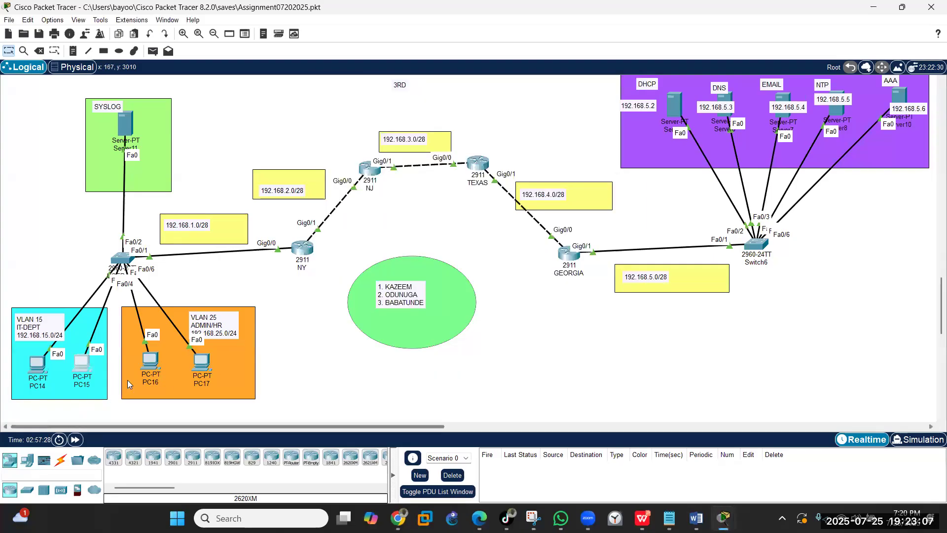
- Switch PC16 and PC17 to static addressing to drop their leases
{"action": "left_click", "coordinate": [151, 360]}
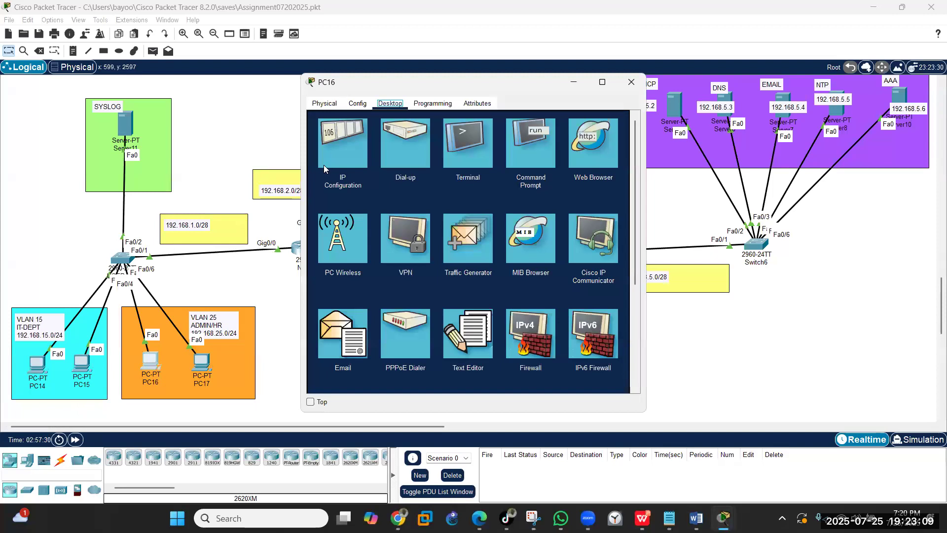
{"action": "left_click", "coordinate": [366, 133]}
{"action": "left_click", "coordinate": [423, 161]}
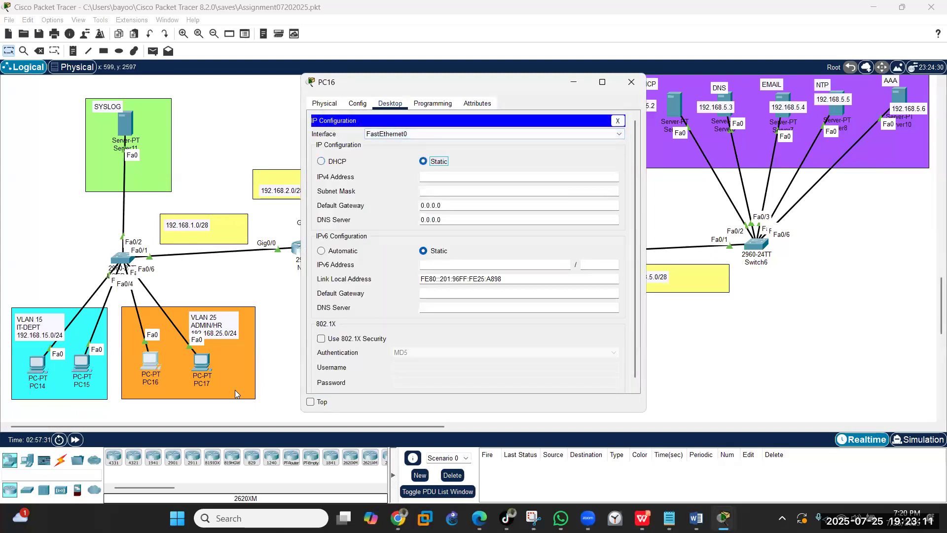
{"action": "left_click", "coordinate": [203, 367]}
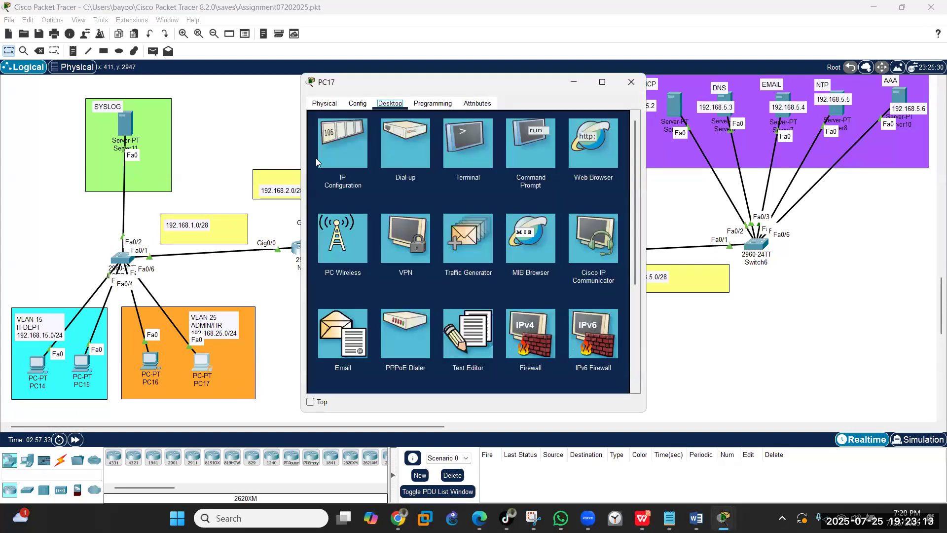
{"action": "left_click", "coordinate": [328, 151]}
{"action": "left_click", "coordinate": [423, 161]}
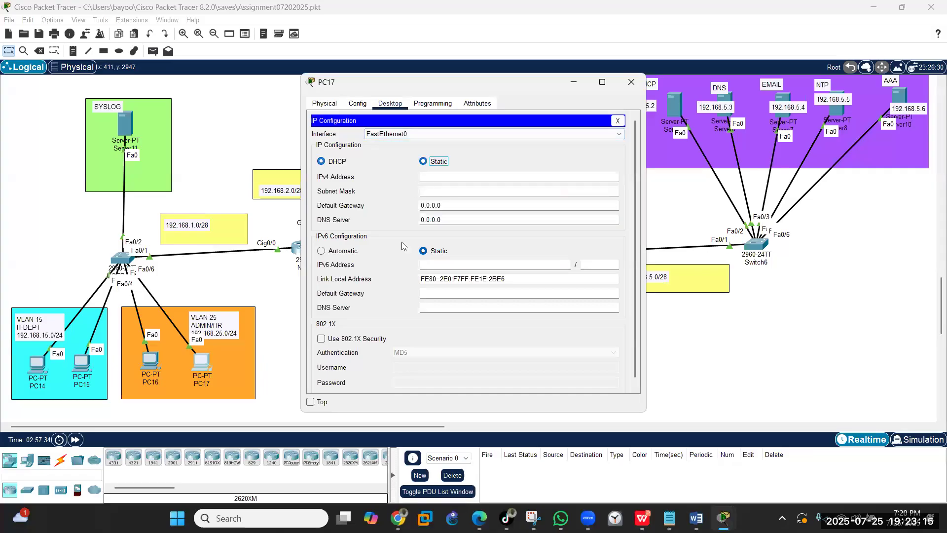
- Set PC16 and PC17 back to DHCP, obtaining 192.168.25.10 and 192.168.25.11, and reopen Switch6
{"action": "left_click", "coordinate": [154, 365]}
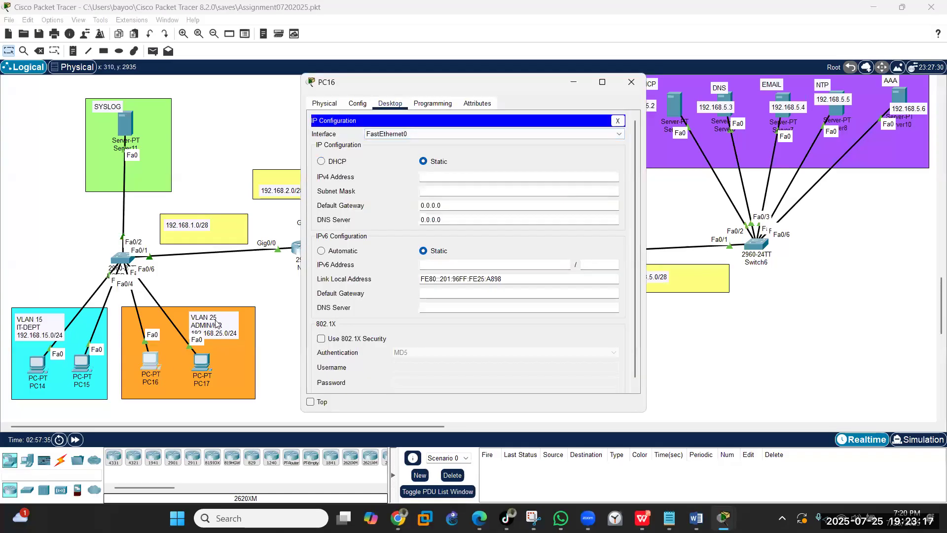
{"action": "left_click", "coordinate": [321, 160]}
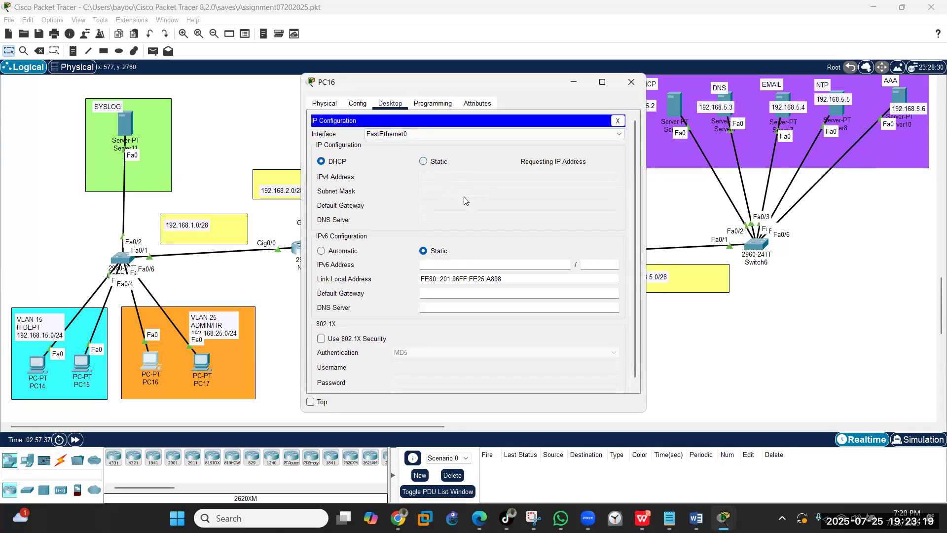
{"action": "left_click", "coordinate": [630, 83]}
{"action": "left_click", "coordinate": [202, 363]}
{"action": "left_click", "coordinate": [321, 163]}
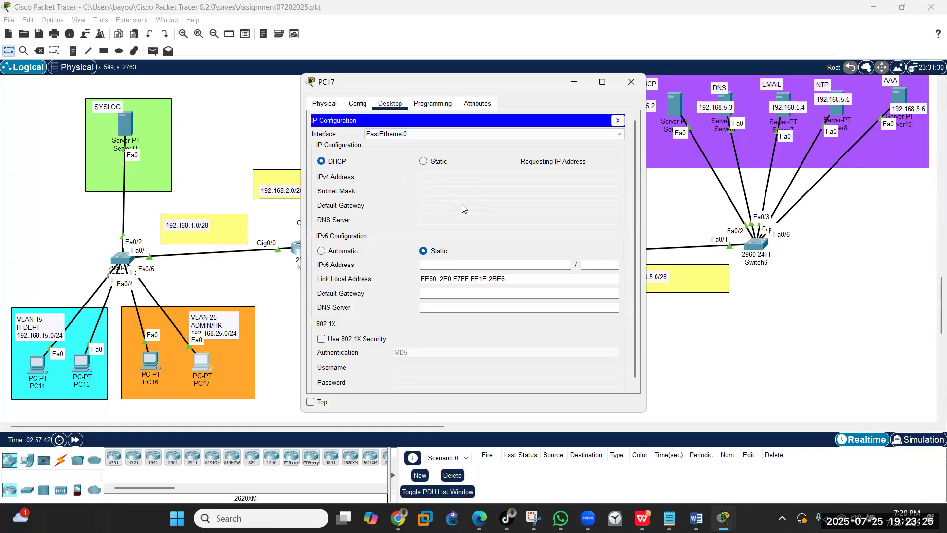
{"action": "left_click", "coordinate": [632, 83]}
{"action": "left_click", "coordinate": [760, 246]}
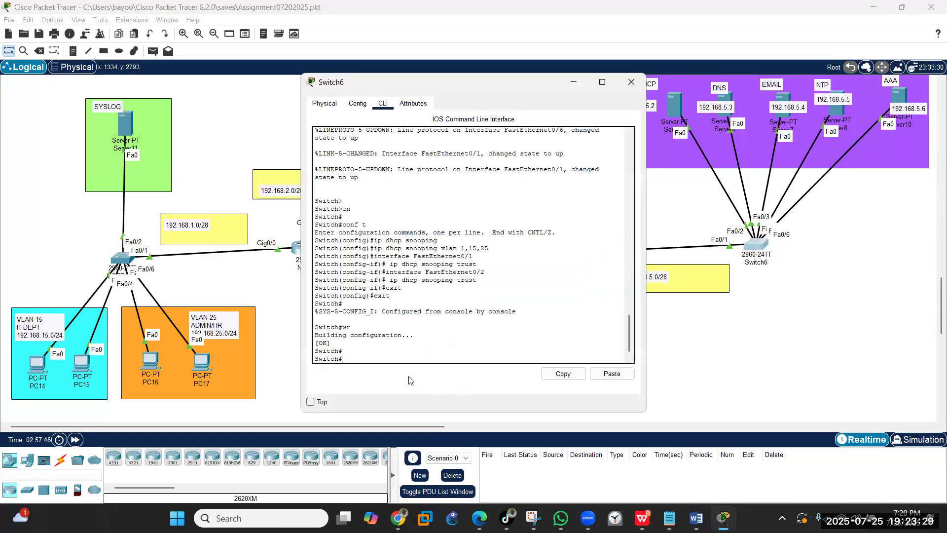
- Show Switch6's running-config dhcp section, confirming snooping on VLANs 1, 15, 25 with two trusted ports, then minimise it
{"action": "type", "text": "show run | sectio"}
{"action": "type", "text": "n | section"}
{"action": "type", "text": " dhcp-snooping"}
{"action": "key", "text": "Return"}
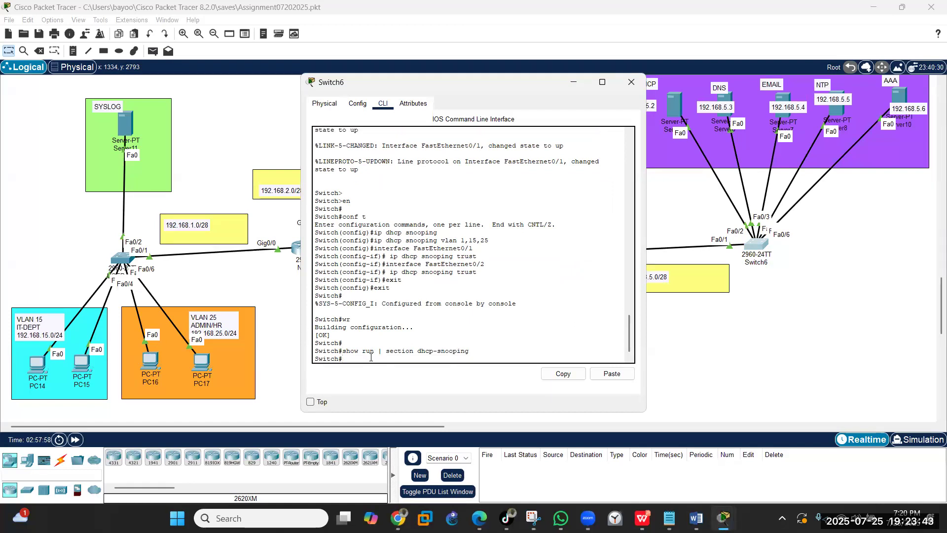
{"action": "key", "text": "Up"}
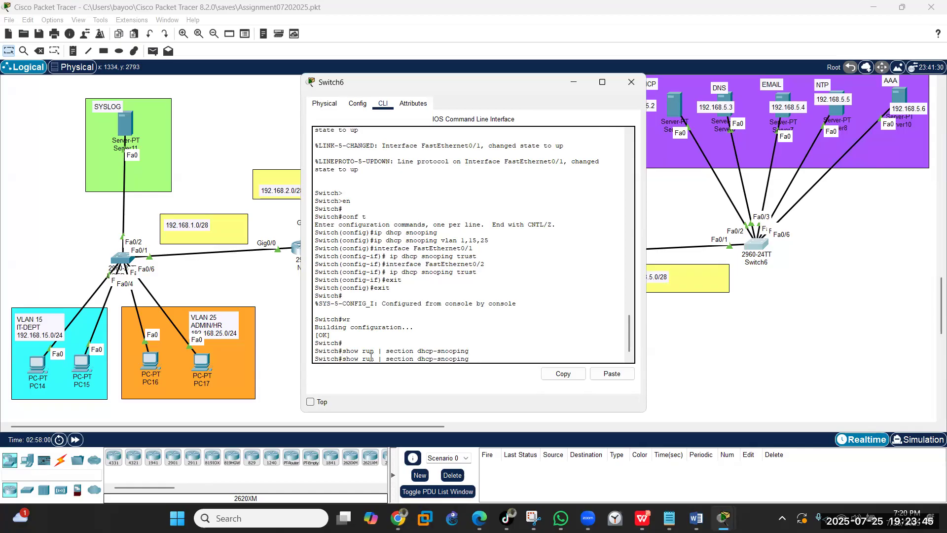
{"action": "key", "text": "BackSpace"}
{"action": "key", "text": "BackSpace"}
{"action": "key", "text": "BackSpace"}
{"action": "key", "text": "BackSpace"}
{"action": "key", "text": "BackSpace"}
{"action": "key", "text": "BackSpace"}
{"action": "key", "text": "BackSpace"}
{"action": "key", "text": "BackSpace"}
{"action": "key", "text": "Return"}
{"action": "key", "text": "Return"}
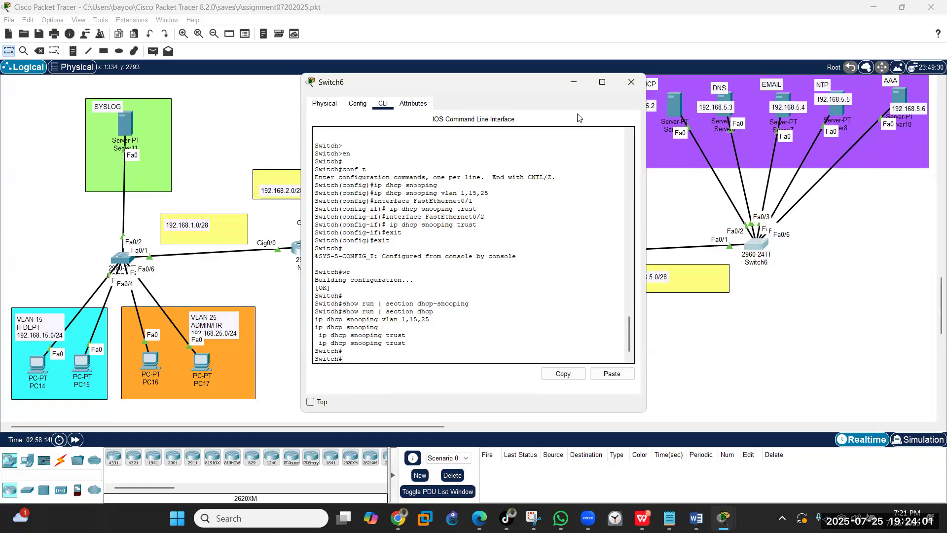
{"action": "left_click", "coordinate": [572, 85]}
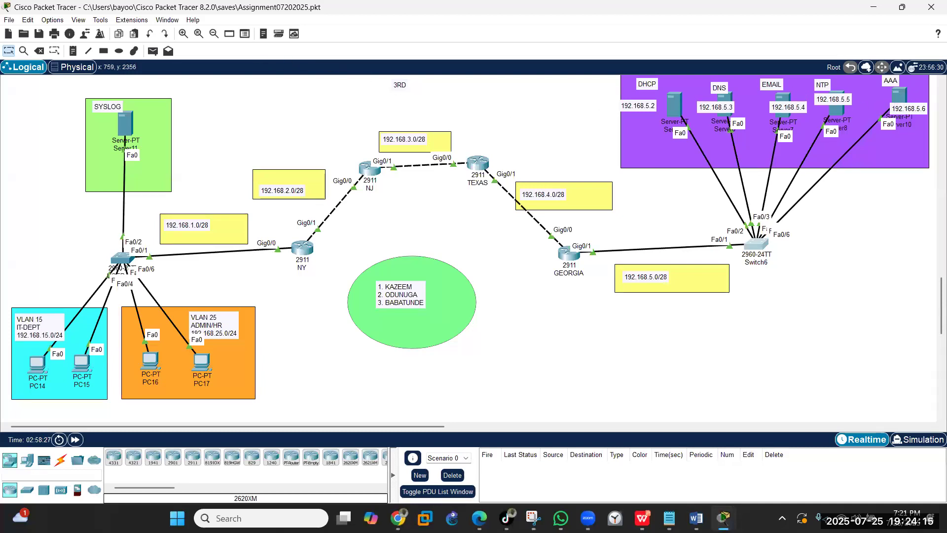
- Give Server6 the IP address 192.168.5.3 with subnet mask 255.255.255.240
{"action": "left_click", "coordinate": [727, 99]}
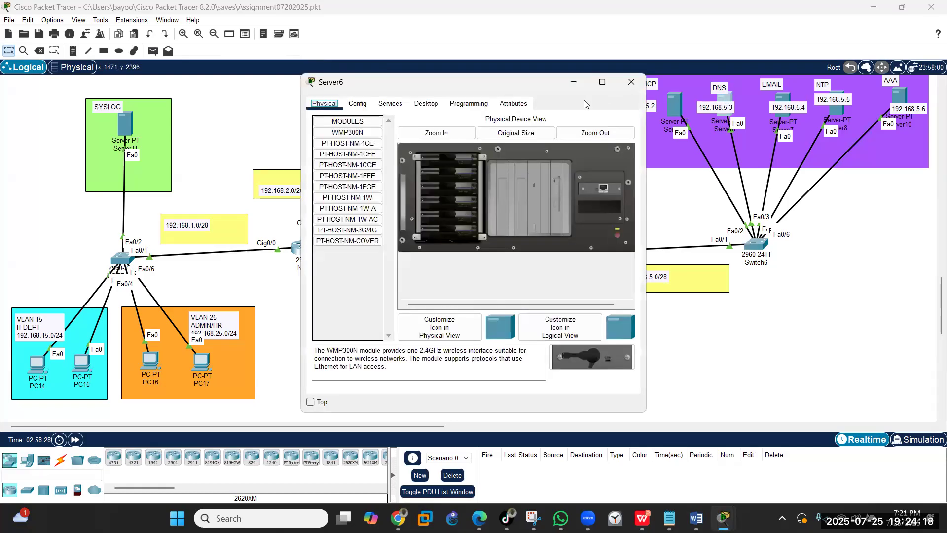
{"action": "left_click", "coordinate": [426, 103]}
{"action": "left_click", "coordinate": [361, 136]}
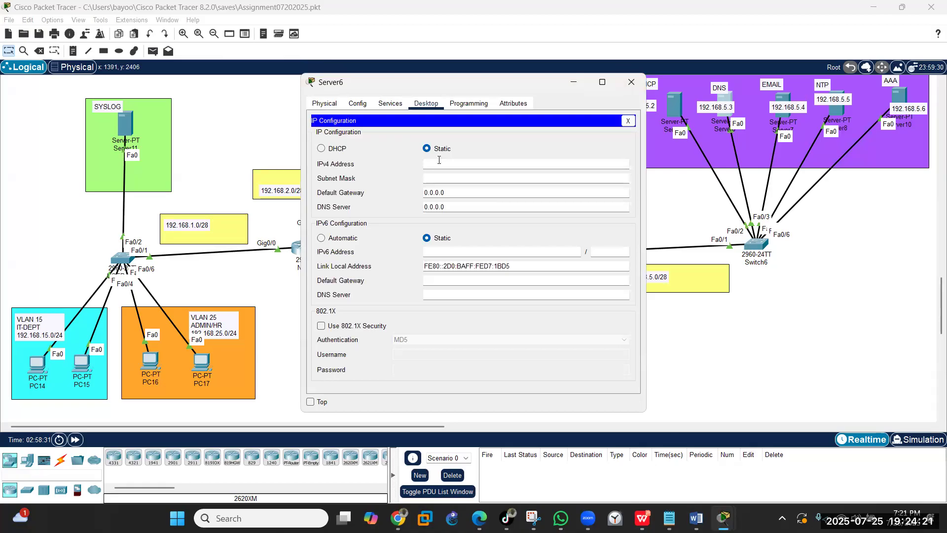
{"action": "type", "text": "192.168.5.3"}
{"action": "key", "text": "Tab"}
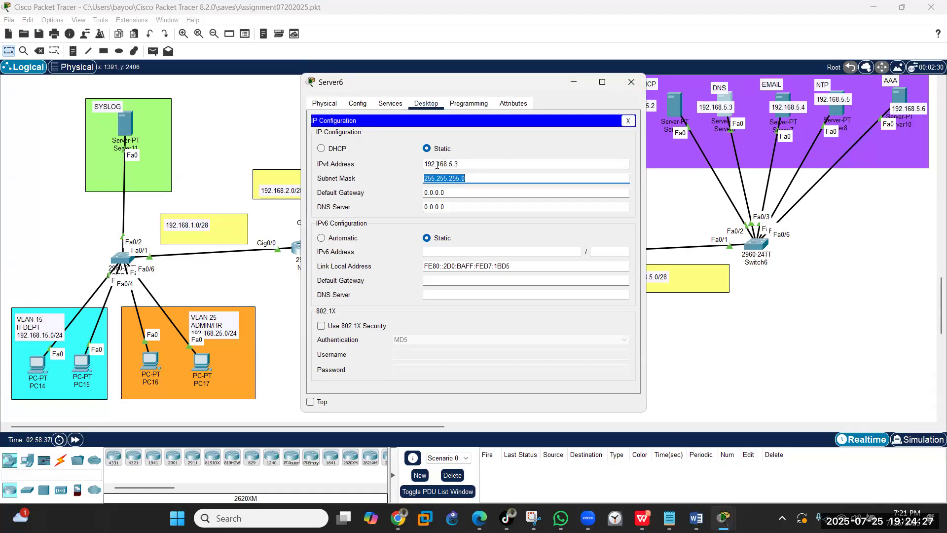
{"action": "left_click", "coordinate": [473, 181]}
{"action": "key", "text": "BackSpace"}
{"action": "type", "text": "240"}
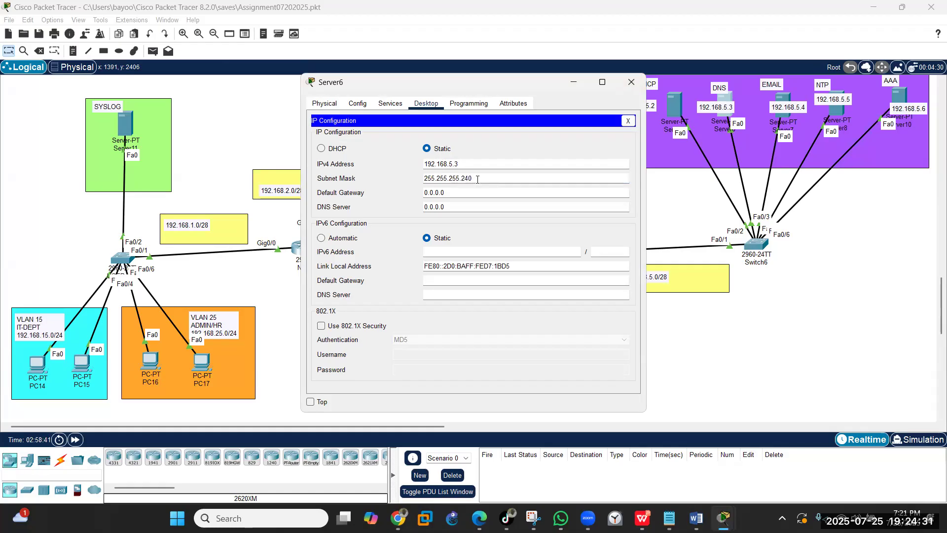
{"action": "double_click", "coordinate": [458, 181]}
{"action": "double_click", "coordinate": [458, 181]}
{"action": "right_click", "coordinate": [481, 197]}
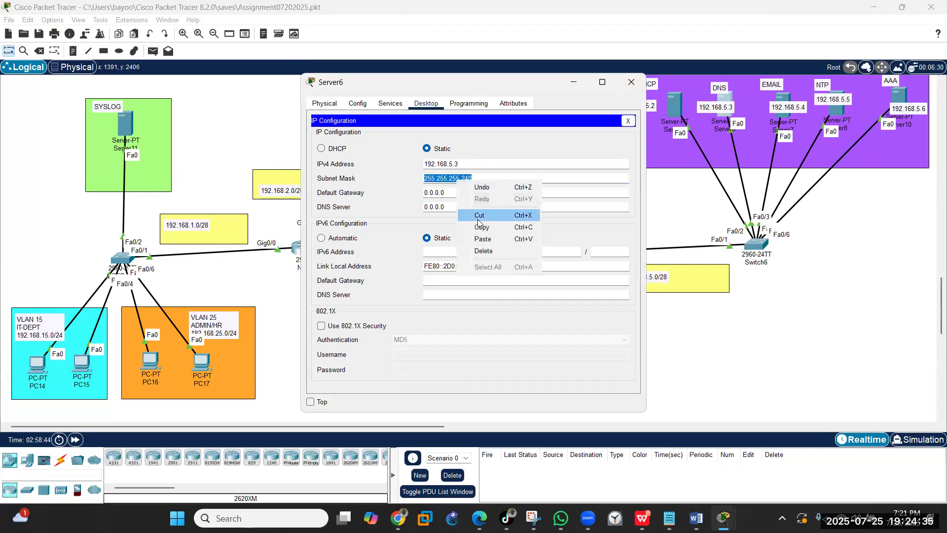
{"action": "left_click", "coordinate": [481, 230]}
- Set Server6's default gateway to 192.168.5.1 and DNS server to 192.168.5.3
{"action": "left_click", "coordinate": [469, 197]}
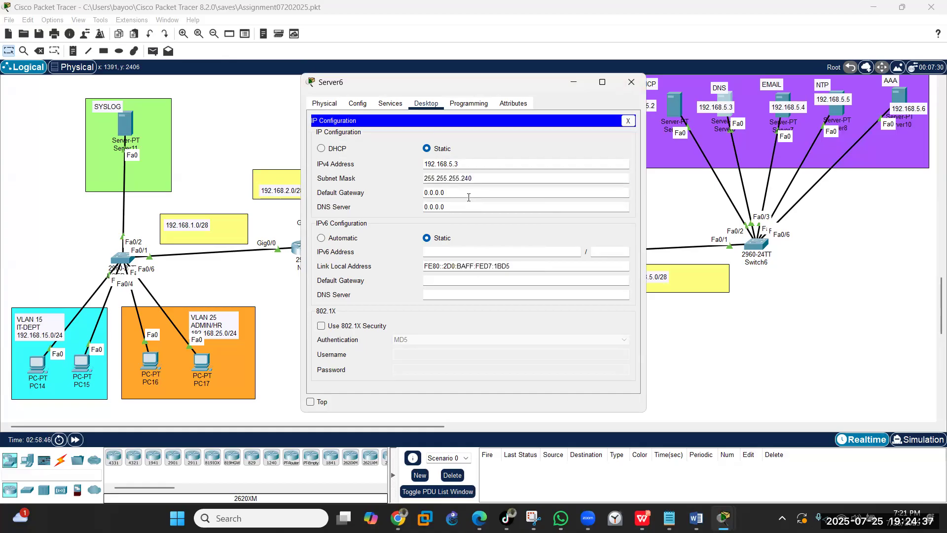
{"action": "key", "text": "BackSpace"}
{"action": "key", "text": "BackSpace"}
{"action": "key", "text": "BackSpace"}
{"action": "key", "text": "BackSpace"}
{"action": "key", "text": "BackSpace"}
{"action": "key", "text": "BackSpace"}
{"action": "type", "text": "192.15"}
{"action": "key", "text": "BackSpace"}
{"action": "type", "text": "68.5"}
{"action": "key", "text": "Tab"}
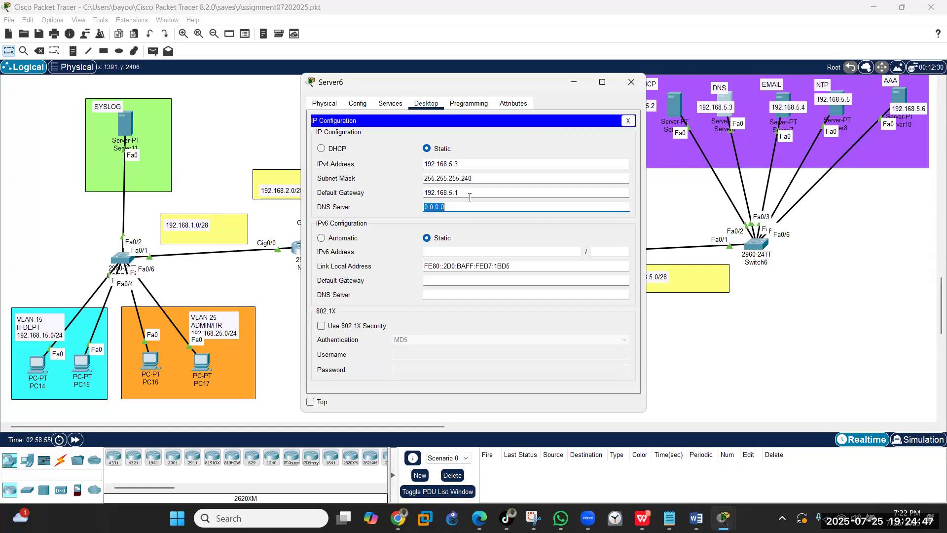
{"action": "type", "text": "192.168.5"}
{"action": "key", "text": "BackSpace"}
{"action": "type", "text": "3"}
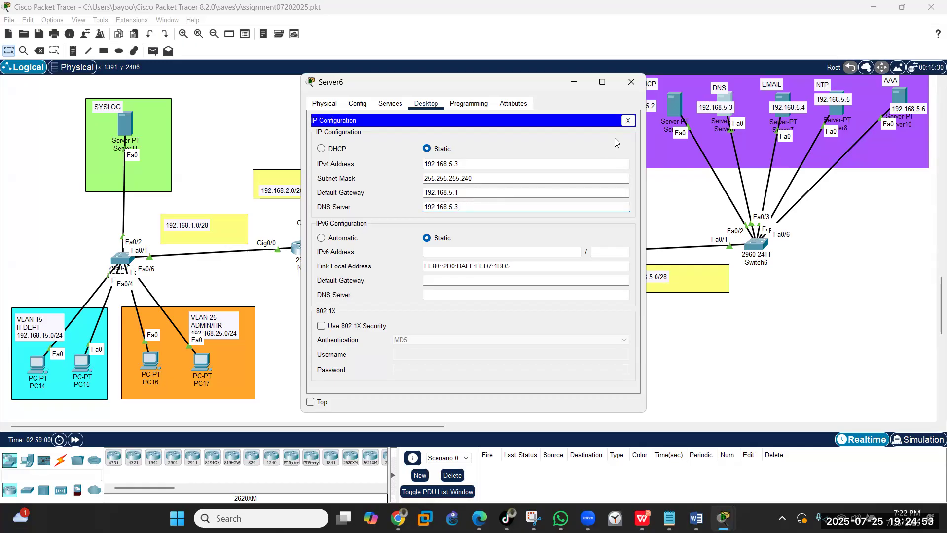
{"action": "left_click", "coordinate": [628, 121]}
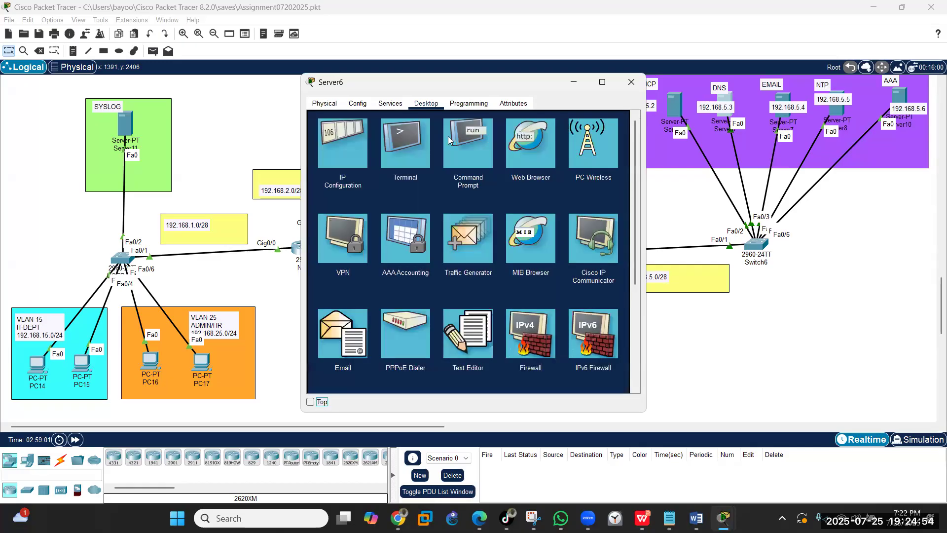
- Turn on Server6's DNS service and add an A record dhpc-server → 192.168.5.2
{"action": "left_click", "coordinate": [396, 106]}
{"action": "left_click", "coordinate": [344, 176]}
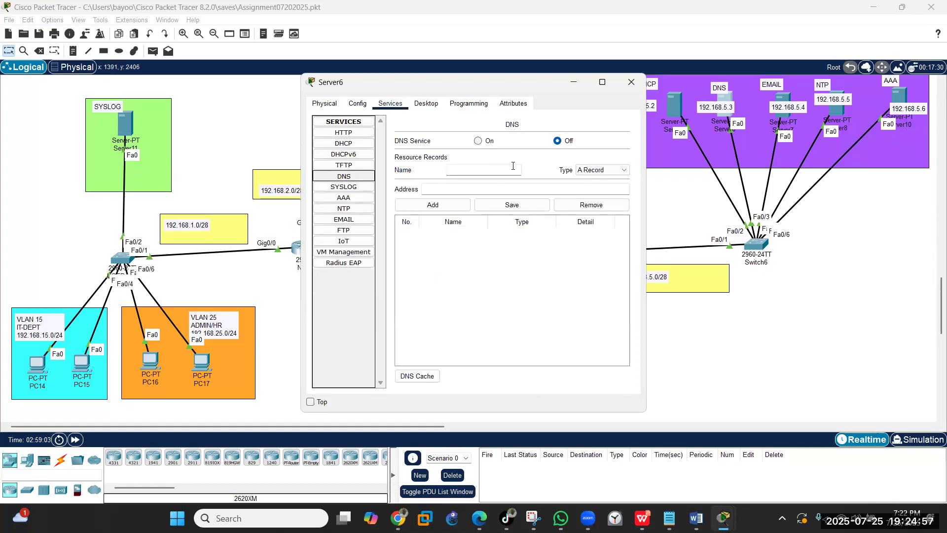
{"action": "left_click", "coordinate": [485, 141]}
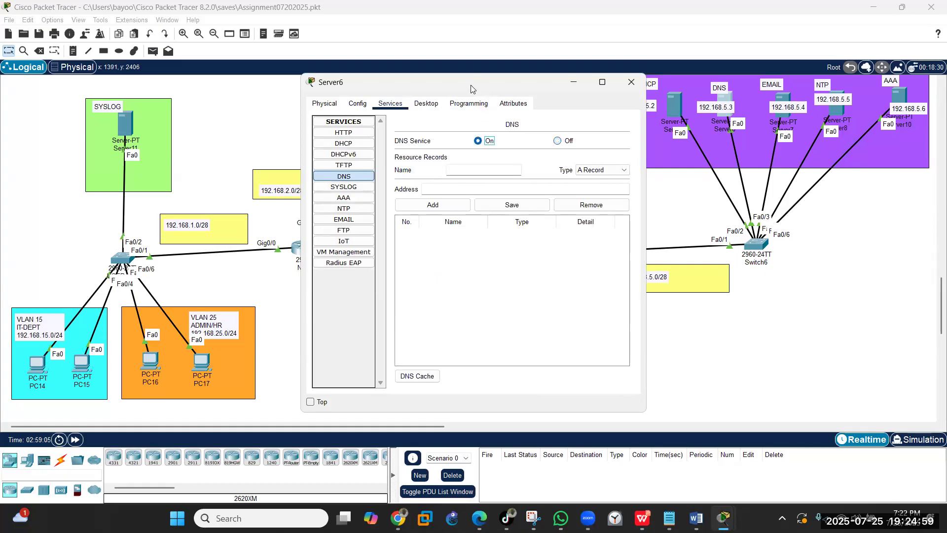
{"action": "left_click_drag", "start_coordinate": [471, 88], "coordinate": [390, 79]}
{"action": "left_click", "coordinate": [383, 159]}
{"action": "type", "text": "dhpc-server"}
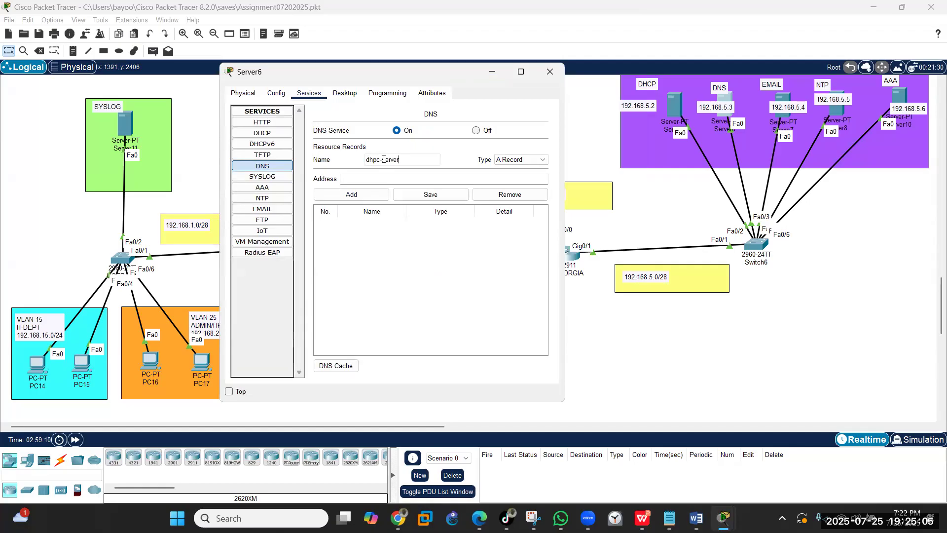
{"action": "left_click", "coordinate": [377, 175]}
{"action": "type", "text": "192.168.5.2"}
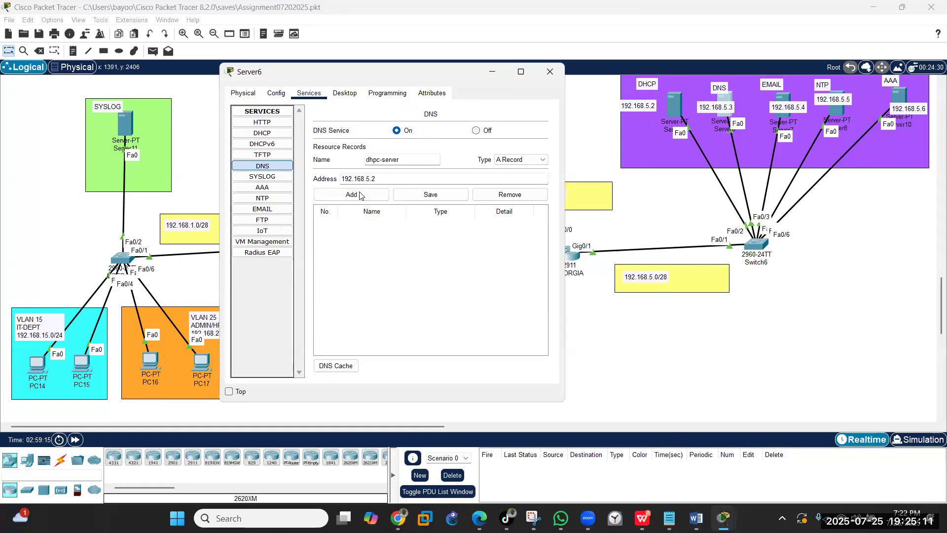
{"action": "left_click", "coordinate": [359, 195]}
- Add DNS A records maroof.com → 192.168.5.4 and ntp-server → 192.168.5.5
{"action": "left_click", "coordinate": [385, 158]}
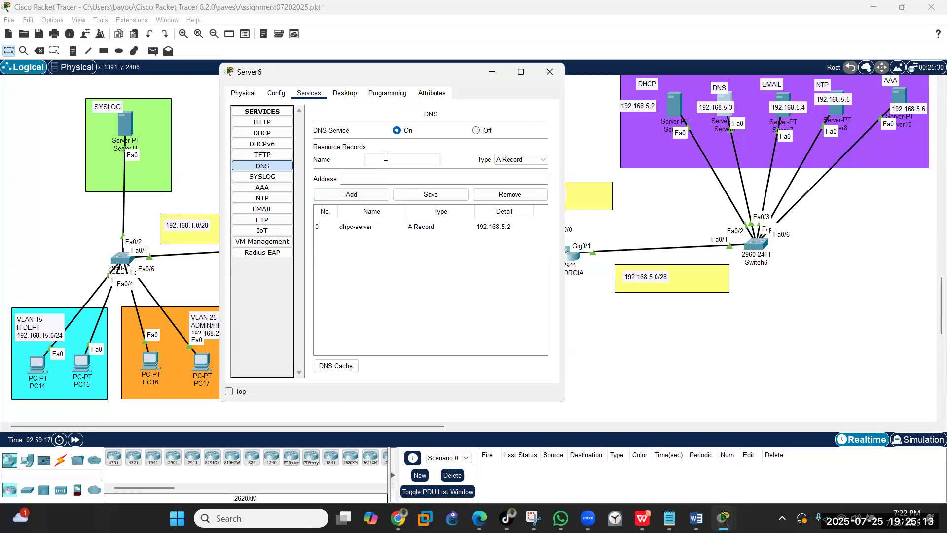
{"action": "type", "text": "maroof.com"}
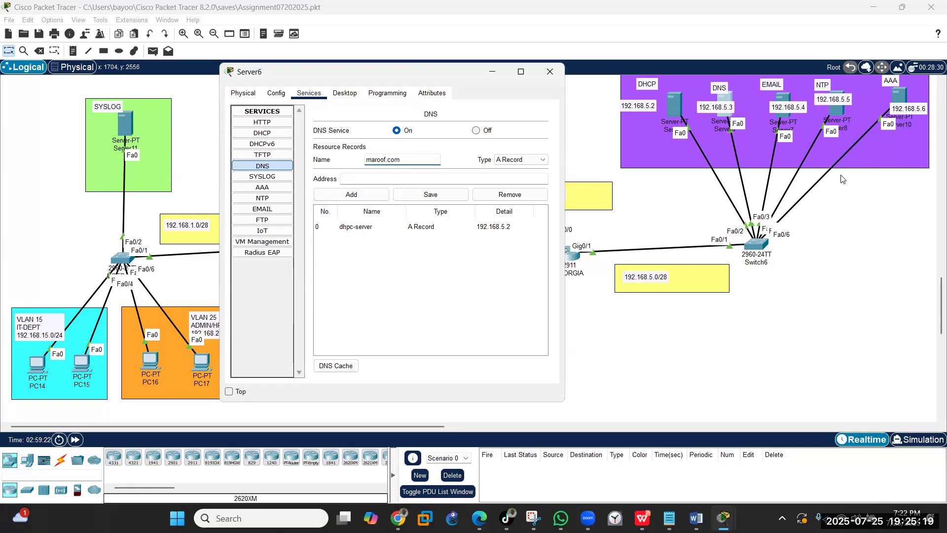
{"action": "left_click", "coordinate": [411, 180]}
{"action": "type", "text": "192.168"}
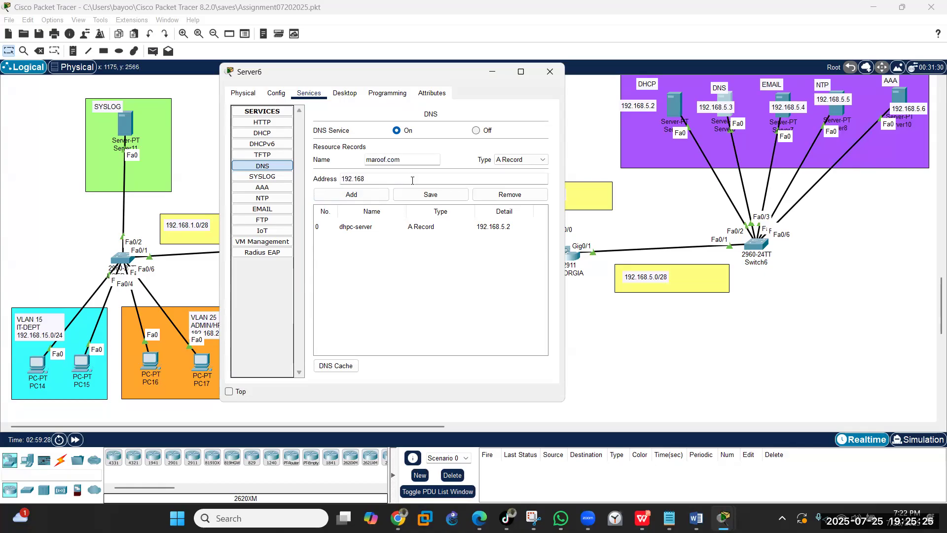
{"action": "type", "text": ".5.4"}
{"action": "left_click", "coordinate": [341, 195]}
{"action": "left_click", "coordinate": [393, 158]}
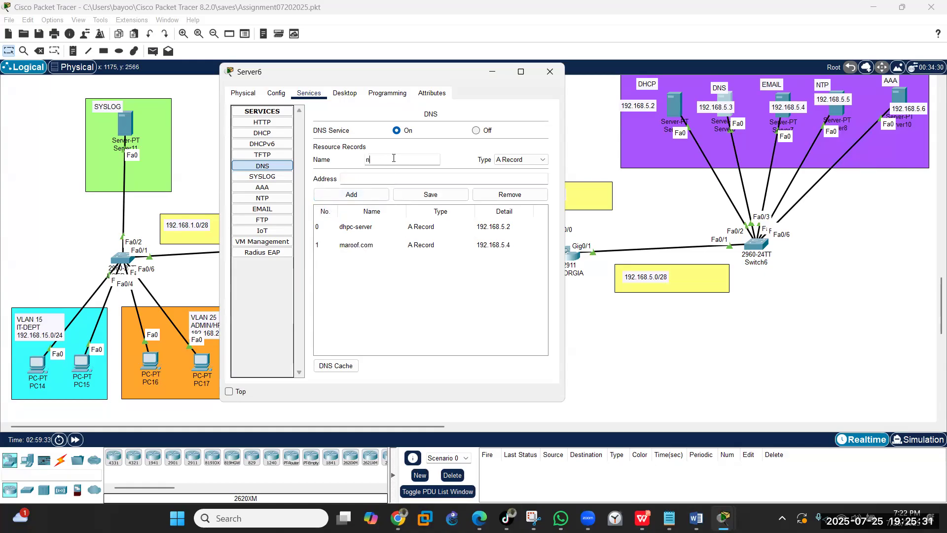
{"action": "type", "text": "ntp-server"}
{"action": "left_click", "coordinate": [397, 181]}
{"action": "type", "text": "192.168.5.5"}
{"action": "left_click", "coordinate": [375, 193]}
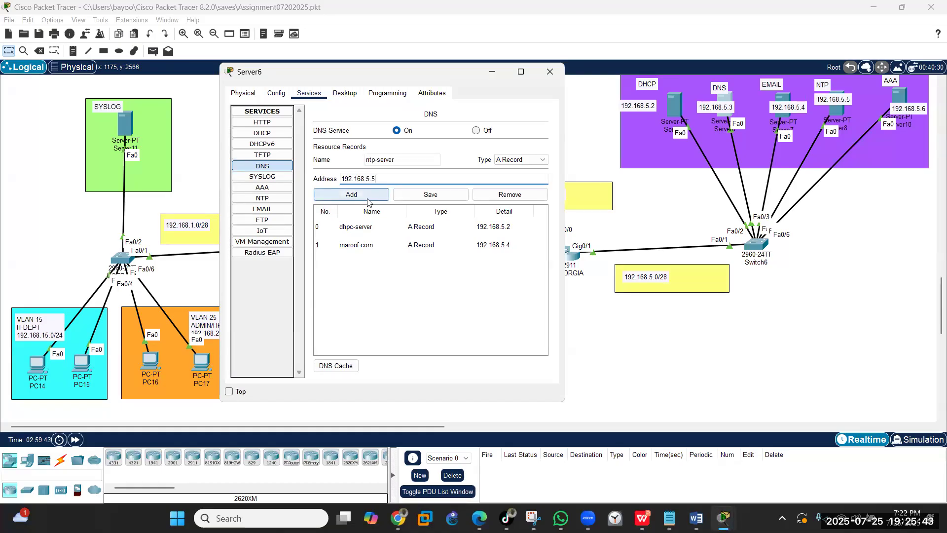
- Add the aaa DNS A record with an address ending in .6
{"action": "left_click", "coordinate": [395, 159]}
{"action": "type", "text": "AAA"}
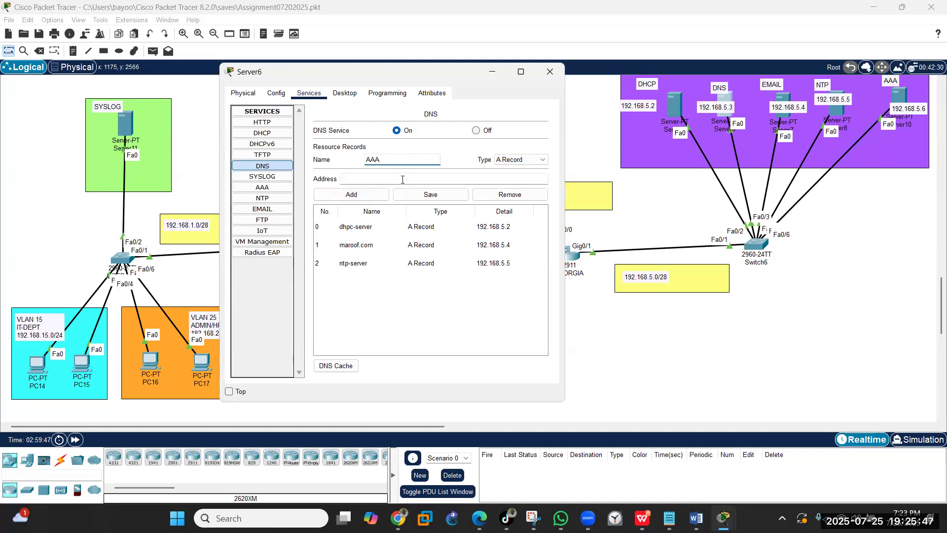
{"action": "left_click", "coordinate": [403, 179]}
{"action": "type", "text": "192.168"}
{"action": "key", "text": "BackSpace"}
{"action": "type", "text": ".6"}
{"action": "left_click", "coordinate": [348, 195]}
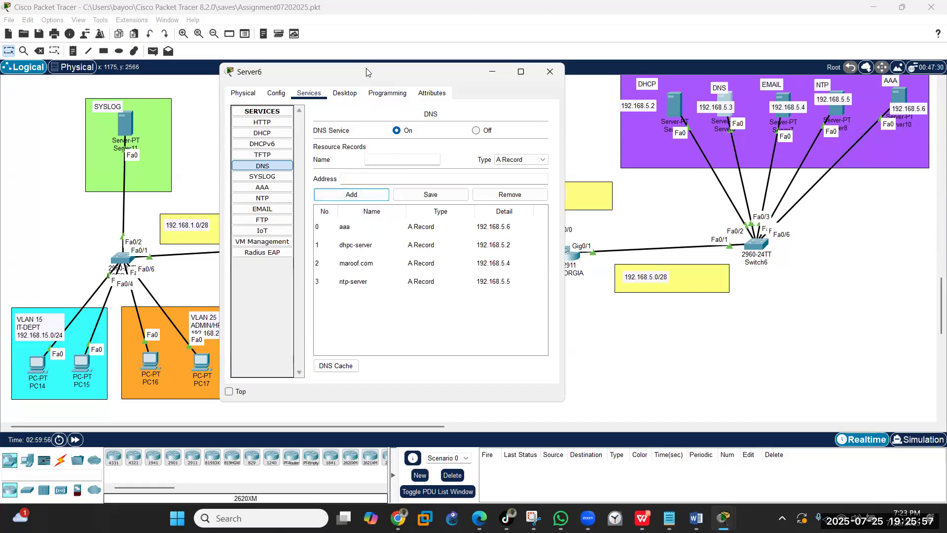
- Add the syslog DNS A record pointing to 192.168.1.5
{"action": "left_click_drag", "start_coordinate": [366, 71], "coordinate": [591, 93]}
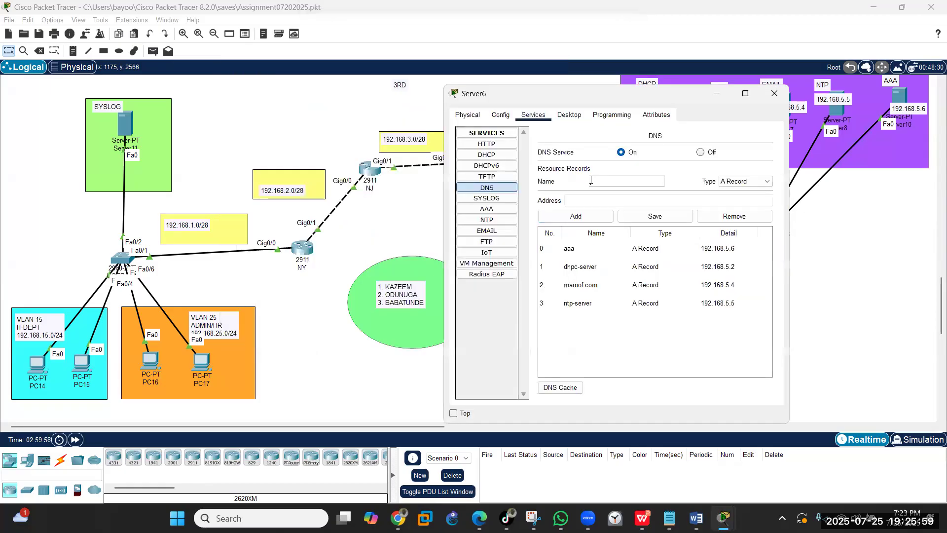
{"action": "left_click", "coordinate": [590, 181]}
{"action": "type", "text": "syslog"}
{"action": "left_click", "coordinate": [601, 203]}
{"action": "type", "text": "192.168.1.5"}
{"action": "left_click", "coordinate": [580, 221]}
- Enter a pc14 record with address 192.168.15.10 and copy that address
{"action": "left_click", "coordinate": [605, 181]}
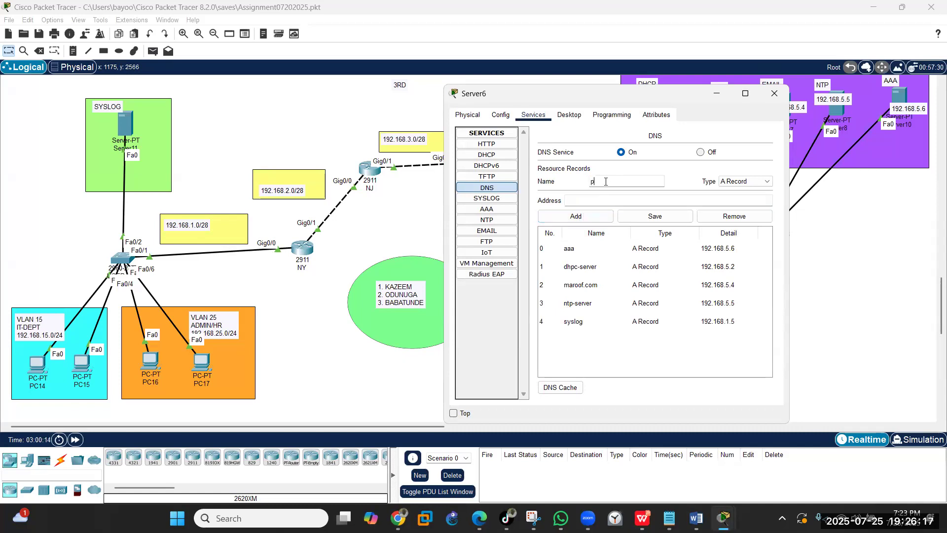
{"action": "type", "text": "pc14"}
{"action": "left_click", "coordinate": [589, 200]}
{"action": "type", "text": "192.168.15.10"}
{"action": "key", "text": "ctrl+a"}
{"action": "right_click", "coordinate": [569, 199]}
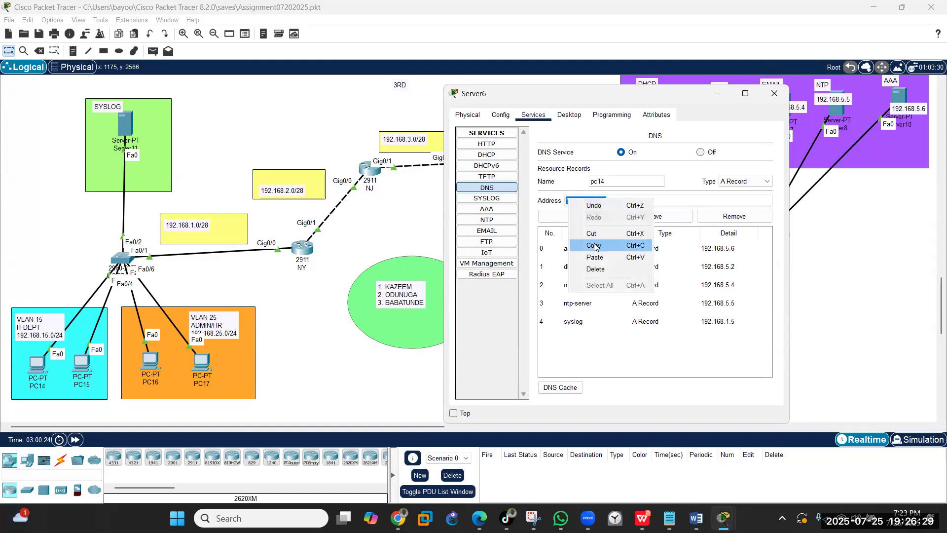
{"action": "left_click", "coordinate": [594, 246]}
- Add the pc14 DNS record and confirm PC14's DHCP-assigned address
{"action": "left_click", "coordinate": [576, 216]}
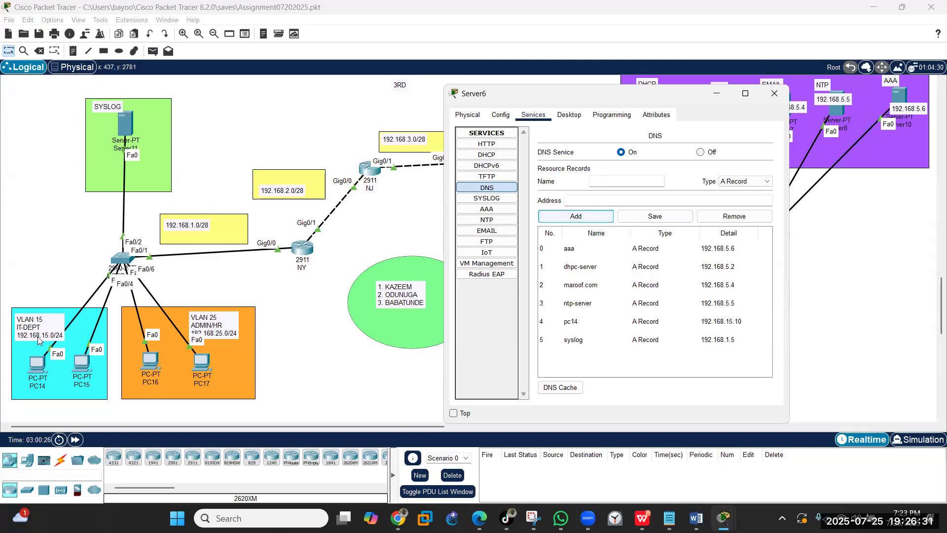
{"action": "left_click", "coordinate": [37, 365]}
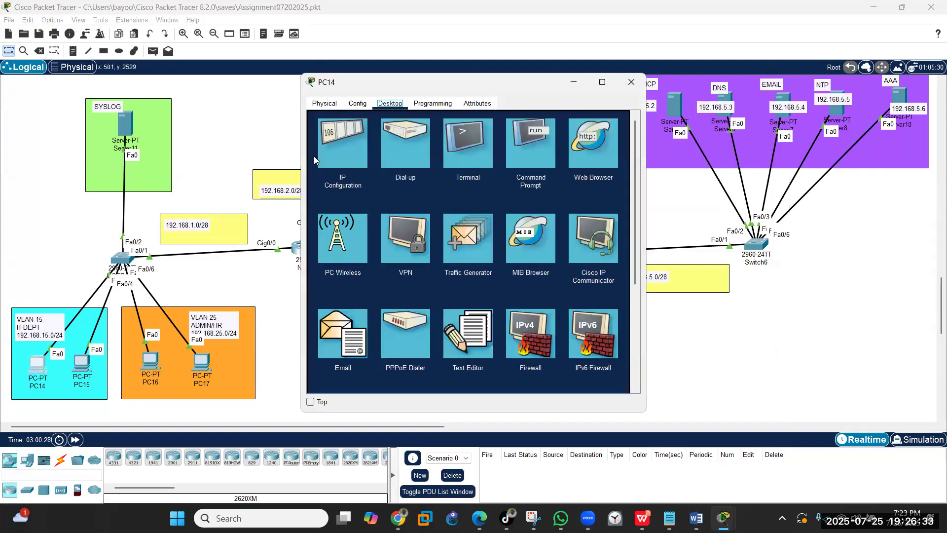
{"action": "left_click", "coordinate": [333, 148]}
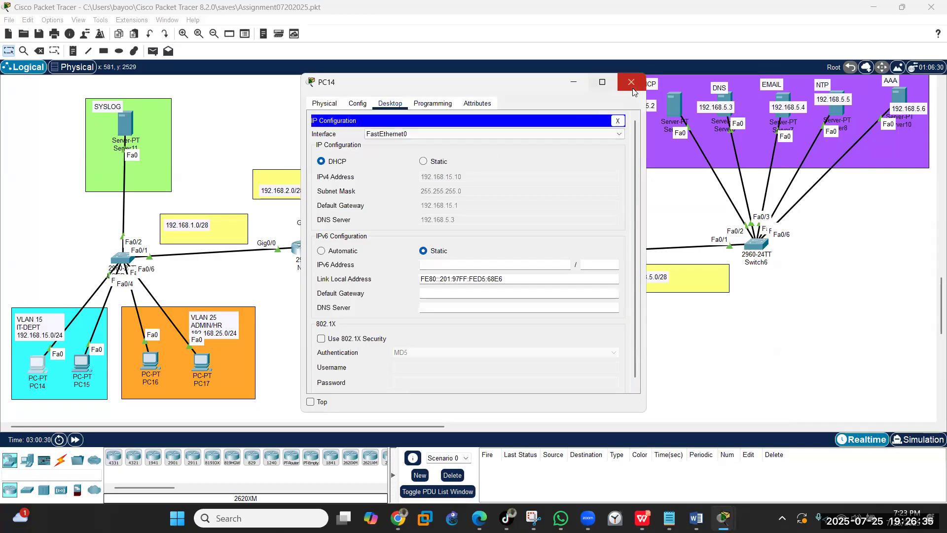
{"action": "left_click", "coordinate": [282, 107]}
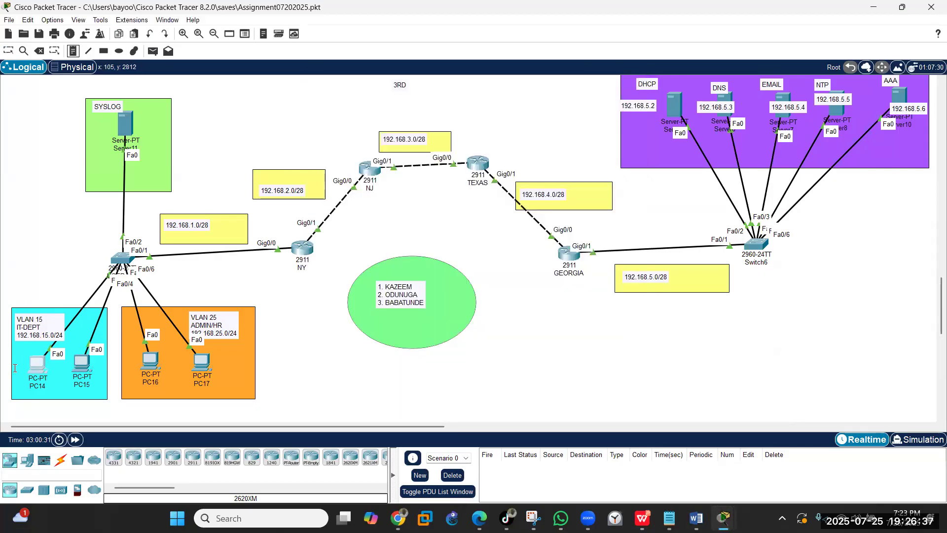
- Label PC14 and PC15 with notes 192.168.15.10 and 192.168.15.11
{"action": "left_click", "coordinate": [13, 392]}
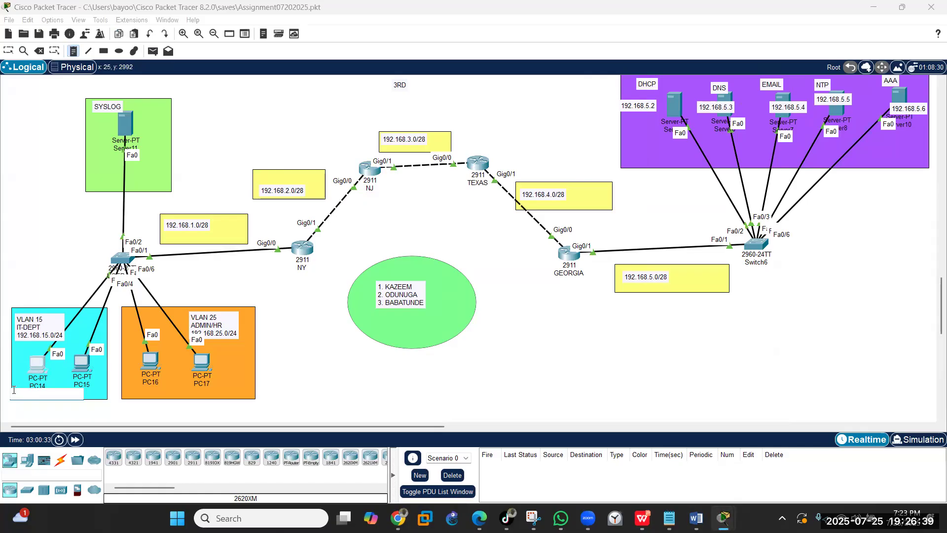
{"action": "type", "text": "192.168.15.10"}
{"action": "left_click", "coordinate": [70, 388]}
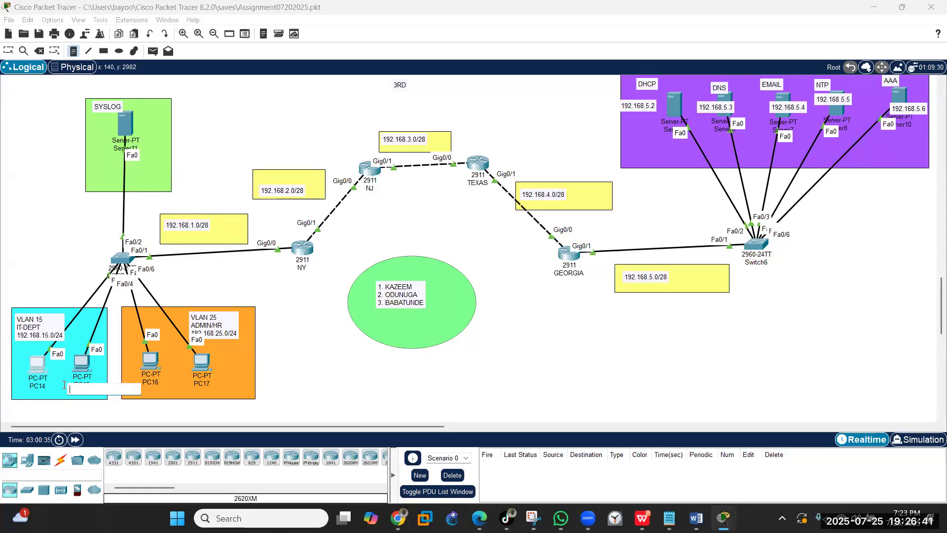
{"action": "left_click", "coordinate": [60, 388]}
{"action": "key", "text": "ctrl+v"}
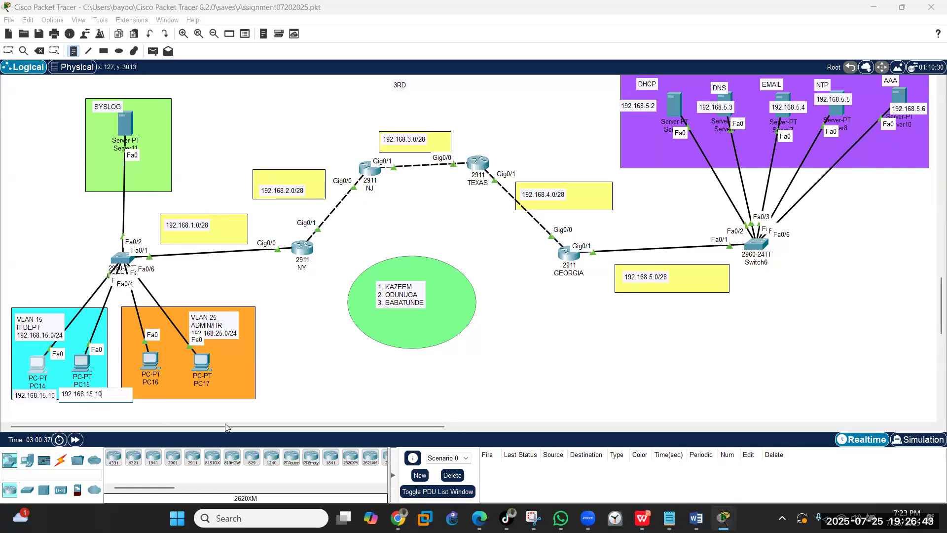
{"action": "key", "text": "BackSpace"}
{"action": "type", "text": "1"}
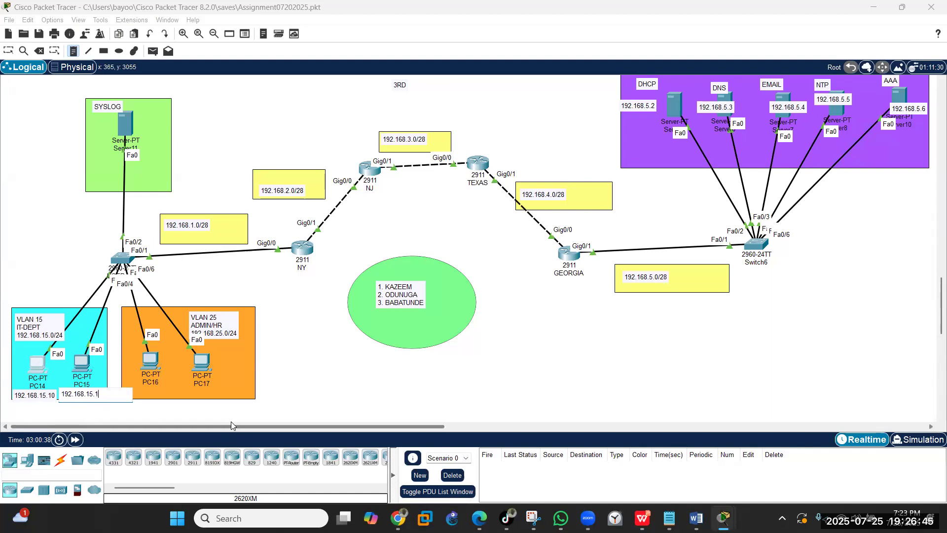
{"action": "left_click", "coordinate": [128, 383]}
- Label PC16 and PC17 with notes 192.168.25.10 and 192.168.25.11
{"action": "key", "text": "ctrl+v"}
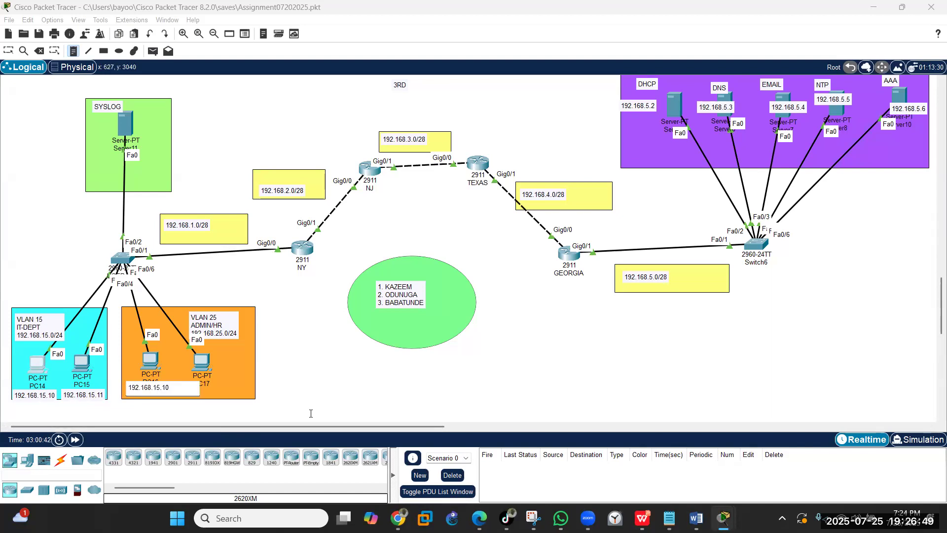
{"action": "key", "text": "BackSpace"}
{"action": "key", "text": "BackSpace"}
{"action": "key", "text": "BackSpace"}
{"action": "key", "text": "BackSpace"}
{"action": "key", "text": "BackSpace"}
{"action": "type", "text": "25.10"}
{"action": "left_click", "coordinate": [213, 360]}
{"action": "key", "text": "ctrl+v"}
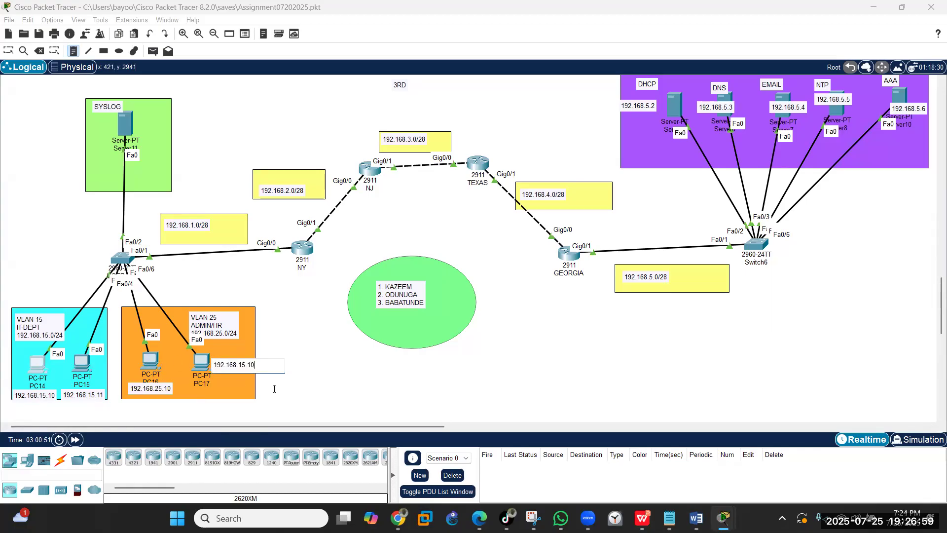
{"action": "key", "text": "BackSpace"}
{"action": "key", "text": "BackSpace"}
{"action": "key", "text": "BackSpace"}
{"action": "key", "text": "BackSpace"}
{"action": "key", "text": "BackSpace"}
{"action": "type", "text": "25"}
- Label the SYSLOG server with a 192.168.1.5 note, then reopen Server6
{"action": "left_click", "coordinate": [137, 108]}
{"action": "type", "text": "192.168.15.10"}
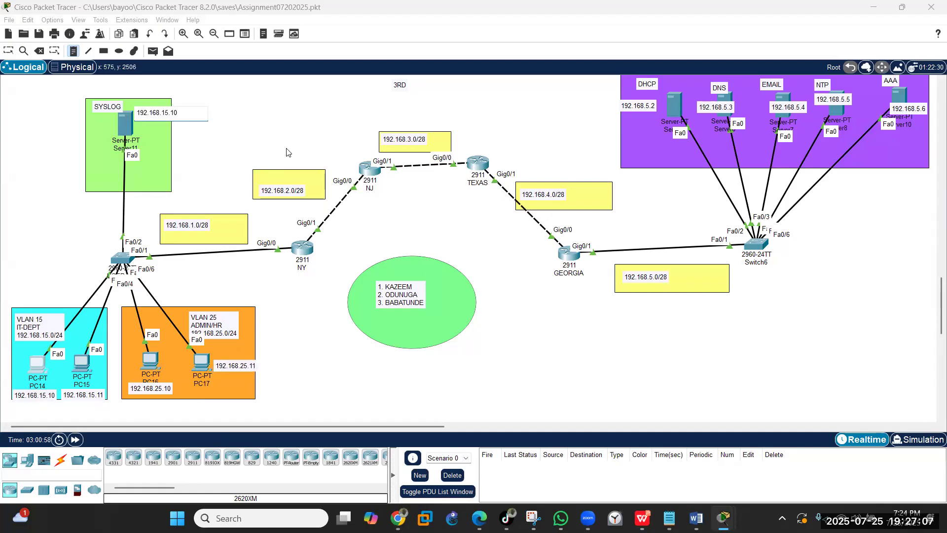
{"action": "key", "text": "BackSpace"}
{"action": "key", "text": "BackSpace"}
{"action": "key", "text": "BackSpace"}
{"action": "key", "text": "BackSpace"}
{"action": "type", "text": ".5"}
{"action": "left_click", "coordinate": [10, 49]}
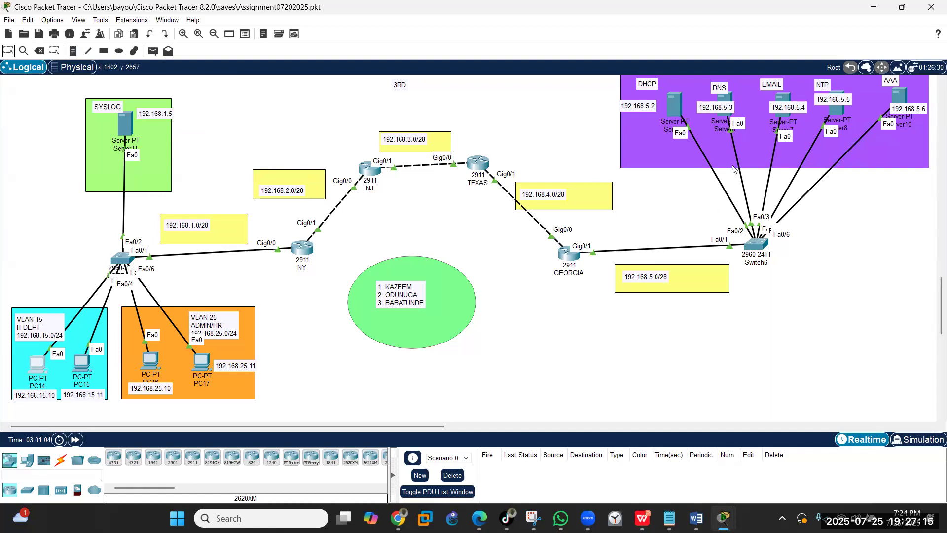
{"action": "left_click", "coordinate": [723, 101]}
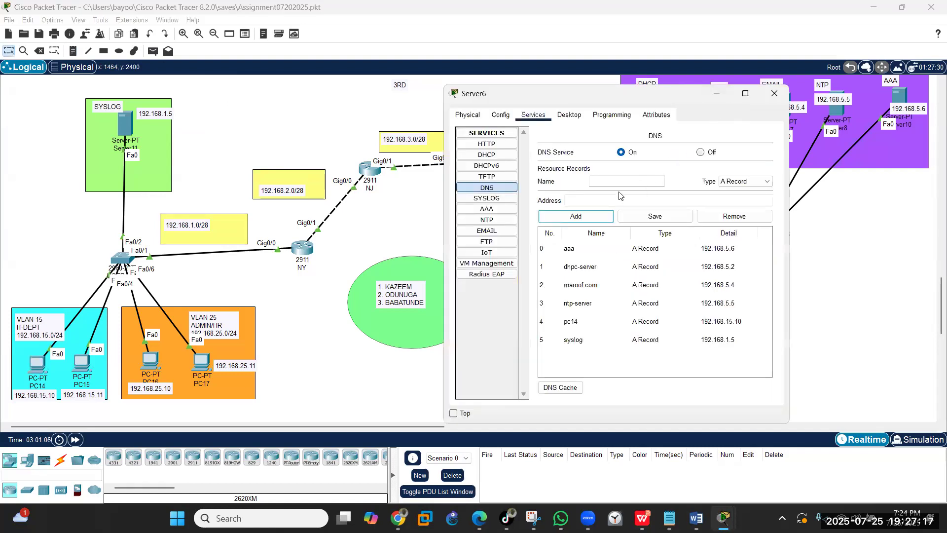
- Add DNS A records pc15 (192.168.15.11) and pc16 (192.168.25.10) on Server6
{"action": "left_click", "coordinate": [606, 181]}
{"action": "type", "text": "pc15"}
{"action": "left_click", "coordinate": [590, 203]}
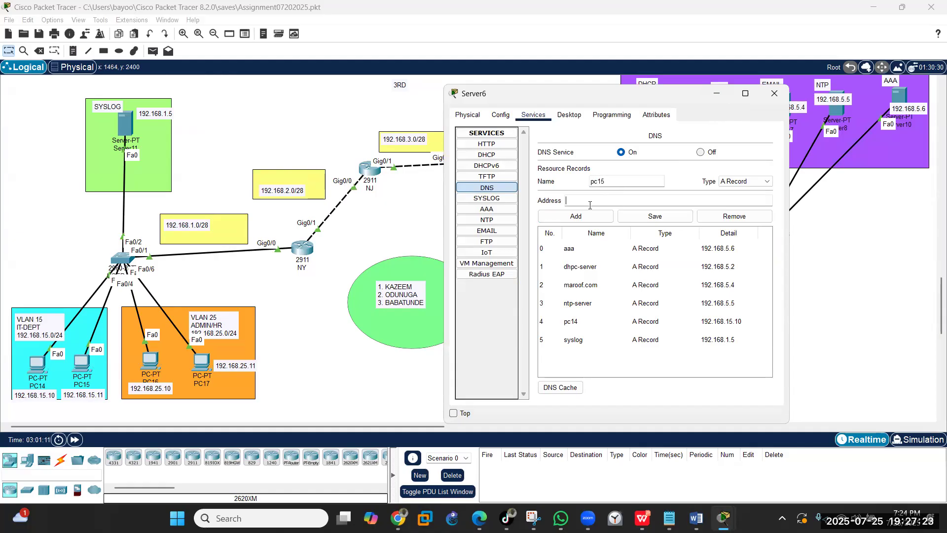
{"action": "type", "text": "192.168.15.10"}
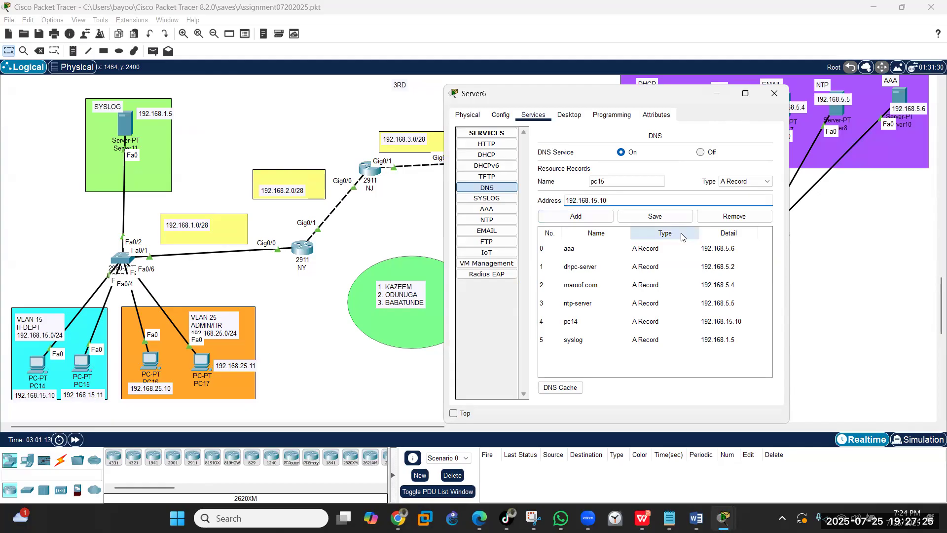
{"action": "type", "text": "1"}
{"action": "left_click", "coordinate": [587, 220]}
{"action": "left_click", "coordinate": [594, 186]}
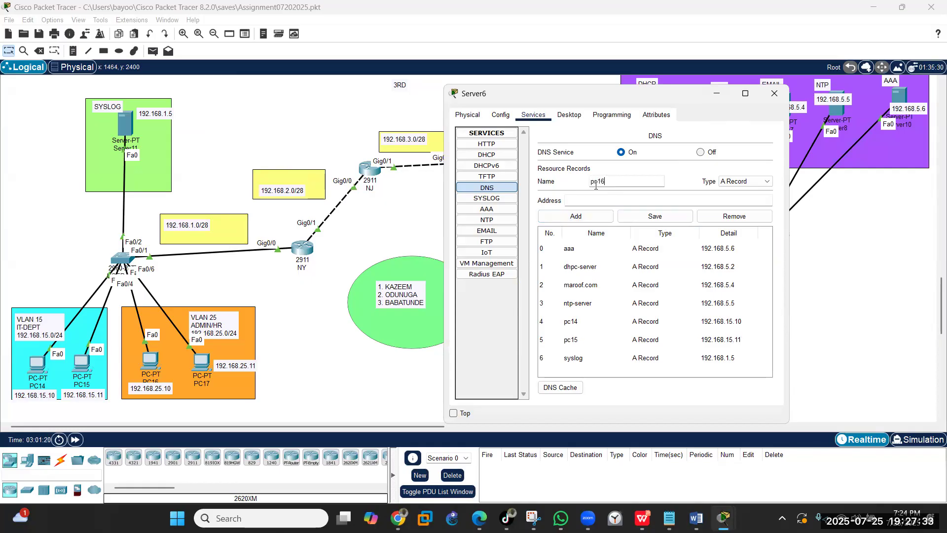
{"action": "left_click", "coordinate": [598, 201]}
{"action": "type", "text": "192.168.15.10"}
{"action": "key", "text": "BackSpace"}
{"action": "key", "text": "BackSpace"}
{"action": "key", "text": "BackSpace"}
{"action": "left_click", "coordinate": [590, 218]}
- Add the pc17 A record (192.168.25.11) and close Server6's window
{"action": "left_click", "coordinate": [604, 181]}
{"action": "type", "text": "pc"}
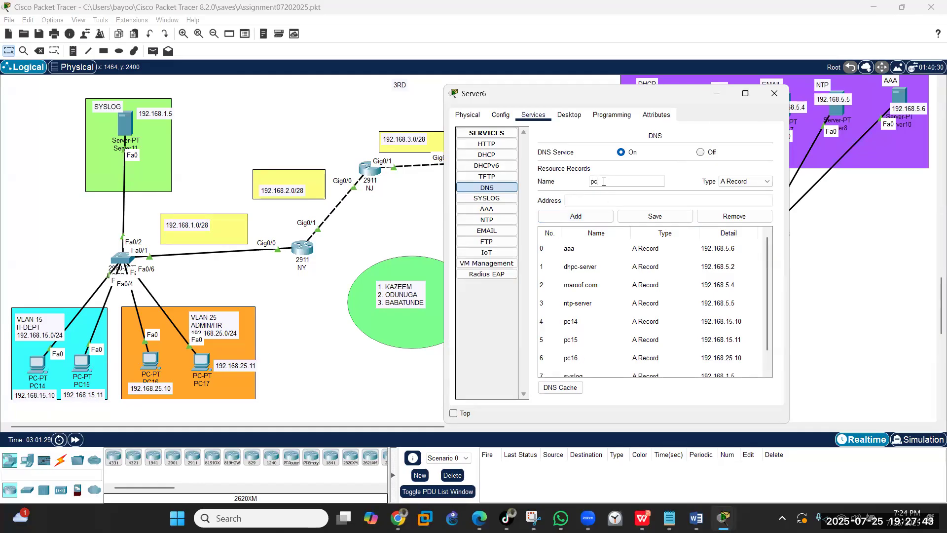
{"action": "type", "text": "1"}
{"action": "left_click", "coordinate": [601, 199]}
{"action": "type", "text": "192.168.15.10"}
{"action": "type", "text": "25.11"}
{"action": "left_click", "coordinate": [576, 216]}
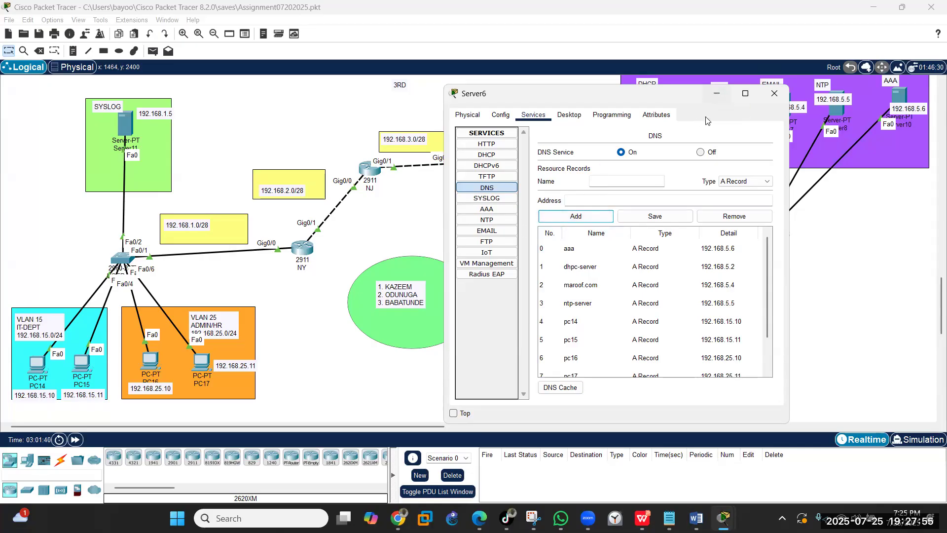
{"action": "left_click", "coordinate": [717, 96]}
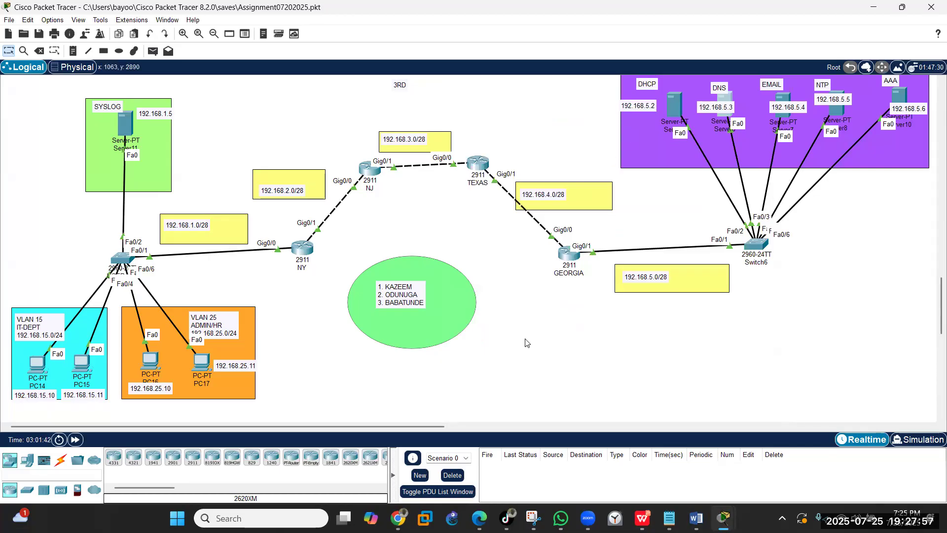
{"action": "left_click", "coordinate": [29, 363]}
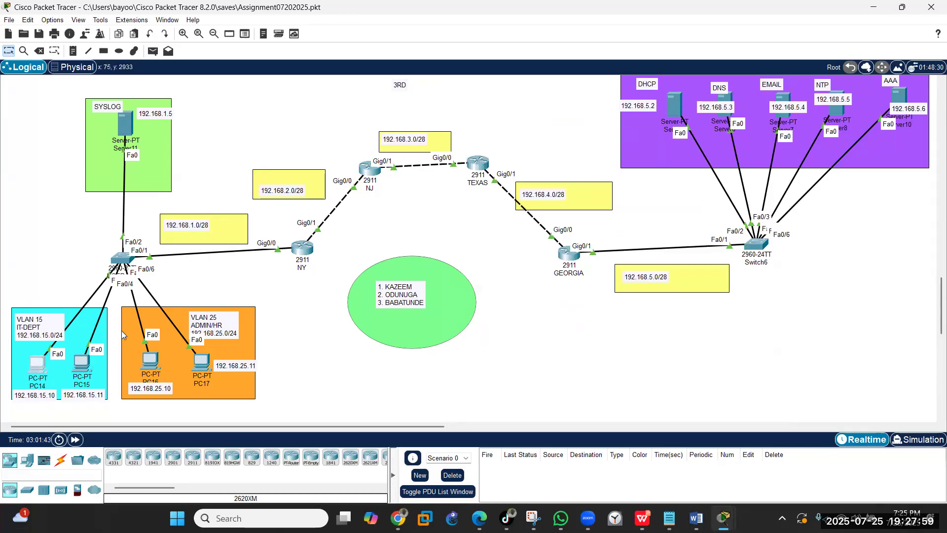
{"action": "left_click", "coordinate": [538, 143]}
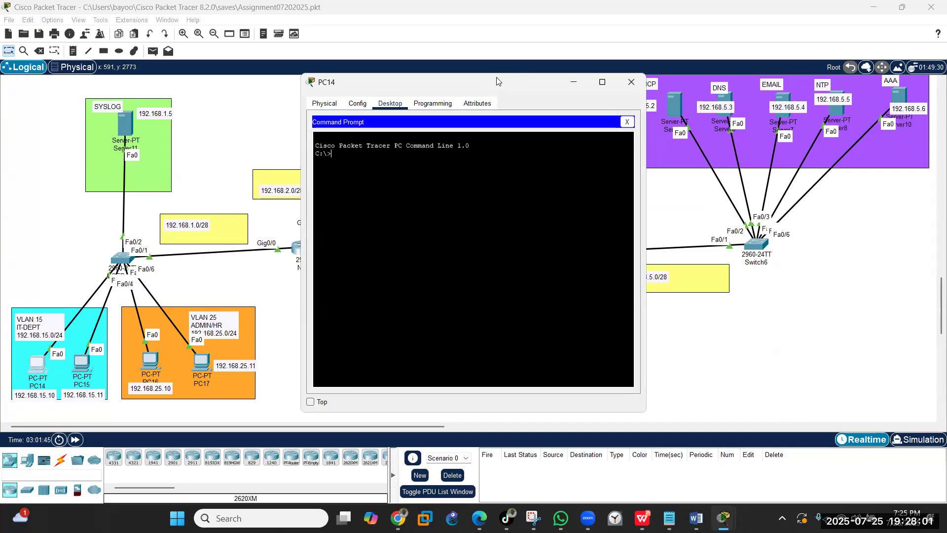
{"action": "type", "text": "ping 192"}
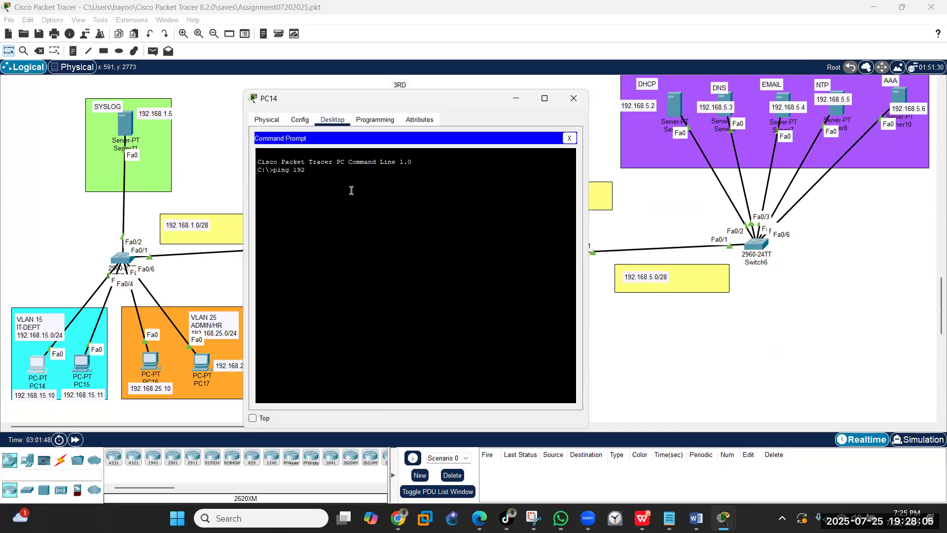
{"action": "type", "text": ".168.5.3"}
{"action": "key", "text": "Return"}
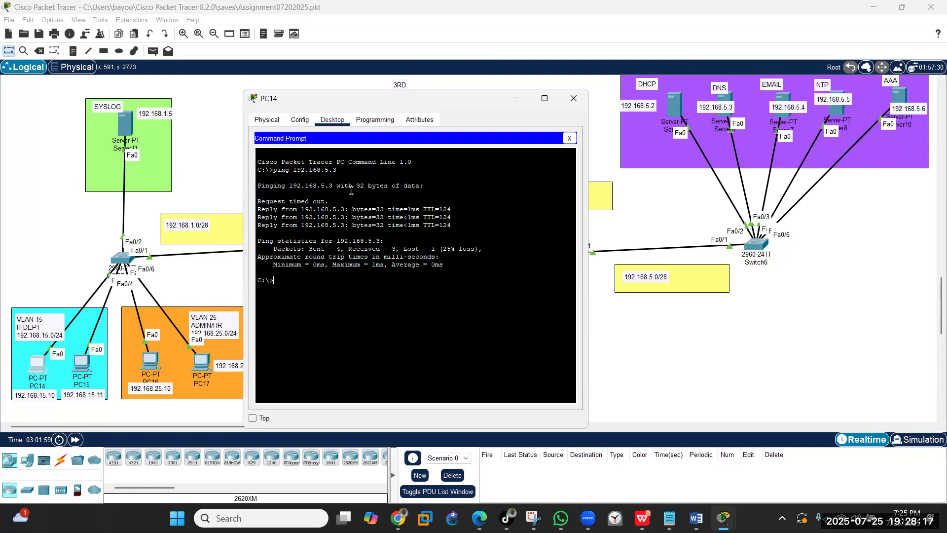
{"action": "type", "text": "nslookup"}
{"action": "key", "text": "Return"}
{"action": "type", "text": "exit"}
{"action": "key", "text": "Return"}
{"action": "key", "text": "Up"}
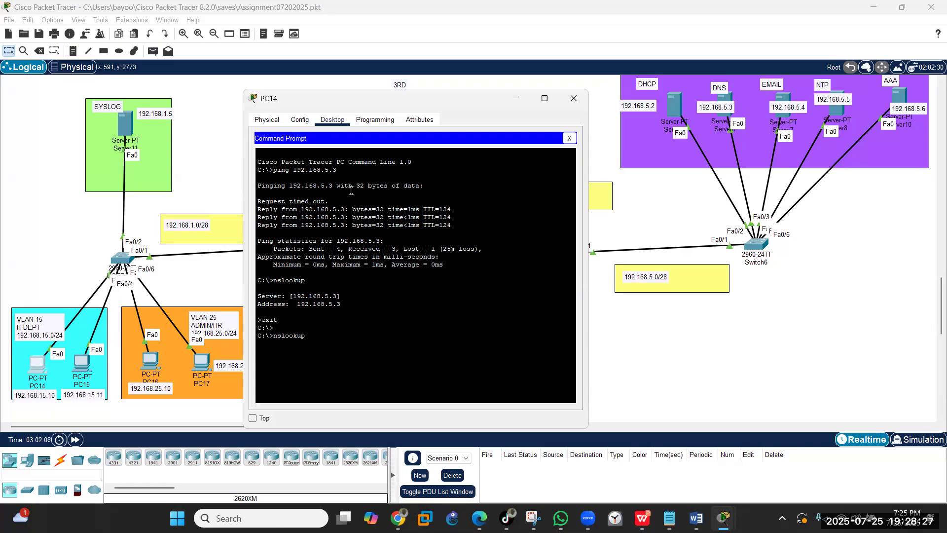
{"action": "type", "text": "ntp-server"}
{"action": "key", "text": "Return"}
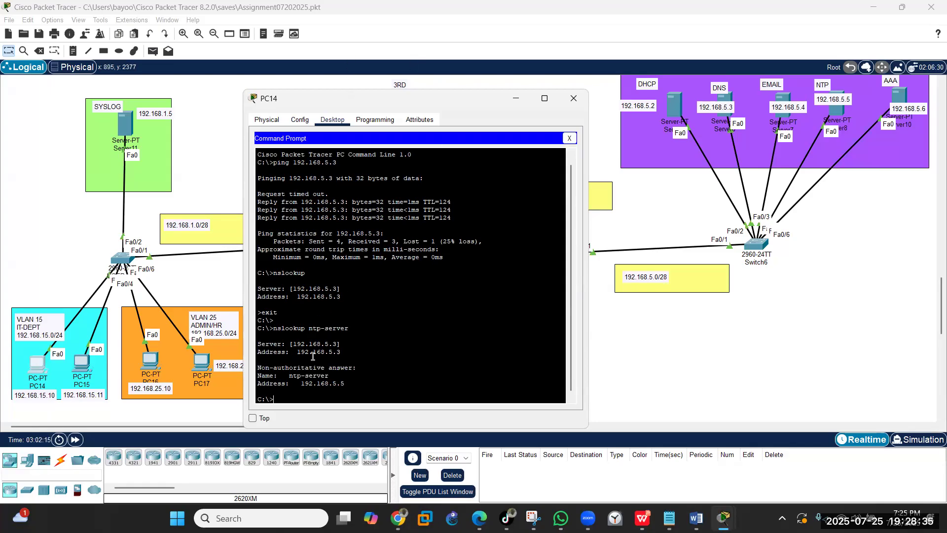
{"action": "left_click", "coordinate": [574, 99]}
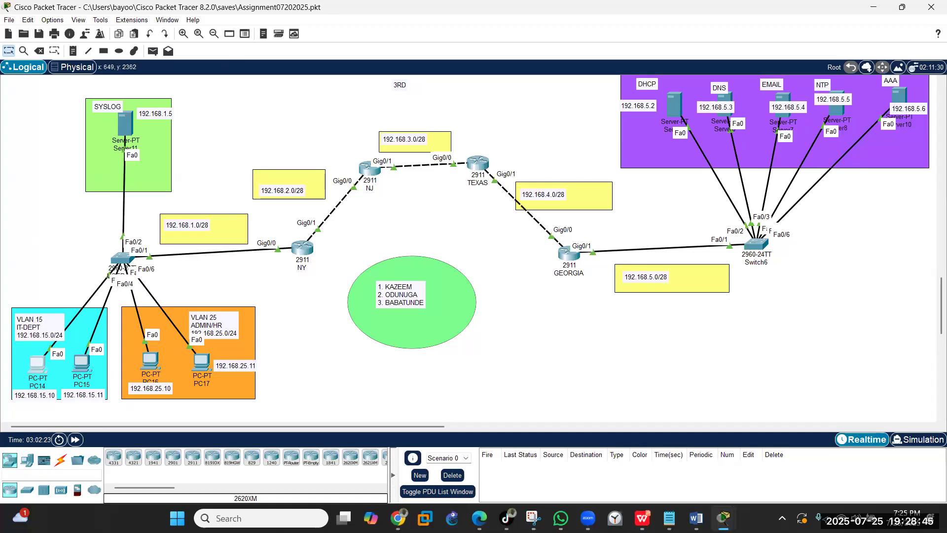
- In Server7's IP Configuration, set address 192.168.5.4 with mask 255.255.255.240
{"action": "left_click", "coordinate": [784, 99]}
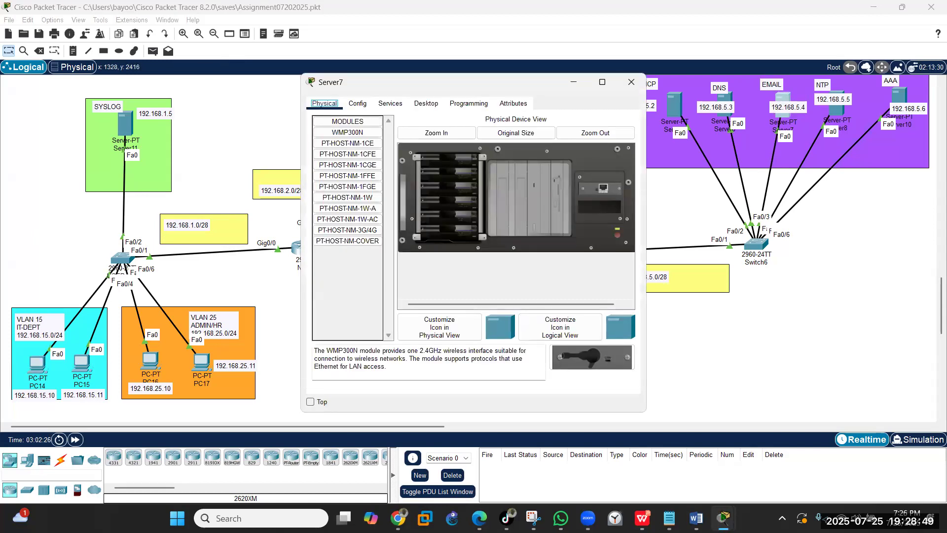
{"action": "left_click", "coordinate": [424, 105]}
{"action": "left_click", "coordinate": [349, 157]}
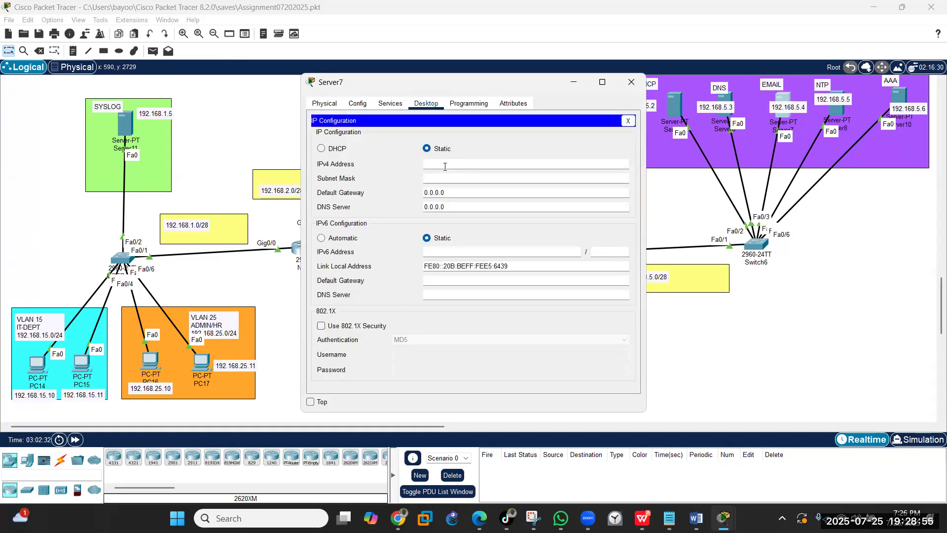
{"action": "type", "text": "192.168.5.4"}
{"action": "key", "text": "Tab"}
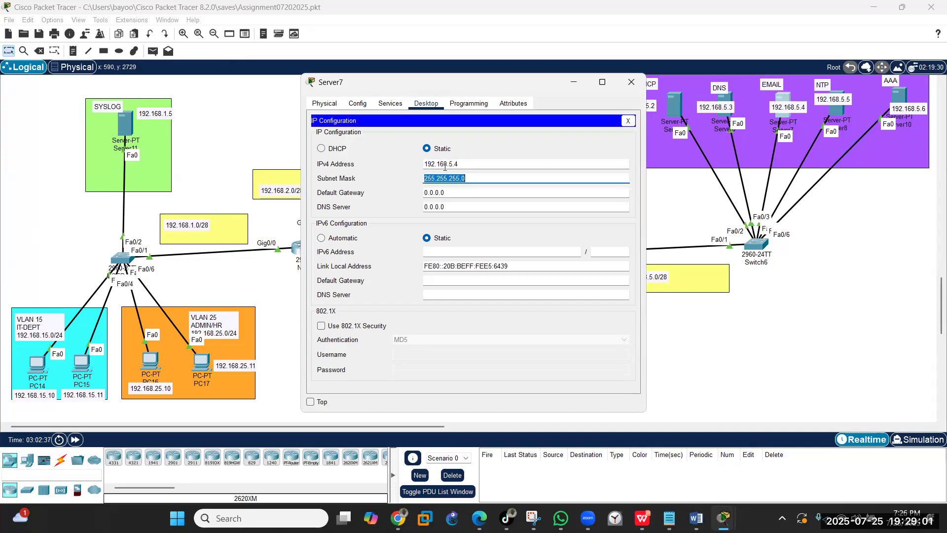
{"action": "key", "text": "BackSpace"}
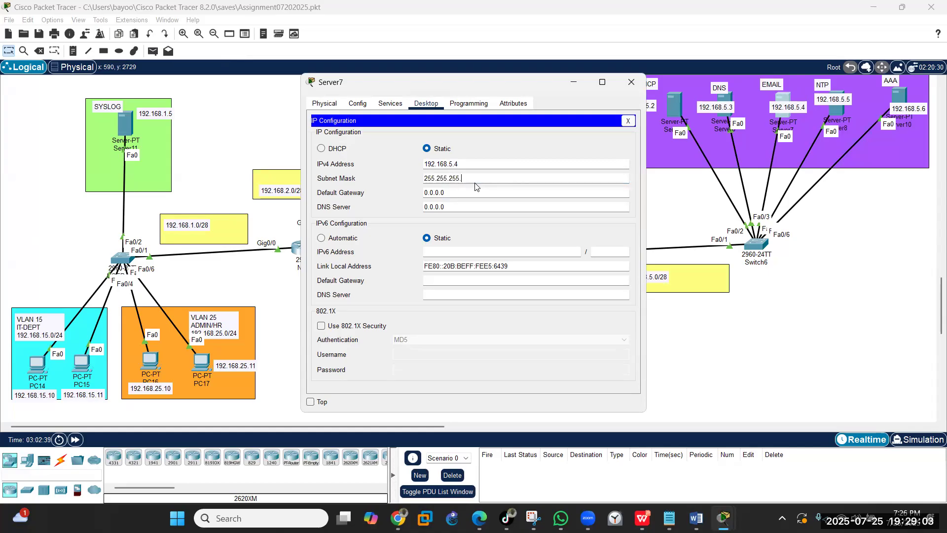
{"action": "type", "text": "24"}
- Set Server7's default gateway to 192.168.5.1 and DNS server to 192.168.5.3
{"action": "left_click", "coordinate": [456, 196]}
{"action": "key", "text": "BackSpace"}
{"action": "key", "text": "BackSpace"}
{"action": "key", "text": "BackSpace"}
{"action": "key", "text": "BackSpace"}
{"action": "key", "text": "BackSpace"}
{"action": "key", "text": "BackSpace"}
{"action": "type", "text": "192.168.5."}
{"action": "left_click", "coordinate": [460, 208]}
{"action": "key", "text": "BackSpace"}
{"action": "key", "text": "BackSpace"}
{"action": "key", "text": "BackSpace"}
{"action": "key", "text": "BackSpace"}
{"action": "key", "text": "BackSpace"}
{"action": "key", "text": "BackSpace"}
{"action": "type", "text": "192.168.5"}
- Set Server7's EMAIL service domain name to maroof.com
{"action": "left_click", "coordinate": [394, 109]}
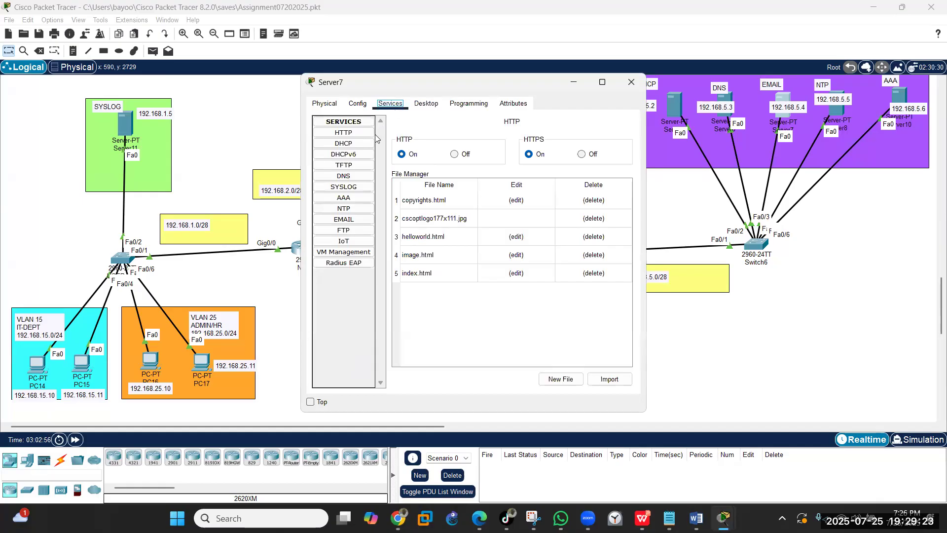
{"action": "left_click", "coordinate": [349, 222]}
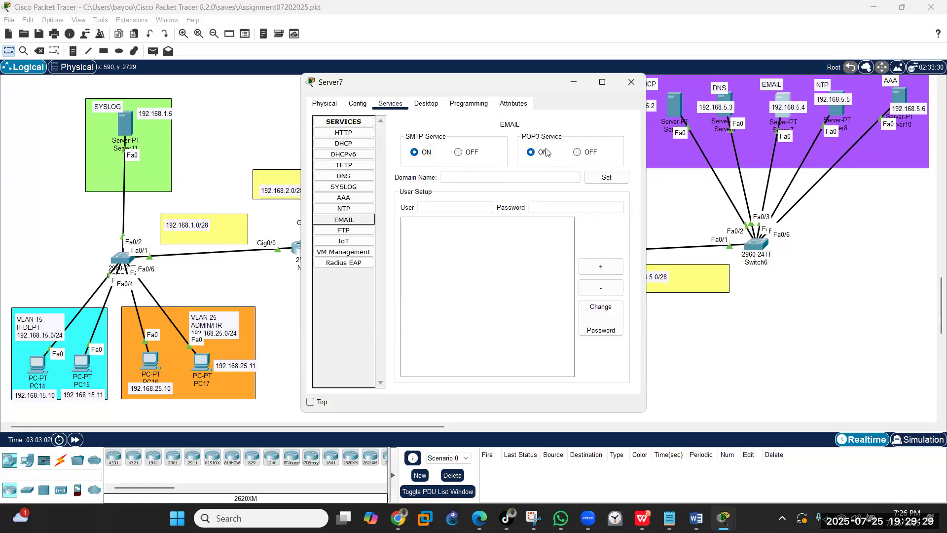
{"action": "left_click", "coordinate": [462, 176]}
{"action": "type", "text": "maroof"}
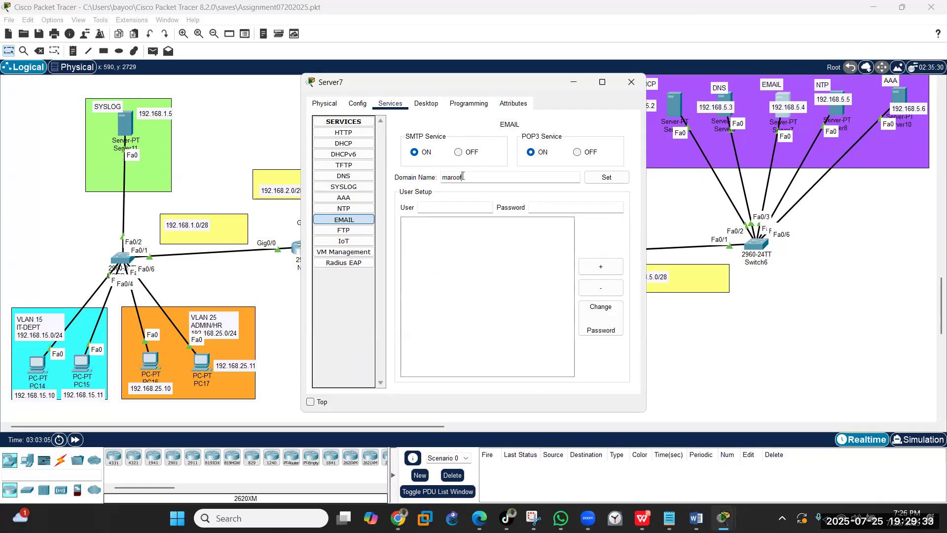
{"action": "type", "text": ".com"}
{"action": "left_click", "coordinate": [593, 178]}
- Add mail users pc14 and pc15, each with a password
{"action": "type", "text": "pc14"}
{"action": "left_click", "coordinate": [556, 205]}
{"action": "type", "text": "cisco"}
{"action": "left_click", "coordinate": [600, 266]}
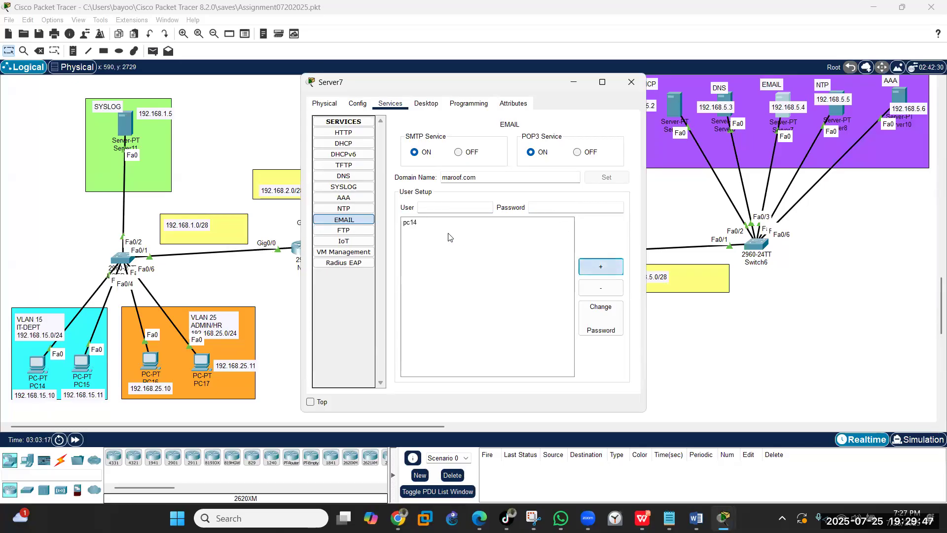
{"action": "left_click", "coordinate": [435, 205]}
{"action": "type", "text": "pc15"}
{"action": "left_click", "coordinate": [537, 206]}
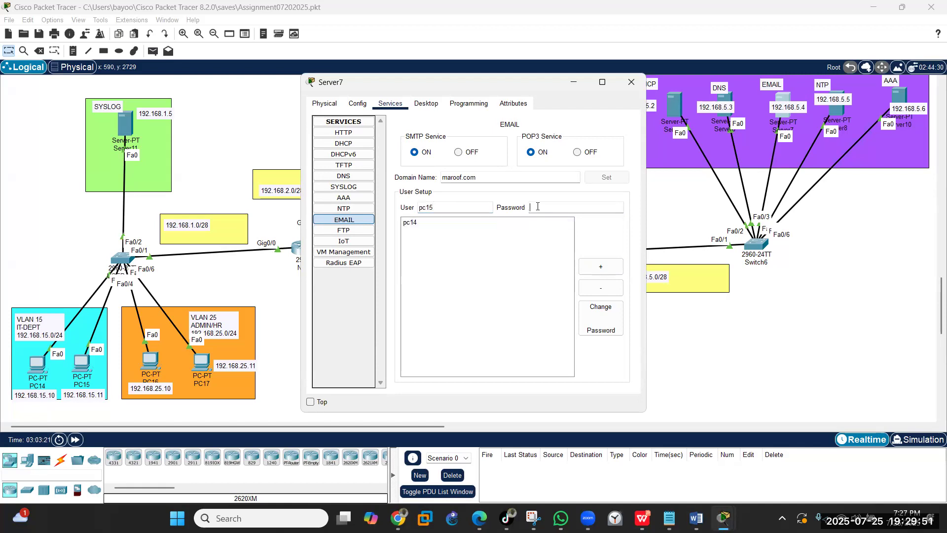
{"action": "type", "text": "cisco"}
{"action": "left_click", "coordinate": [601, 266]}
- Add mail users pc16 and pc17 with passwords, then close Server7's window
{"action": "left_click", "coordinate": [432, 210]}
{"action": "type", "text": "pc16"}
{"action": "left_click", "coordinate": [544, 208]}
{"action": "type", "text": "cisco"}
{"action": "left_click", "coordinate": [601, 266]}
{"action": "left_click", "coordinate": [435, 208]}
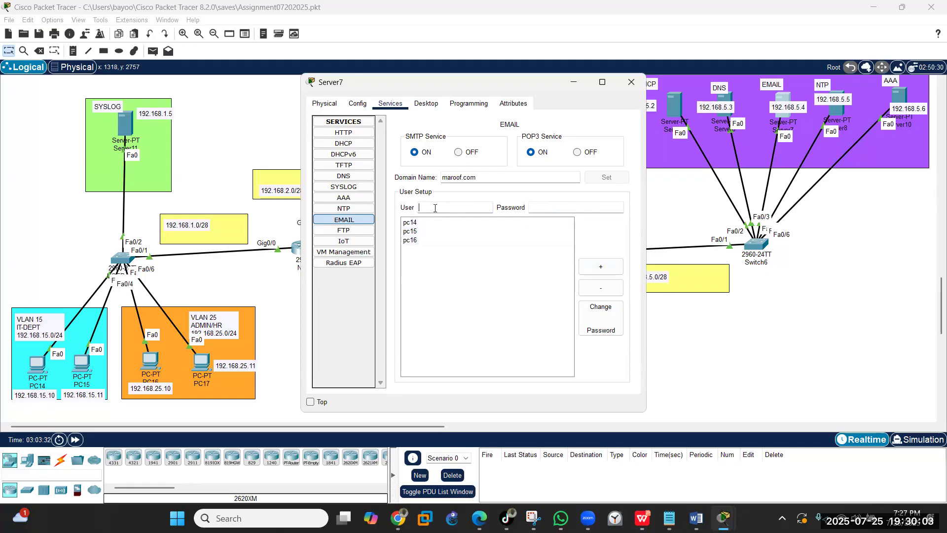
{"action": "type", "text": "pc17"}
{"action": "left_click", "coordinate": [541, 208]}
{"action": "type", "text": "cisco"}
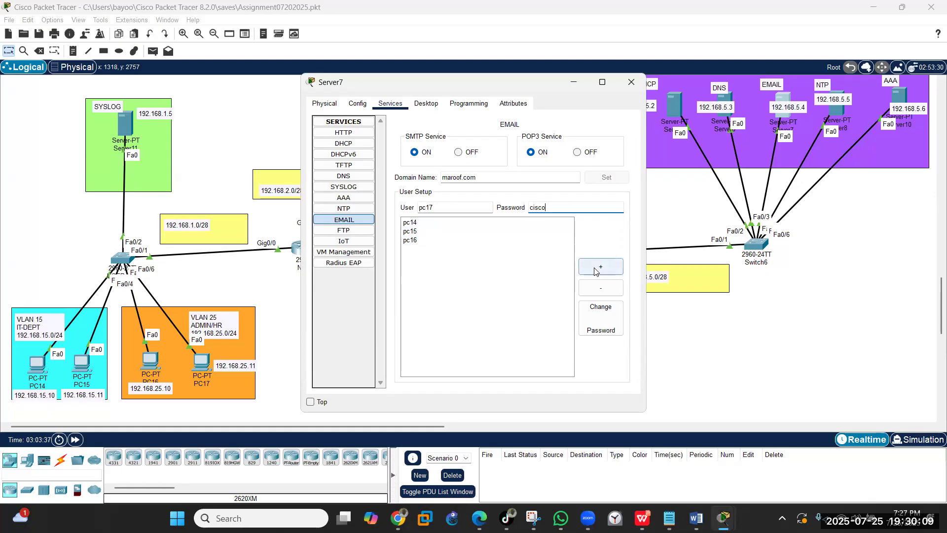
{"action": "left_click", "coordinate": [595, 269]}
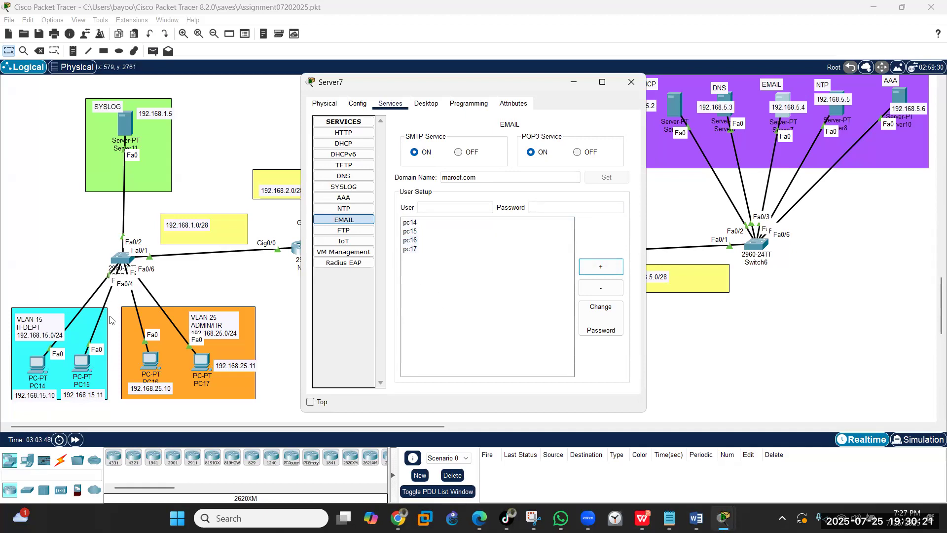
{"action": "left_click", "coordinate": [632, 83]}
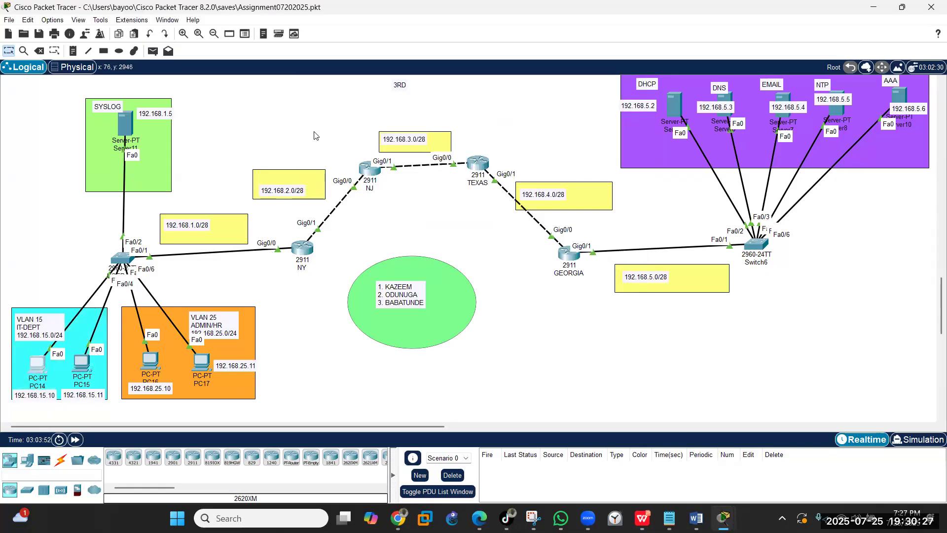
{"action": "left_click", "coordinate": [38, 367]}
{"action": "left_click_drag", "start_coordinate": [378, 87], "coordinate": [484, 85]}
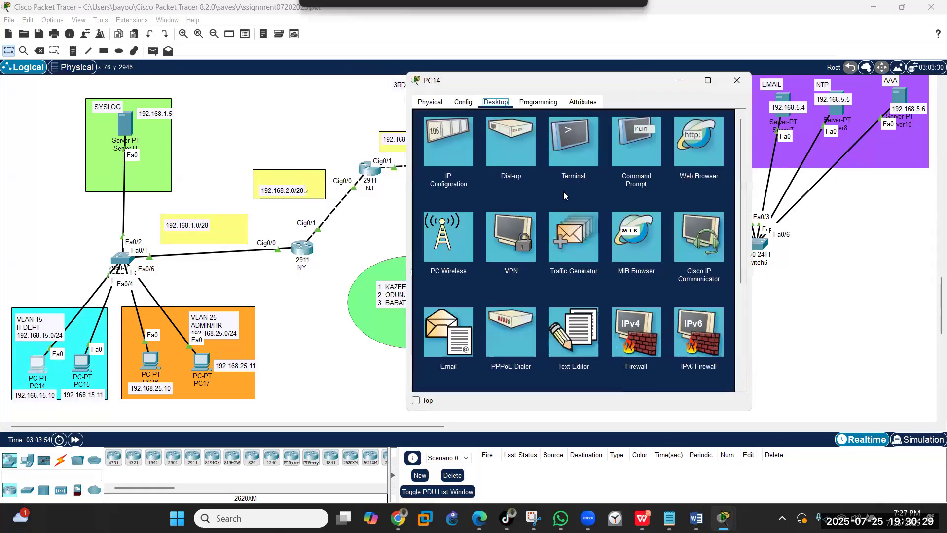
{"action": "left_click", "coordinate": [467, 327]}
{"action": "left_click", "coordinate": [503, 151]}
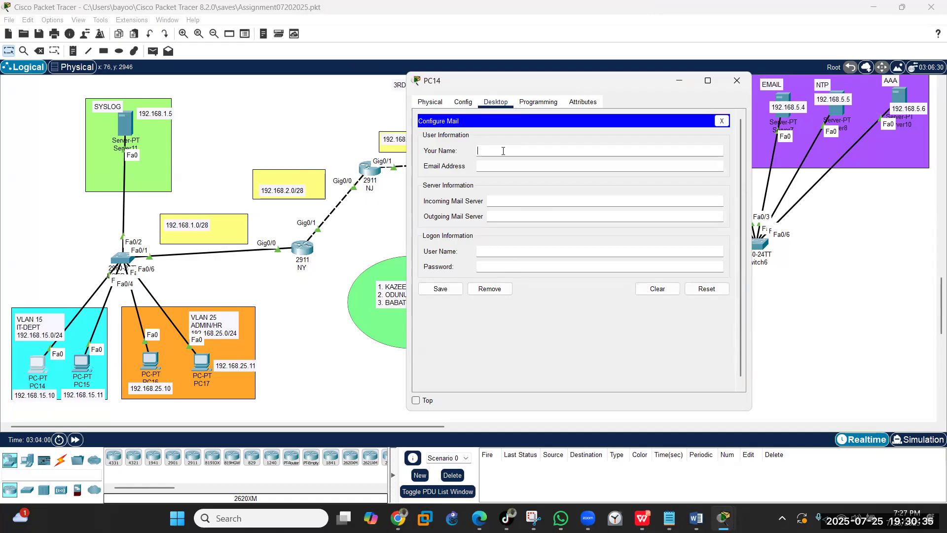
{"action": "type", "text": "pc14"}
{"action": "left_click", "coordinate": [494, 166]}
{"action": "type", "text": "pc14@maroof.com"}
- Set incoming and outgoing mail servers to maroof.com and logon user pc14
{"action": "left_click", "coordinate": [517, 205]}
{"action": "type", "text": "maroof.com"}
{"action": "left_click", "coordinate": [512, 214]}
{"action": "type", "text": "maroof"}
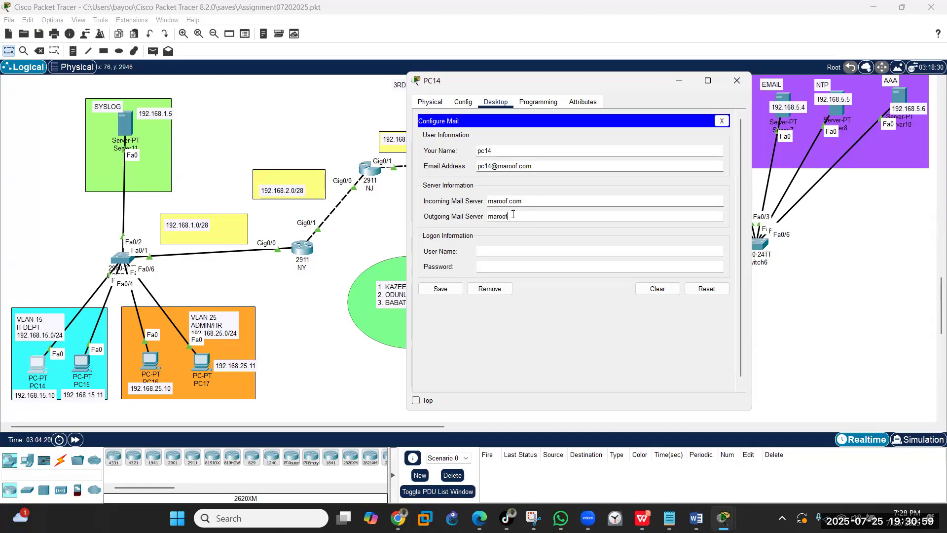
{"action": "type", "text": ".com"}
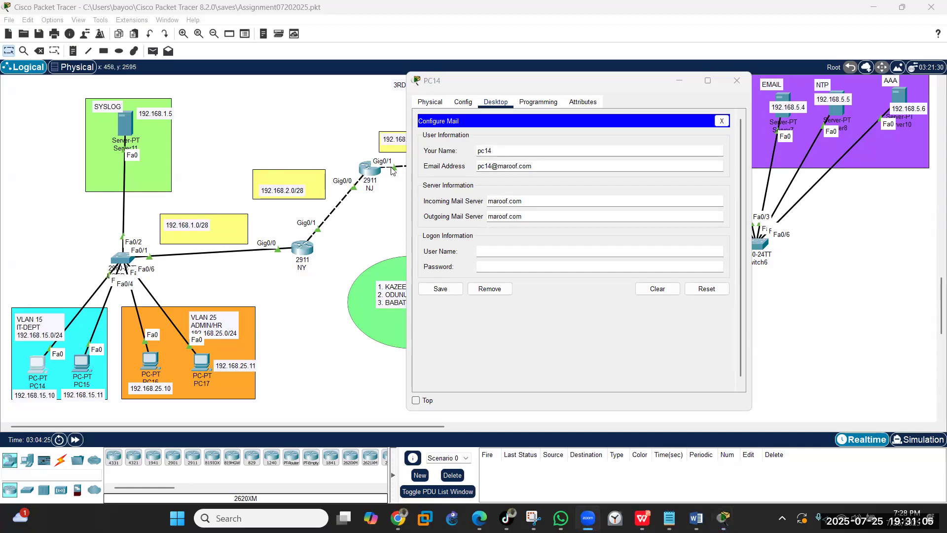
{"action": "left_click", "coordinate": [502, 253]}
{"action": "left_click", "coordinate": [514, 251]}
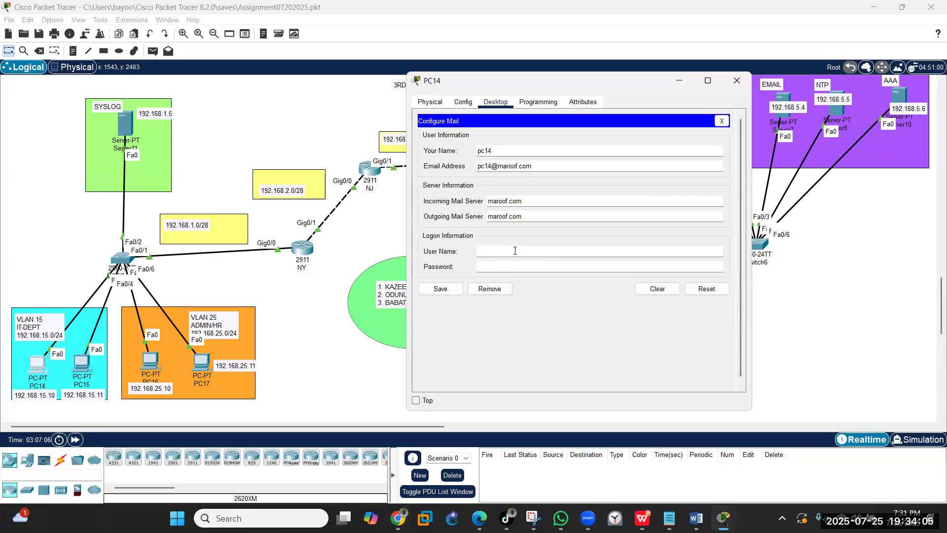
{"action": "type", "text": "pc14"}
- Enter the account password, save PC14's mail settings and close its window
{"action": "left_click", "coordinate": [503, 263]}
{"action": "type", "text": "••"}
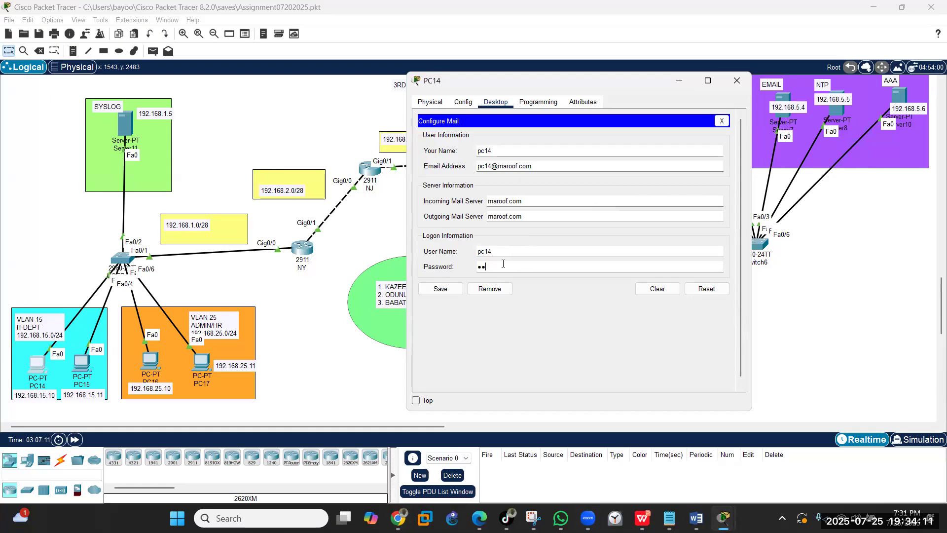
{"action": "key", "text": "BackSpace"}
{"action": "key", "text": "BackSpace"}
{"action": "type", "text": "•••••"}
{"action": "left_click", "coordinate": [447, 294]}
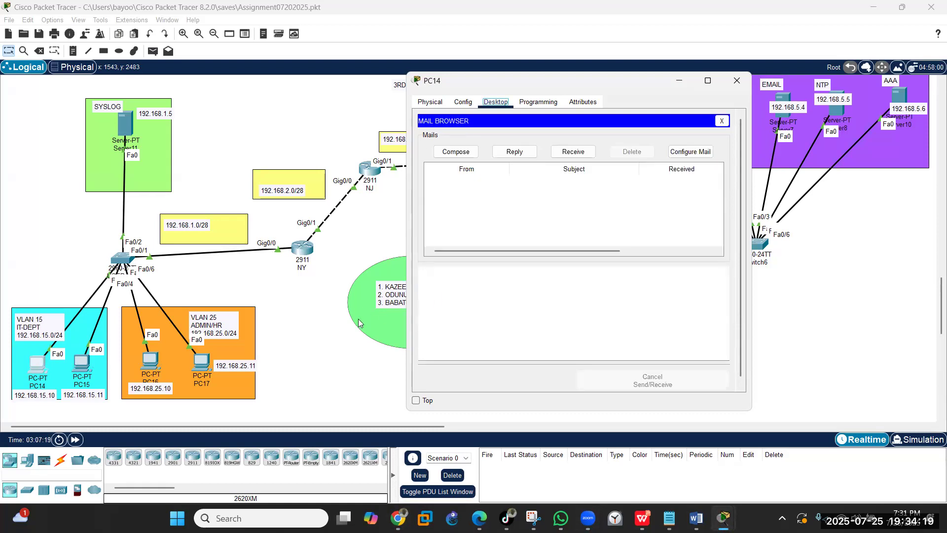
{"action": "left_click", "coordinate": [746, 81]}
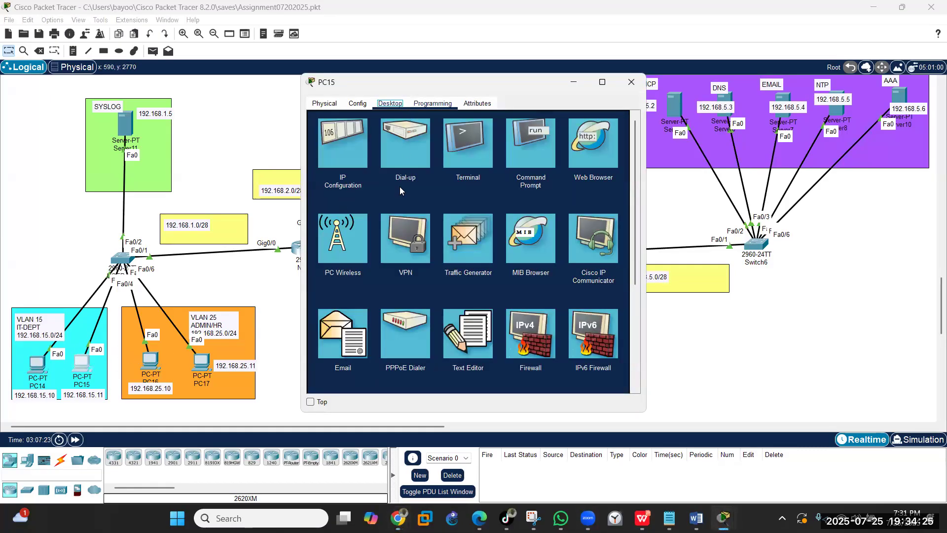
{"action": "left_click", "coordinate": [347, 341]}
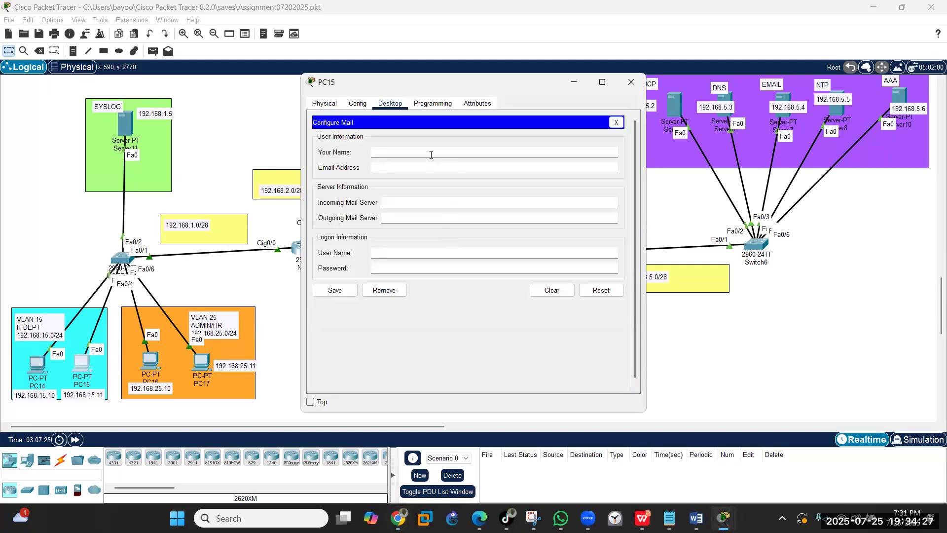
{"action": "left_click", "coordinate": [430, 154]}
{"action": "type", "text": "pc15"}
{"action": "left_click", "coordinate": [423, 171]}
{"action": "type", "text": "pc15@maroof.com"}
- Use 192.168.5.4 for both mail servers, user pc15 and password, save, then close
{"action": "left_click", "coordinate": [400, 203]}
{"action": "type", "text": "192.168"}
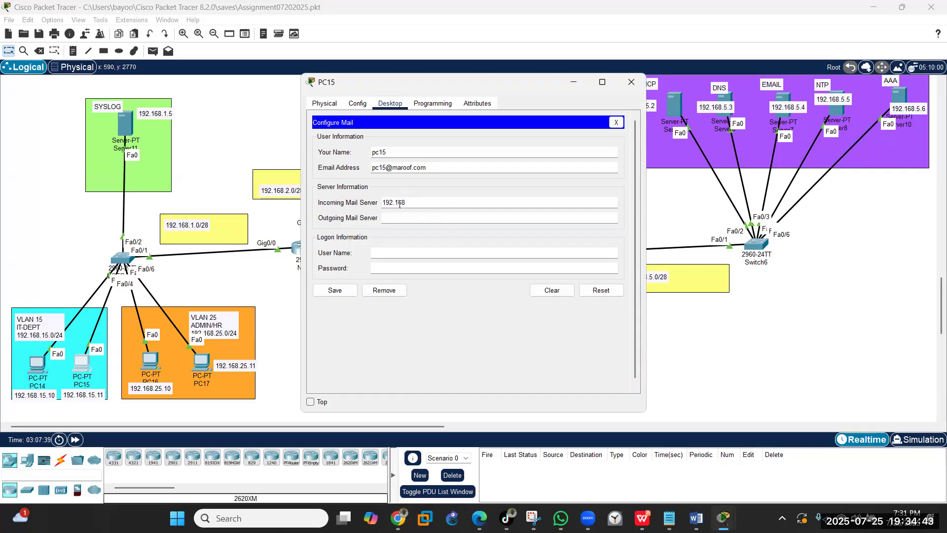
{"action": "type", "text": ".5.4"}
{"action": "left_click", "coordinate": [393, 220]}
{"action": "type", "text": "192.1"}
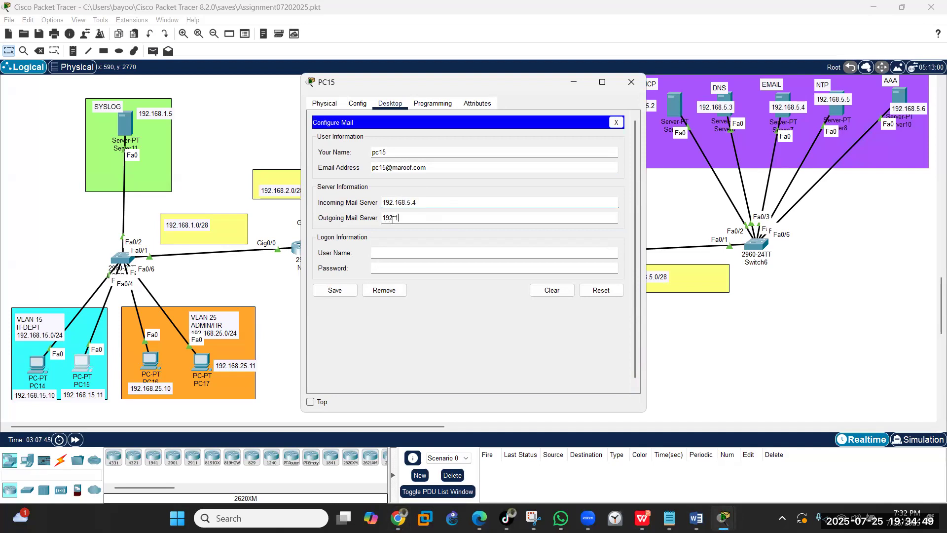
{"action": "type", "text": "68.5.4"}
{"action": "left_click", "coordinate": [395, 257]}
{"action": "type", "text": "pc15"}
{"action": "left_click", "coordinate": [400, 272]}
{"action": "type", "text": "pc15"}
{"action": "left_click", "coordinate": [334, 290]}
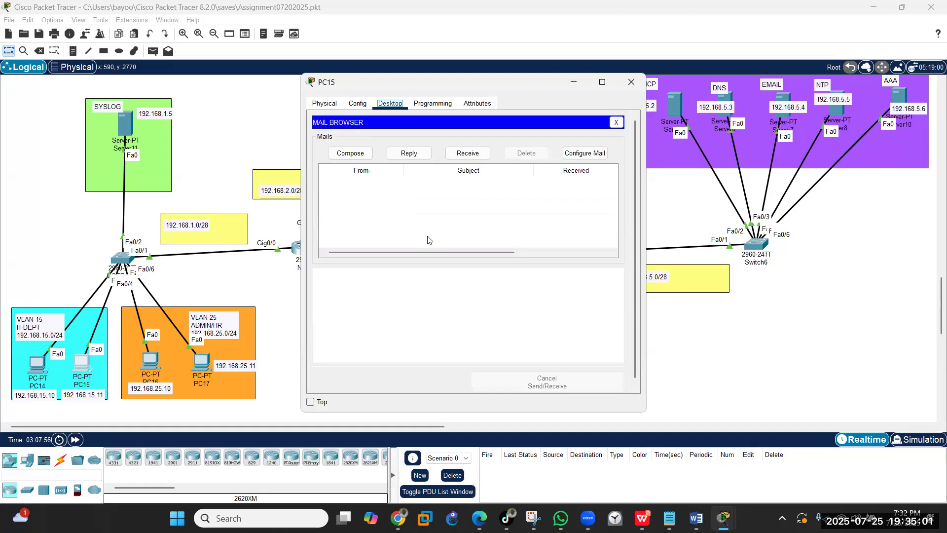
{"action": "left_click", "coordinate": [633, 83]}
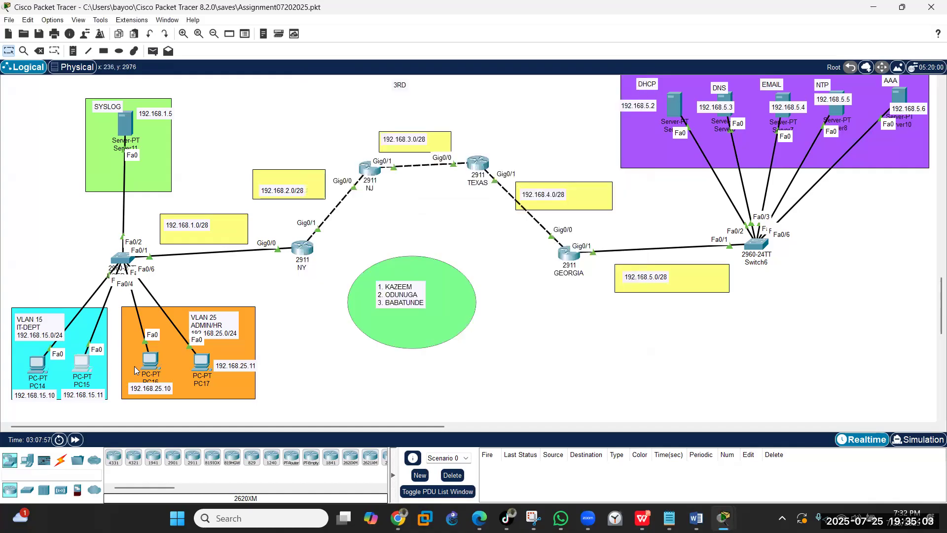
{"action": "left_click", "coordinate": [151, 359]}
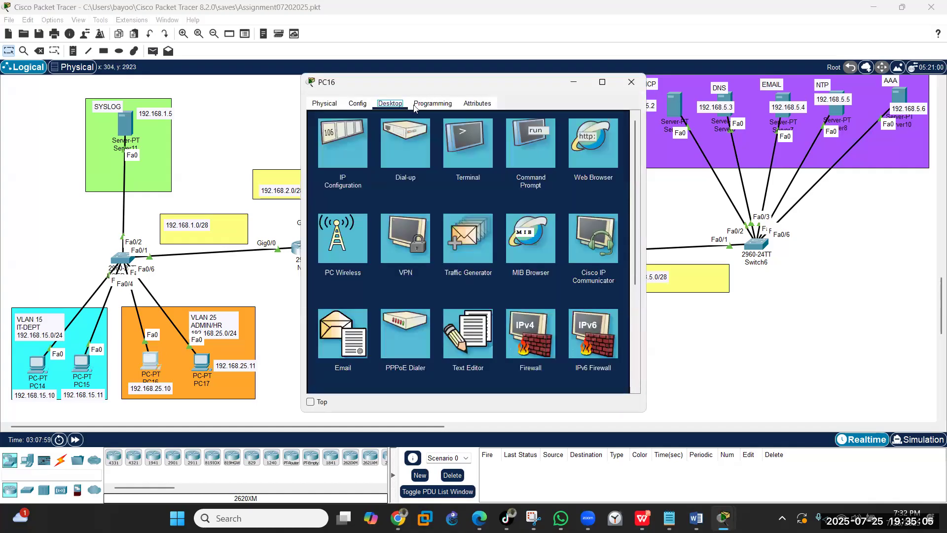
{"action": "left_click", "coordinate": [342, 337]}
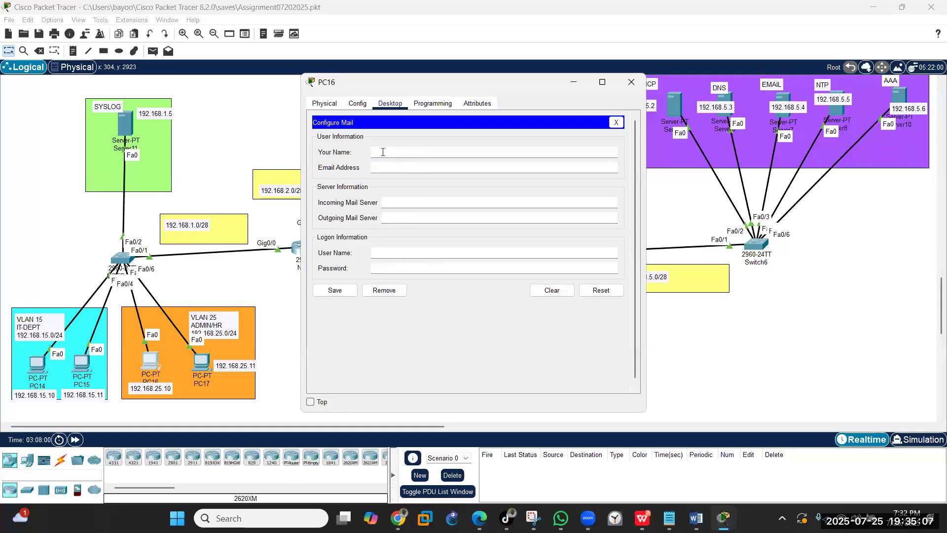
{"action": "type", "text": "pc16"}
{"action": "left_click", "coordinate": [385, 168]}
{"action": "type", "text": "pc16@maroof.com"}
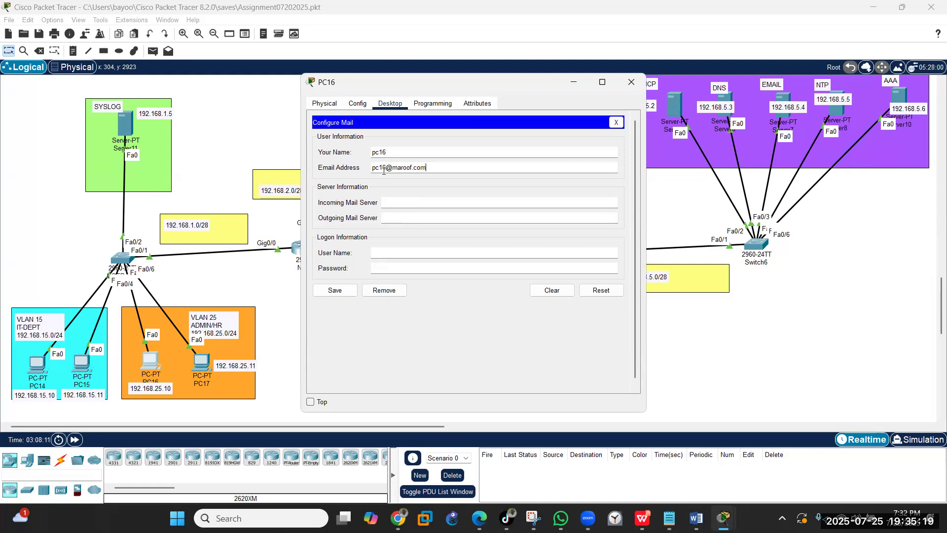
- Use maroof.com for both mail servers, user pc16 and password, save, then close
{"action": "left_click", "coordinate": [399, 201]}
{"action": "type", "text": "m"}
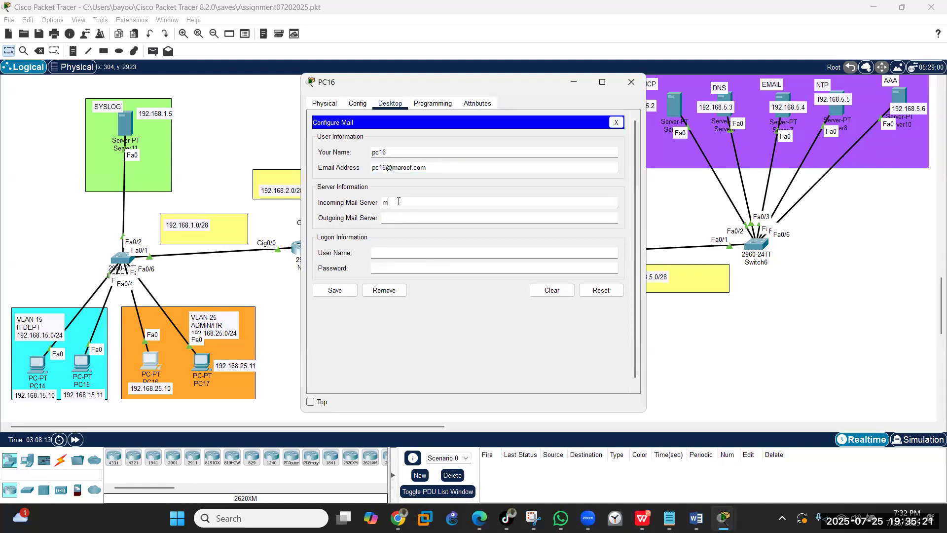
{"action": "type", "text": "aroof.com"}
{"action": "left_click", "coordinate": [401, 215]}
{"action": "type", "text": "maroof.com"}
{"action": "left_click", "coordinate": [407, 250]}
{"action": "type", "text": "pc16"}
{"action": "left_click", "coordinate": [439, 273]}
{"action": "type", "text": "•••••"}
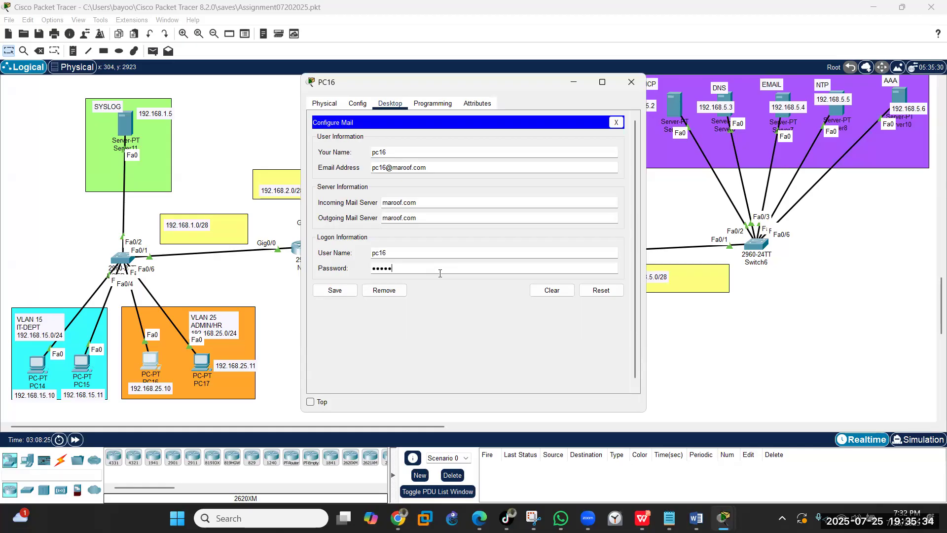
{"action": "left_click", "coordinate": [338, 292]}
{"action": "left_click", "coordinate": [631, 82]}
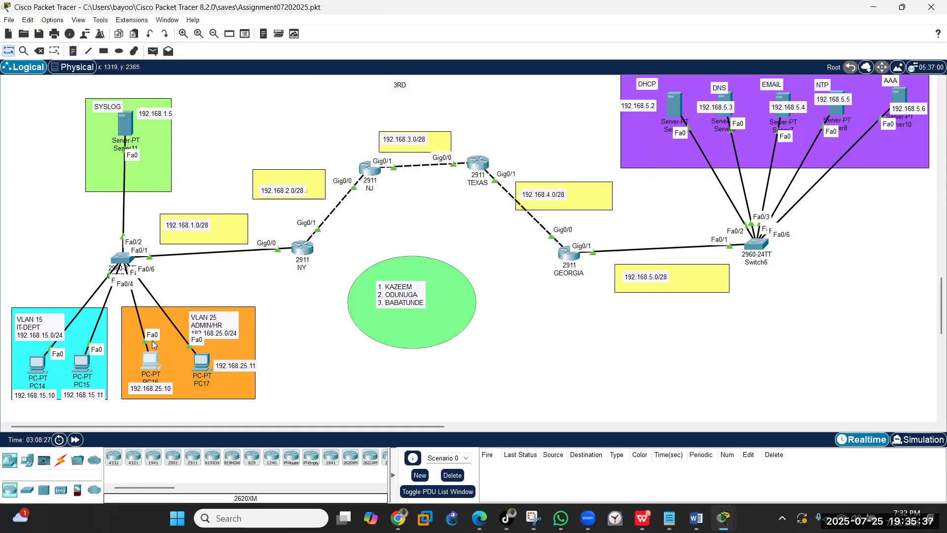
{"action": "left_click", "coordinate": [199, 361]}
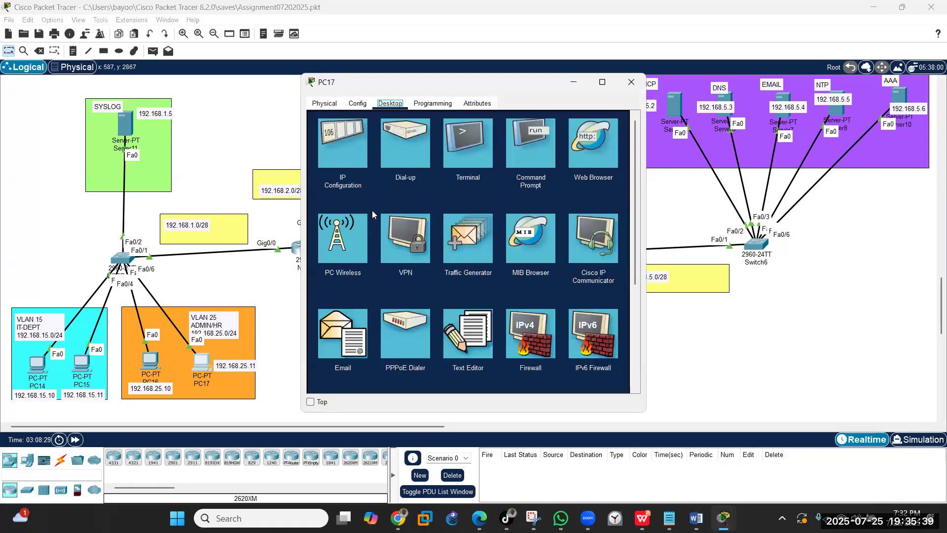
{"action": "left_click", "coordinate": [348, 333]}
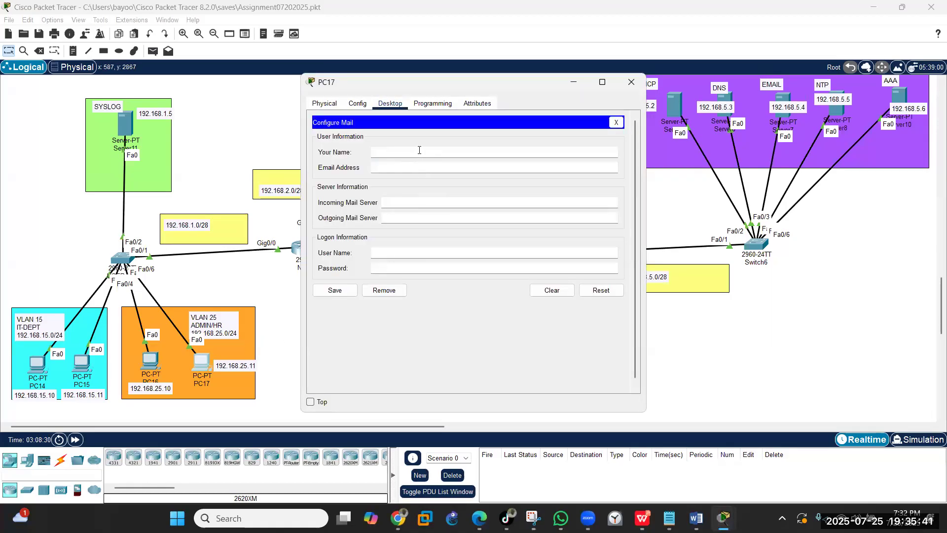
{"action": "type", "text": "pc17"}
{"action": "type", "text": "pc17"}
{"action": "type", "text": "@maroo"}
{"action": "type", "text": "f.com"}
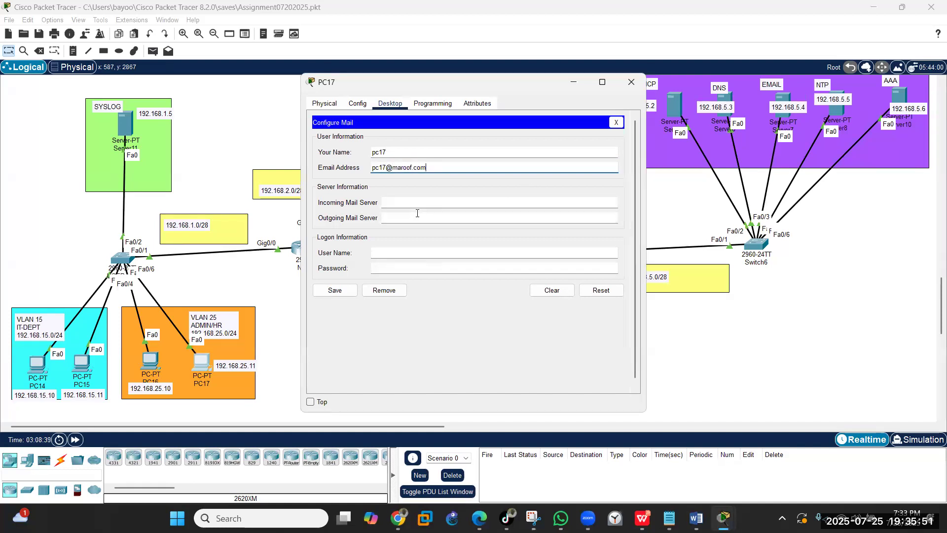
{"action": "left_click", "coordinate": [415, 203]}
{"action": "type", "text": "192.168.5.4"}
{"action": "left_click", "coordinate": [404, 219]}
{"action": "type", "text": "192.168.5.4"}
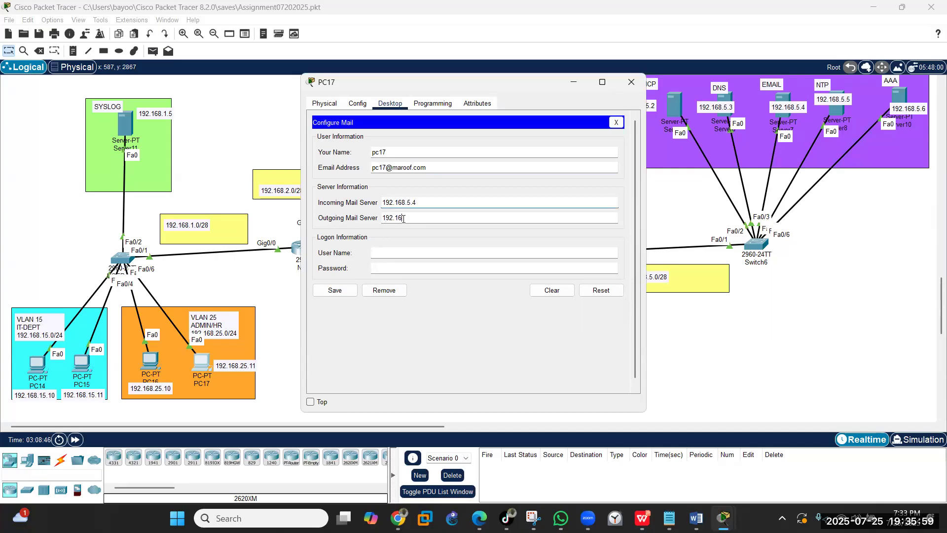
{"action": "left_click", "coordinate": [399, 252]}
{"action": "type", "text": "pc17"}
{"action": "left_click", "coordinate": [389, 266]}
{"action": "type", "text": "●●●●●"}
{"action": "left_click", "coordinate": [335, 291]}
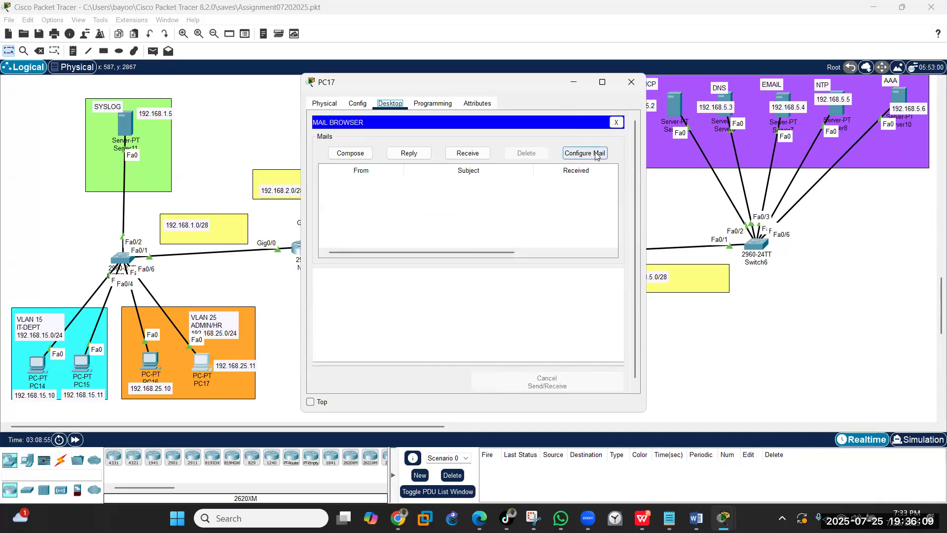
{"action": "left_click", "coordinate": [363, 153]}
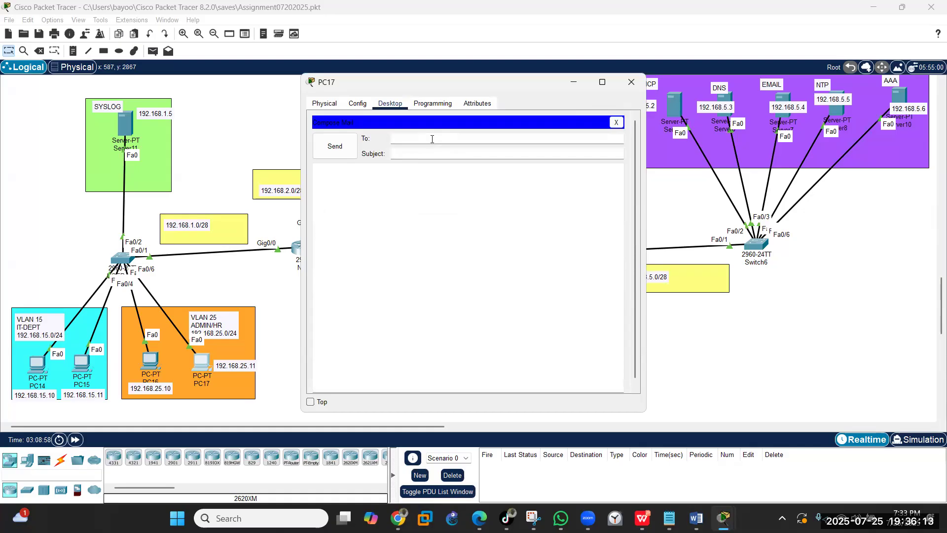
{"action": "type", "text": "pc16"}
{"action": "type", "text": "maroofc"}
{"action": "key", "text": "BackSpace"}
{"action": "type", "text": "m"}
{"action": "left_click", "coordinate": [425, 155]}
{"action": "type", "text": "Testing"}
{"action": "left_click", "coordinate": [333, 186]}
{"action": "type", "text": "Hello."}
{"action": "key", "text": "Return"}
{"action": "key", "text": "Return"}
{"action": "type", "text": "we are testing"}
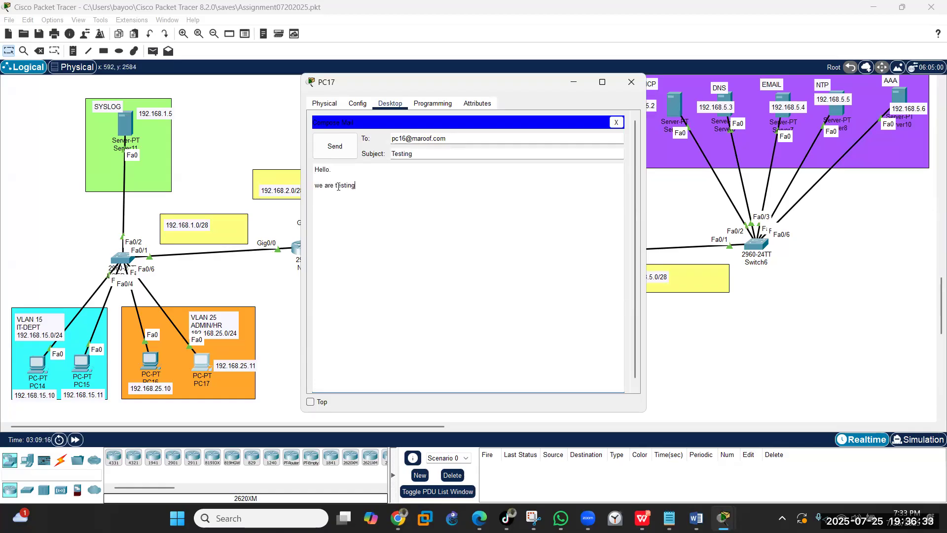
{"action": "type", "text": " our server"}
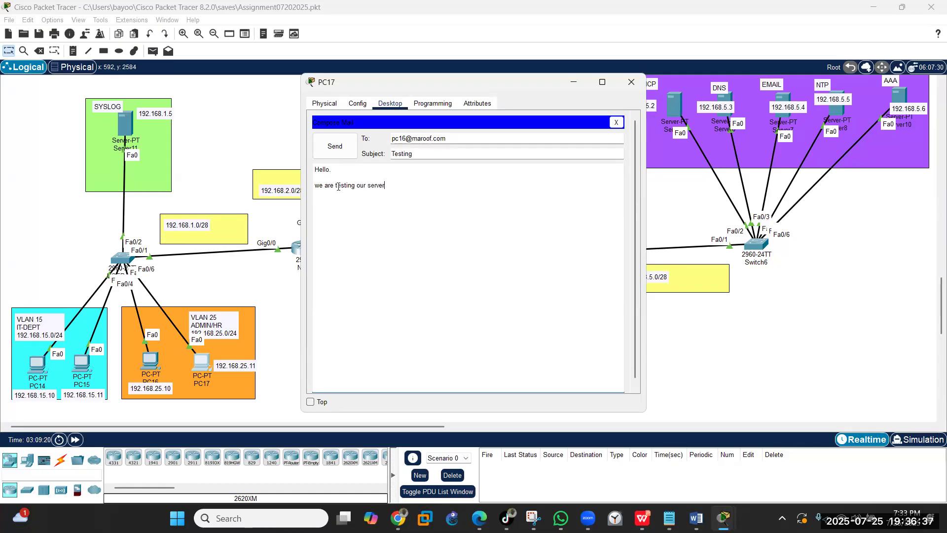
{"action": "left_click", "coordinate": [333, 153]}
- Receive and view the Testing mail on PC16, then minimize its window
{"action": "scroll", "coordinate": [346, 374], "scroll_direction": "down", "scroll_amount": 1}
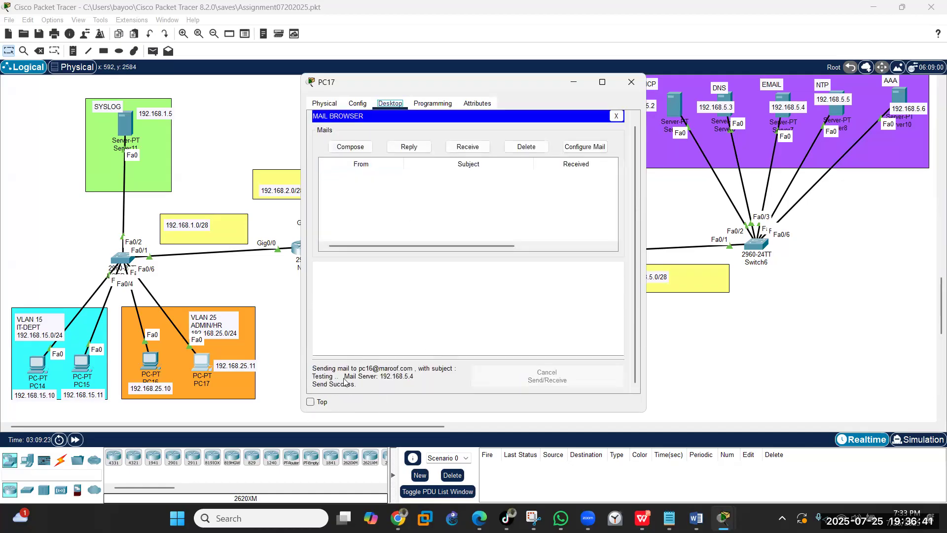
{"action": "left_click", "coordinate": [151, 362]}
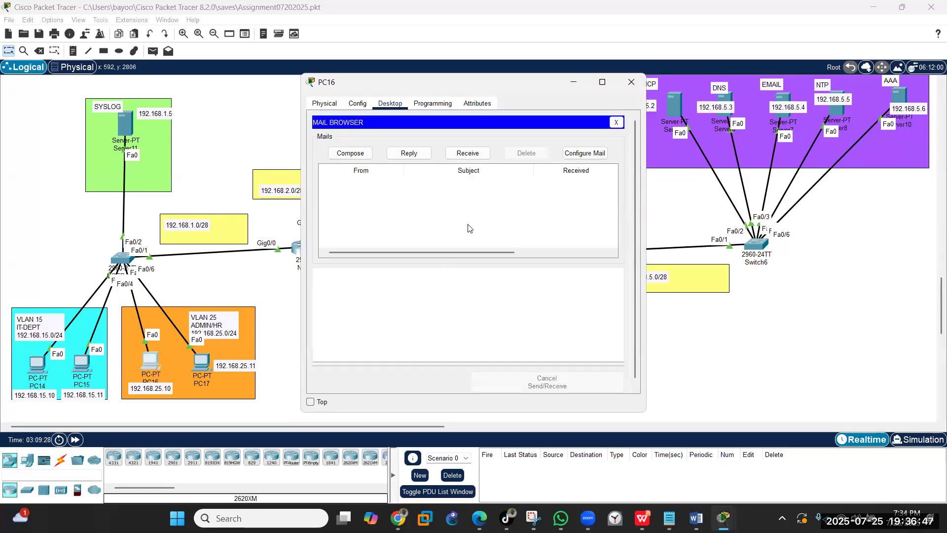
{"action": "left_click", "coordinate": [474, 154]}
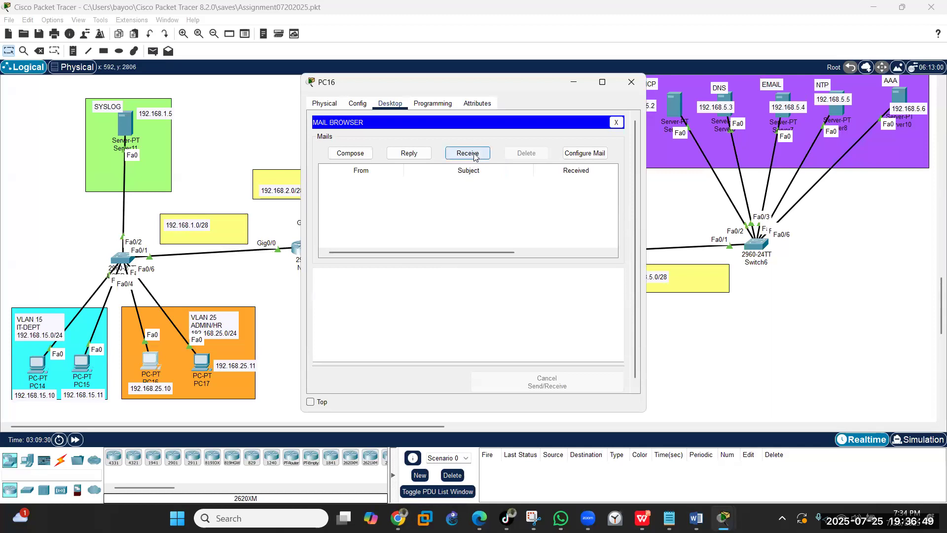
{"action": "left_click", "coordinate": [475, 156]}
{"action": "left_click", "coordinate": [382, 186]}
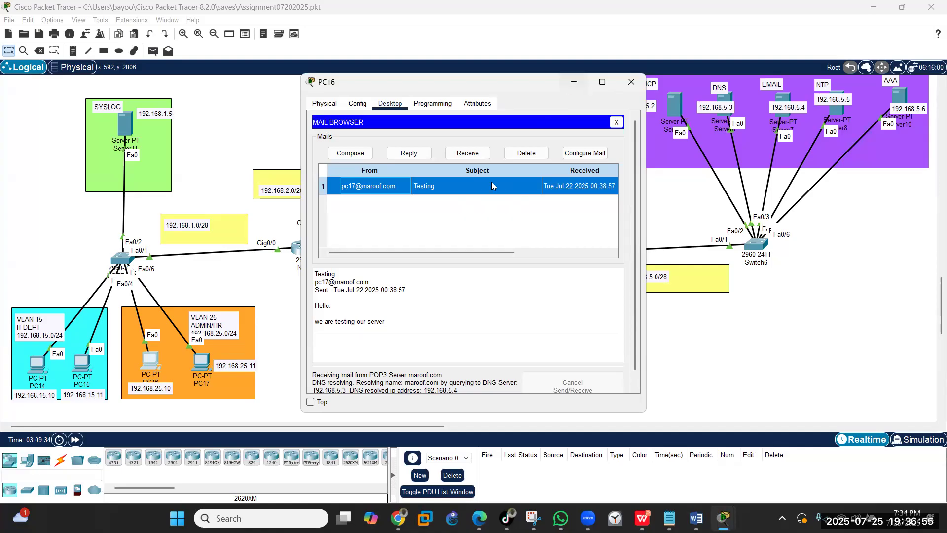
{"action": "left_click", "coordinate": [582, 85]}
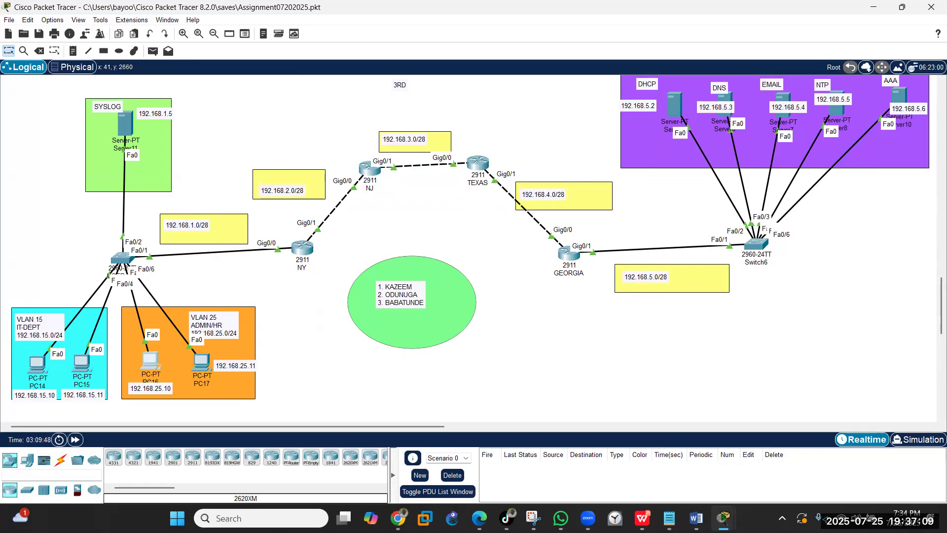
- Give Server11 IP 192.168.1.5, mask 255.255.255.240, gateway 192.168.1.1 and DNS 192.168.5.3
{"action": "left_click", "coordinate": [128, 123]}
{"action": "left_click", "coordinate": [426, 104]}
{"action": "left_click", "coordinate": [349, 146]}
{"action": "left_click", "coordinate": [453, 165]}
{"action": "type", "text": "192.168"}
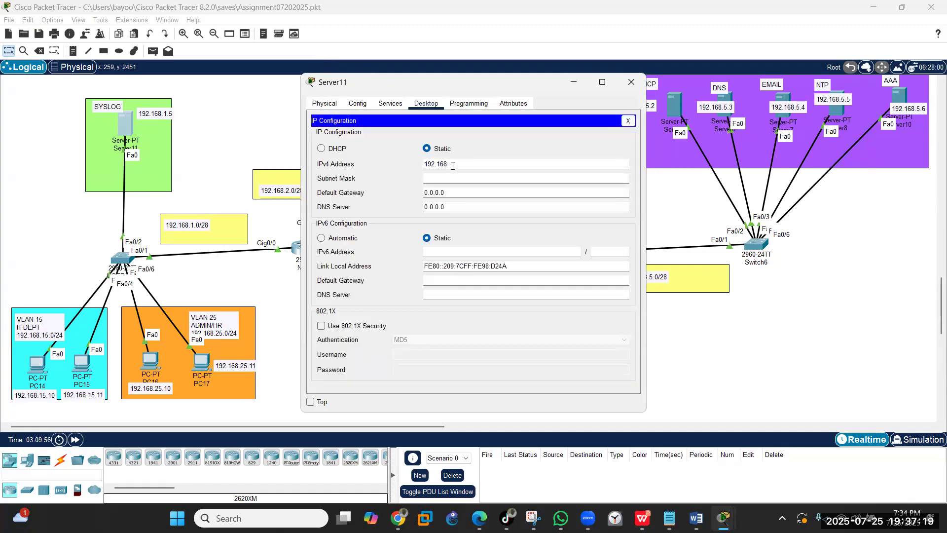
{"action": "type", "text": ".1.5"}
{"action": "left_click", "coordinate": [474, 178]}
{"action": "key", "text": "BackSpace"}
{"action": "type", "text": "240"}
{"action": "left_click", "coordinate": [470, 192]}
{"action": "key", "text": "BackSpace"}
{"action": "key", "text": "BackSpace"}
{"action": "key", "text": "BackSpace"}
{"action": "key", "text": "BackSpace"}
{"action": "key", "text": "BackSpace"}
{"action": "key", "text": "BackSpace"}
{"action": "key", "text": "BackSpace"}
{"action": "type", "text": "192.168"}
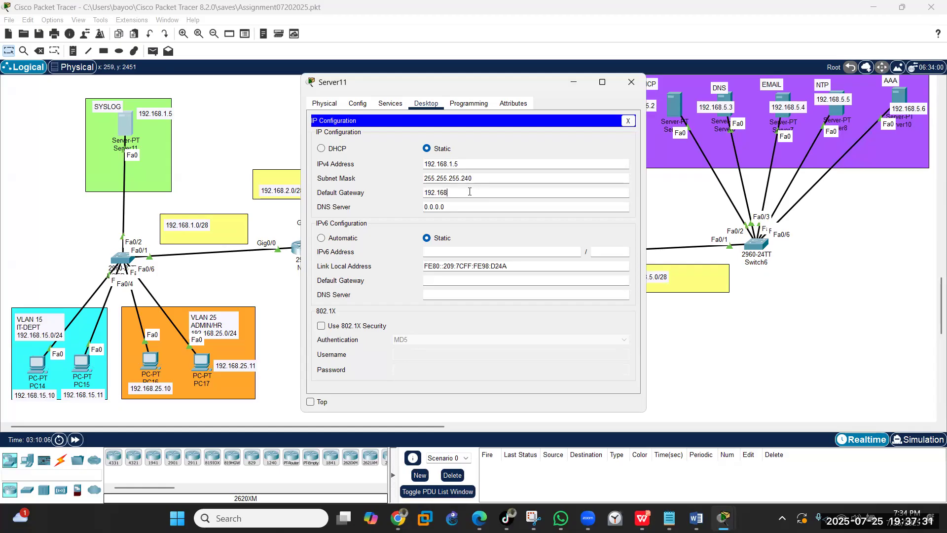
{"action": "type", "text": ".1.1"}
{"action": "key", "text": "Tab"}
{"action": "type", "text": "192.168"}
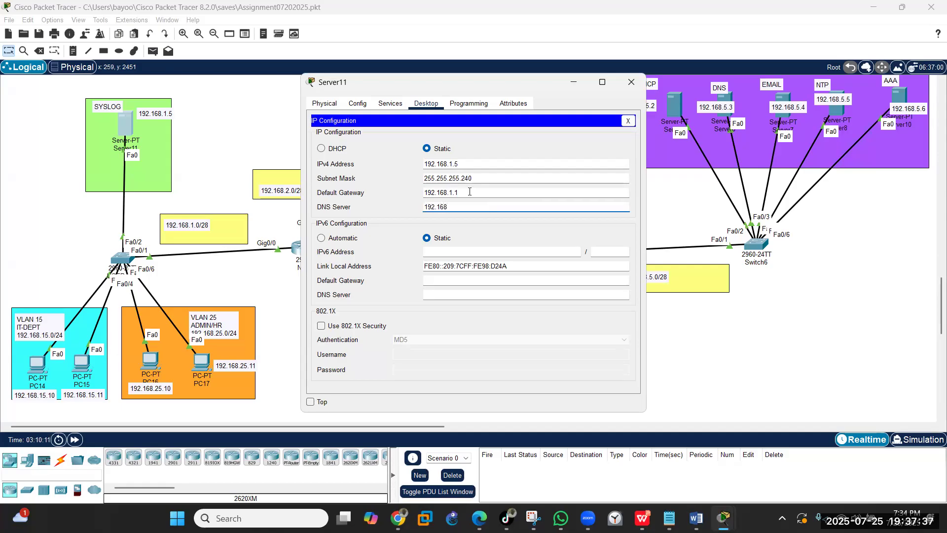
{"action": "type", "text": ".5.3"}
- Confirm Server11's Syslog service is on, then close its window
{"action": "left_click", "coordinate": [628, 121]}
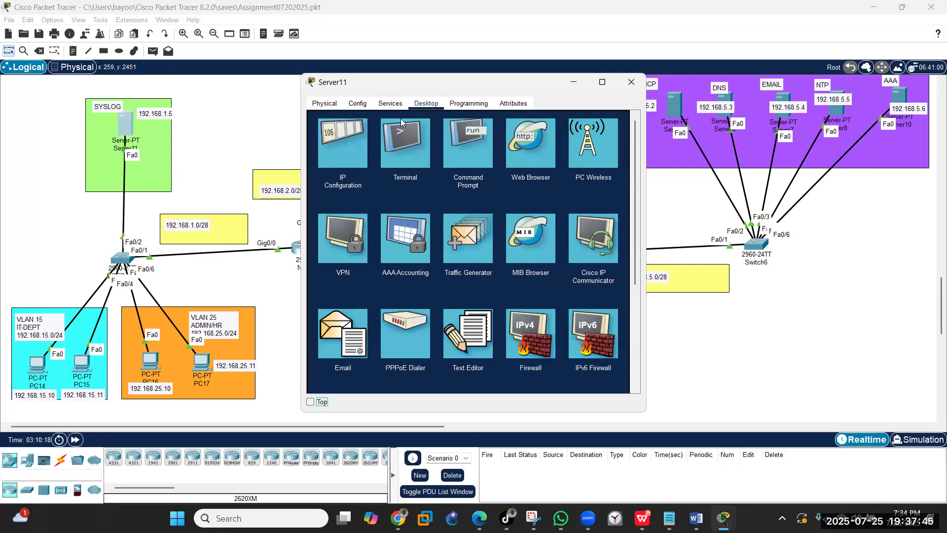
{"action": "left_click", "coordinate": [390, 105]}
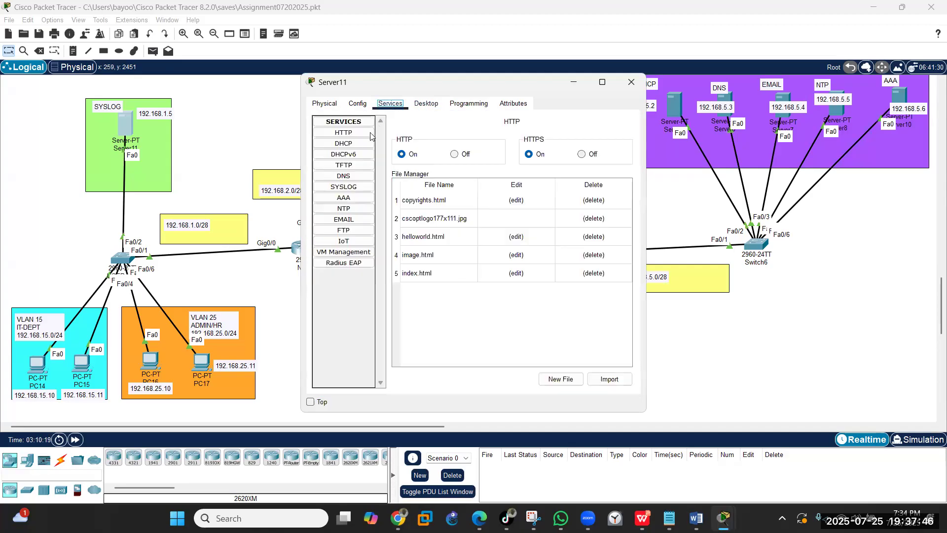
{"action": "left_click", "coordinate": [343, 187]}
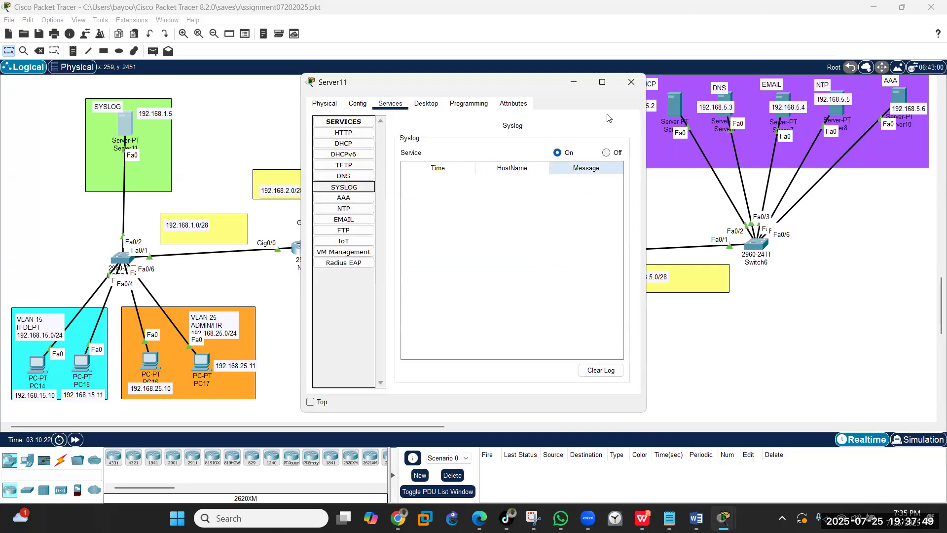
{"action": "left_click", "coordinate": [625, 81]}
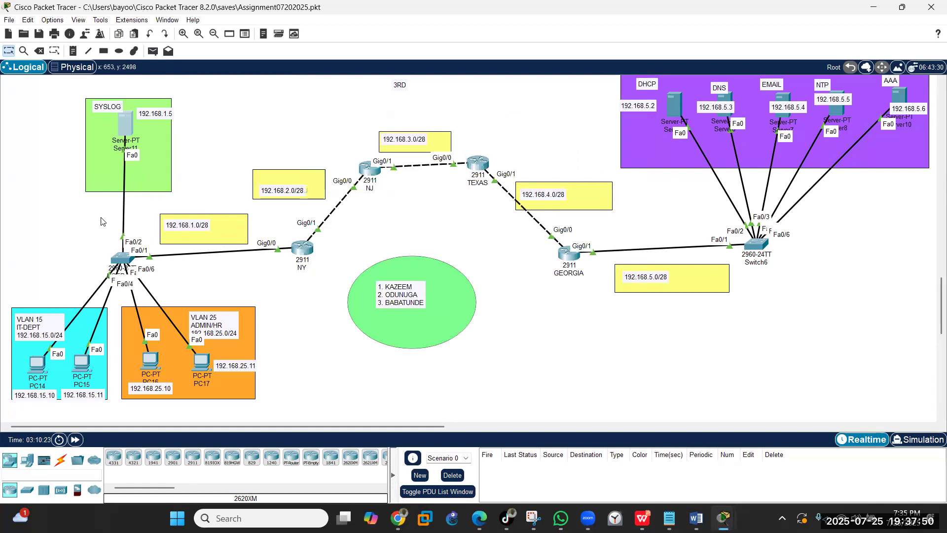
- In USER_SW's CLI, enter privileged mode, global configuration and the VLAN 1 interface
{"action": "left_click", "coordinate": [120, 258]}
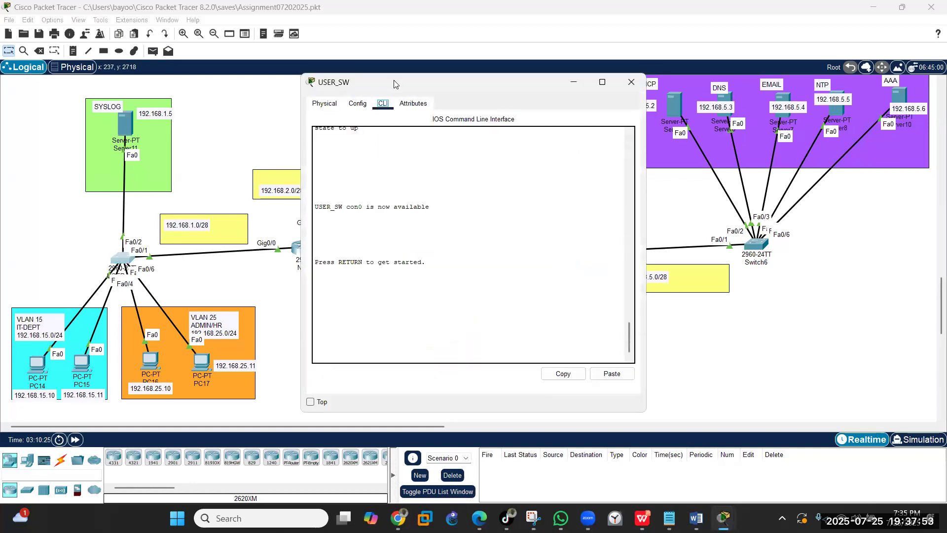
{"action": "left_click_drag", "start_coordinate": [394, 80], "coordinate": [465, 88]}
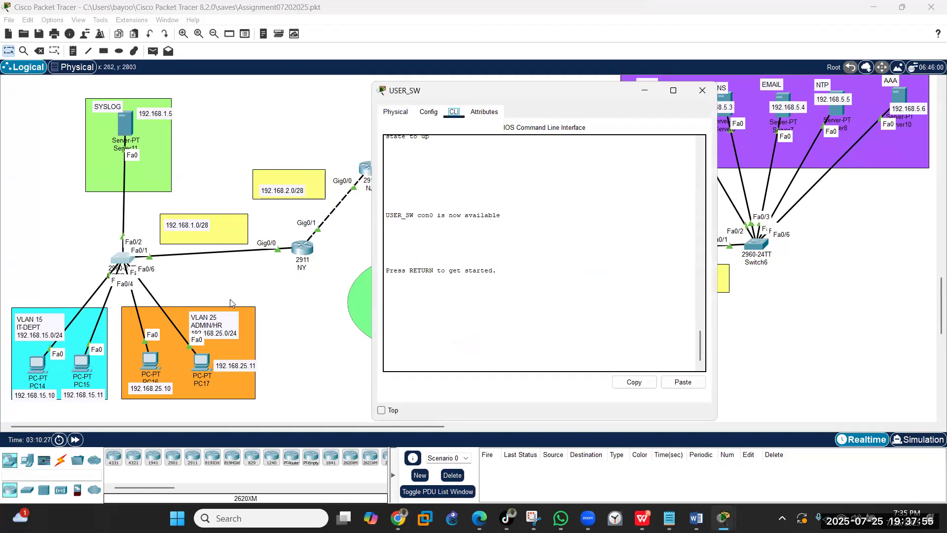
{"action": "left_click", "coordinate": [426, 325]}
{"action": "key", "text": "Return"}
{"action": "key", "text": "Return"}
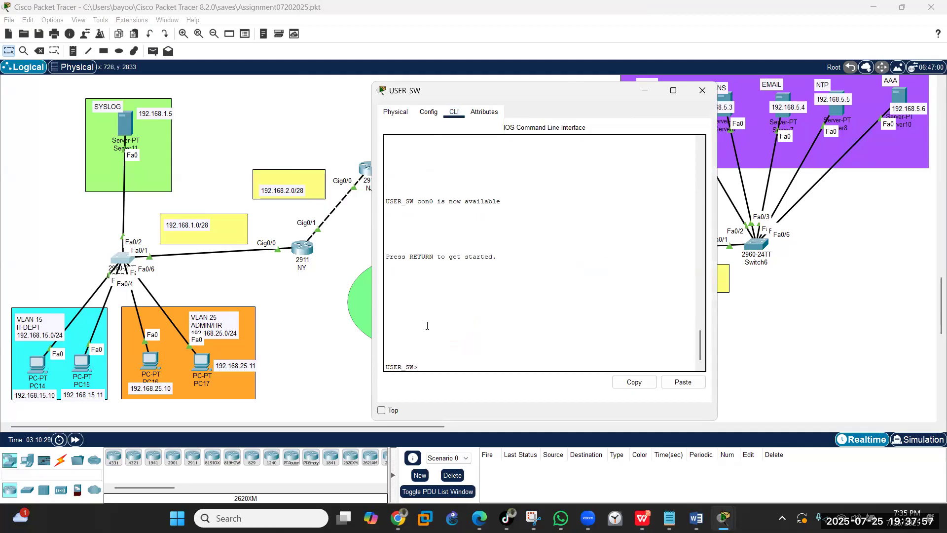
{"action": "type", "text": "en"}
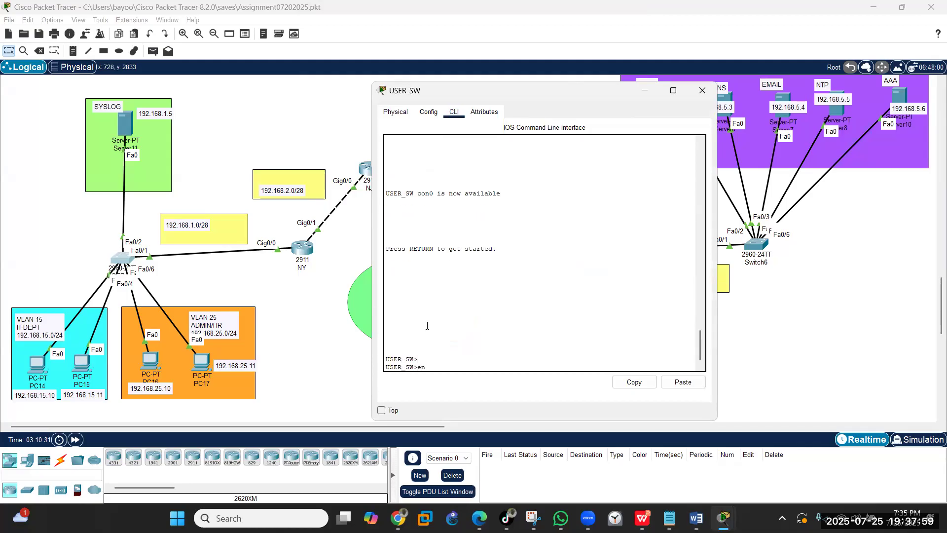
{"action": "key", "text": "Return"}
{"action": "type", "text": "config t"}
{"action": "key", "text": "Return"}
{"action": "key", "text": "Return"}
{"action": "type", "text": "int v"}
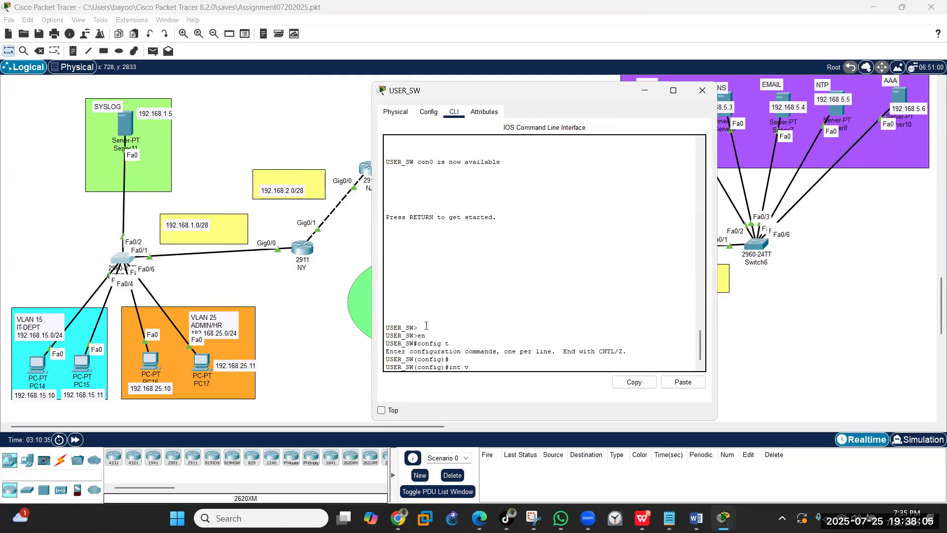
{"action": "type", "text": "lan 1"}
{"action": "key", "text": "Return"}
{"action": "key", "text": "Return"}
- Assign VLAN 1 the address 192.168.1.6 255.255.255.240 and bring it up with no shut
{"action": "type", "text": "ig-if)#"}
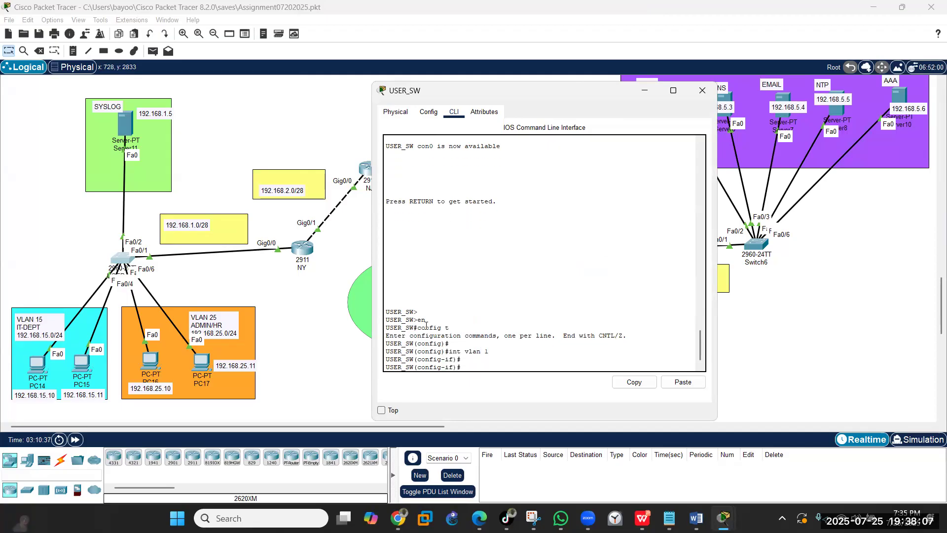
{"action": "type", "text": "ip add 192.16"}
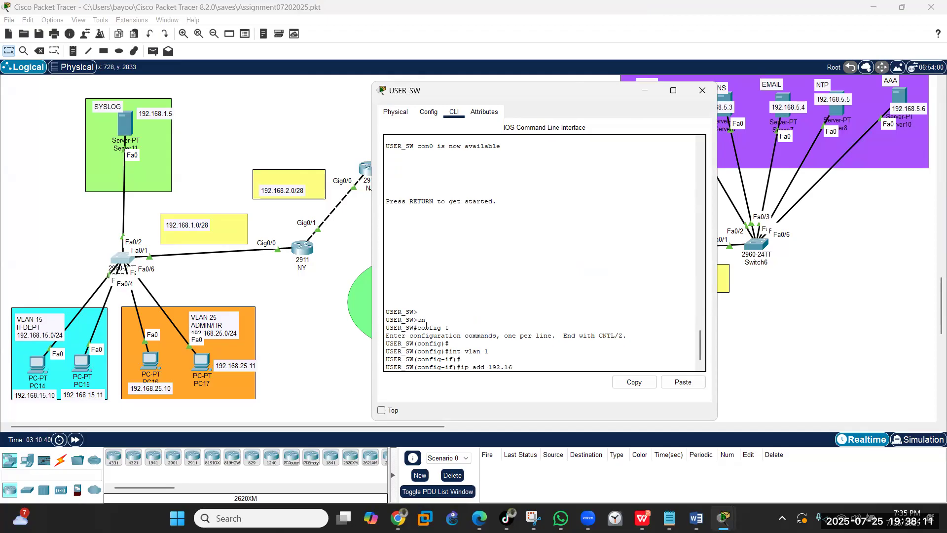
{"action": "type", "text": "8.1.6 255.255.255.2"}
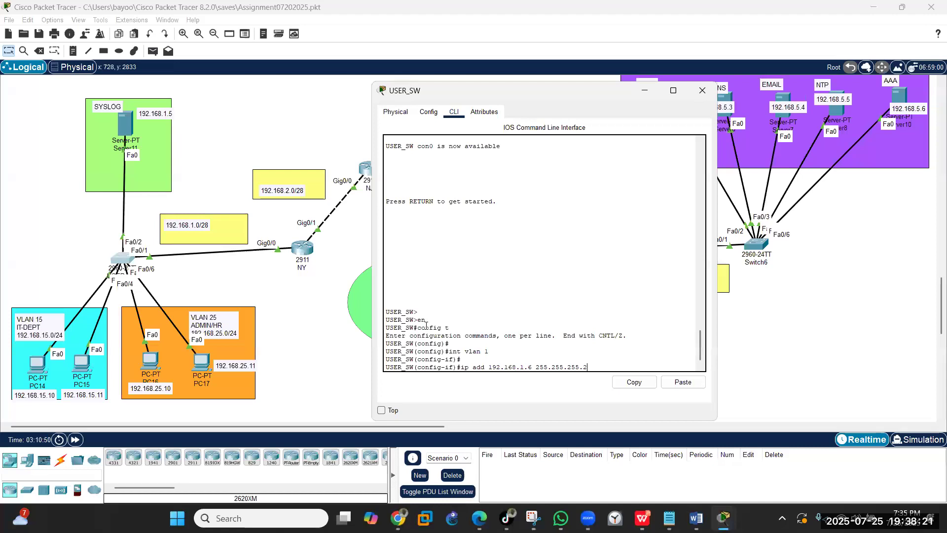
{"action": "type", "text": "40"}
{"action": "key", "text": "Return"}
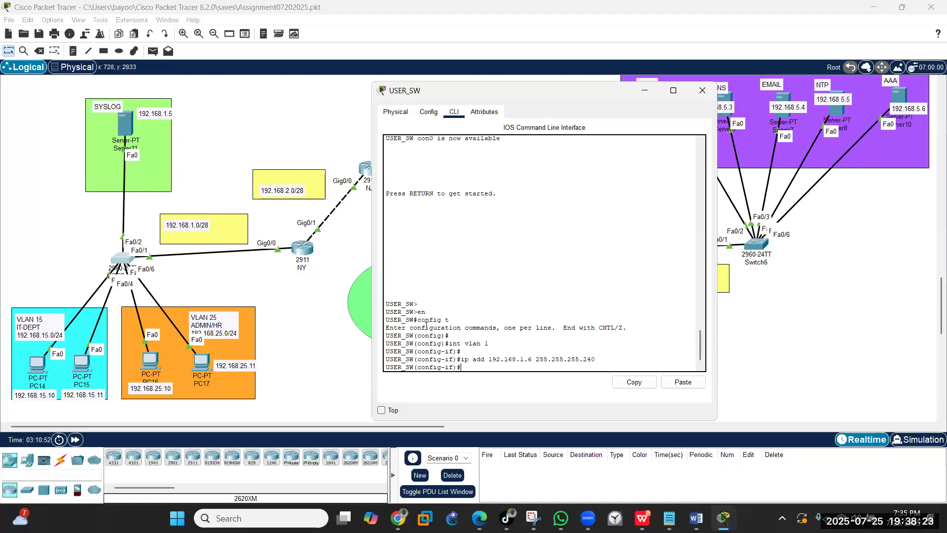
{"action": "type", "text": "no shut"}
{"action": "key", "text": "Return"}
{"action": "type", "text": "exit"}
{"action": "key", "text": "Return"}
{"action": "key", "text": "Return"}
- Set default gateway 192.168.1.1, then save the configuration with wr
{"action": "type", "text": "ip default-gateway"}
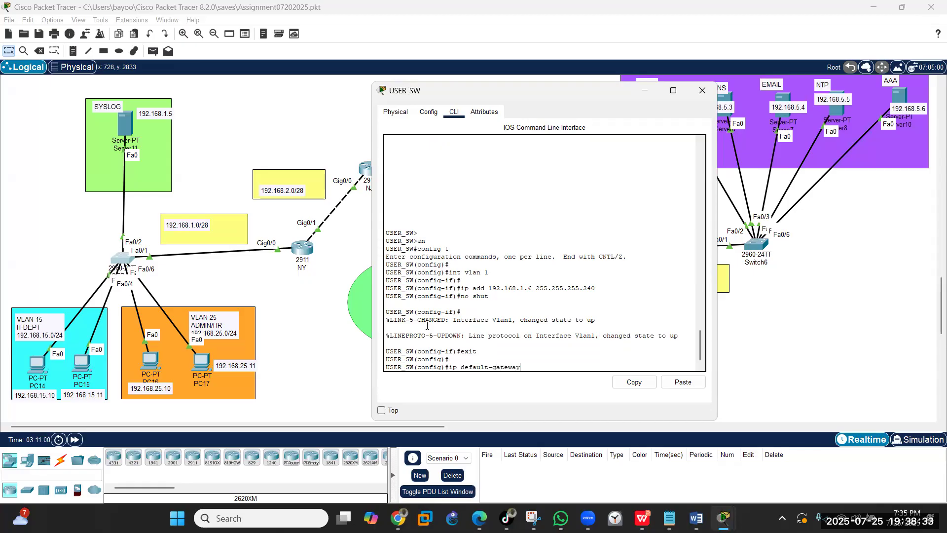
{"action": "type", "text": " 192.168.1.1"}
{"action": "key", "text": "Return"}
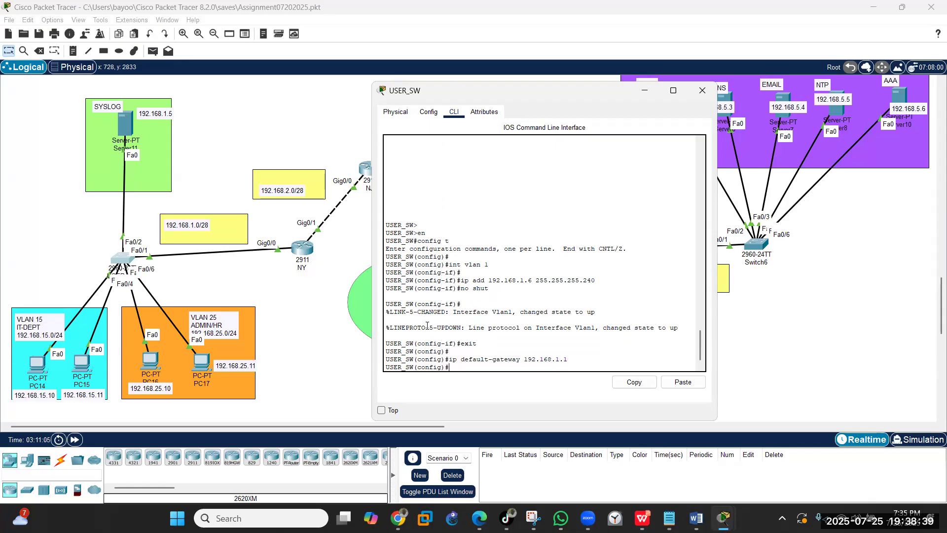
{"action": "type", "text": "end"}
{"action": "key", "text": "Return"}
{"action": "type", "text": "wr"}
{"action": "key", "text": "Return"}
{"action": "key", "text": "Return"}
{"action": "key", "text": "Return"}
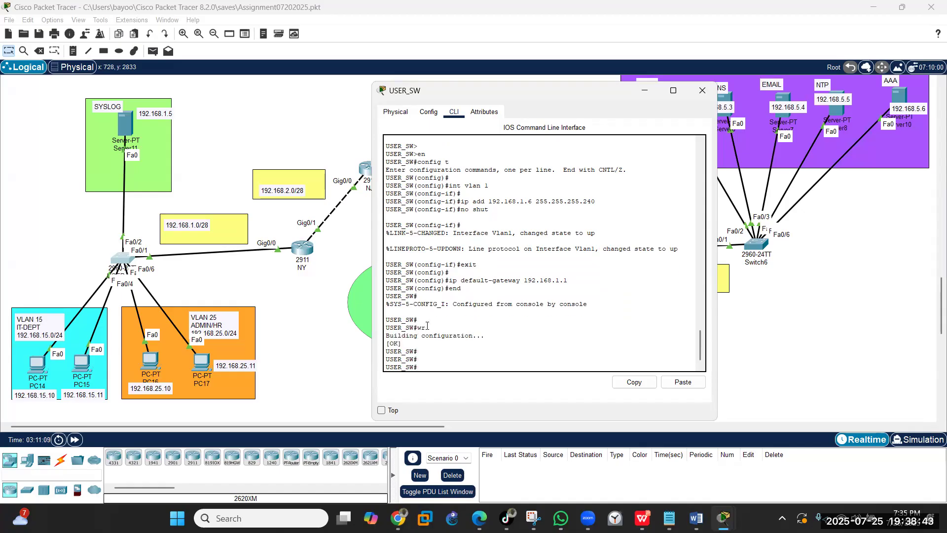
- Enter config t and type logging 192.168.1.2, correcting it to logging 192.168.1.5
{"action": "type", "text": "config t"}
{"action": "key", "text": "Return"}
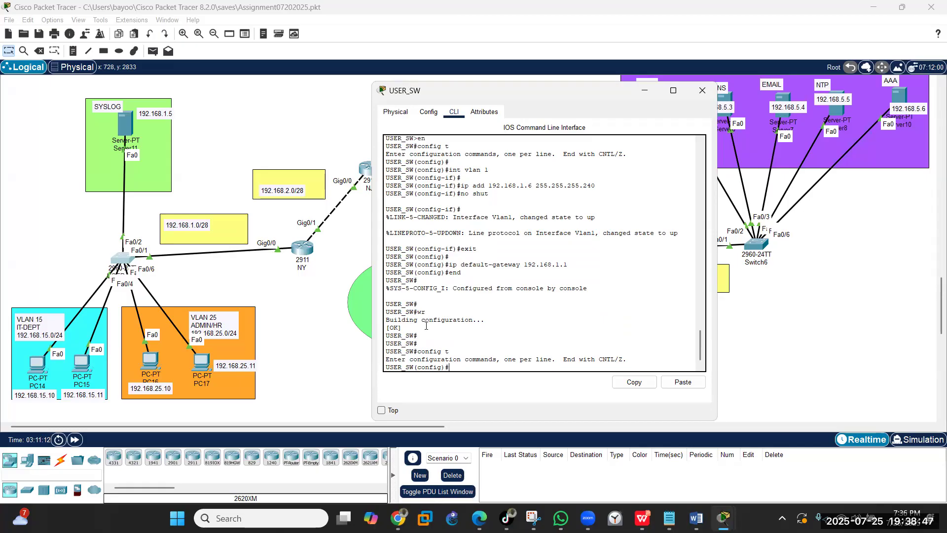
{"action": "type", "text": "logging 192.168"}
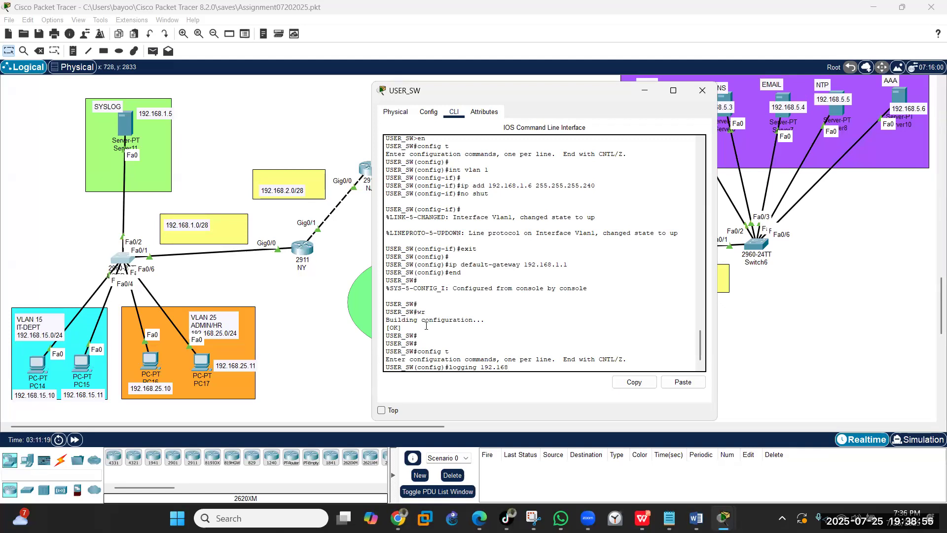
{"action": "type", "text": ".1.2"}
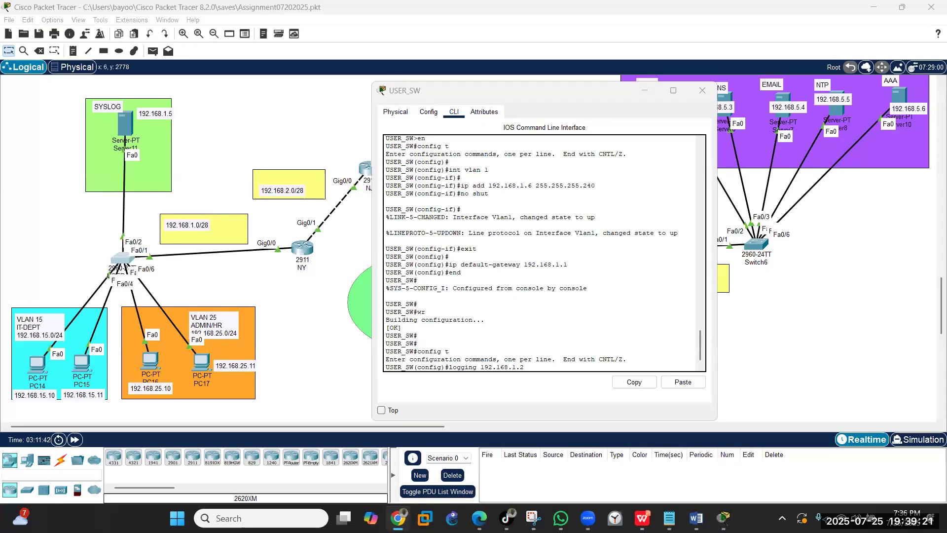
{"action": "left_click", "coordinate": [541, 364]}
{"action": "key", "text": "BackSpace"}
{"action": "type", "text": "5"}
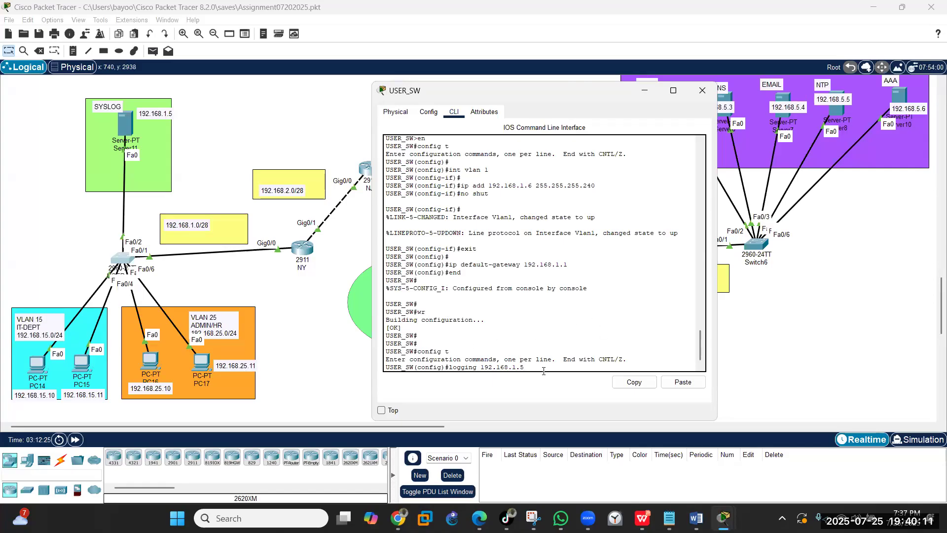
- Log to 192.168.1.5 with buffered 64000, trap debugging and msec datetime timestamps
{"action": "key", "text": "Return"}
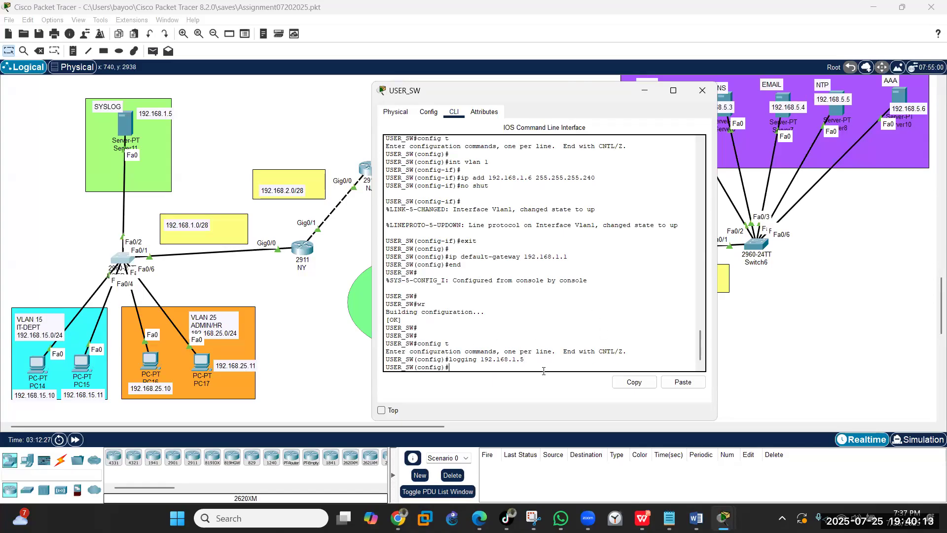
{"action": "type", "text": "logging buffered 64000"}
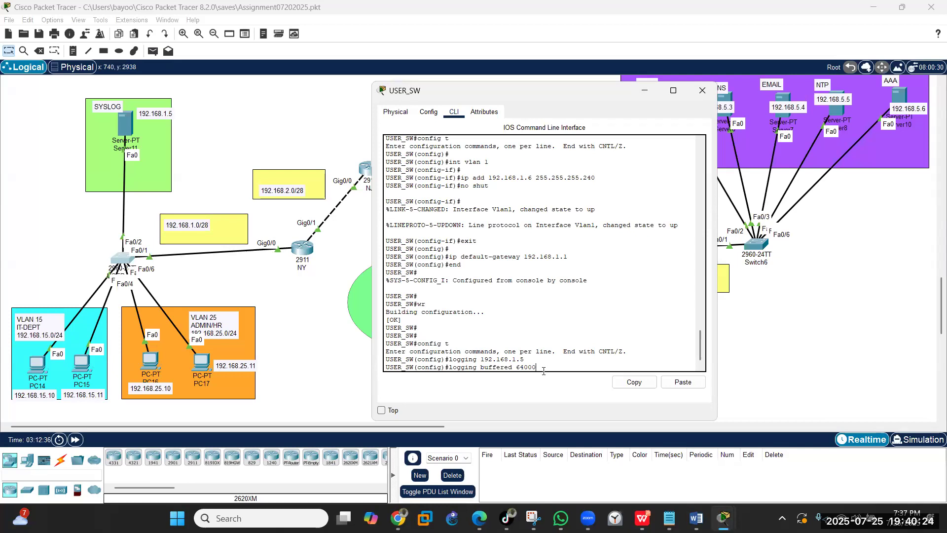
{"action": "key", "text": "Return"}
{"action": "type", "text": "logging t"}
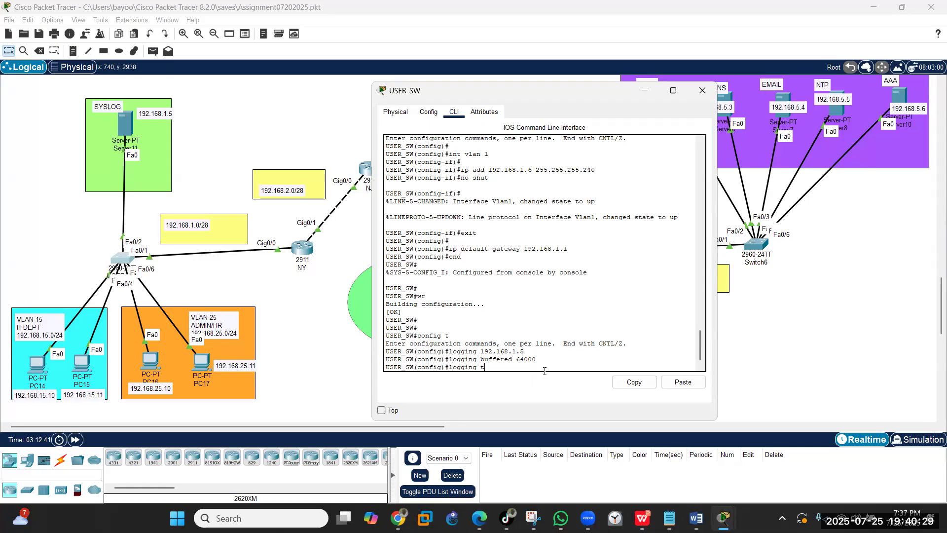
{"action": "type", "text": "rap debugging"}
{"action": "key", "text": "Return"}
{"action": "type", "text": "ser"}
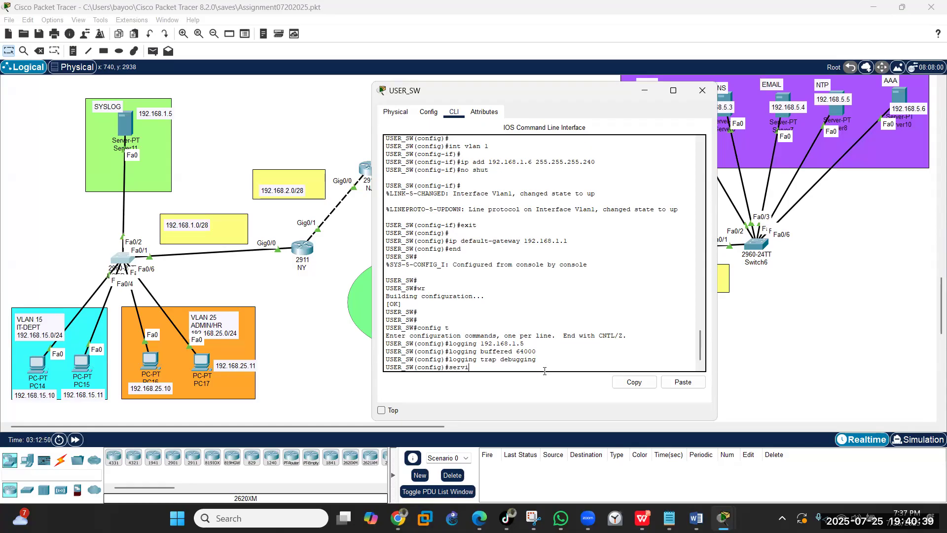
{"action": "type", "text": "vice timestamps log datetime msec"}
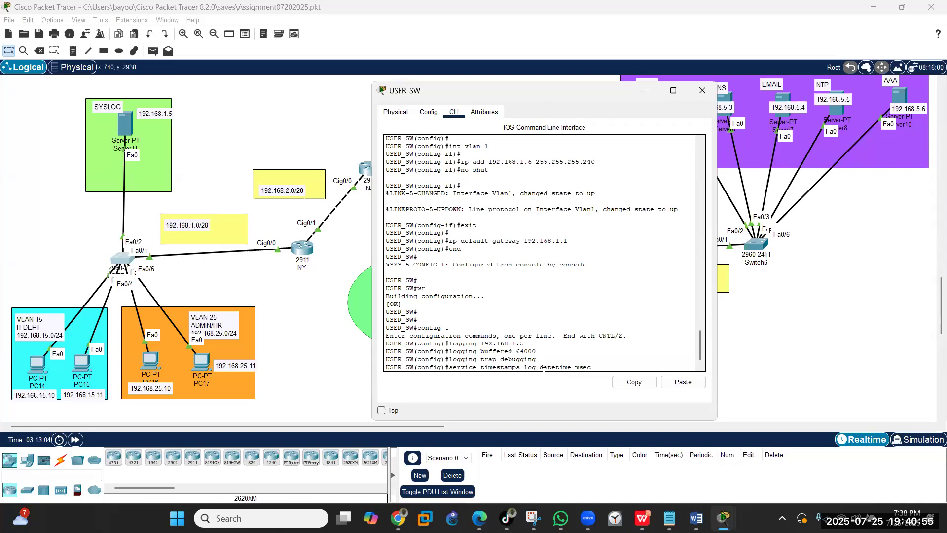
{"action": "key", "text": "Return"}
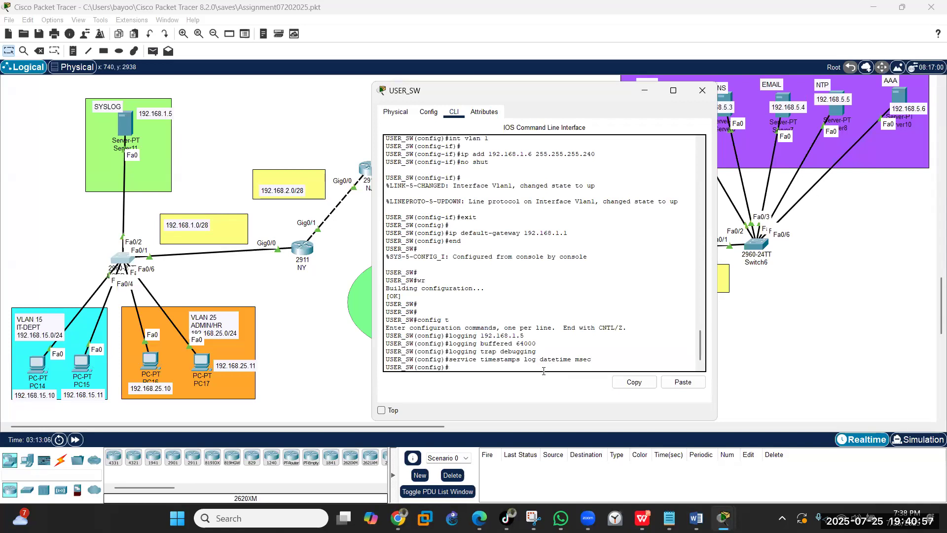
- Save the switch configuration with wr and type the clock set command for 7:39 JUL 25 2025
{"action": "type", "text": "end"}
{"action": "key", "text": "Return"}
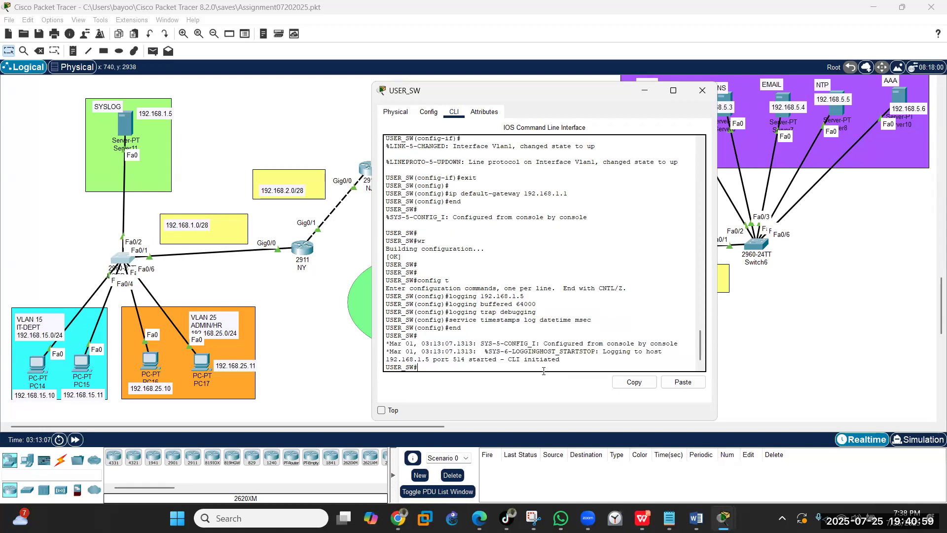
{"action": "type", "text": "wr"}
{"action": "key", "text": "Return"}
{"action": "key", "text": "Return"}
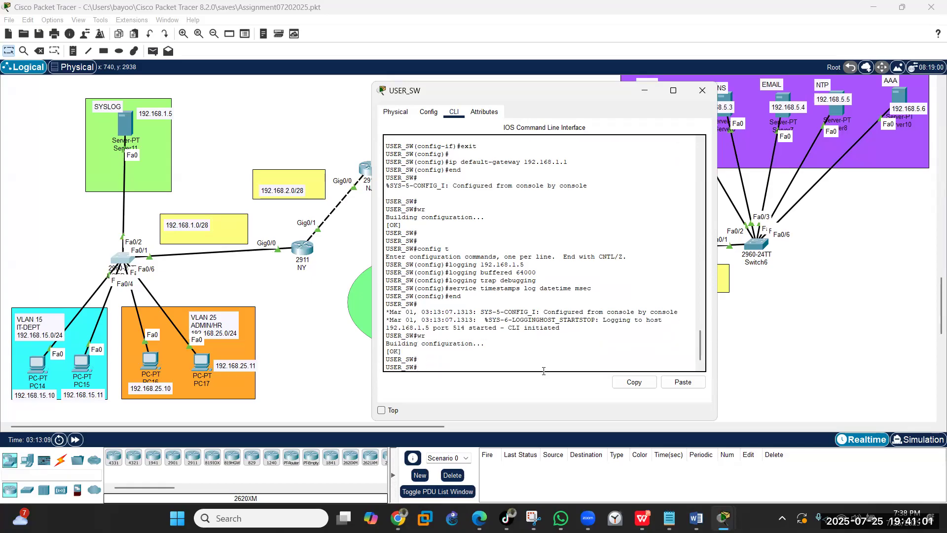
{"action": "type", "text": "clock "}
{"action": "type", "text": "?"}
{"action": "type", "text": "s"}
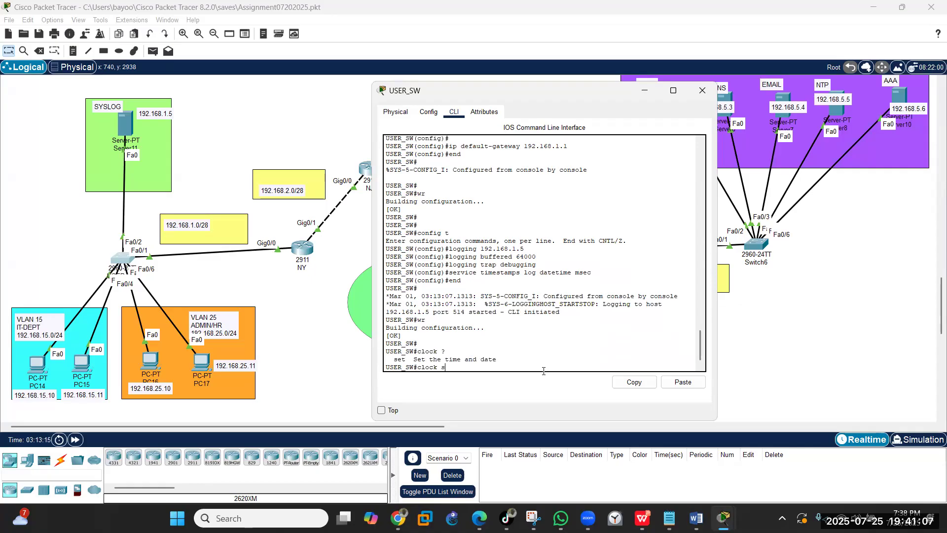
{"action": "type", "text": "et ?"}
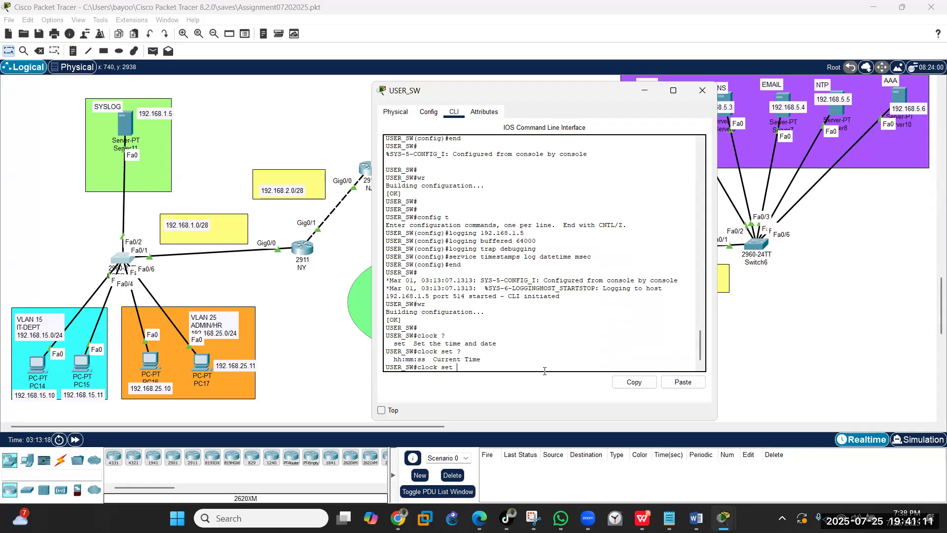
{"action": "type", "text": "7:39"}
{"action": "type", "text": "JUL 25 2025"}
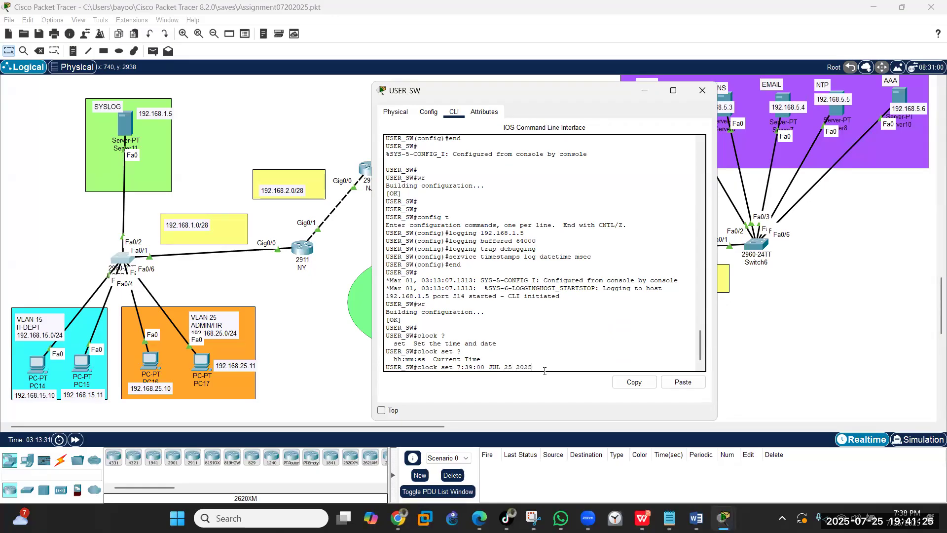
- Apply clock set 7:39:00 JUL 25 2025 on USER_SW, followed by a stray end command
{"action": "key", "text": "Return"}
{"action": "key", "text": "Return"}
{"action": "type", "text": "end"}
{"action": "key", "text": "Return"}
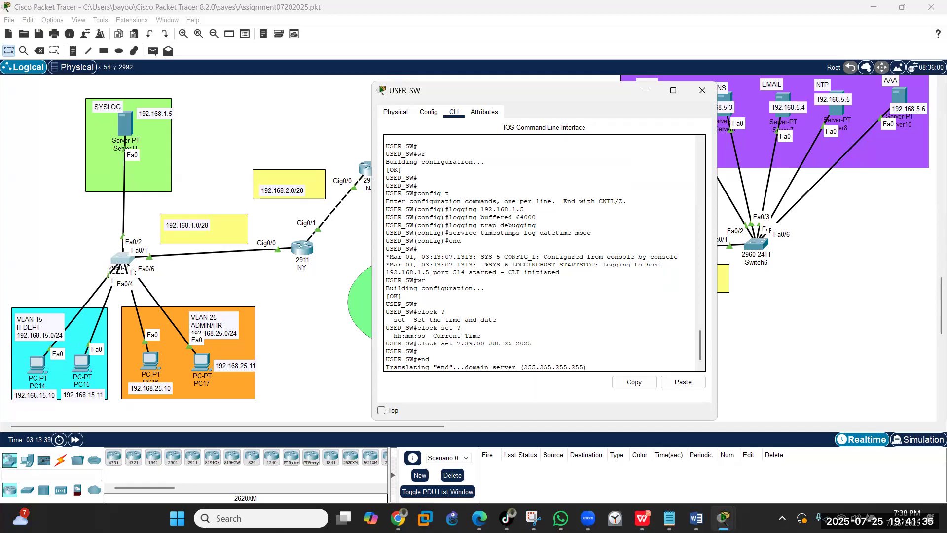
- Look through USER_SW's Physical, Config and CLI views
{"action": "left_click", "coordinate": [381, 112]}
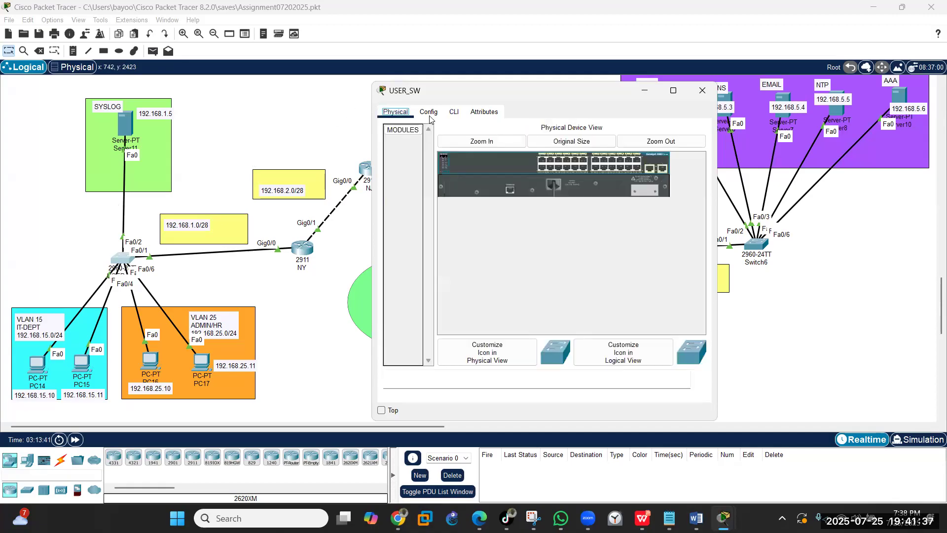
{"action": "left_click", "coordinate": [429, 113]}
{"action": "left_click", "coordinate": [463, 113]}
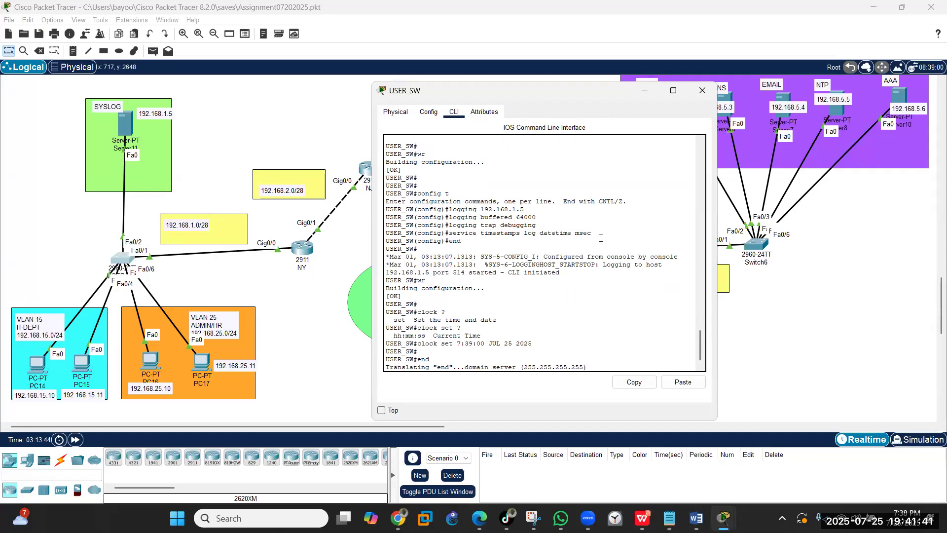
- View Server11's Syslog log, still empty, and put its window away
{"action": "left_click", "coordinate": [122, 126]}
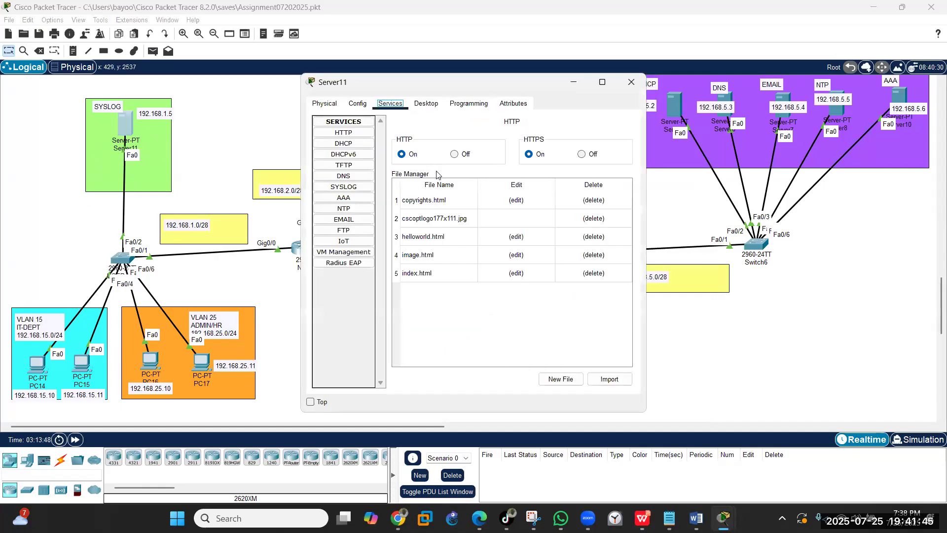
{"action": "left_click", "coordinate": [353, 187]}
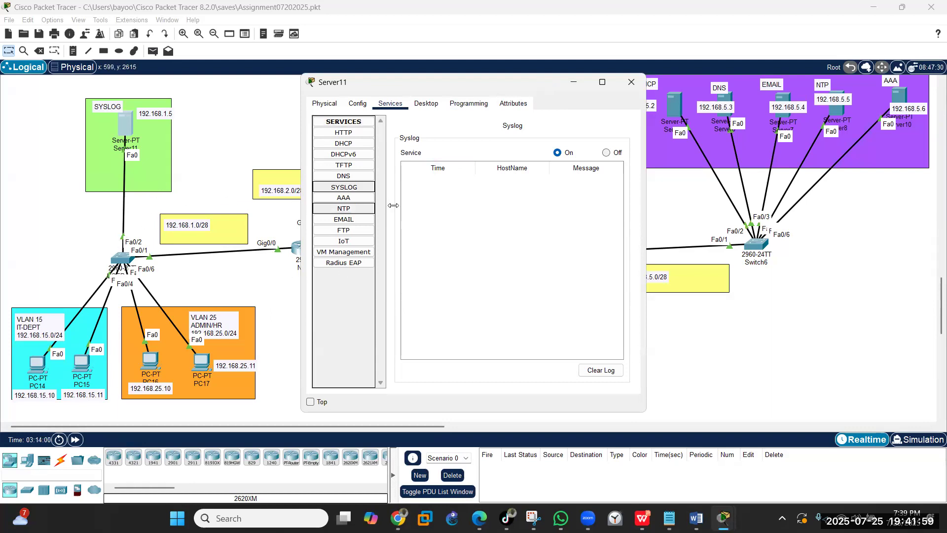
{"action": "left_click", "coordinate": [572, 86]}
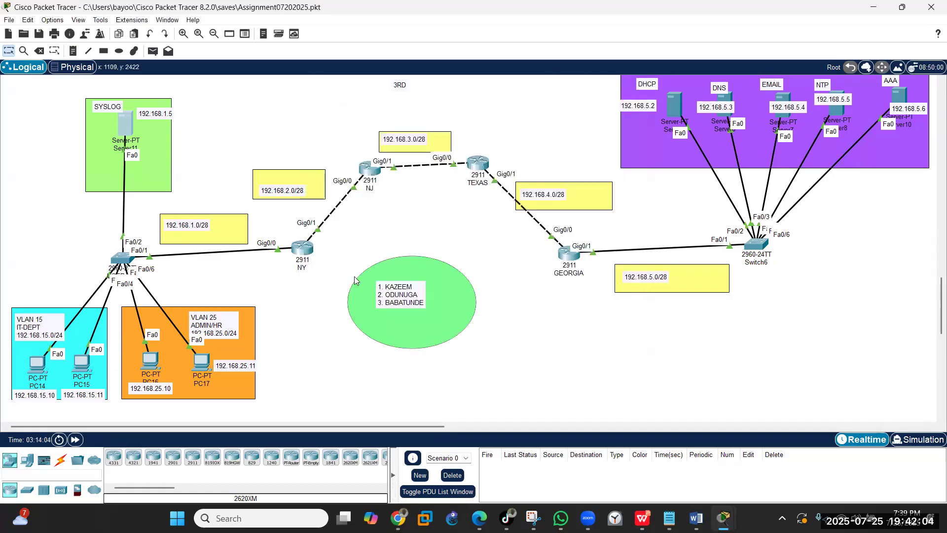
- Power PC17 off, check Server11's syslog for link messages, then power PC17 back on
{"action": "left_click", "coordinate": [201, 365]}
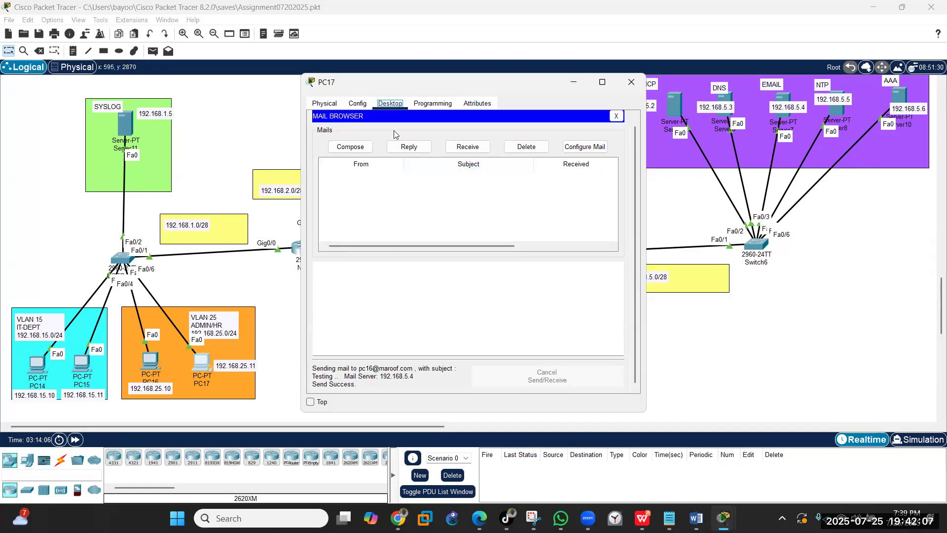
{"action": "left_click", "coordinate": [331, 108]}
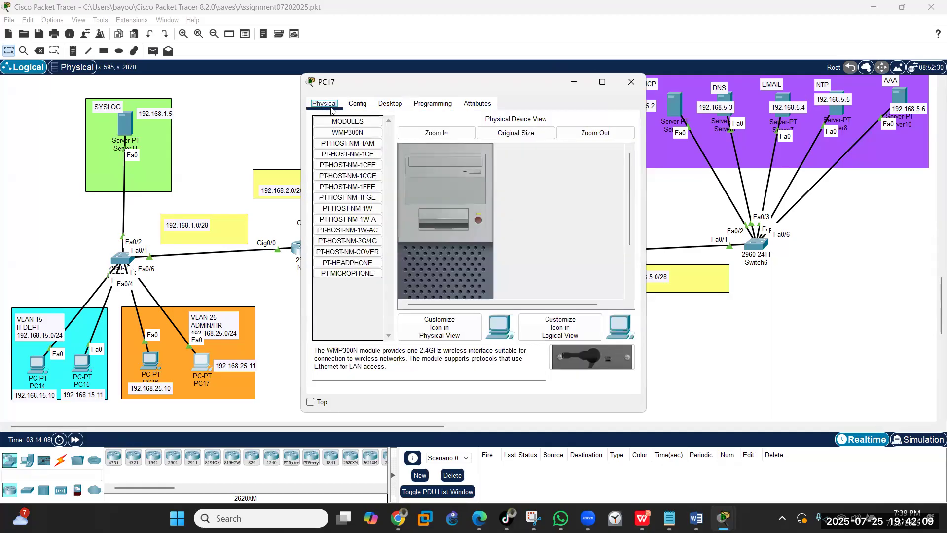
{"action": "left_click", "coordinate": [478, 220]}
{"action": "left_click", "coordinate": [125, 129]}
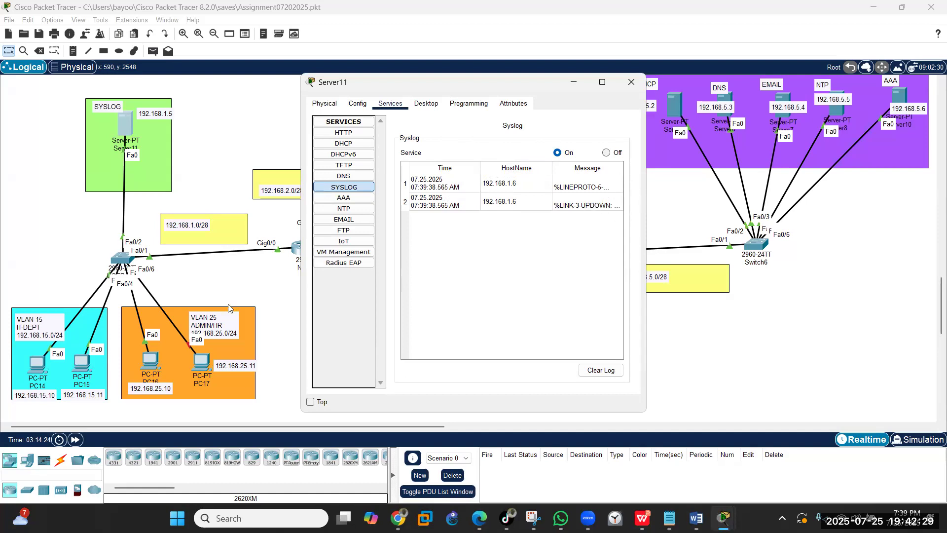
{"action": "left_click", "coordinate": [199, 361]}
{"action": "left_click", "coordinate": [478, 220]}
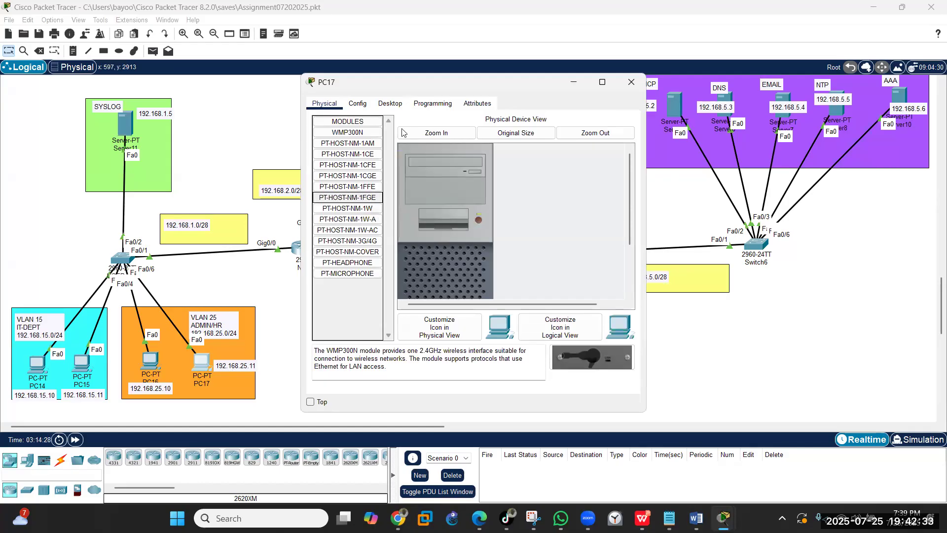
{"action": "left_click", "coordinate": [398, 106]}
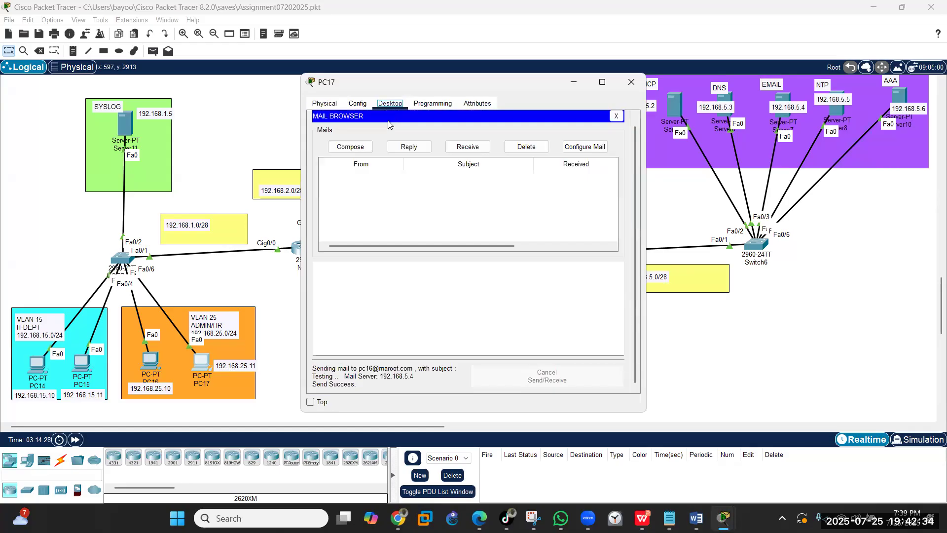
- Toggle PC17 between Static and DHCP until it gets 192.168.25.11, then close its window
{"action": "left_click", "coordinate": [616, 117]}
{"action": "left_click", "coordinate": [332, 151]}
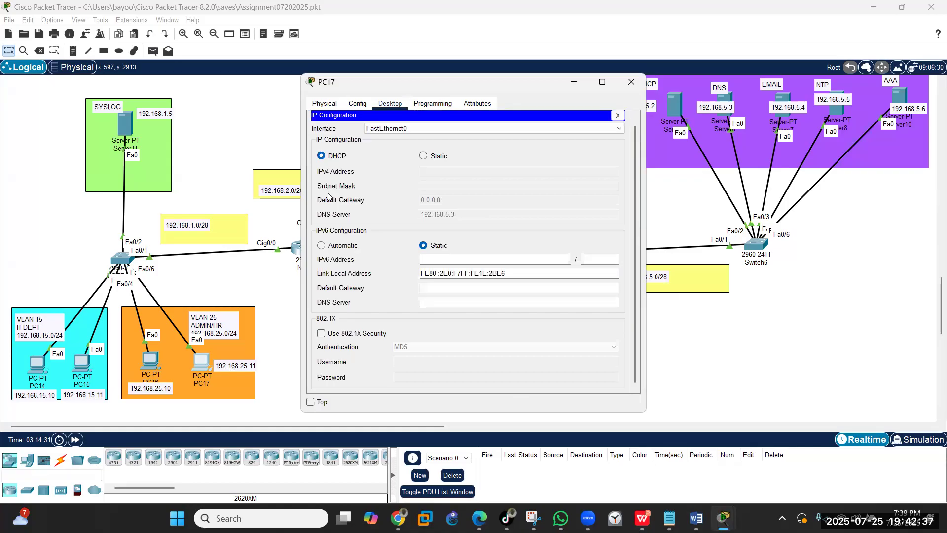
{"action": "left_click", "coordinate": [424, 157]}
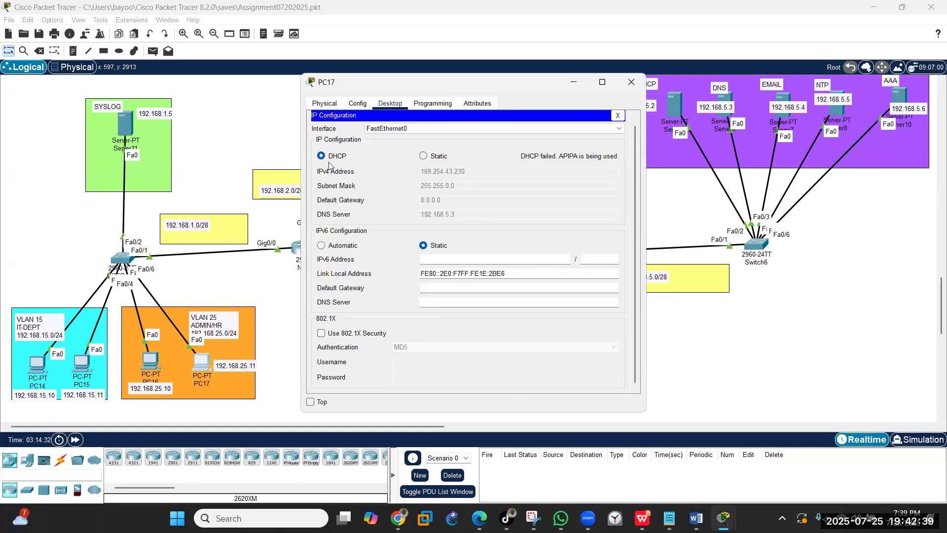
{"action": "left_click", "coordinate": [322, 157]}
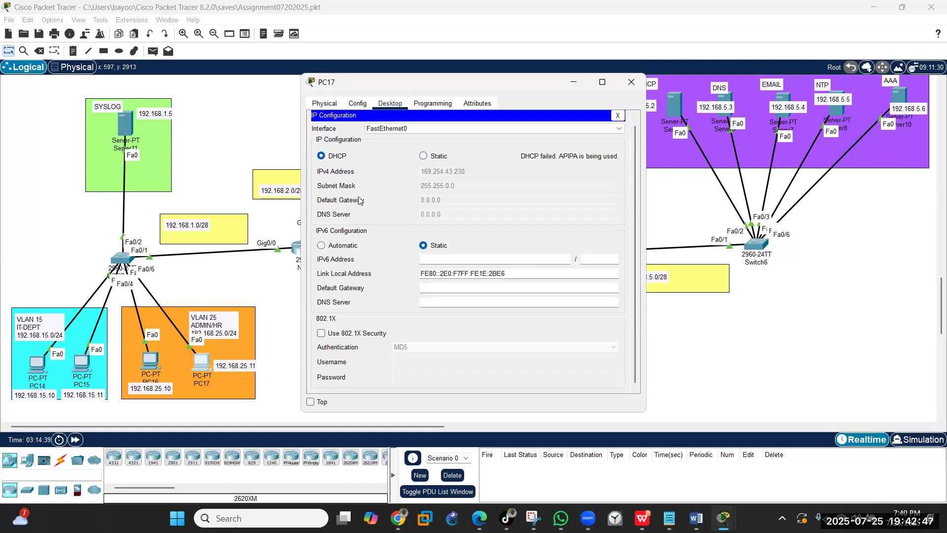
{"action": "left_click", "coordinate": [423, 155]}
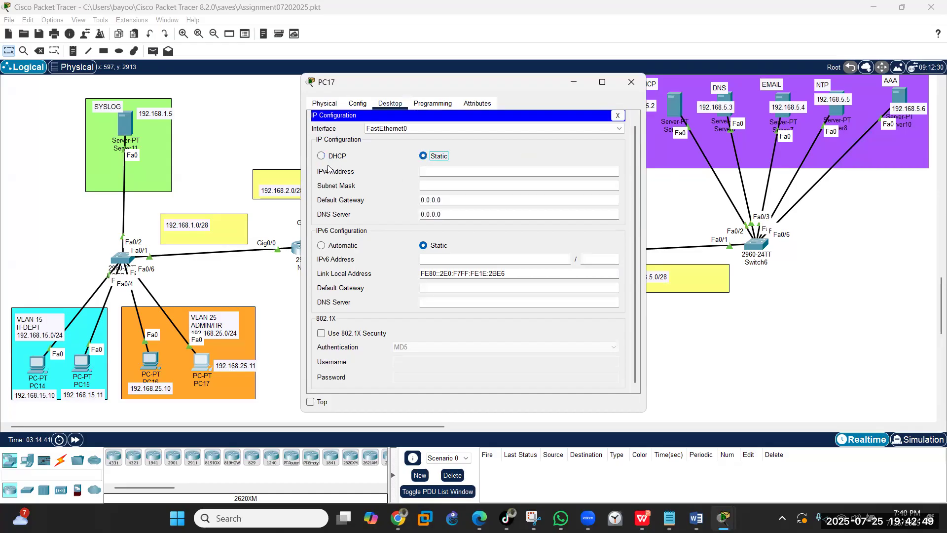
{"action": "left_click", "coordinate": [320, 156]}
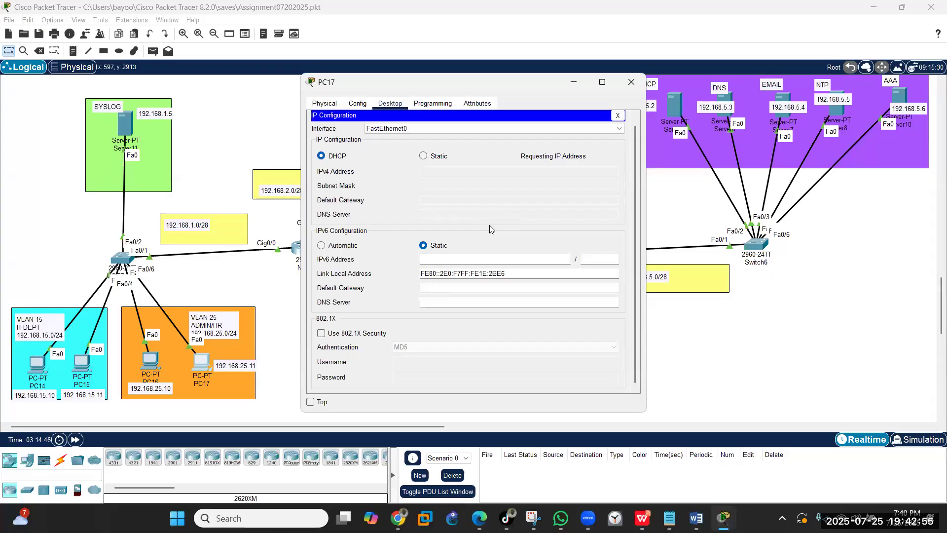
{"action": "left_click", "coordinate": [424, 156]}
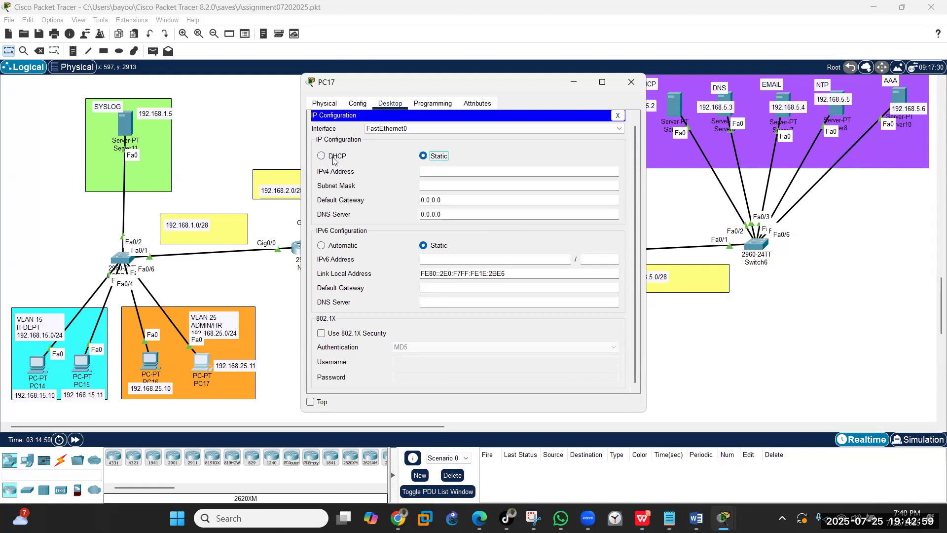
{"action": "left_click", "coordinate": [332, 158]}
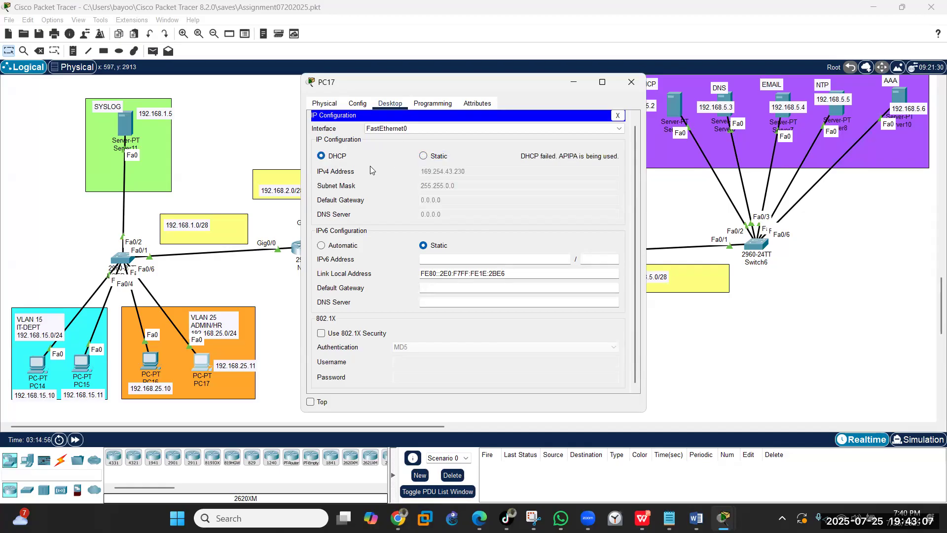
{"action": "left_click", "coordinate": [429, 156]}
{"action": "left_click", "coordinate": [342, 162]}
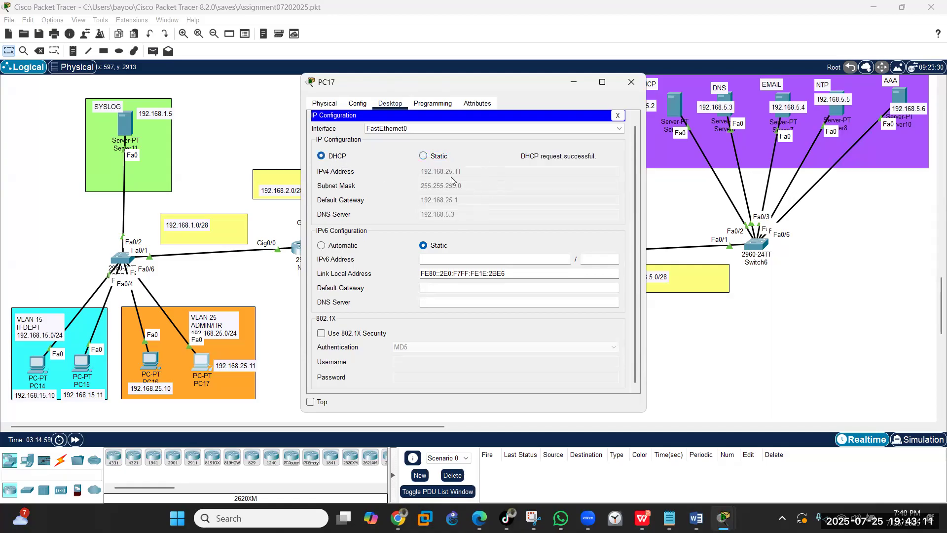
{"action": "left_click", "coordinate": [631, 83]}
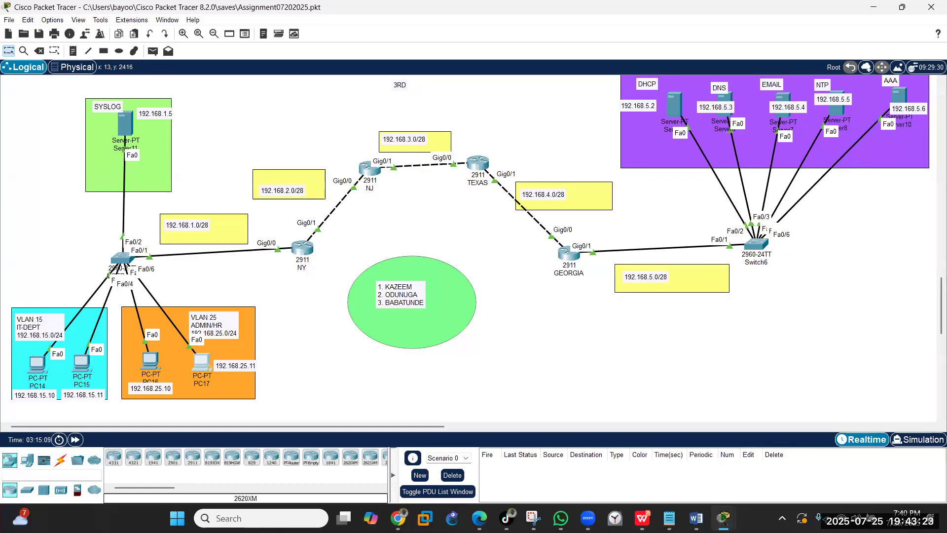
{"action": "key", "text": "alt+Tab"}
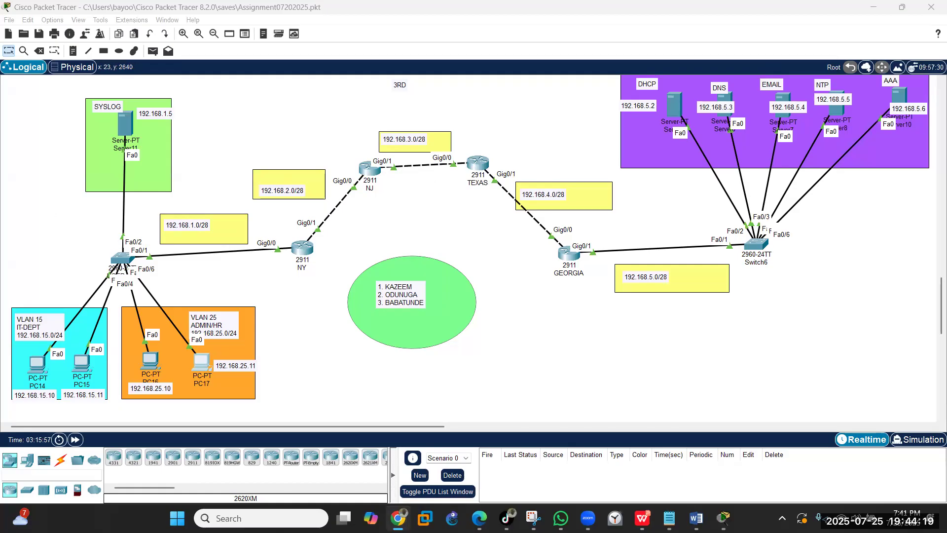
- Open Server8's IP Configuration and enter IPv4 address 192.168.5.5
{"action": "double_click", "coordinate": [837, 108]}
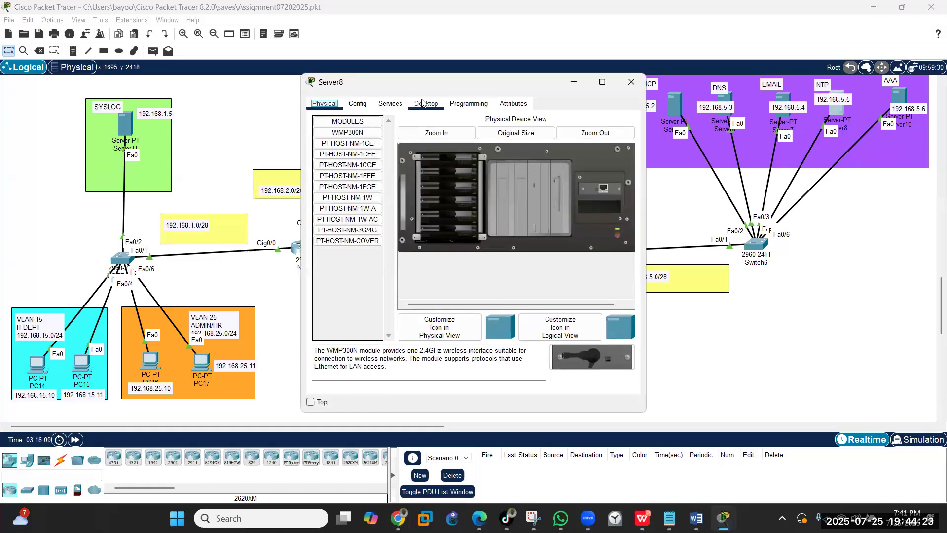
{"action": "left_click", "coordinate": [426, 104]}
{"action": "left_click", "coordinate": [348, 142]}
{"action": "left_click", "coordinate": [454, 165]}
{"action": "type", "text": "192.16"}
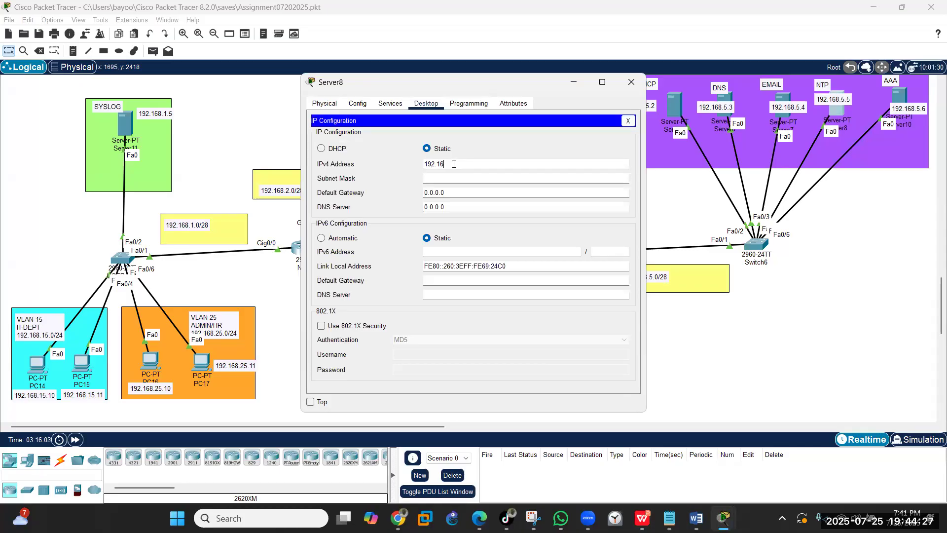
{"action": "type", "text": "8.5.5"}
{"action": "key", "text": "Tab"}
- Set mask 255.255.255.240 and gateway 192.168.5.1, and start the DNS server address
{"action": "left_click", "coordinate": [472, 178]}
{"action": "key", "text": "BackSpace"}
{"action": "type", "text": "240"}
{"action": "key", "text": "Tab"}
{"action": "type", "text": "192.168"}
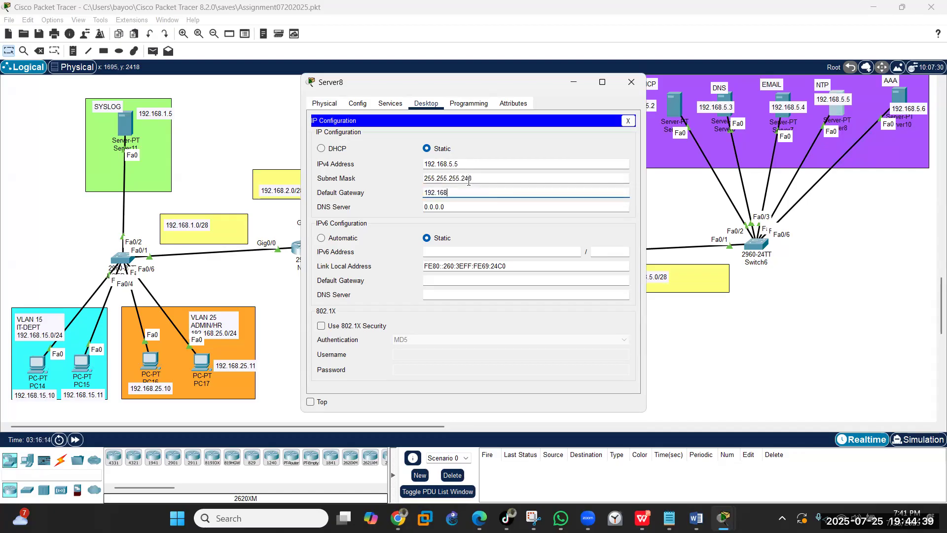
{"action": "type", "text": ".5.1"}
{"action": "key", "text": "Tab"}
{"action": "type", "text": "192.168"}
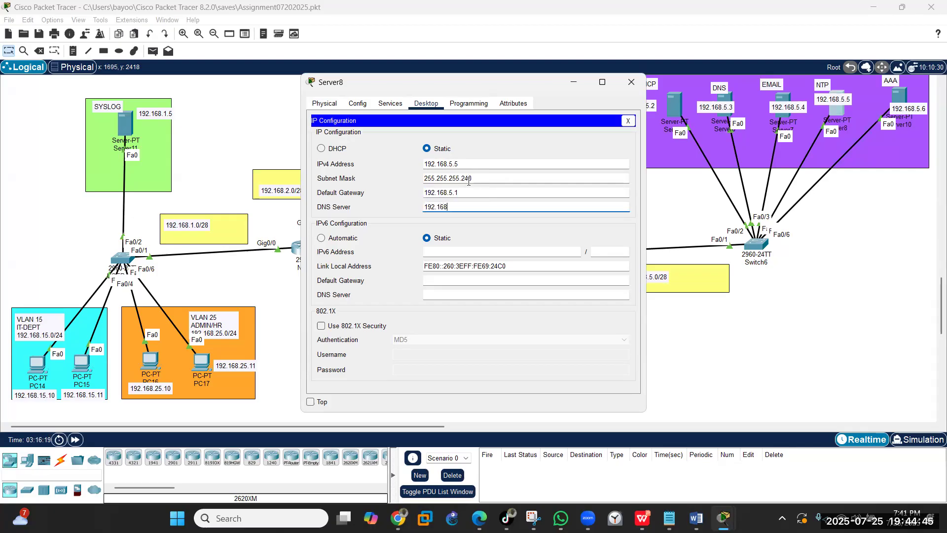
{"action": "type", "text": ".53"}
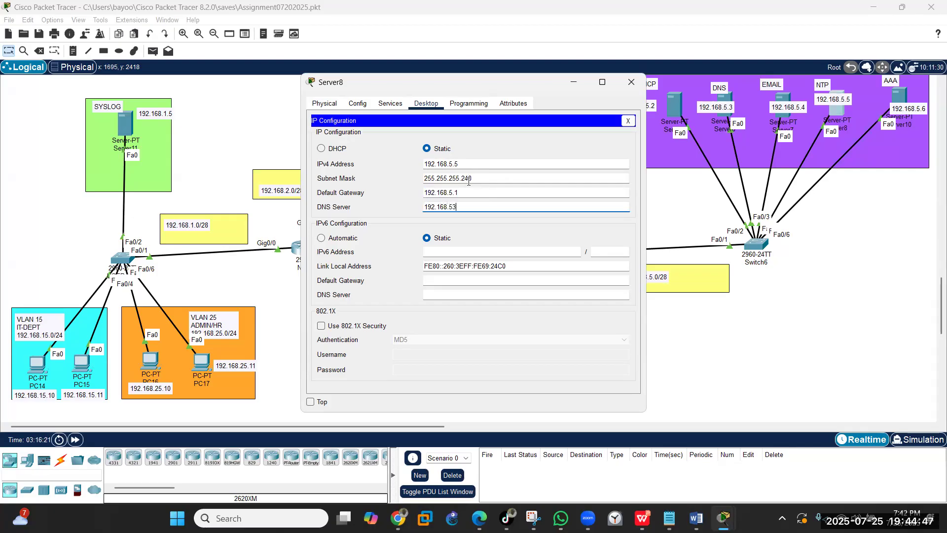
{"action": "key", "text": "BackSpace"}
- Finish DNS 192.168.5.3, then enable authentication on Server8's NTP service
{"action": "type", "text": ".3"}
{"action": "left_click", "coordinate": [391, 103]}
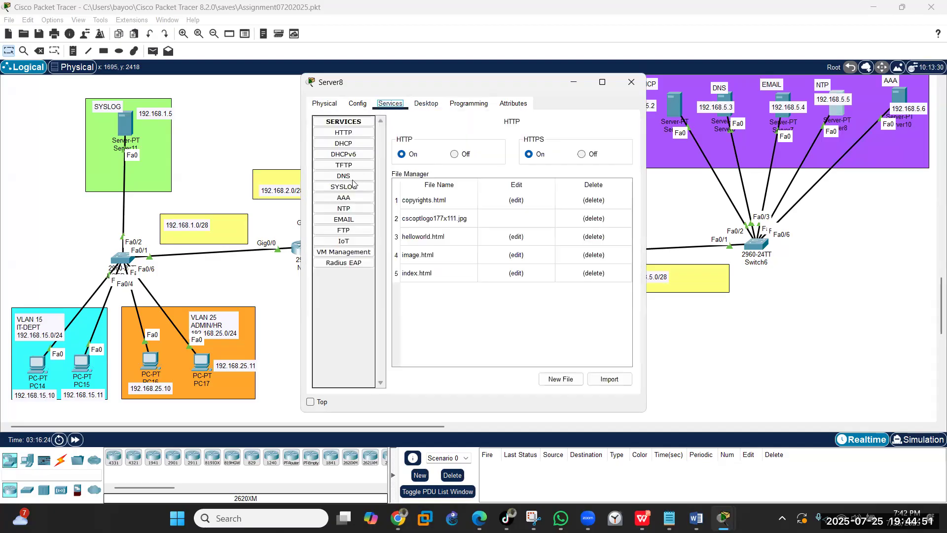
{"action": "left_click", "coordinate": [344, 209]}
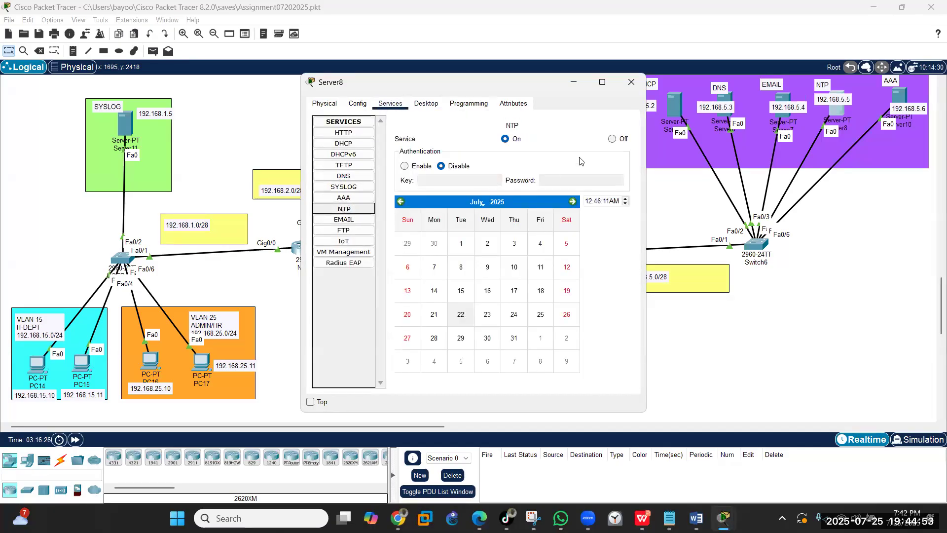
{"action": "left_click", "coordinate": [405, 166]}
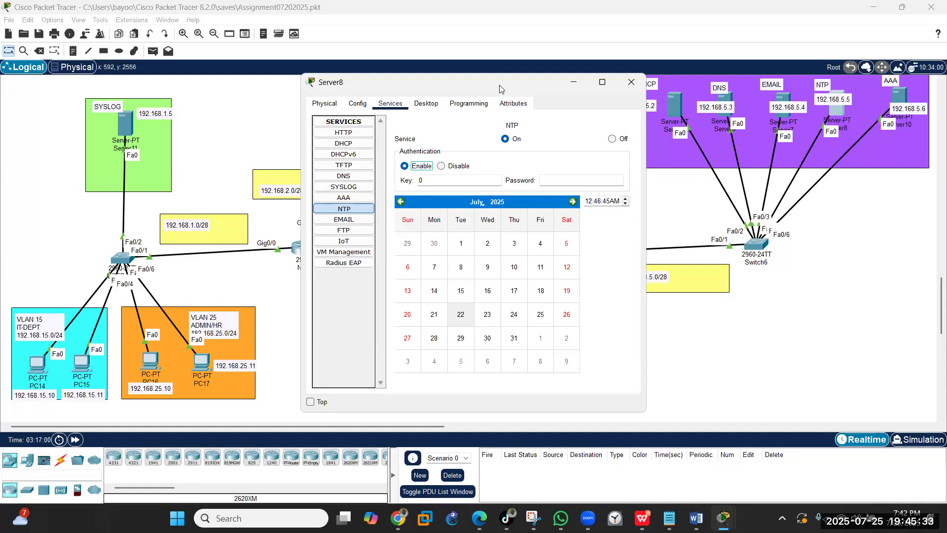
{"action": "left_click_drag", "start_coordinate": [500, 89], "coordinate": [279, 106]}
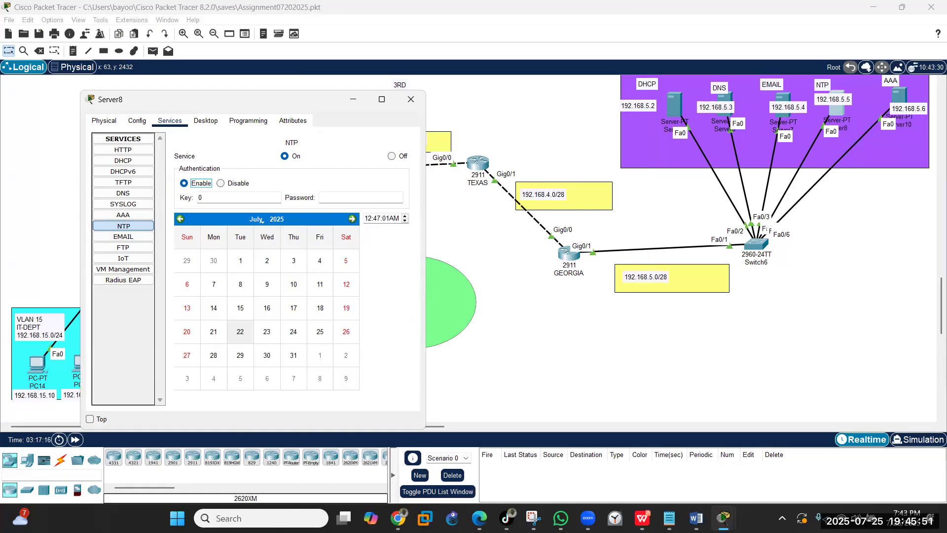
{"action": "key", "text": "alt+Tab"}
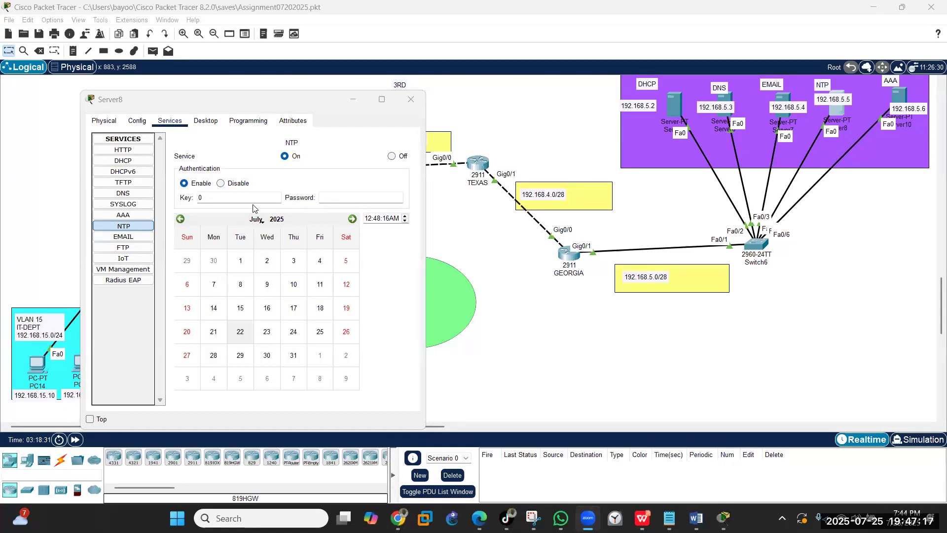
- Set NTP authentication key 1 and enter its password
{"action": "left_click", "coordinate": [254, 197]}
{"action": "key", "text": "BackSpace"}
{"action": "type", "text": "1"}
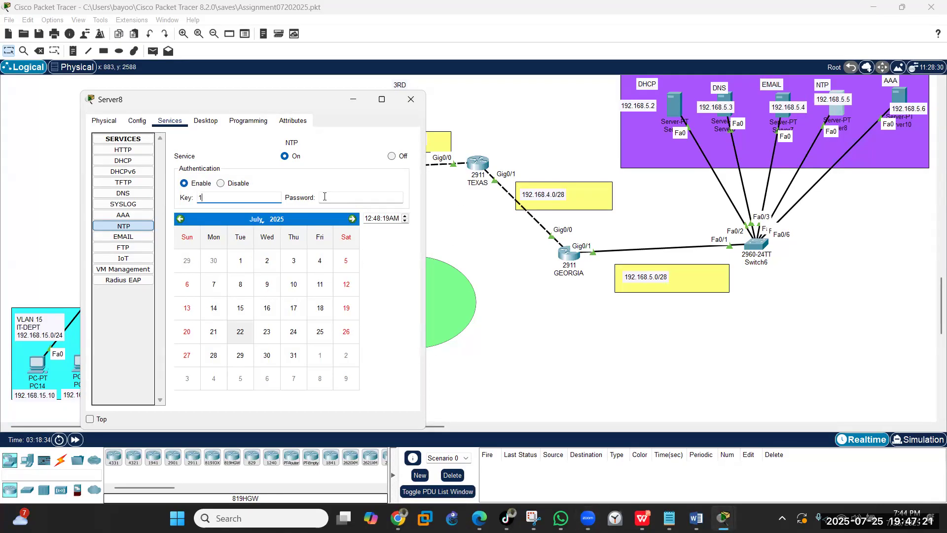
{"action": "left_click", "coordinate": [325, 196]}
{"action": "type", "text": "abc123"}
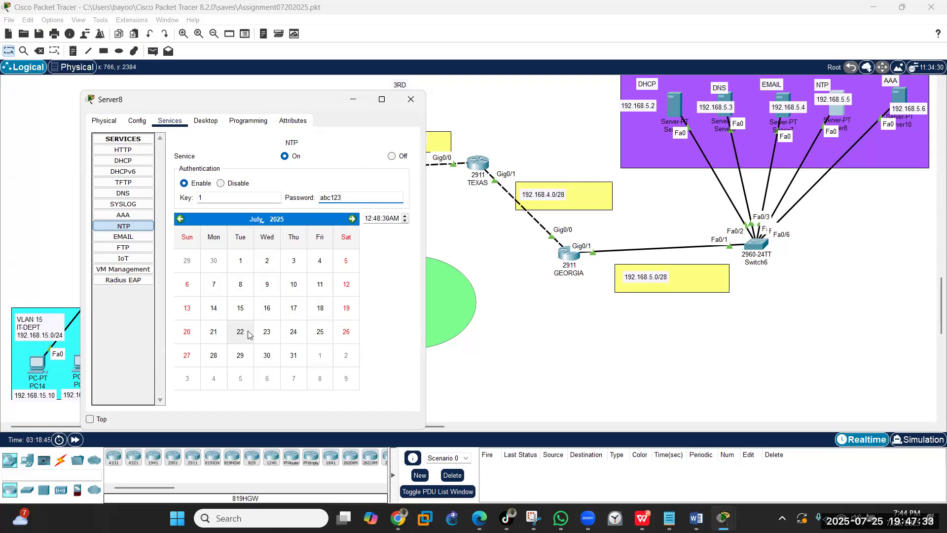
- Pick 25 July in the NTP calendar and set the time to 07:46:00
{"action": "left_click", "coordinate": [318, 331]}
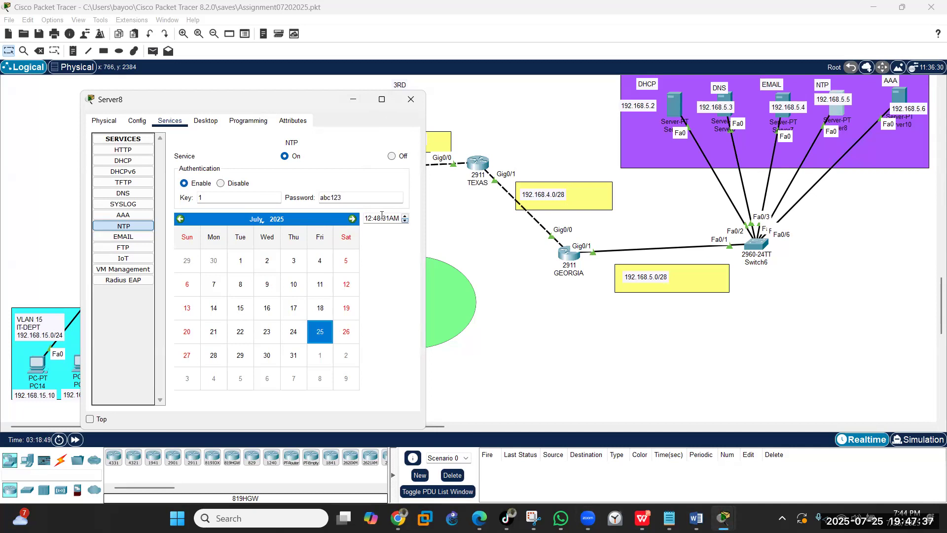
{"action": "left_click", "coordinate": [404, 220]}
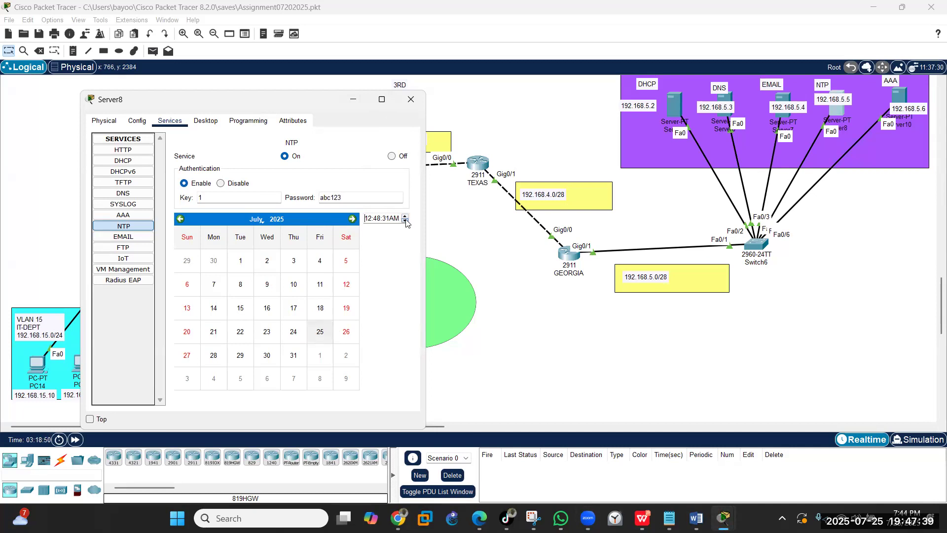
{"action": "double_click", "coordinate": [404, 216]}
{"action": "left_click", "coordinate": [404, 216]}
{"action": "left_click", "coordinate": [405, 216]}
{"action": "left_click", "coordinate": [405, 216]}
{"action": "left_click", "coordinate": [405, 216]}
{"action": "left_click", "coordinate": [405, 216]}
{"action": "left_click", "coordinate": [380, 218]}
{"action": "double_click", "coordinate": [386, 218]}
{"action": "type", "text": "00"}
- Change the NTP time from AM to PM, keeping the 25th selected
{"action": "left_click", "coordinate": [326, 330]}
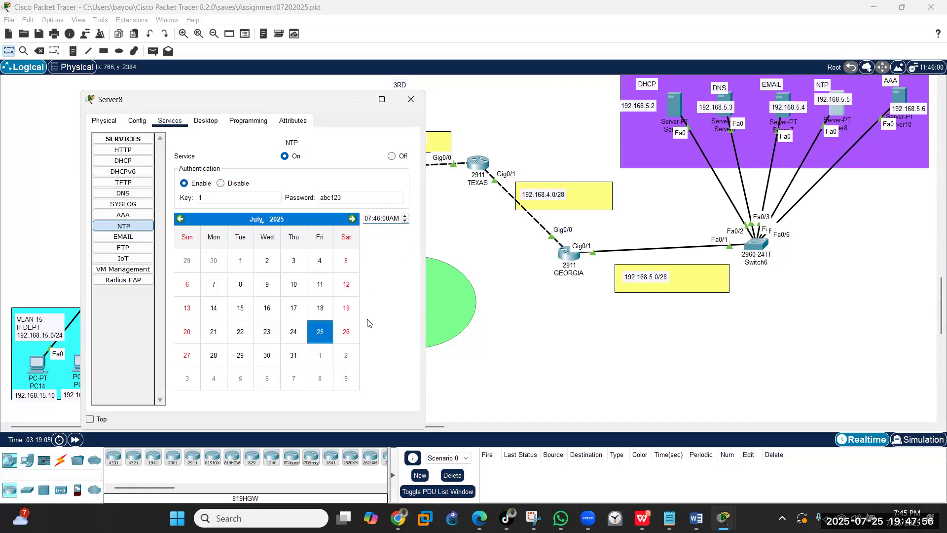
{"action": "left_click", "coordinate": [397, 218]}
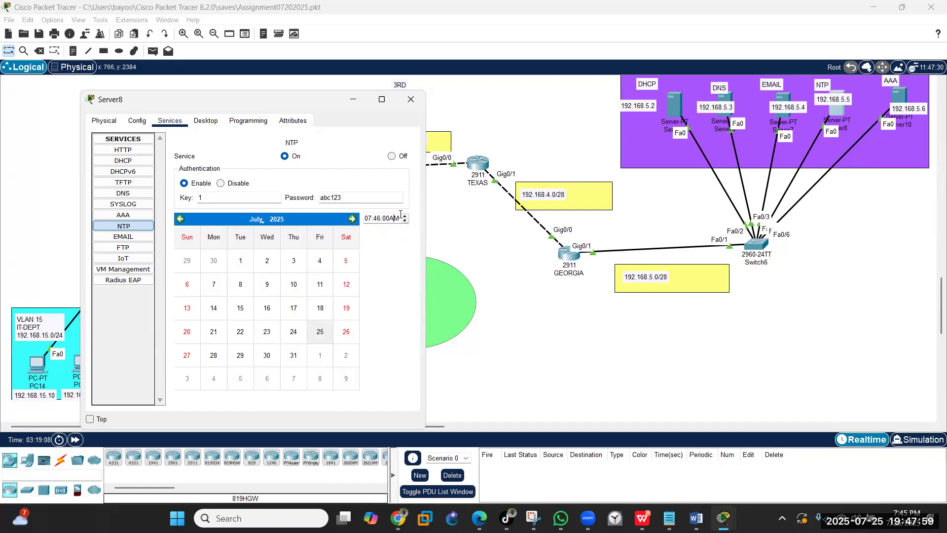
{"action": "key", "text": "BackSpace"}
{"action": "type", "text": "P"}
{"action": "key", "text": "Tab"}
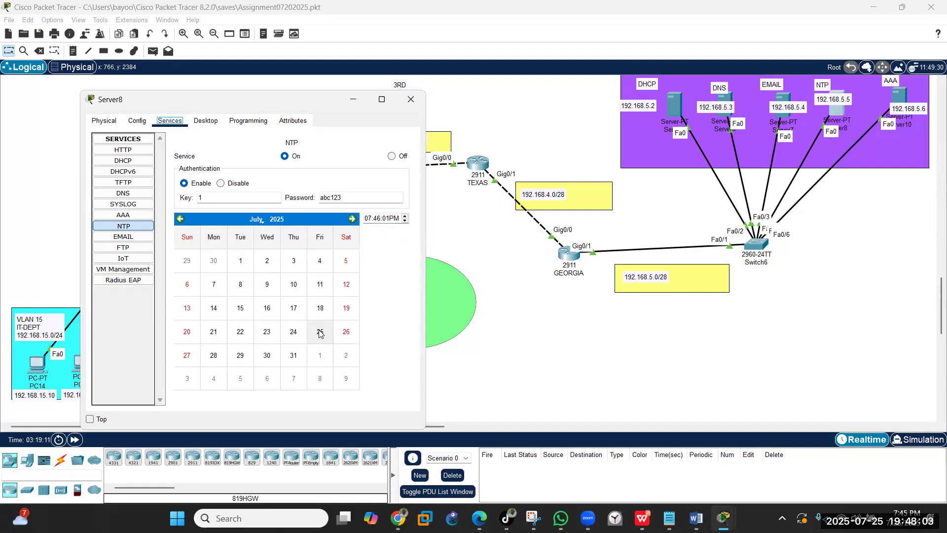
{"action": "key", "text": "Tab"}
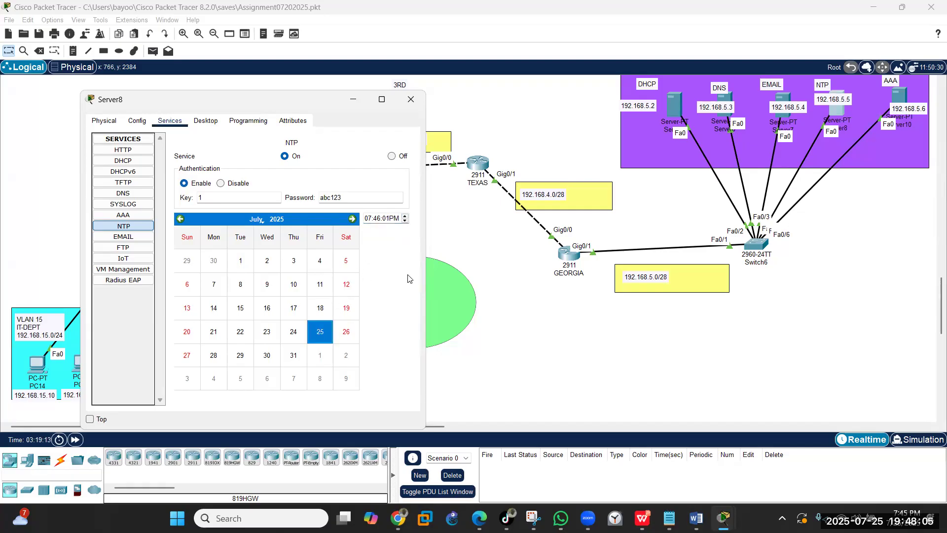
{"action": "key", "text": "shift+Tab"}
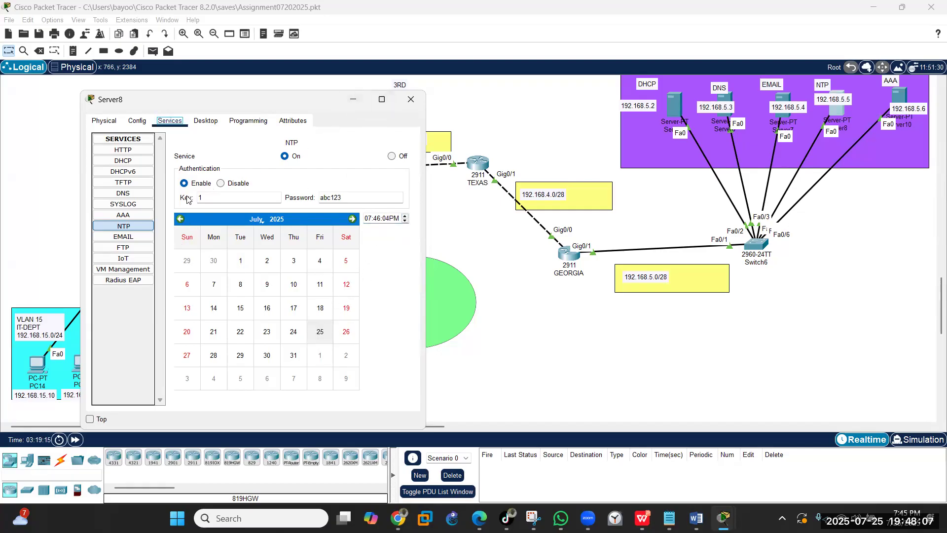
- Close Server8 and enter privileged mode in GEORGIA's CLI
{"action": "left_click", "coordinate": [411, 100]}
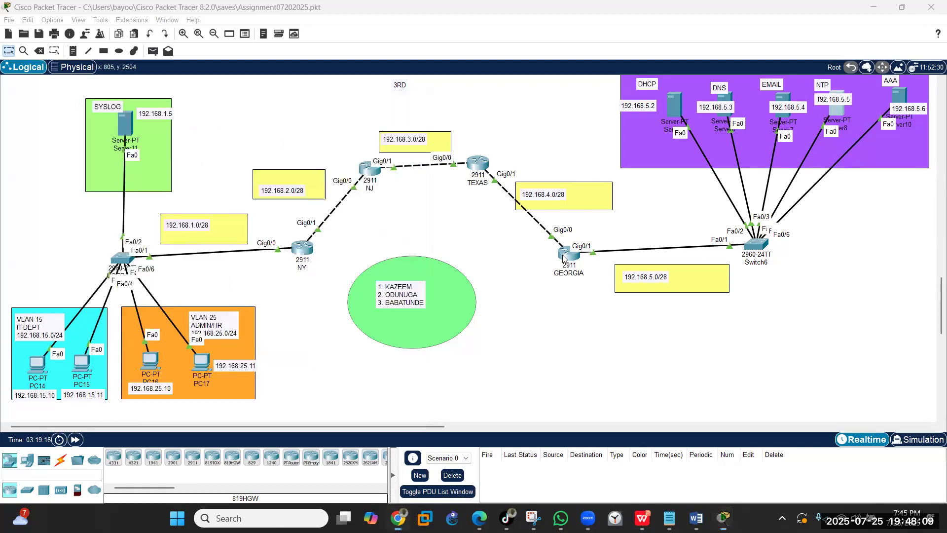
{"action": "left_click", "coordinate": [567, 255]}
{"action": "left_click_drag", "start_coordinate": [453, 87], "coordinate": [284, 101]}
{"action": "key", "text": "Return"}
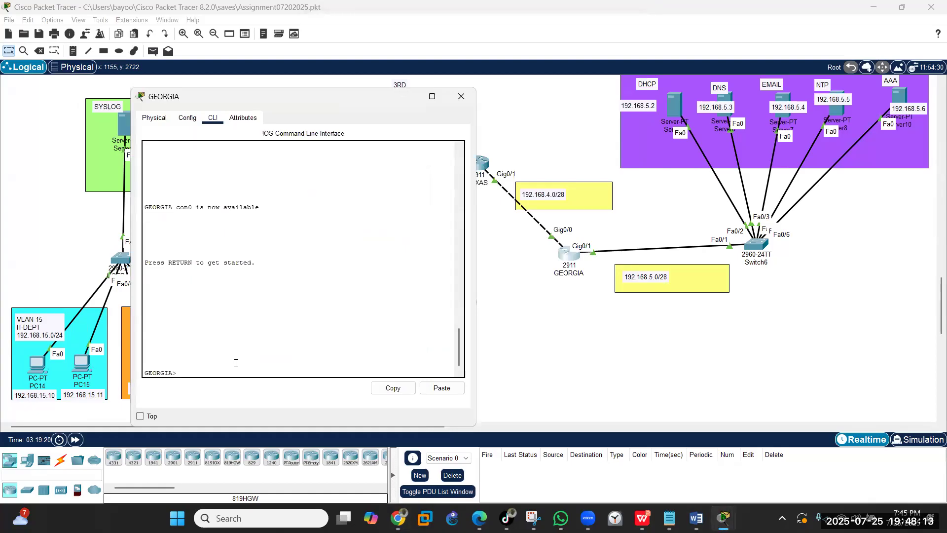
{"action": "type", "text": "en"}
{"action": "key", "text": "Return"}
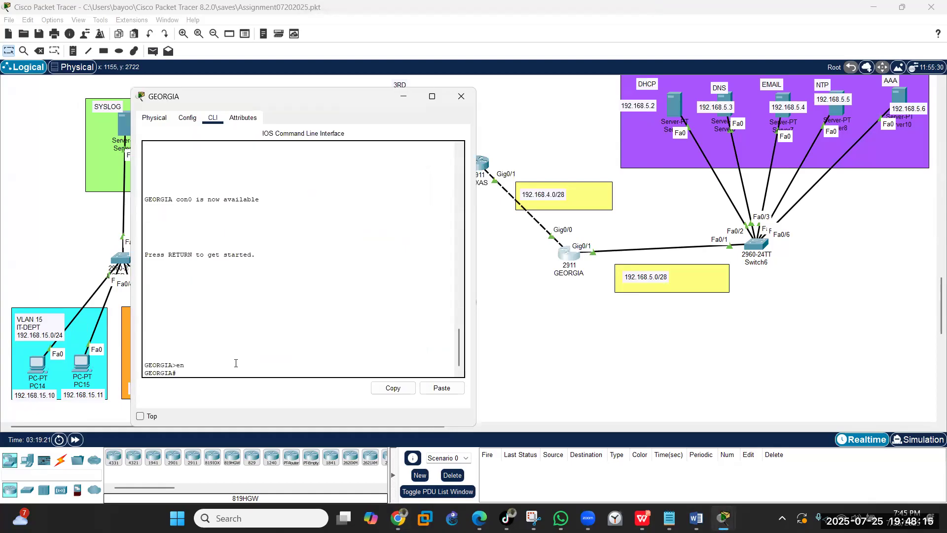
- Set GEORGIA's clock to 7:46:00 JUL 25 2025
{"action": "type", "text": "cloc"}
{"action": "type", "text": "k ?"}
{"action": "type", "text": "sedt"}
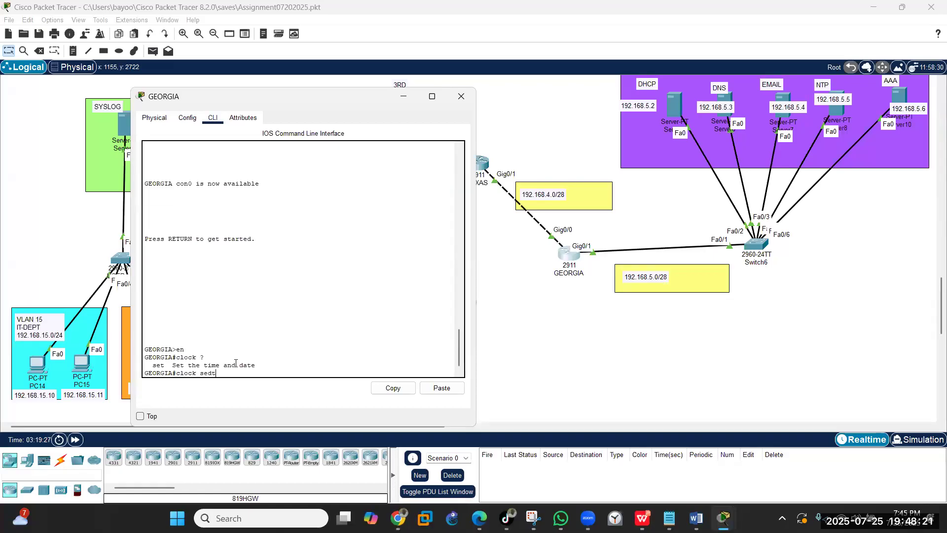
{"action": "key", "text": "BackSpace"}
{"action": "type", "text": "?"}
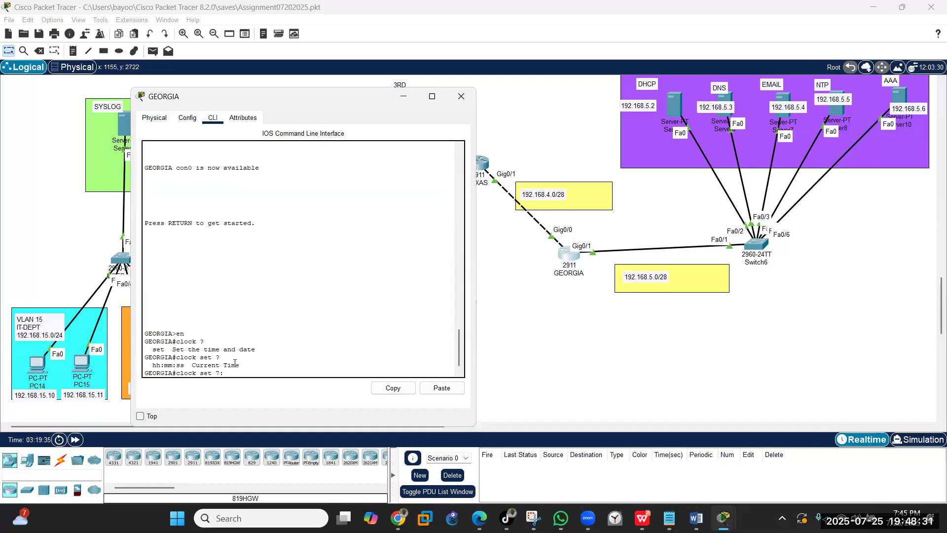
{"action": "type", "text": "46:00 JUL 25 2025"}
{"action": "key", "text": "Return"}
{"action": "key", "text": "Return"}
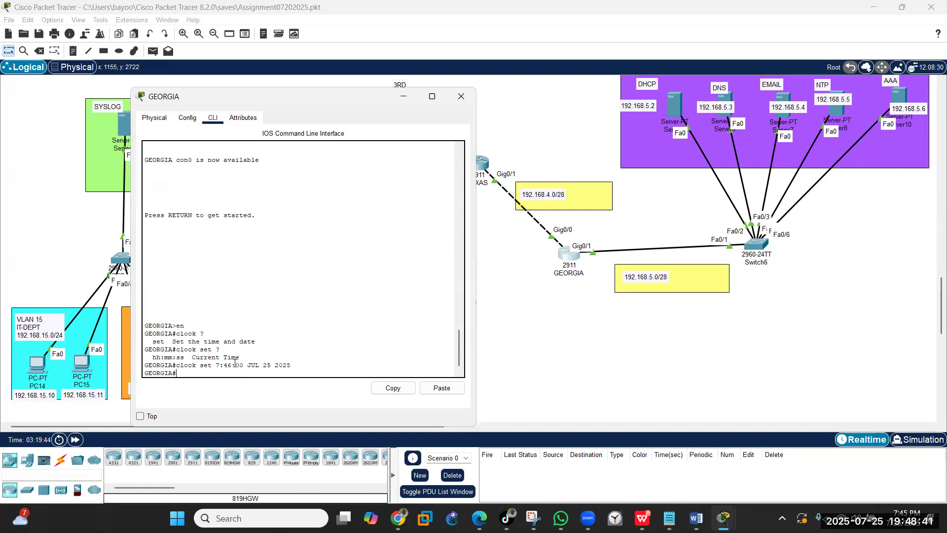
- In global configuration, set GEORGIA's time zone to EST -5
{"action": "type", "text": "config t"}
{"action": "key", "text": "Return"}
{"action": "key", "text": "Return"}
{"action": "key", "text": "Return"}
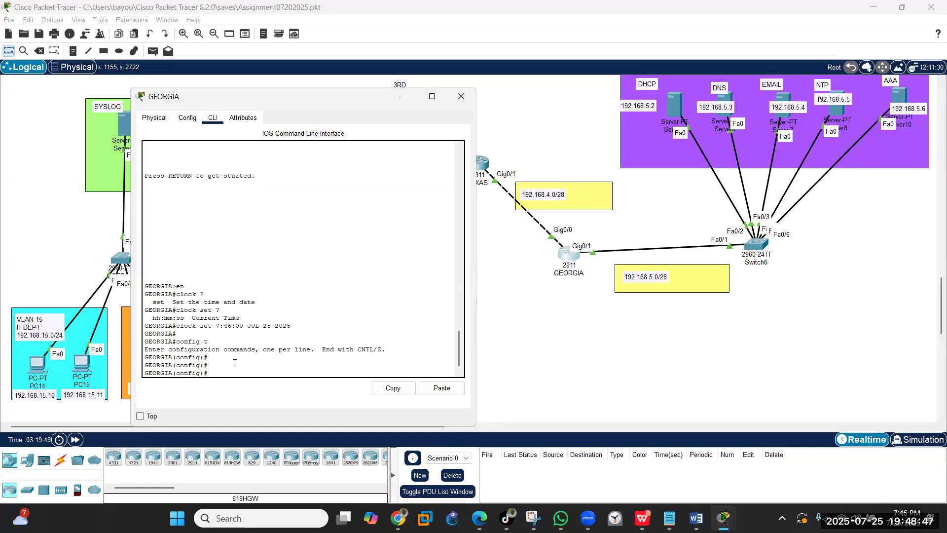
{"action": "type", "text": "clock "}
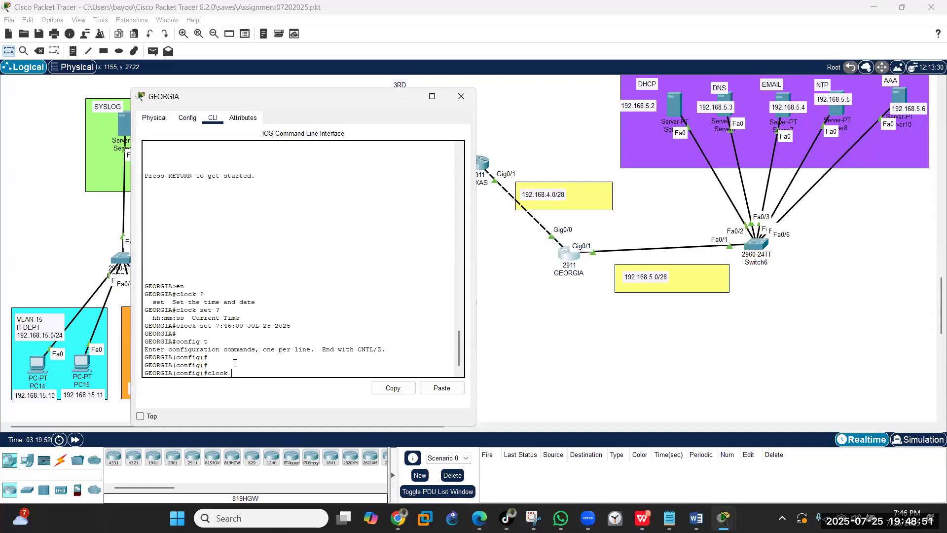
{"action": "type", "text": "timezone EST -5"}
{"action": "key", "text": "Return"}
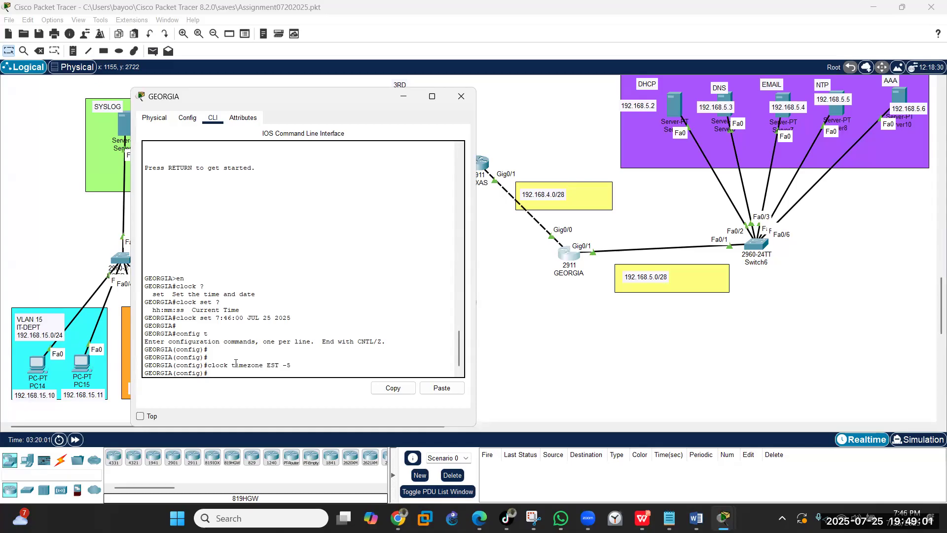
{"action": "key", "text": "Return"}
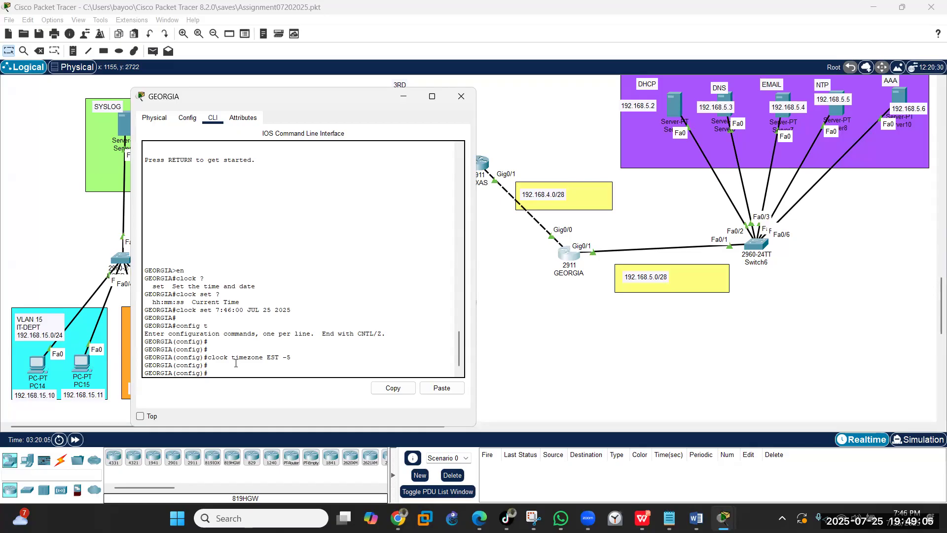
{"action": "type", "text": "authentication"}
- Turn on NTP authentication with ntp authenticate on GEORGIA
{"action": "key", "text": "Return"}
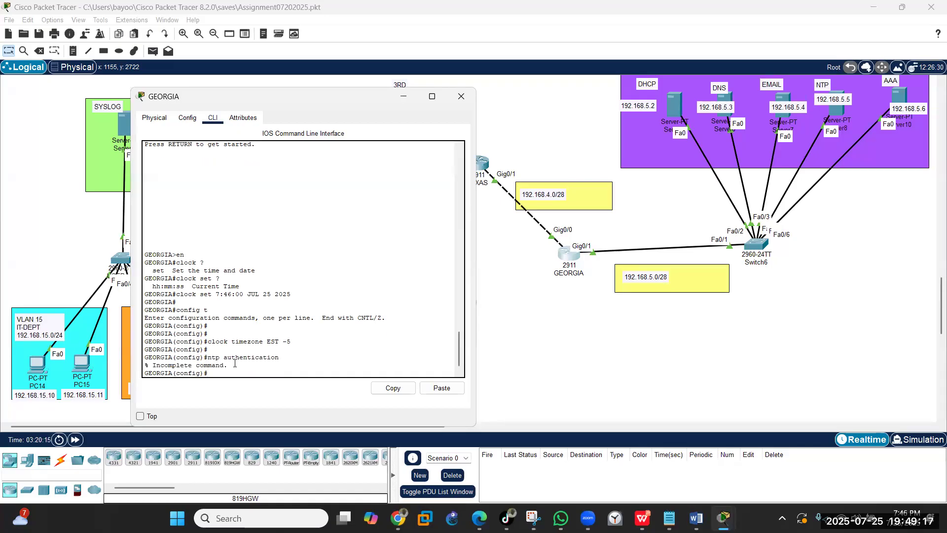
{"action": "key", "text": "Up"}
{"action": "key", "text": "BackSpace"}
{"action": "type", "text": "enticat"}
{"action": "key", "text": "Return"}
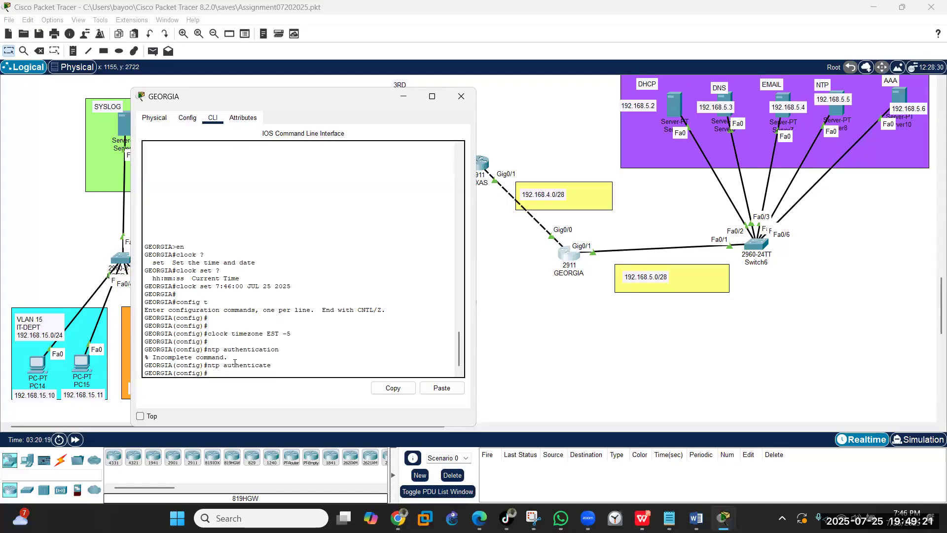
- Define NTP authentication-key 1 as an MD5 key
{"action": "type", "text": "ntp authentication-key 1 abc123"}
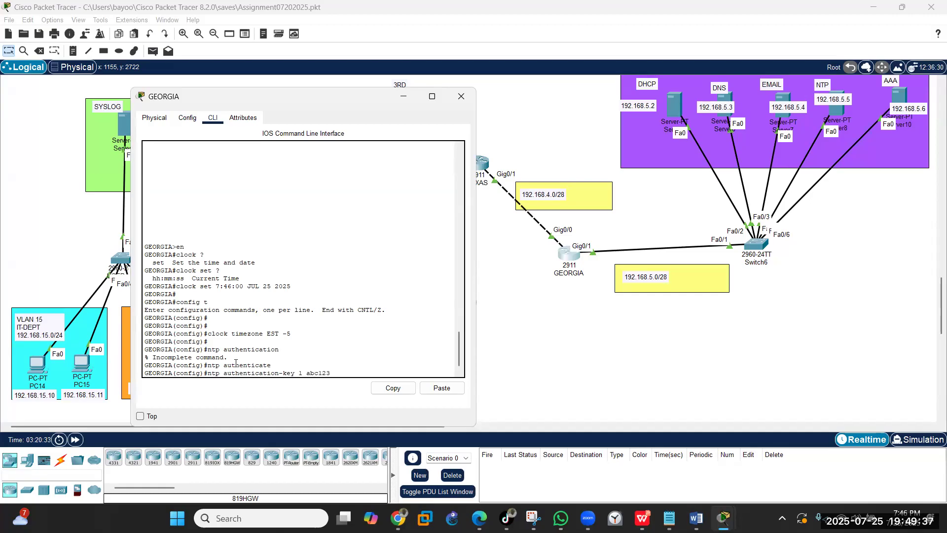
{"action": "key", "text": "Return"}
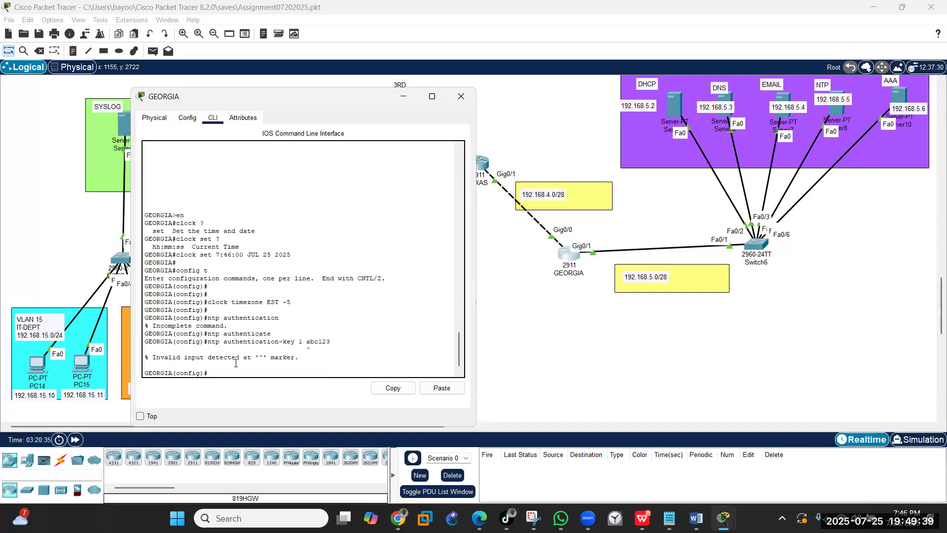
{"action": "key", "text": "Up"}
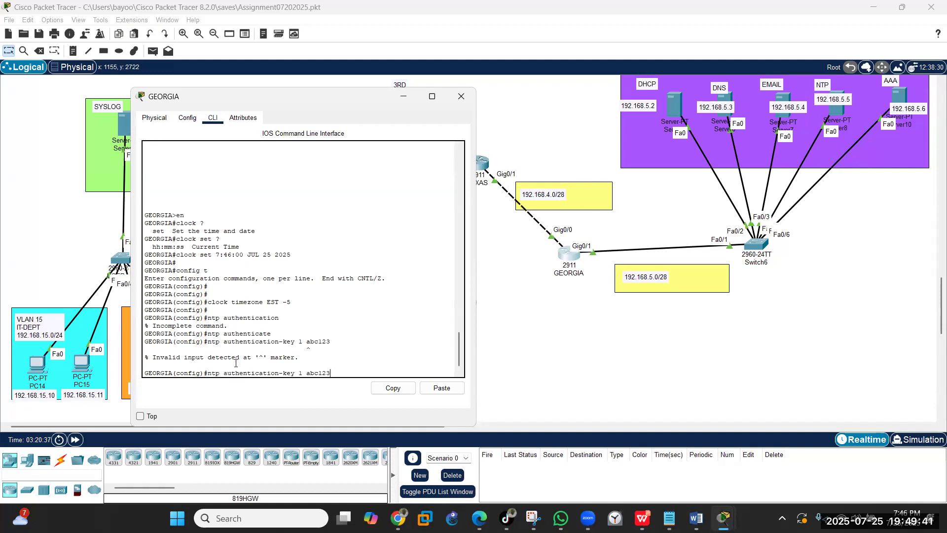
{"action": "key", "text": "Left"}
{"action": "key", "text": "Left"}
{"action": "key", "text": "Left"}
{"action": "key", "text": "Left"}
{"action": "key", "text": "Left"}
{"action": "key", "text": "Left"}
{"action": "type", "text": "md5"}
{"action": "key", "text": "Return"}
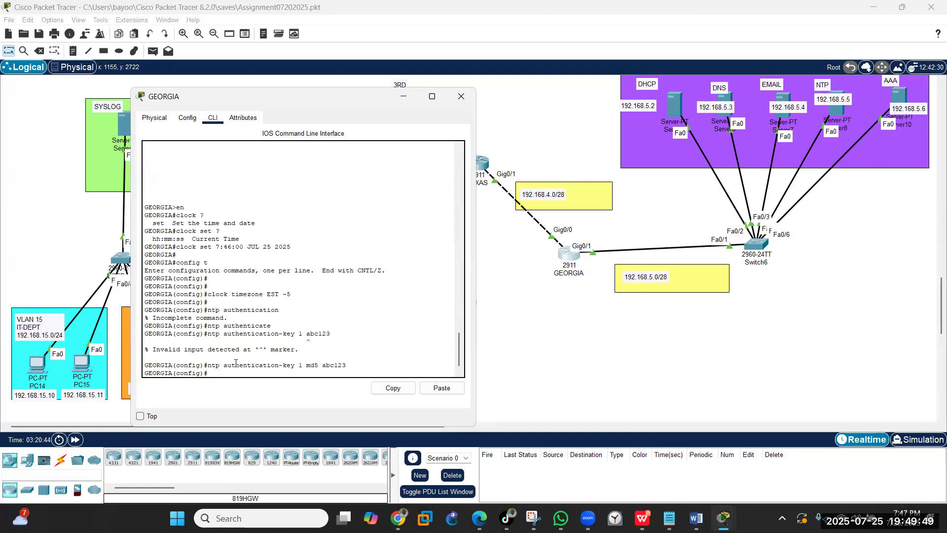
- Trust NTP key 1 and set NTP server 192.168.5.5 with key 1
{"action": "type", "text": "ntp trusted-key 1"}
{"action": "key", "text": "Return"}
{"action": "key", "text": "Return"}
{"action": "key", "text": "Return"}
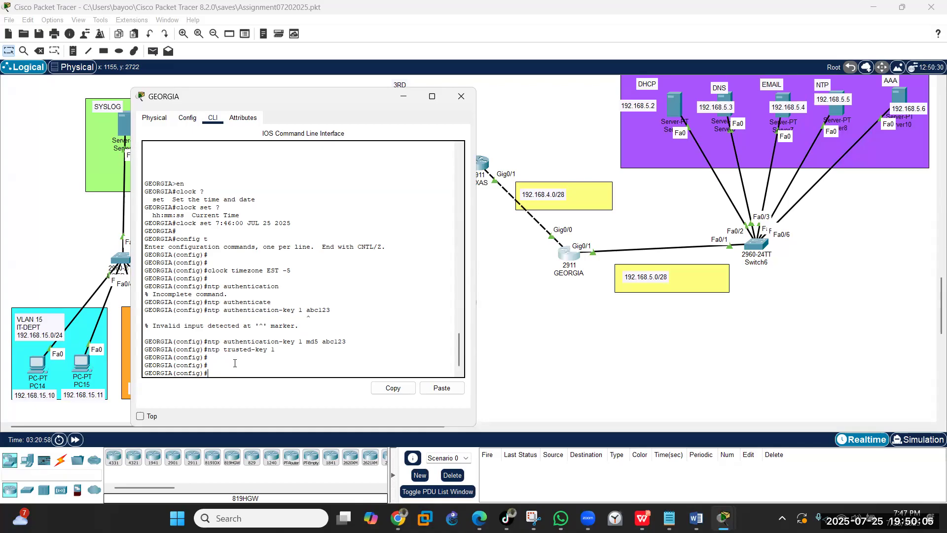
{"action": "type", "text": "ntp server 192.168.5.5 key 1"}
{"action": "key", "text": "Return"}
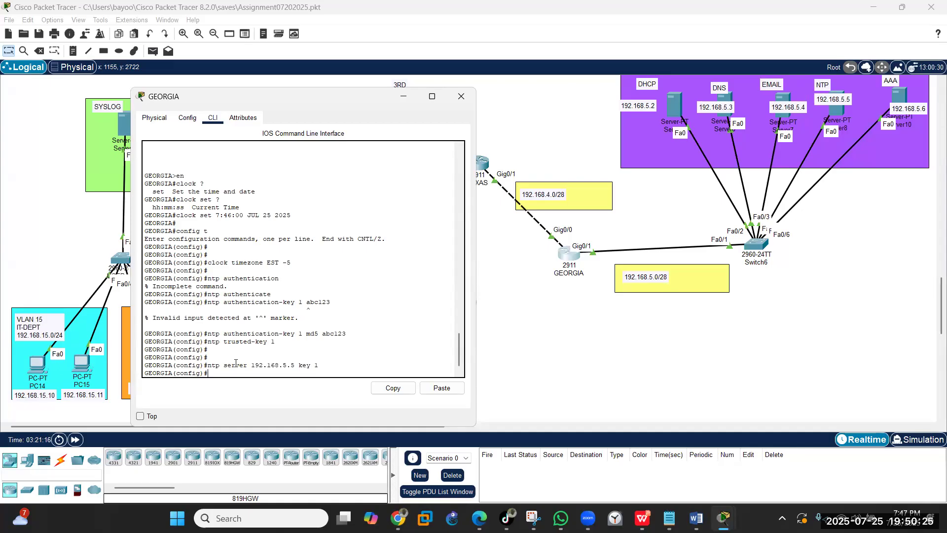
- Save GEORGIA's running configuration with wr and close its console
{"action": "type", "text": "end"}
{"action": "key", "text": "Return"}
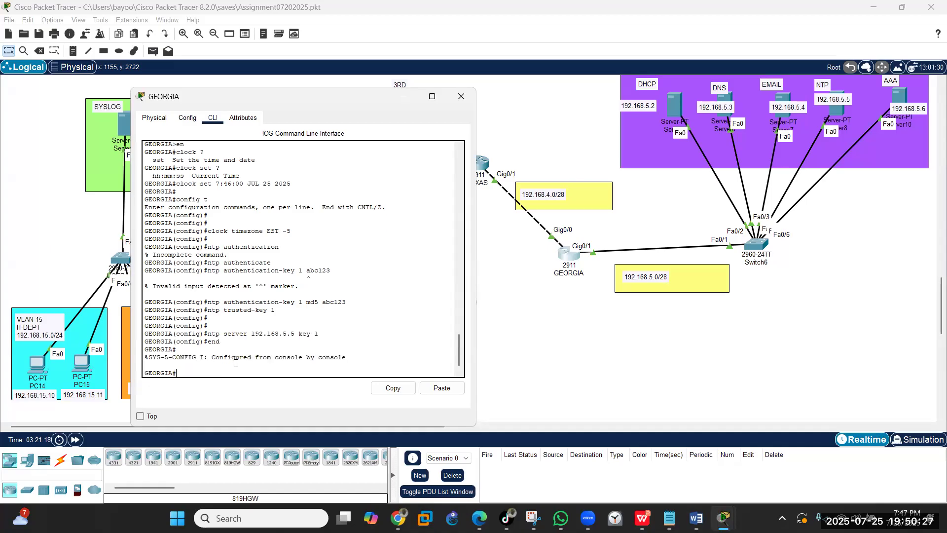
{"action": "type", "text": "w"}
{"action": "key", "text": "Return"}
{"action": "type", "text": "r"}
{"action": "key", "text": "Return"}
{"action": "key", "text": "Return"}
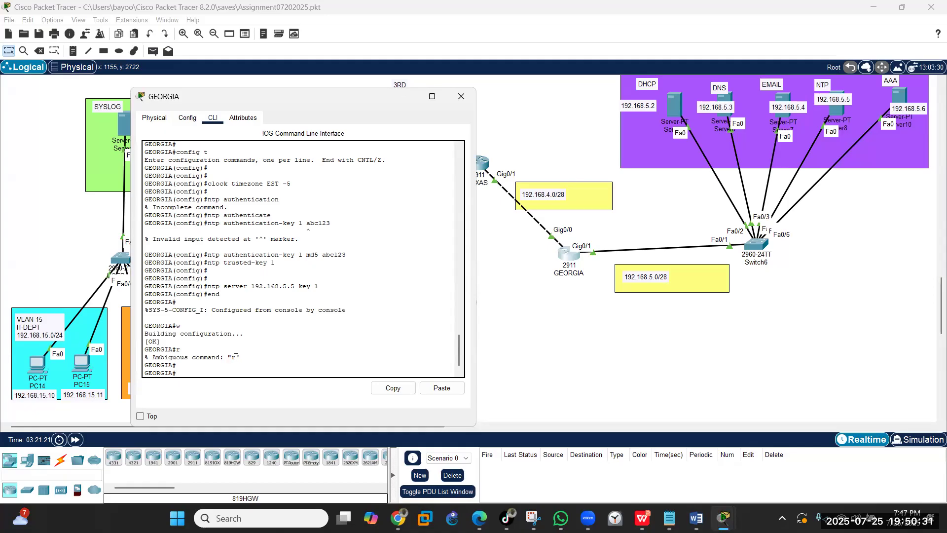
{"action": "type", "text": "wr"}
{"action": "key", "text": "Return"}
{"action": "key", "text": "Return"}
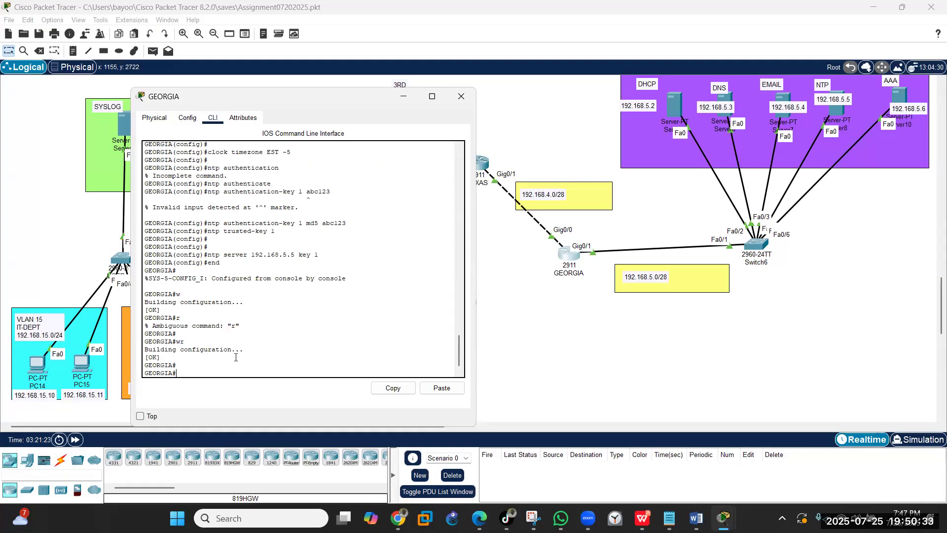
{"action": "left_click", "coordinate": [461, 97]}
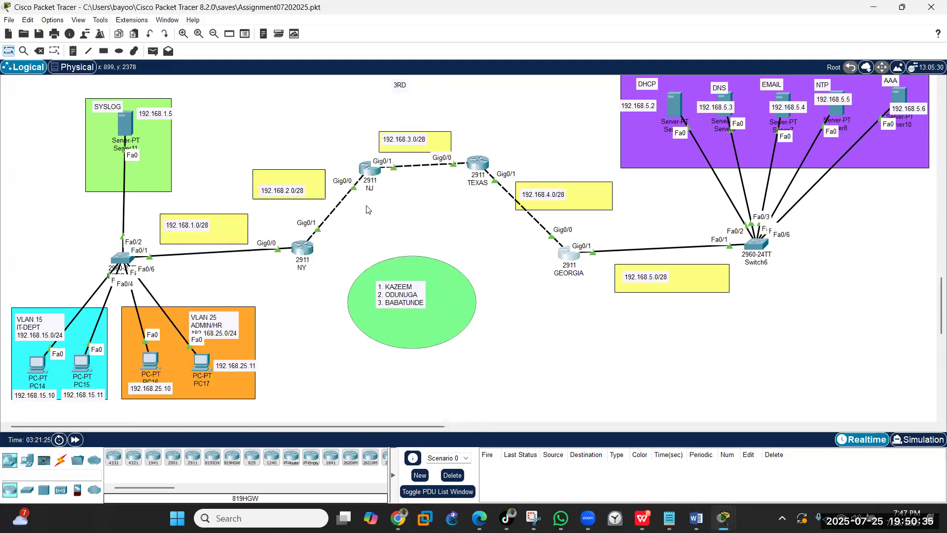
{"action": "left_click", "coordinate": [568, 253]}
{"action": "left_click", "coordinate": [361, 359]}
{"action": "type", "text": "sh"}
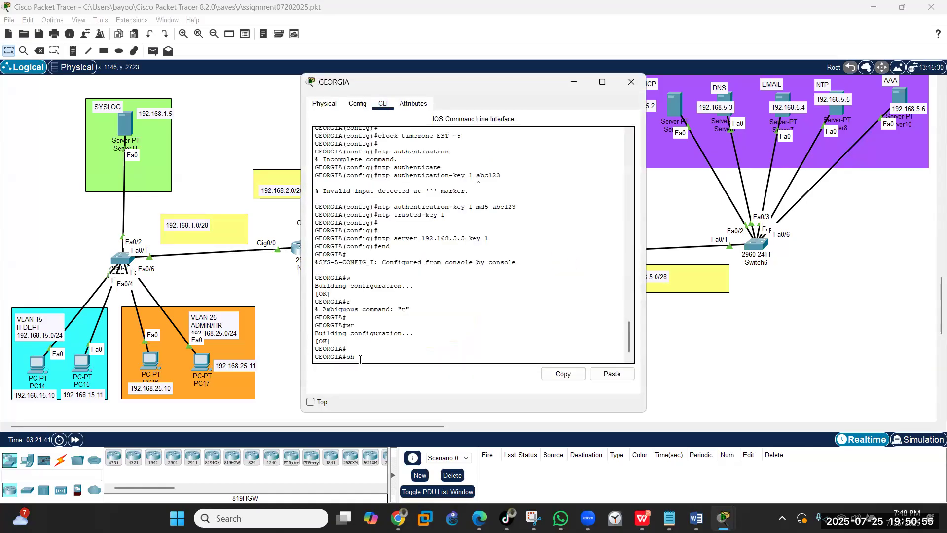
{"action": "type", "text": "ow clock"}
{"action": "key", "text": "Return"}
{"action": "key", "text": "Return"}
{"action": "key", "text": "Return"}
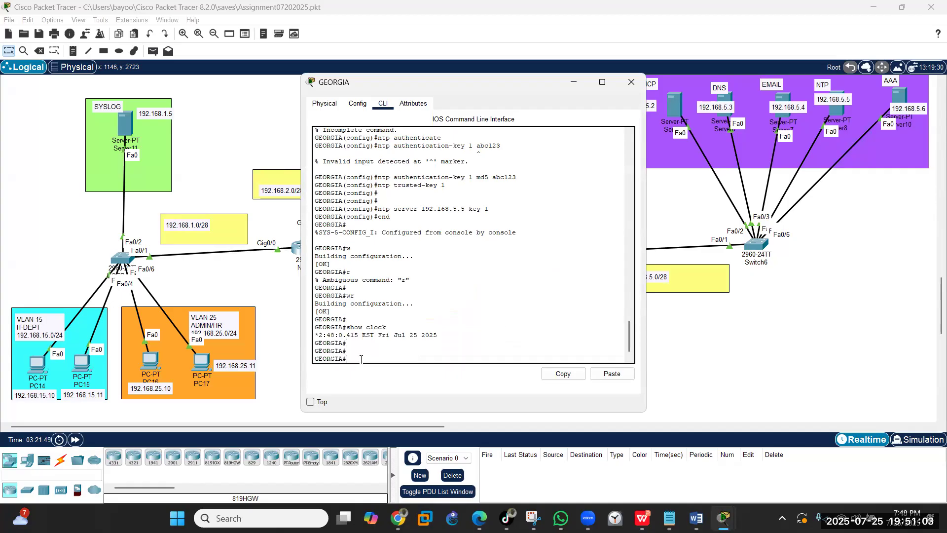
{"action": "type", "text": "show ntp association"}
{"action": "key", "text": "Return"}
{"action": "key", "text": "Return"}
{"action": "key", "text": "Return"}
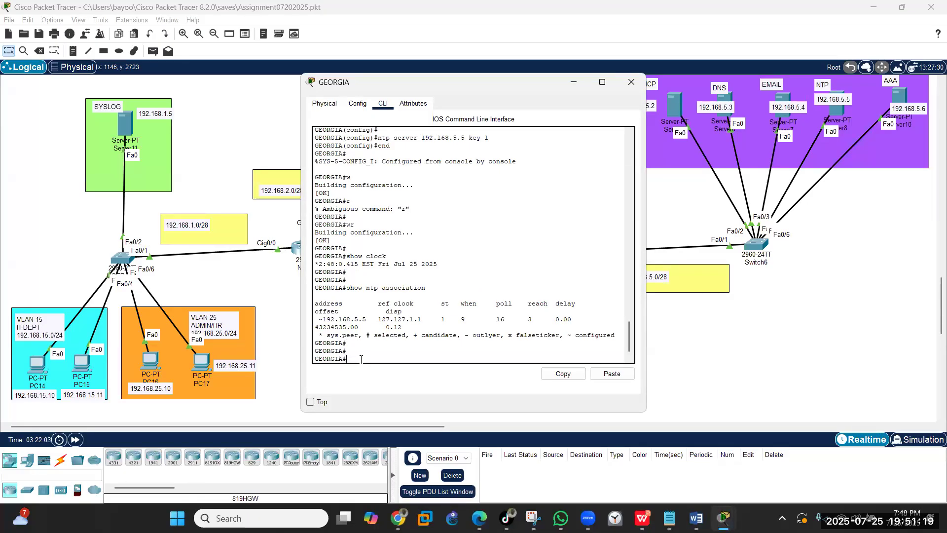
{"action": "type", "text": "show ntp associa"}
{"action": "key", "text": "BackSpace"}
{"action": "key", "text": "BackSpace"}
{"action": "key", "text": "BackSpace"}
{"action": "key", "text": "BackSpace"}
{"action": "key", "text": "BackSpace"}
{"action": "key", "text": "BackSpace"}
{"action": "key", "text": "BackSpace"}
{"action": "type", "text": "status"}
{"action": "key", "text": "Return"}
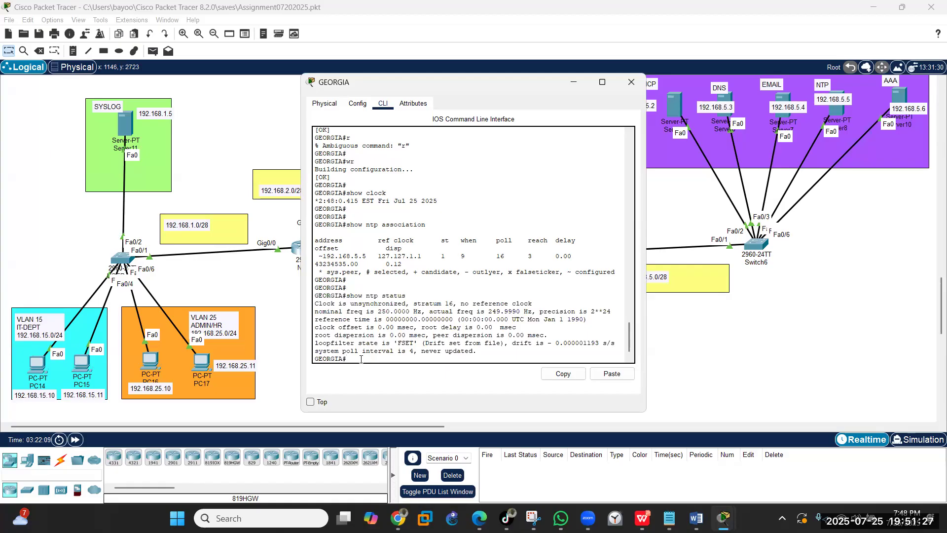
{"action": "key", "text": "Return"}
{"action": "key", "text": "Return"}
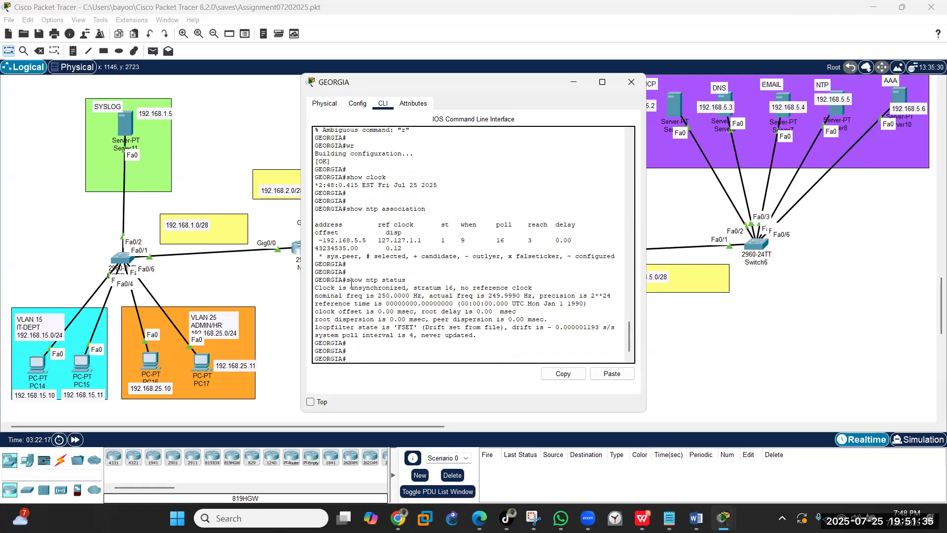
{"action": "left_click_drag", "start_coordinate": [352, 284], "coordinate": [539, 286]}
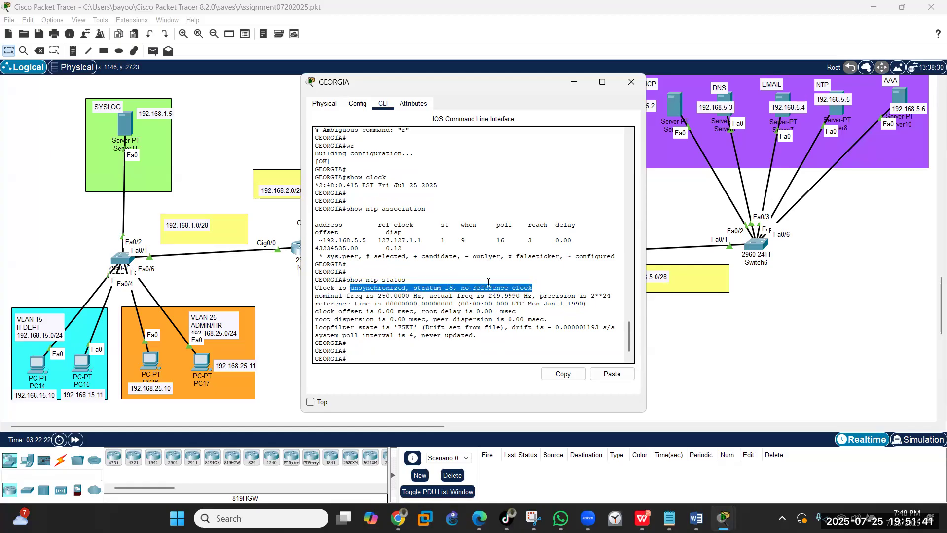
{"action": "left_click", "coordinate": [557, 279]}
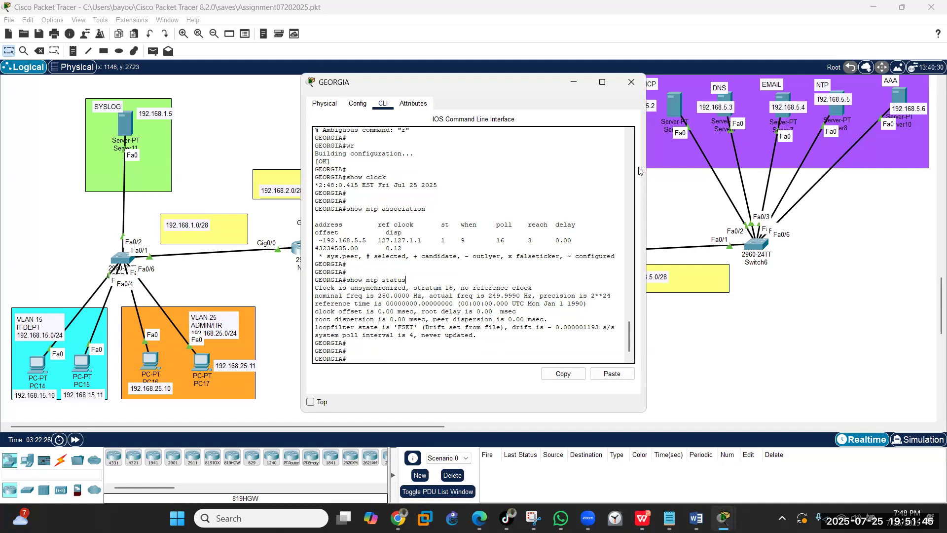
{"action": "left_click", "coordinate": [637, 81]}
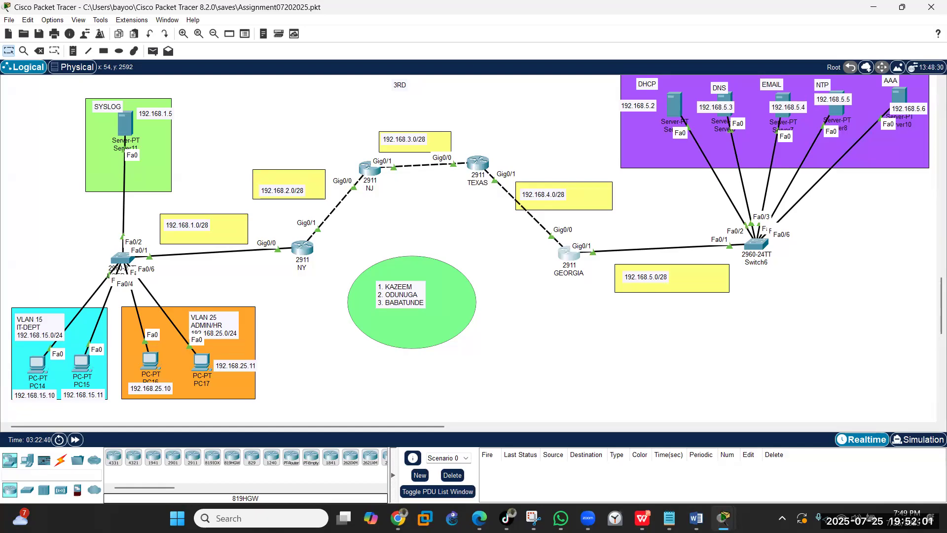
- Open Server10's IP Configuration and enter address 192.168.5.6
{"action": "left_click", "coordinate": [903, 96]}
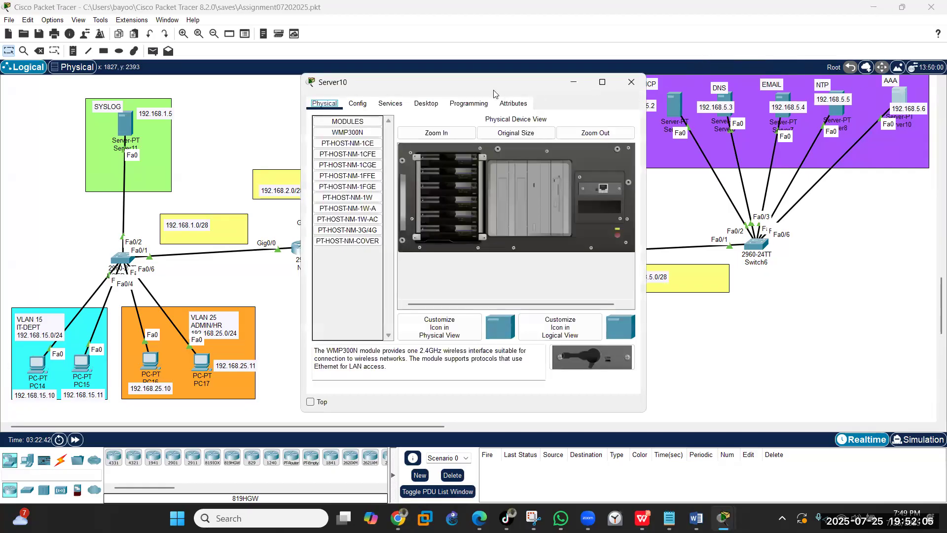
{"action": "left_click_drag", "start_coordinate": [476, 84], "coordinate": [344, 89]}
{"action": "left_click", "coordinate": [293, 109]}
{"action": "left_click", "coordinate": [195, 144]}
{"action": "type", "text": "192.168"}
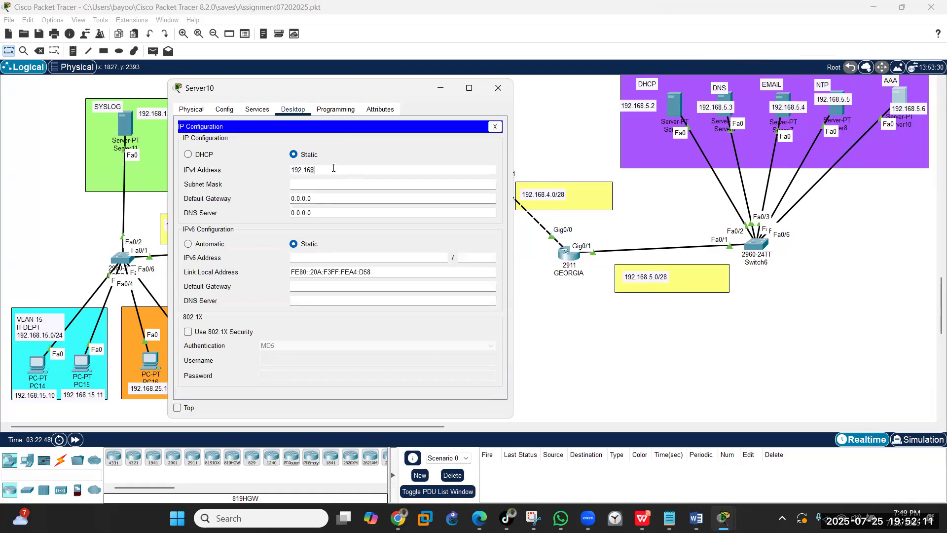
{"action": "type", "text": ".5.6"}
{"action": "key", "text": "Tab"}
- Set mask 255.255.255.240, gateway 192.168.5.1 and DNS 192.168.5.3
{"action": "left_click", "coordinate": [344, 184]}
{"action": "key", "text": "BackSpace"}
{"action": "type", "text": "240"}
{"action": "key", "text": "Tab"}
{"action": "type", "text": "192.168.5.1"}
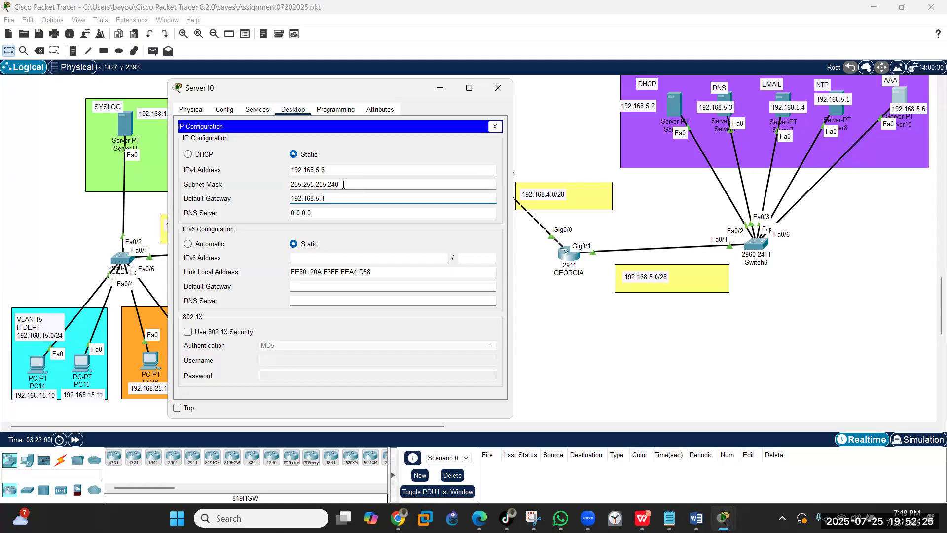
{"action": "key", "text": "Tab"}
{"action": "type", "text": "192"}
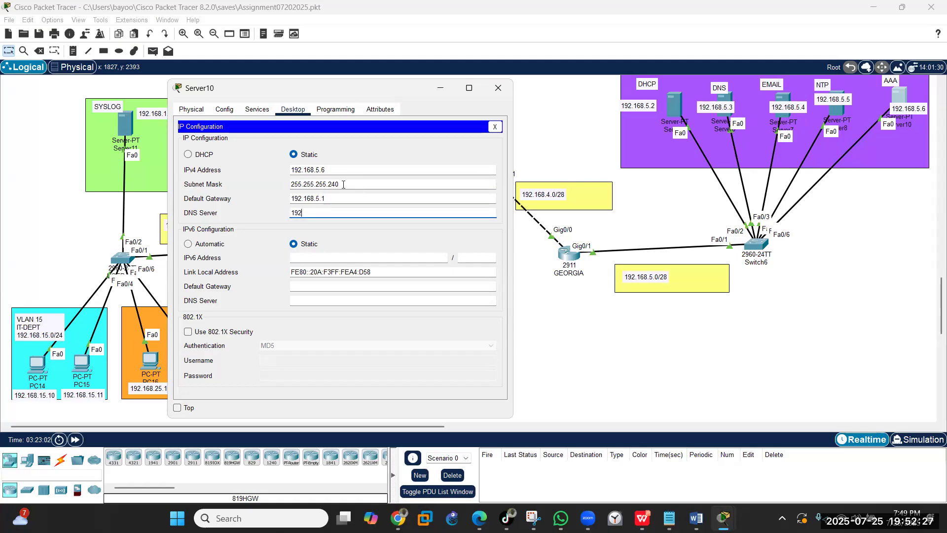
{"action": "type", "text": ".168.5.3"}
- Switch Server10's AAA service on and enter client name GEORGIA
{"action": "left_click", "coordinate": [257, 110]}
{"action": "left_click", "coordinate": [206, 203]}
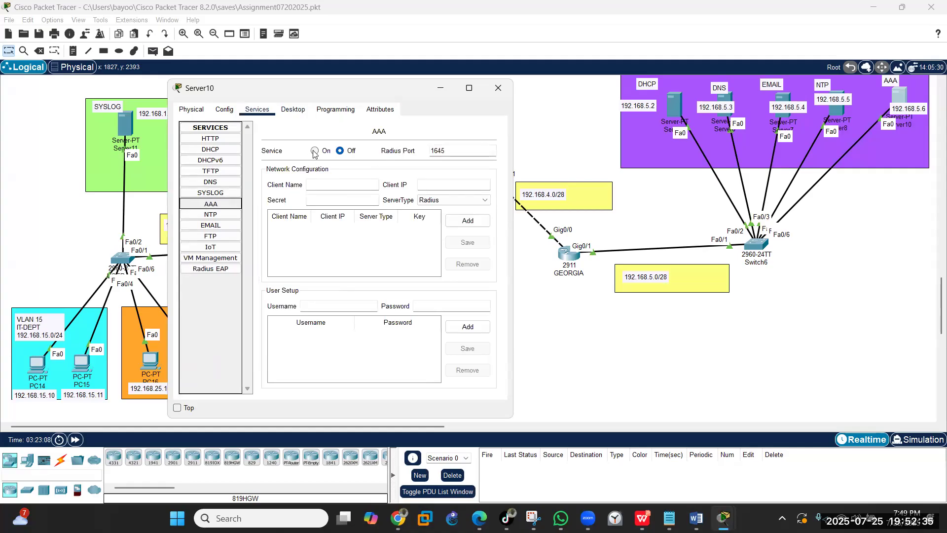
{"action": "left_click", "coordinate": [315, 151]}
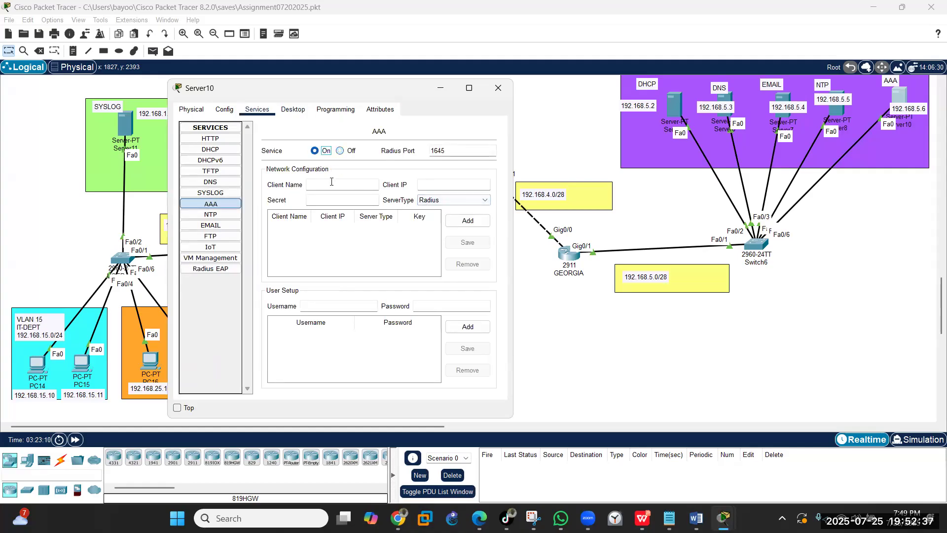
{"action": "left_click", "coordinate": [331, 182]}
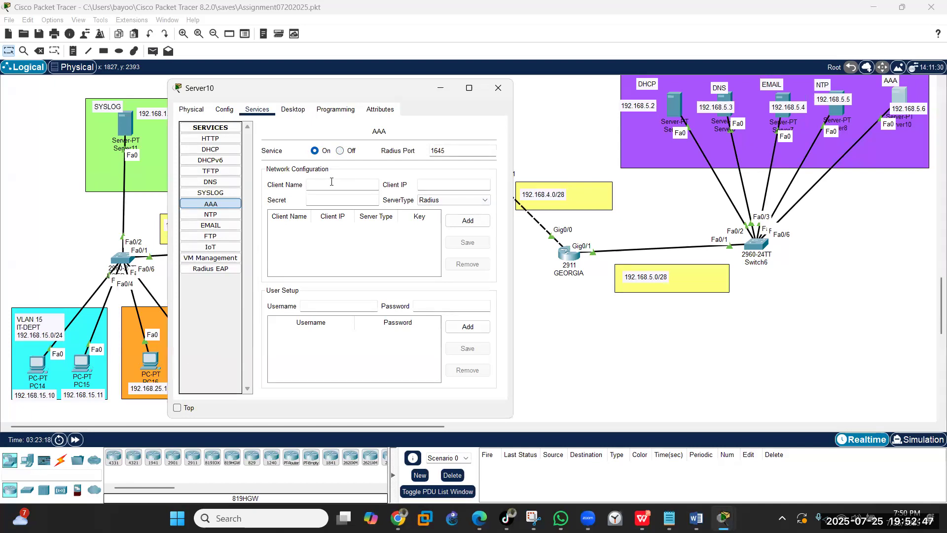
{"action": "type", "text": "GE"}
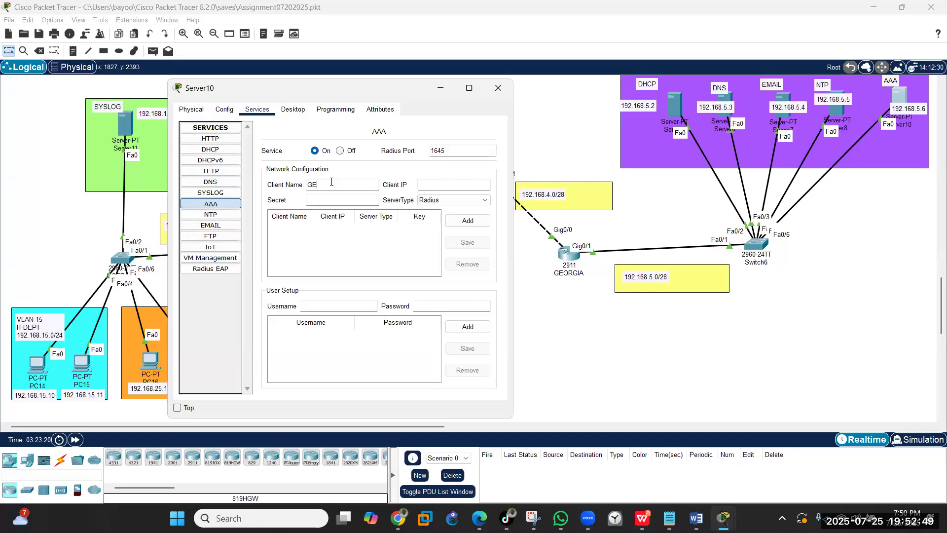
{"action": "type", "text": "ORGIA"}
{"action": "key", "text": "BackSpace"}
{"action": "type", "text": "A"}
- Give client GEORGIA IP 192.168.5.1, a shared secret and type Tacacs, then add it
{"action": "left_click", "coordinate": [450, 182]}
{"action": "type", "text": "192.168.5.1"}
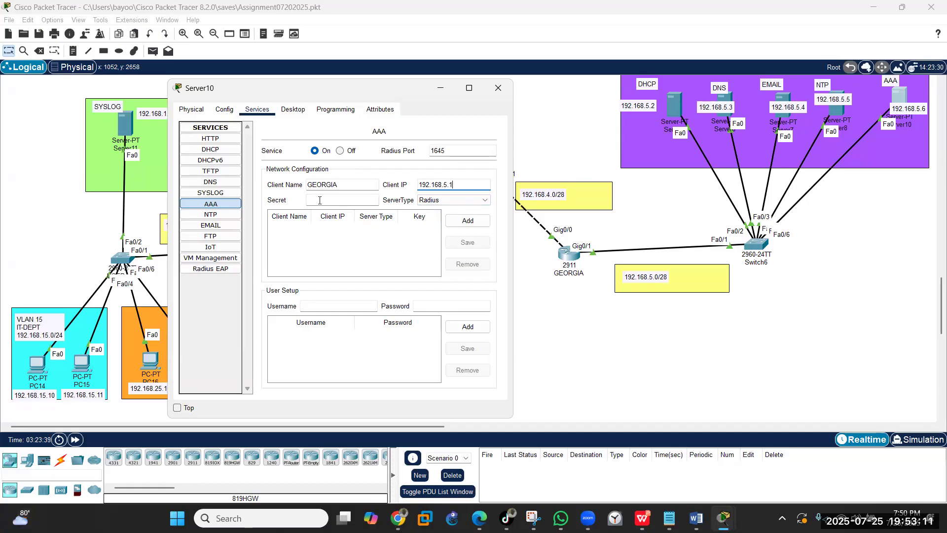
{"action": "left_click", "coordinate": [318, 201]}
{"action": "type", "text": "abc123"}
{"action": "left_click", "coordinate": [474, 200]}
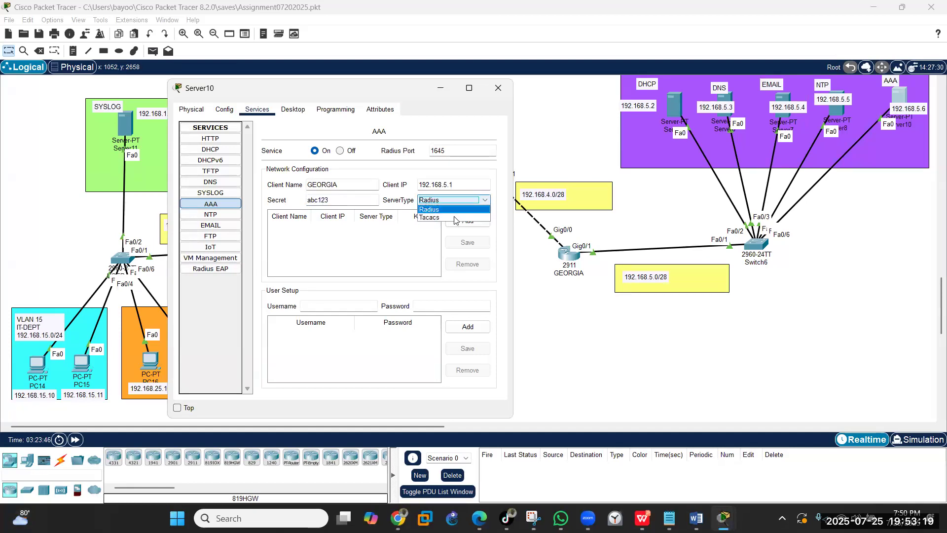
{"action": "left_click", "coordinate": [452, 217]}
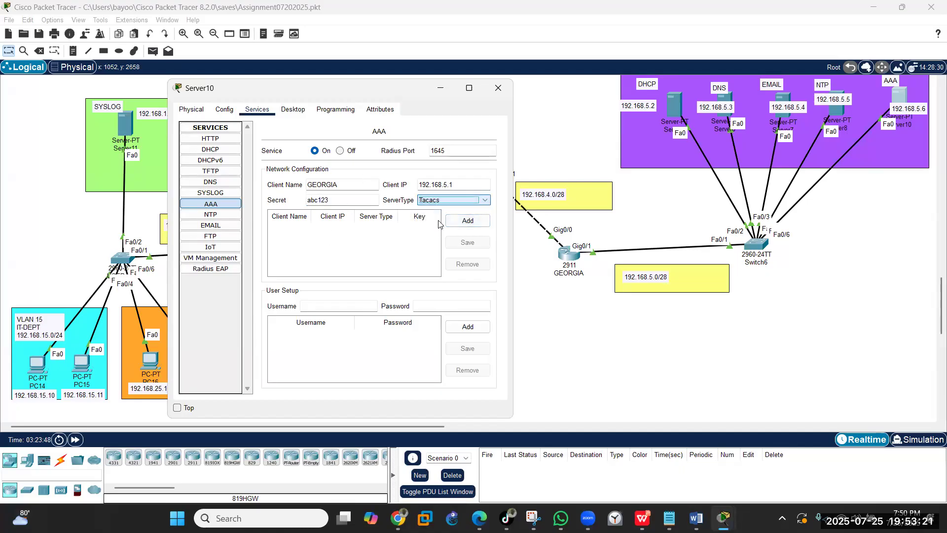
{"action": "left_click", "coordinate": [457, 221]}
- Add AAA user accounts admin and a second username, each with a password
{"action": "left_click", "coordinate": [314, 304]}
{"action": "type", "text": "admin"}
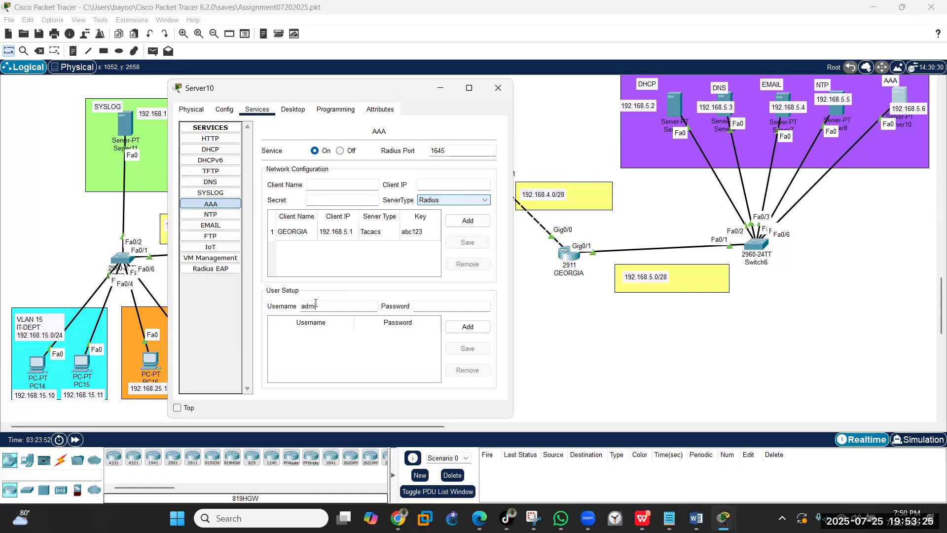
{"action": "left_click", "coordinate": [432, 307]}
{"action": "type", "text": "abc123"}
{"action": "left_click", "coordinate": [455, 329]}
{"action": "left_click", "coordinate": [309, 304]}
{"action": "type", "text": "bayo"}
{"action": "left_click", "coordinate": [429, 306]}
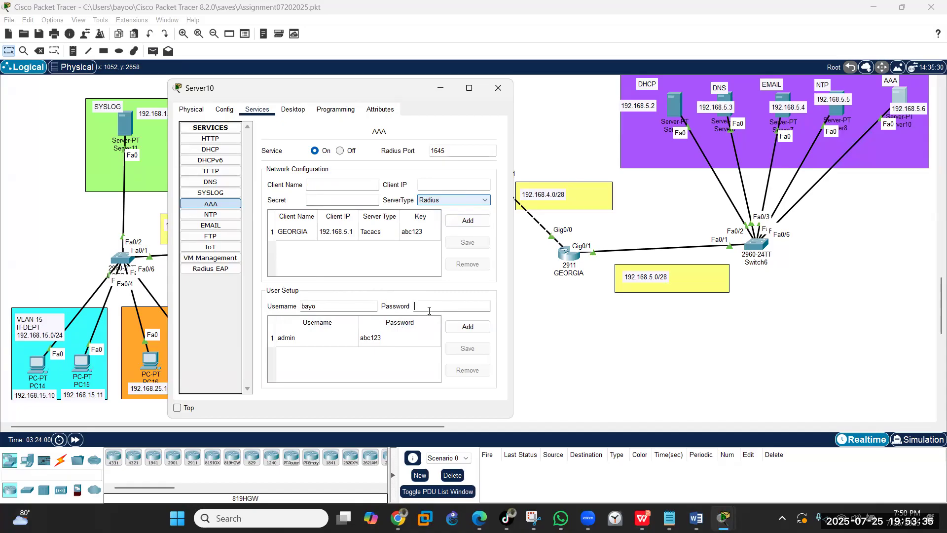
{"action": "type", "text": "abc123"}
{"action": "left_click", "coordinate": [472, 328]}
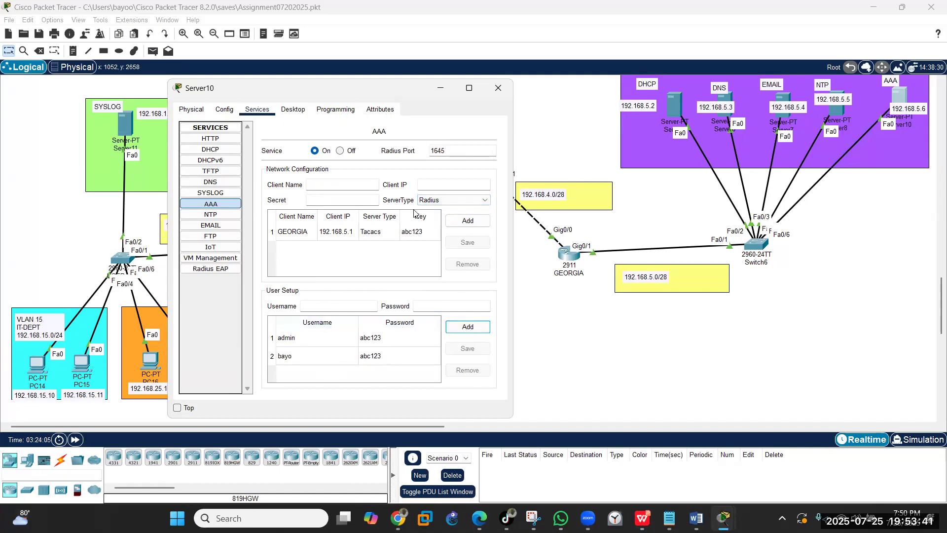
{"action": "left_click", "coordinate": [440, 91]}
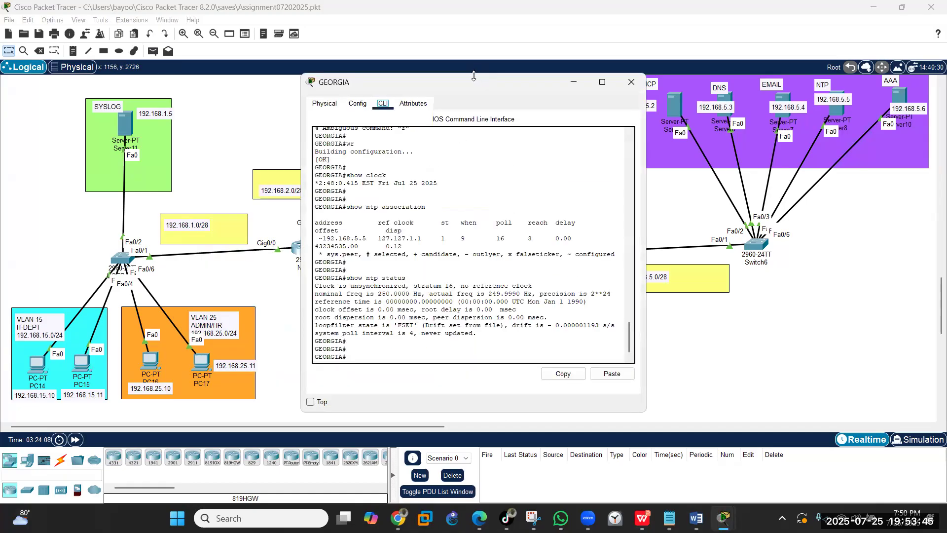
- Enable aaa new-model on GEORGIA and register TACACS+ server 192.168.5.6 with its key
{"action": "left_click_drag", "start_coordinate": [466, 89], "coordinate": [305, 72]}
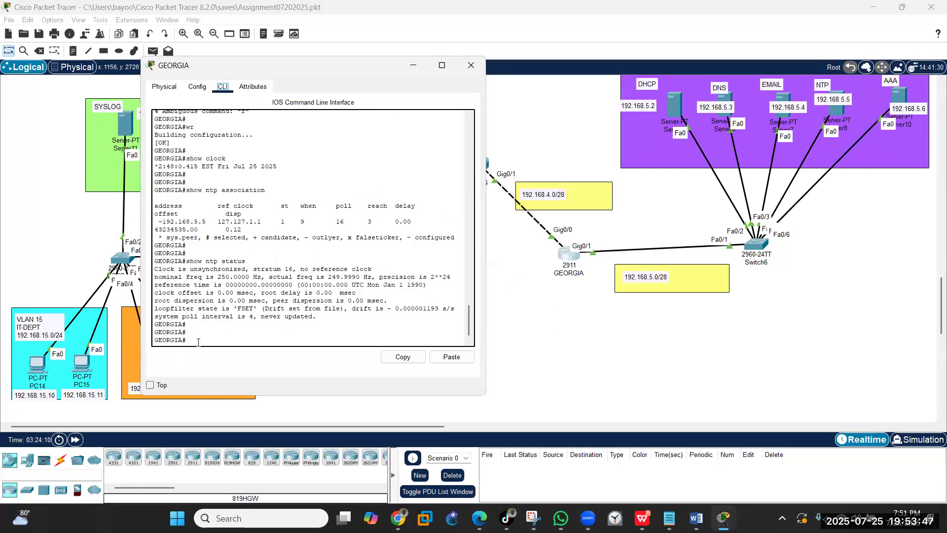
{"action": "type", "text": "config t"}
{"action": "key", "text": "Return"}
{"action": "key", "text": "Return"}
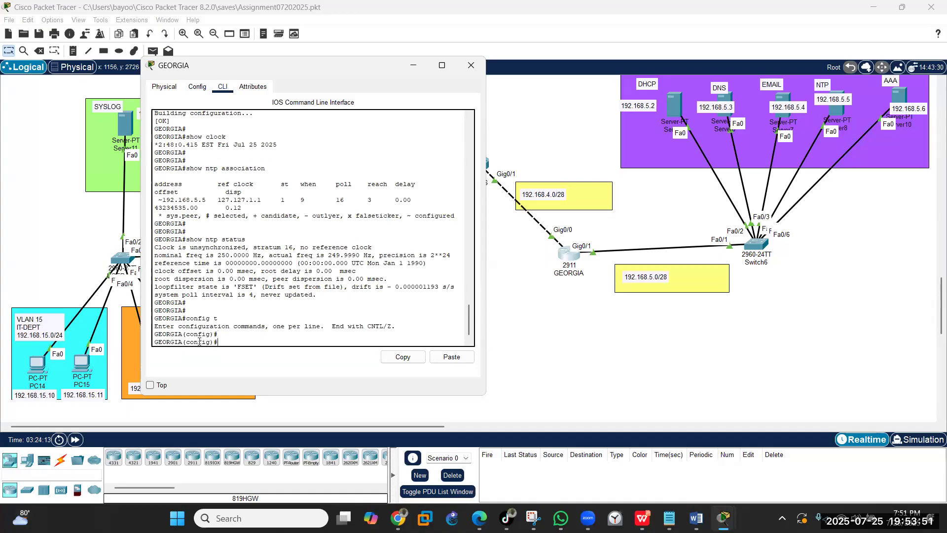
{"action": "type", "text": "aaa new-model"}
{"action": "key", "text": "Return"}
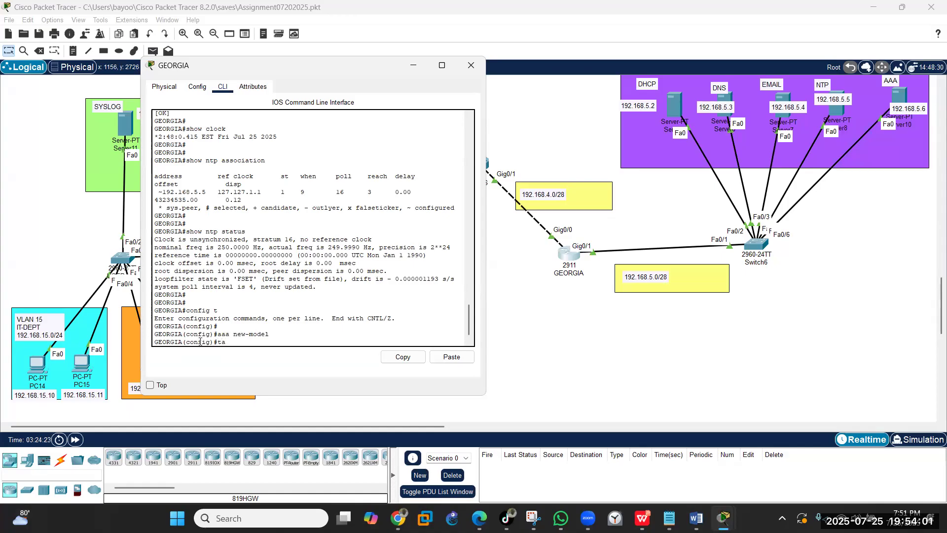
{"action": "type", "text": "cacs-server host"}
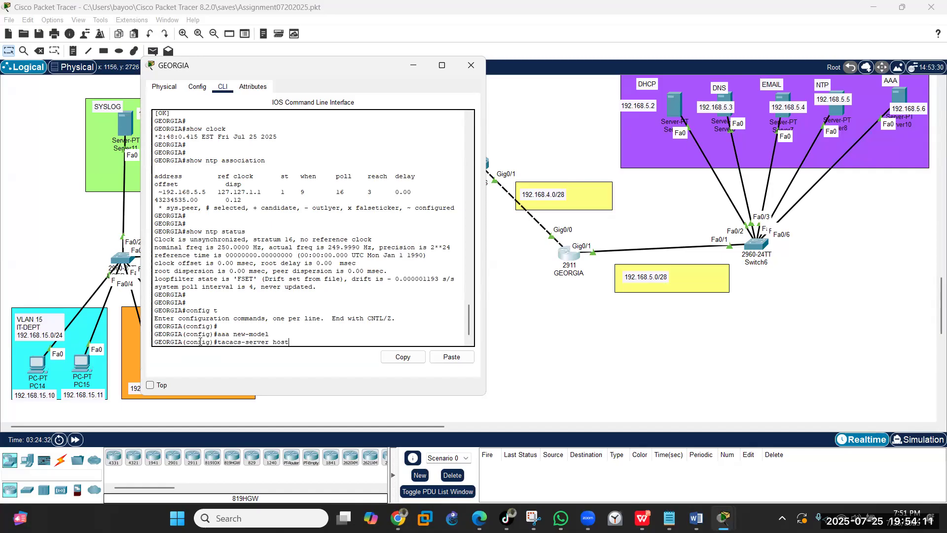
{"action": "type", "text": " 192.168"}
{"action": "type", "text": ".5.6 key abc123"}
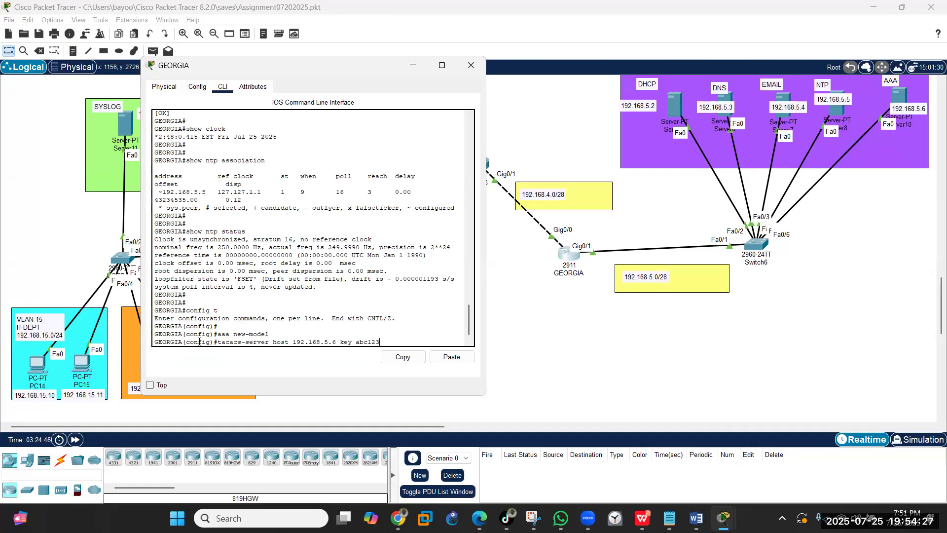
{"action": "key", "text": "Return"}
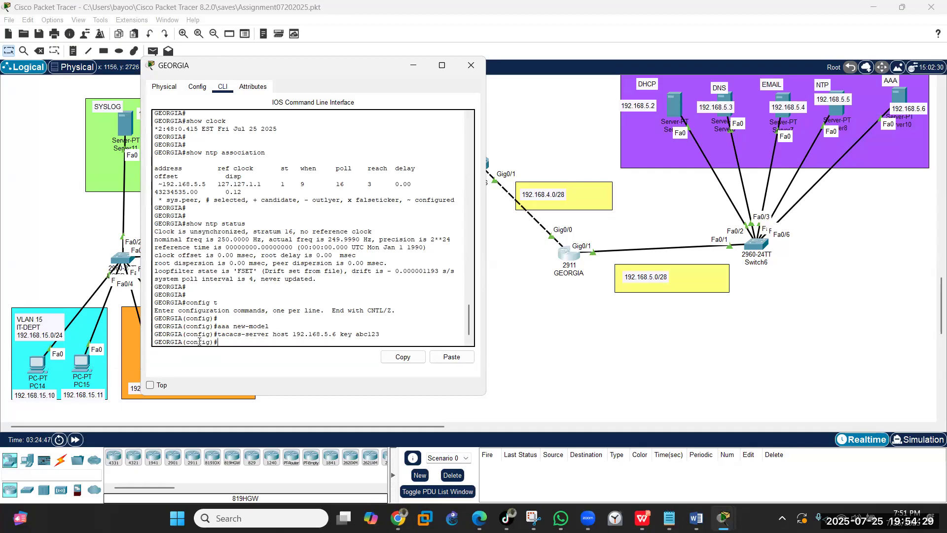
- Set login to TACACS+ then local, and create local user admin with a secret
{"action": "type", "text": "aaa authentication login"}
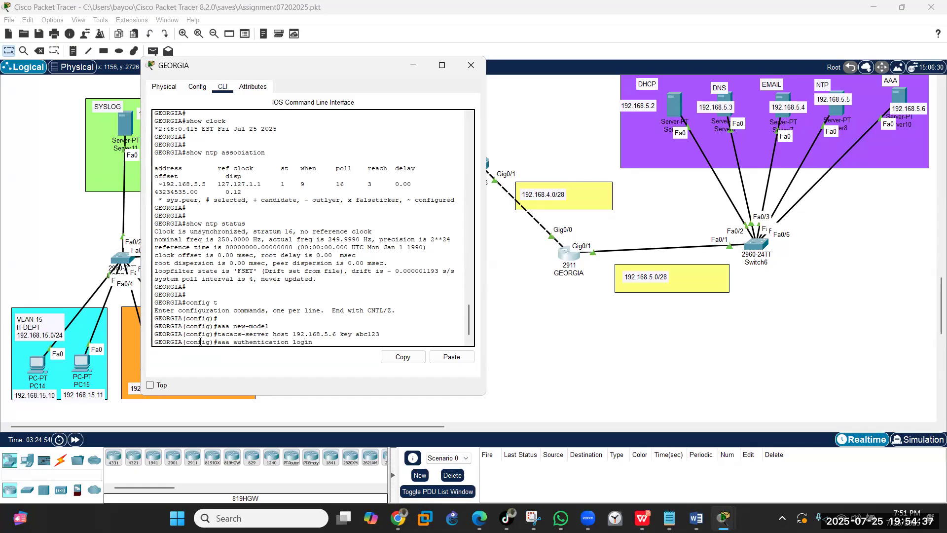
{"action": "type", "text": " default group tacac"}
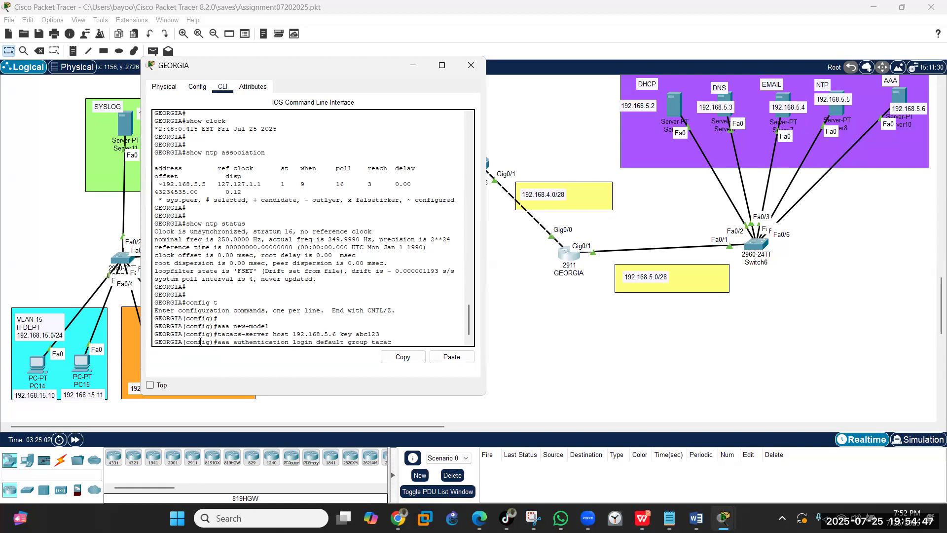
{"action": "type", "text": "s+ local"}
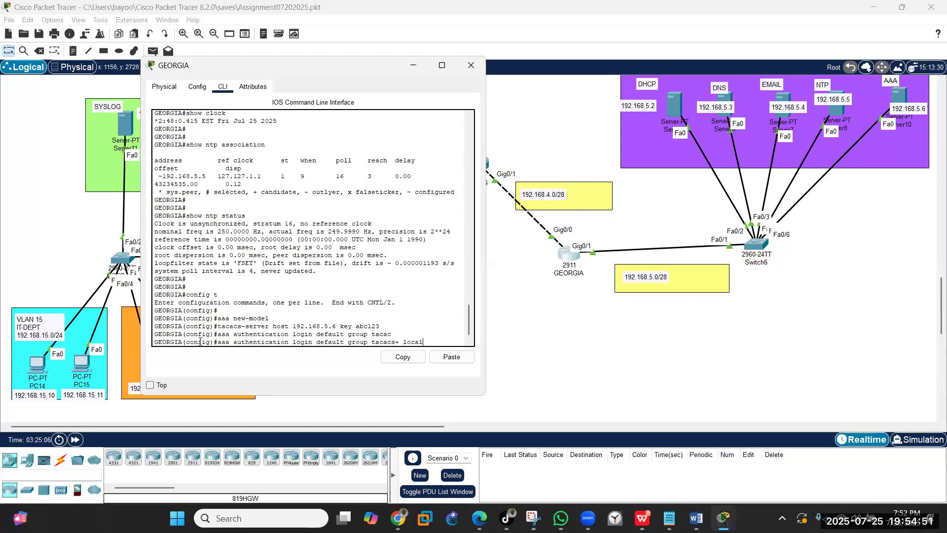
{"action": "key", "text": "Return"}
{"action": "type", "text": "username"}
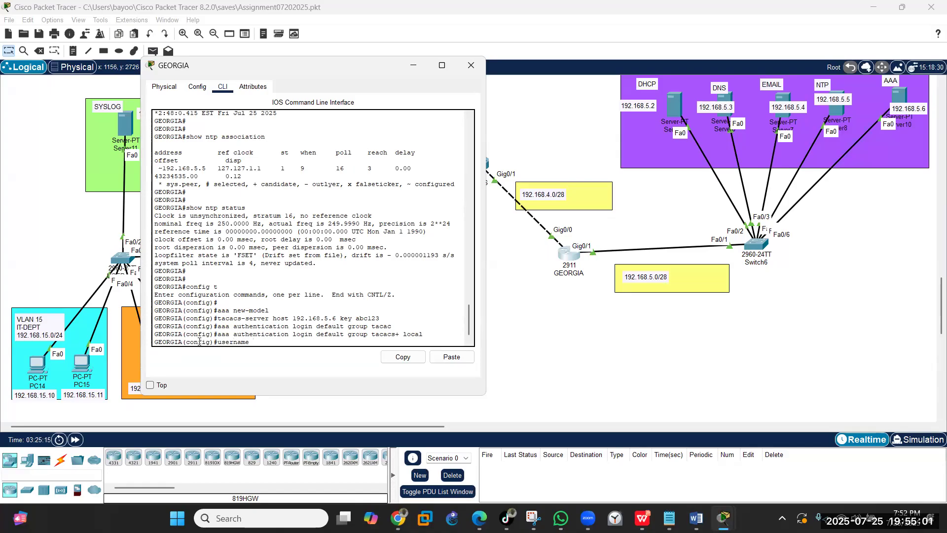
{"action": "type", "text": "admin secret admin"}
{"action": "key", "text": "Return"}
{"action": "key", "text": "Return"}
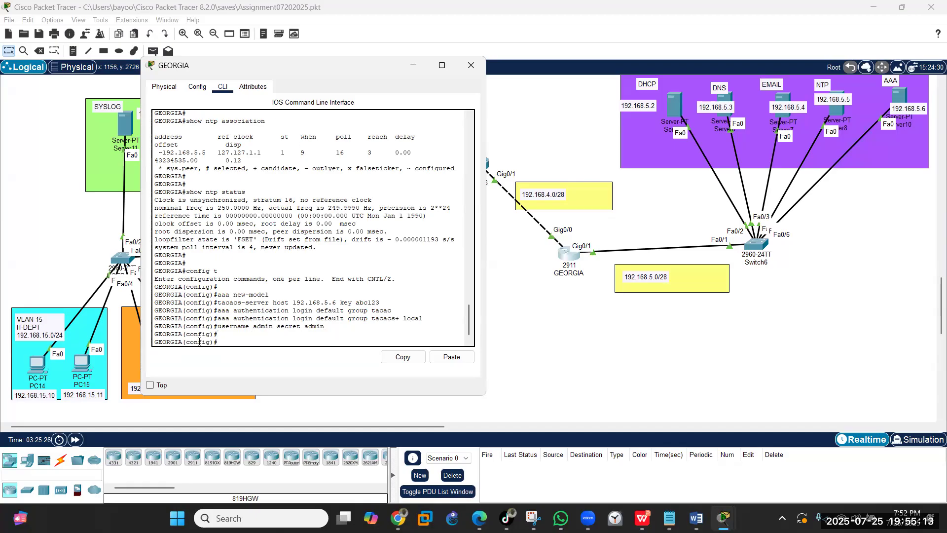
{"action": "type", "text": "line vty 0 4"}
- Apply 'login authentication default' to GEORGIA's VTY lines 0–4, fixing the 'defualt' typo
{"action": "key", "text": "Return"}
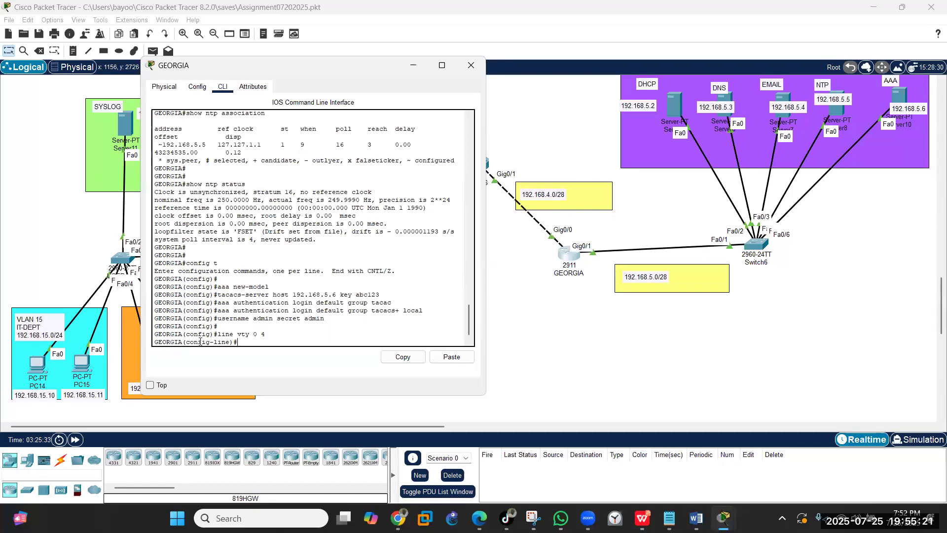
{"action": "type", "text": "login authentication defualt"}
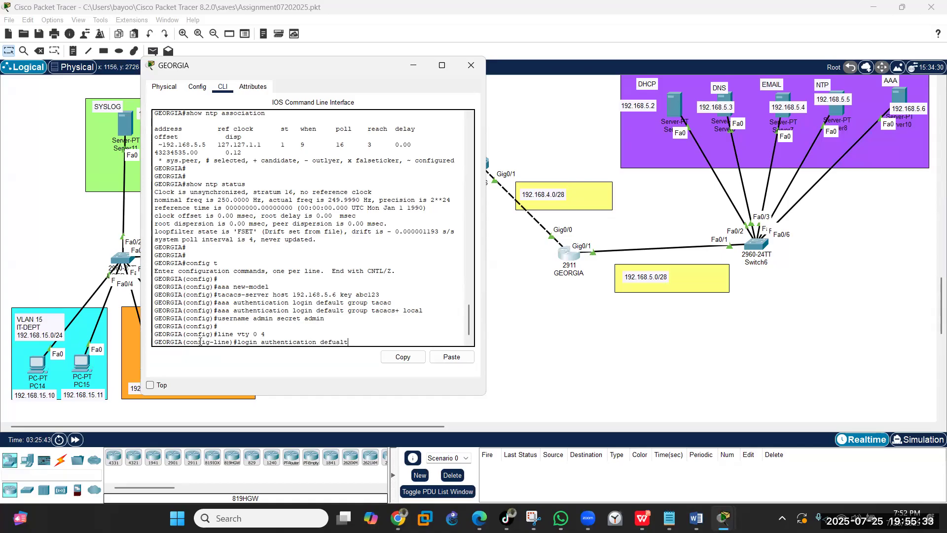
{"action": "key", "text": "Return"}
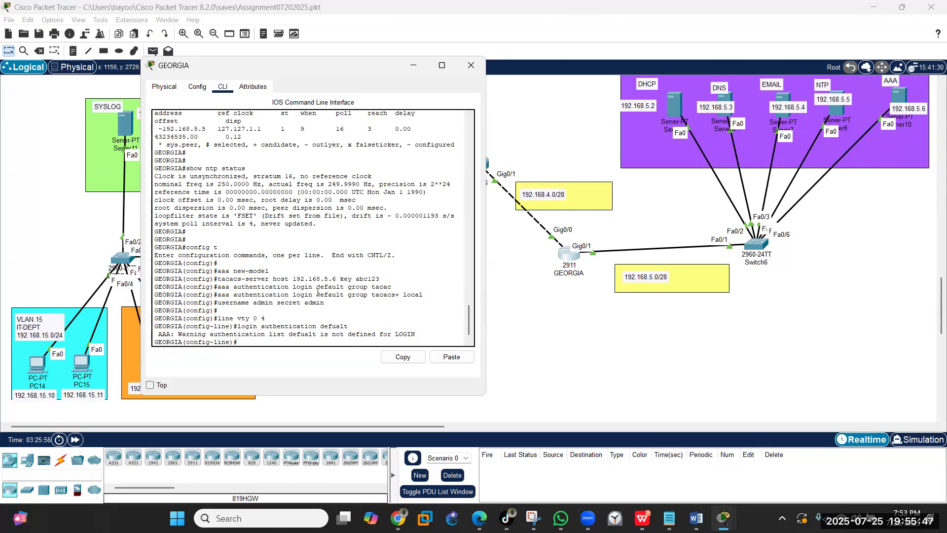
{"action": "left_click_drag", "start_coordinate": [316, 295], "coordinate": [340, 298]}
{"action": "left_click", "coordinate": [286, 343]}
{"action": "key", "text": "Up"}
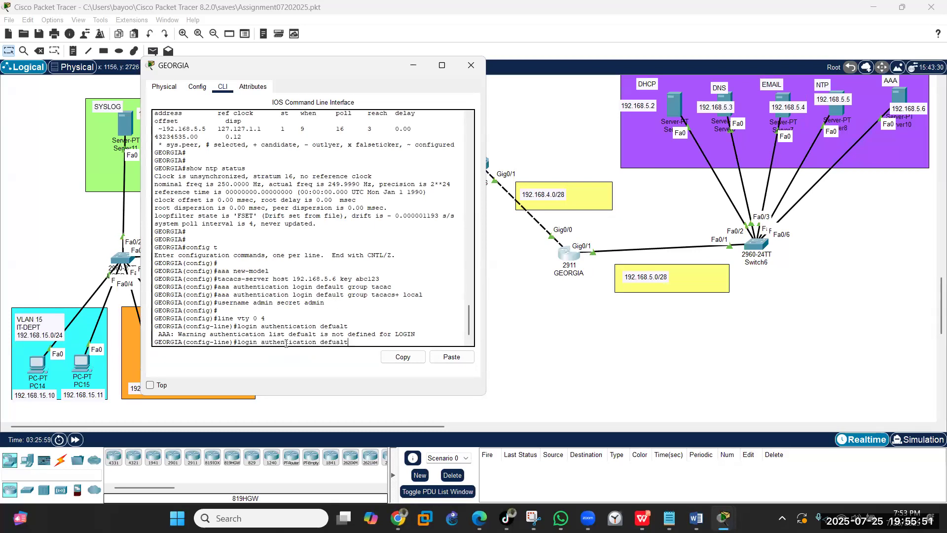
{"action": "key", "text": "BackSpace"}
{"action": "key", "text": "BackSpace"}
{"action": "key", "text": "BackSpace"}
{"action": "key", "text": "BackSpace"}
{"action": "type", "text": "aul"}
{"action": "key", "text": "Return"}
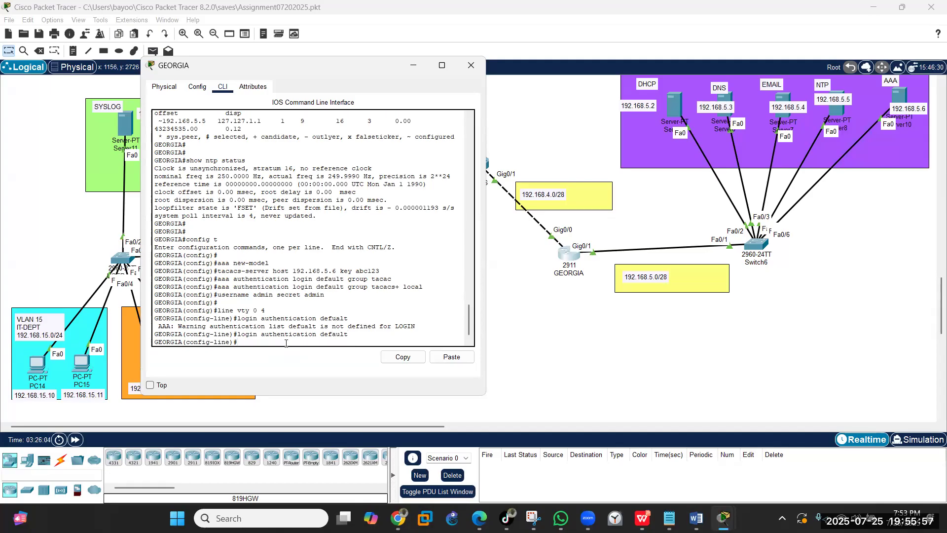
- Change VTY transport input from telnet to ssh, then end and save with wr
{"action": "type", "text": "transport input telnet"}
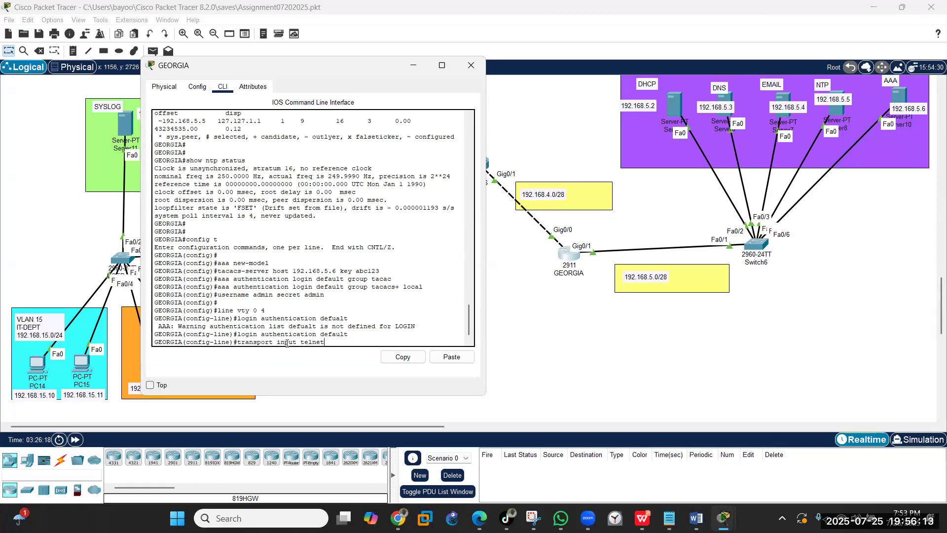
{"action": "key", "text": "Return"}
{"action": "key", "text": "Up"}
{"action": "key", "text": "BackSpace"}
{"action": "key", "text": "BackSpace"}
{"action": "key", "text": "BackSpace"}
{"action": "type", "text": "ssh"}
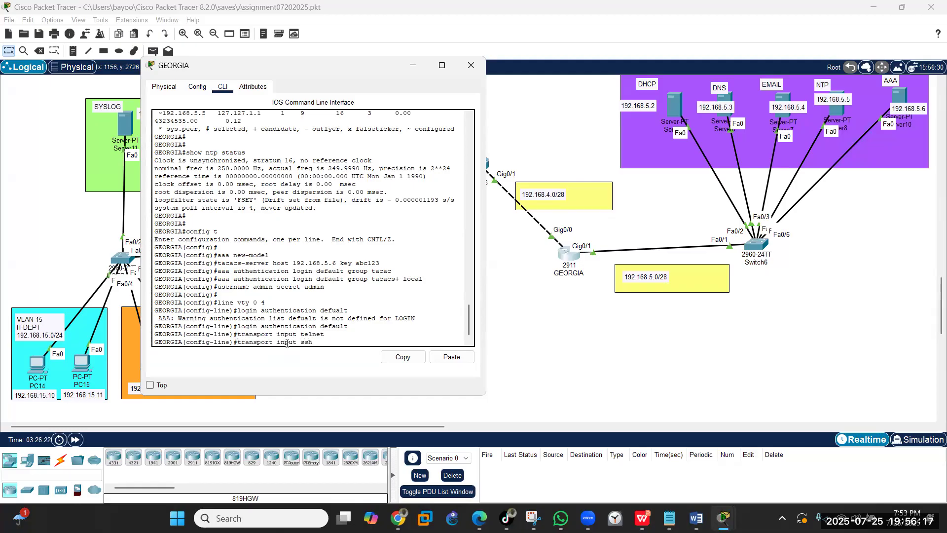
{"action": "key", "text": "Return"}
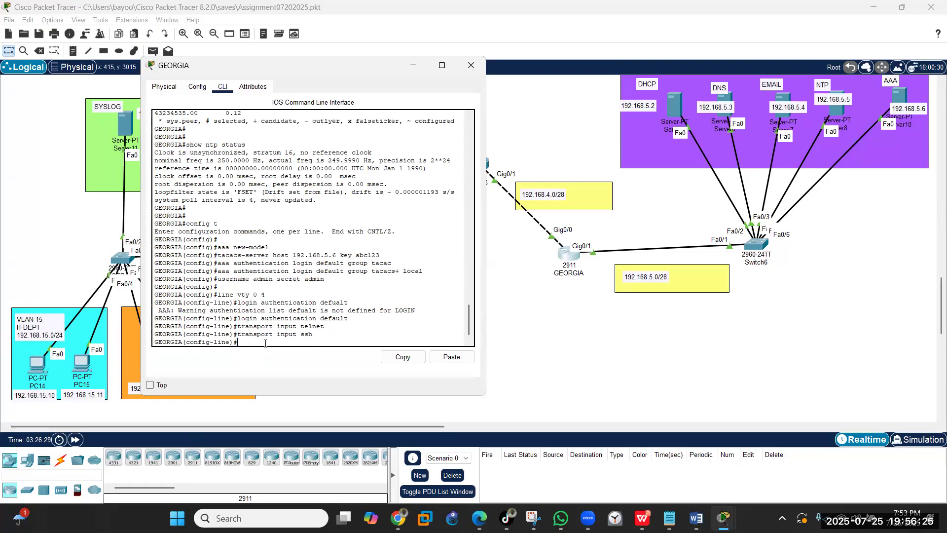
{"action": "type", "text": "end"}
{"action": "key", "text": "Return"}
{"action": "type", "text": "wr"}
{"action": "key", "text": "Return"}
{"action": "key", "text": "Return"}
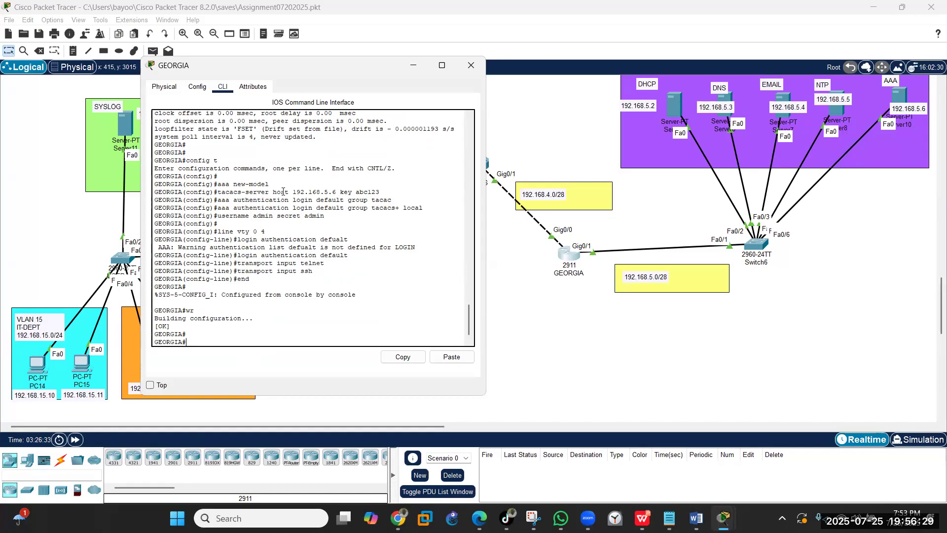
- Close the GEORGIA device window and switch to the USER_SW switch's CLI
{"action": "left_click", "coordinate": [413, 65]}
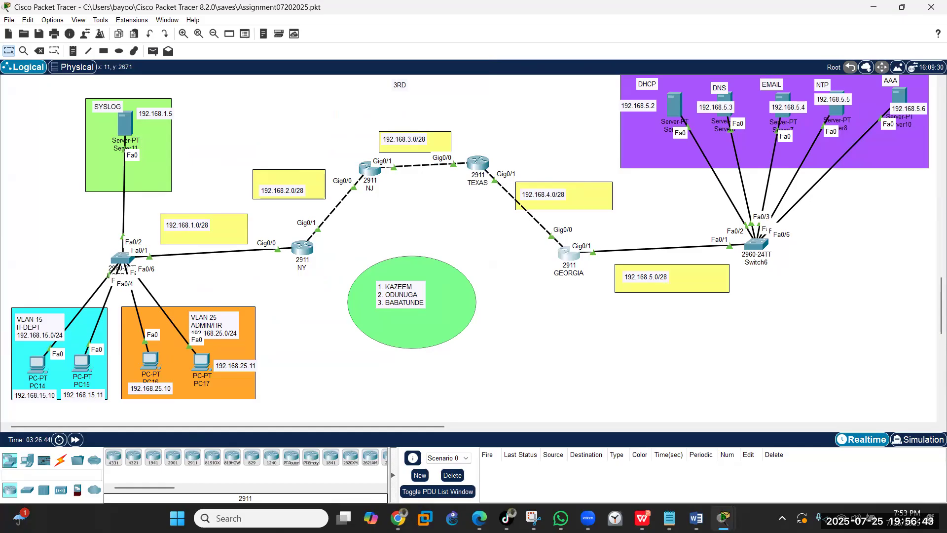
{"action": "key", "text": "alt+Tab"}
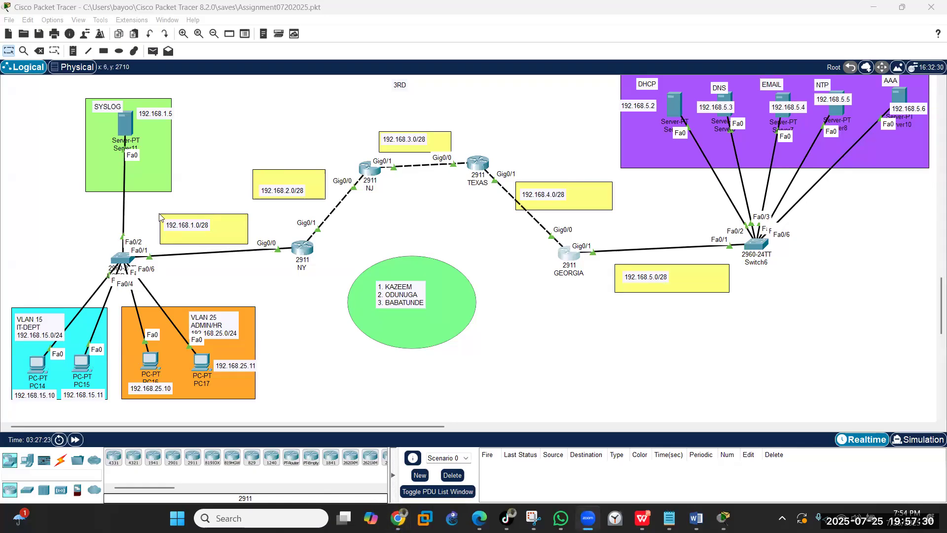
{"action": "left_click", "coordinate": [124, 257]}
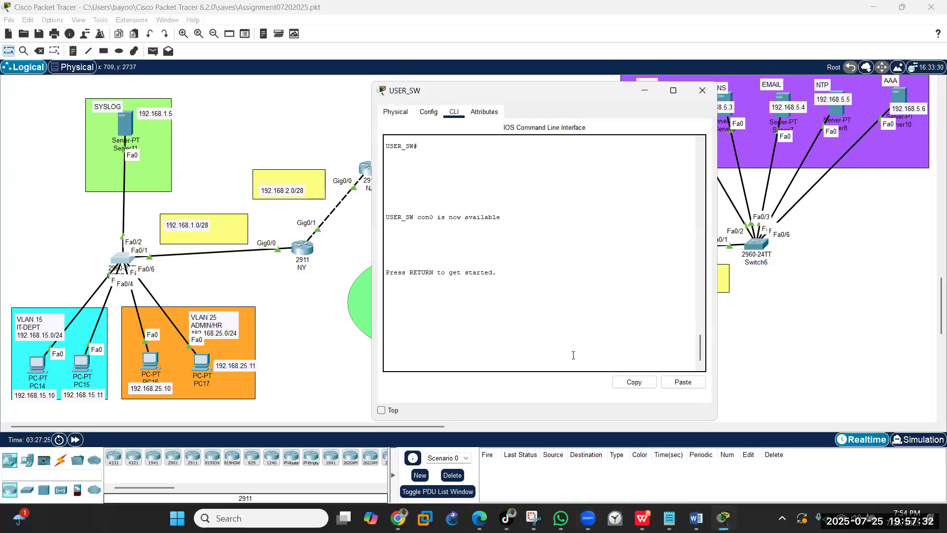
- Enter privileged mode on USER_SW and run 'show ip int brief' to review interface status
{"action": "key", "text": "Return"}
{"action": "key", "text": "Return"}
{"action": "type", "text": "en"}
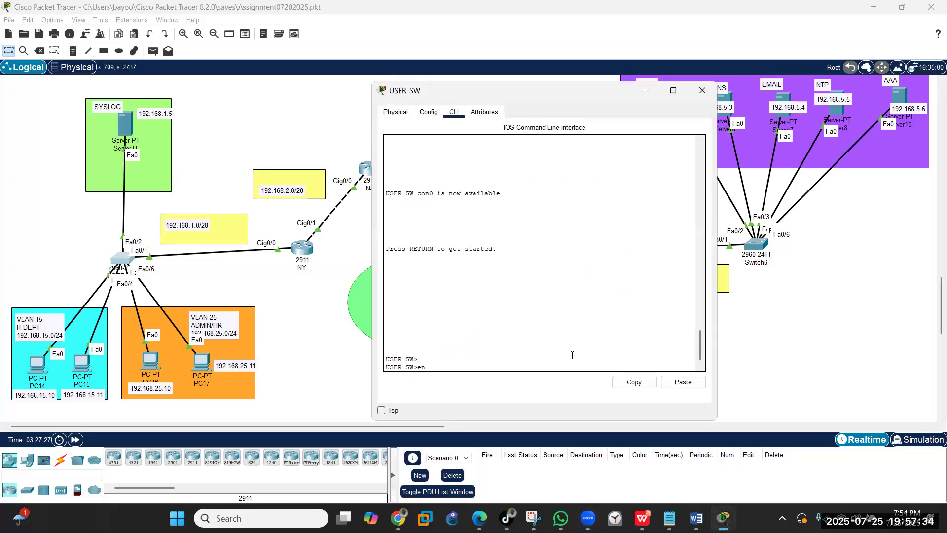
{"action": "key", "text": "Return"}
{"action": "type", "text": "con"}
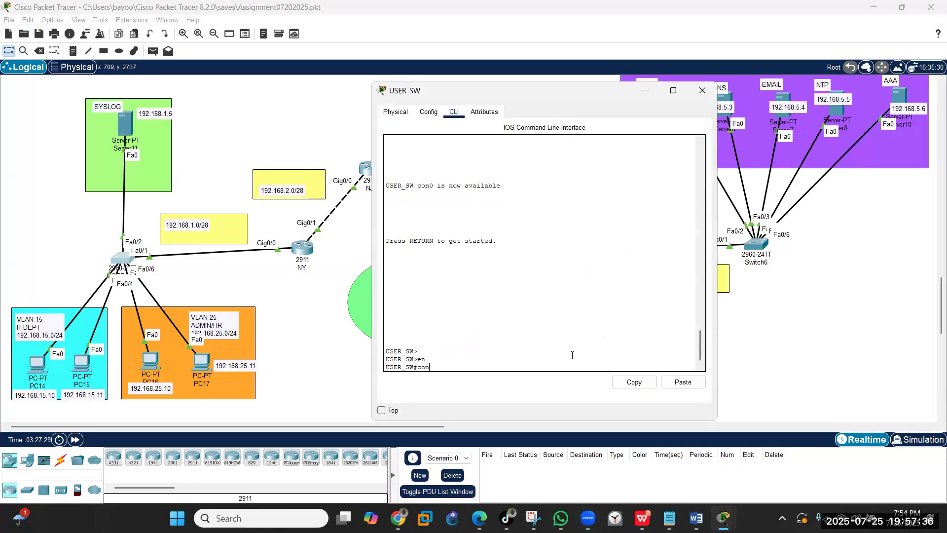
{"action": "key", "text": "BackSpace"}
{"action": "key", "text": "BackSpace"}
{"action": "key", "text": "BackSpace"}
{"action": "key", "text": "BackSpace"}
{"action": "key", "text": "BackSpace"}
{"action": "type", "text": "show i"}
{"action": "type", "text": "int brief"}
{"action": "key", "text": "Return"}
{"action": "key", "text": "Return"}
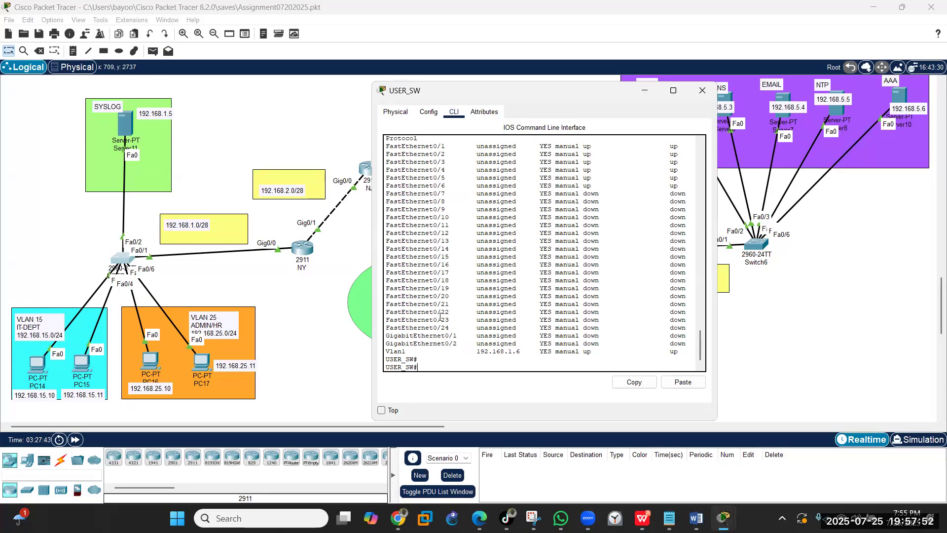
- Enter global config and select interface range fa0/7-24,gig0/1-2
{"action": "type", "text": "config t"}
{"action": "key", "text": "Return"}
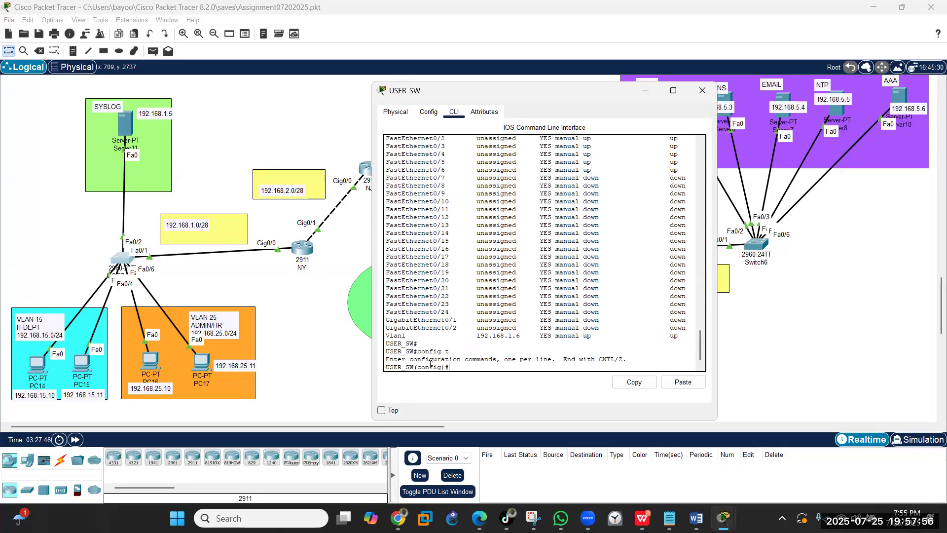
{"action": "type", "text": "int fa0/"}
{"action": "key", "text": "BackSpace"}
{"action": "type", "text": "range fa0/"}
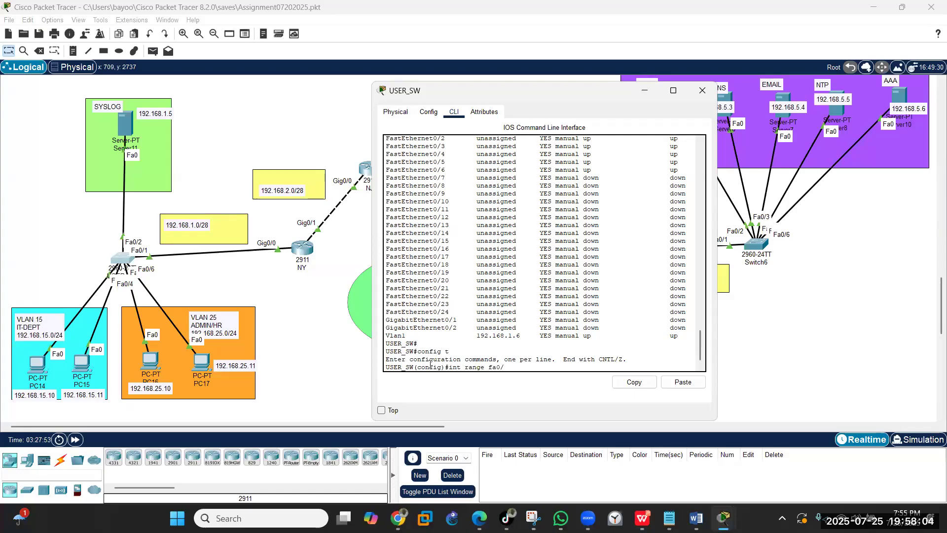
{"action": "type", "text": "7-24,gig0/1-2"}
{"action": "key", "text": "Return"}
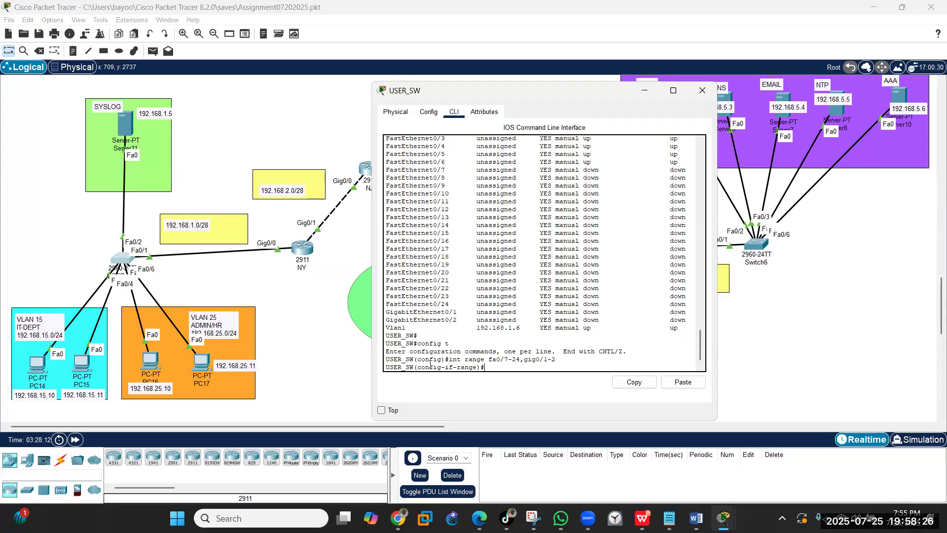
- Create VLAN 999 named BLACKHOLE on USER_SW
{"action": "type", "text": "xit"}
{"action": "key", "text": "Return"}
{"action": "key", "text": "Return"}
{"action": "key", "text": "Return"}
{"action": "type", "text": "vlan 999"}
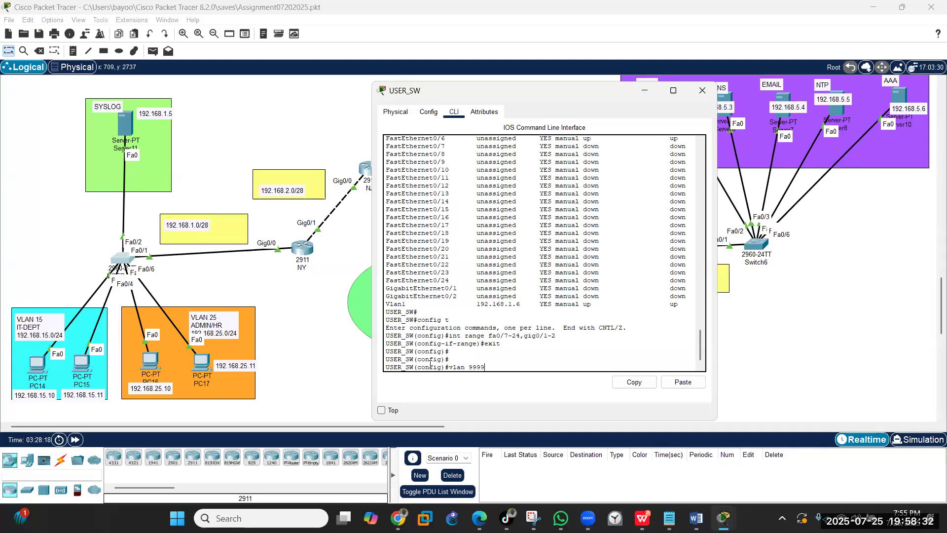
{"action": "key", "text": "Return"}
{"action": "type", "text": "name "}
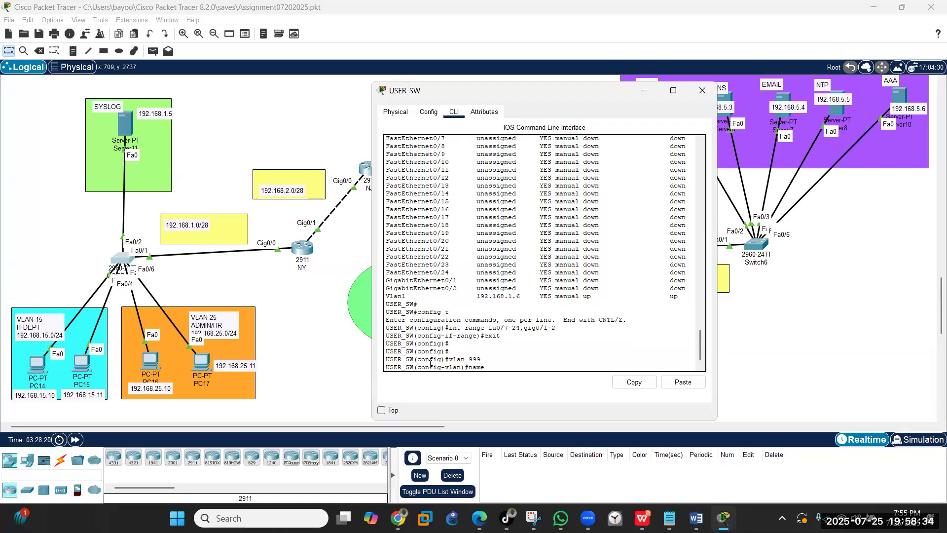
{"action": "type", "text": "BLACKHOLE"}
{"action": "key", "text": "Return"}
{"action": "key", "text": "Return"}
{"action": "type", "text": "exit"}
- Set range Fa0/7–24, Gig0/1–2 to access mode, VLAN 999, and shut them down
{"action": "key", "text": "Return"}
{"action": "key", "text": "Return"}
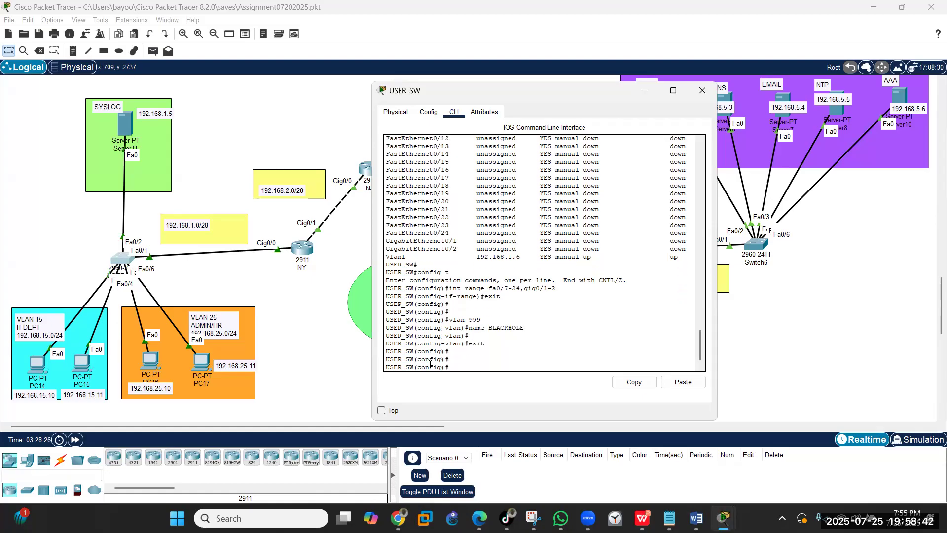
{"action": "type", "text": "exit"}
{"action": "key", "text": "Up"}
{"action": "key", "text": "Up"}
{"action": "key", "text": "Up"}
{"action": "key", "text": "Up"}
{"action": "key", "text": "Up"}
{"action": "key", "text": "Return"}
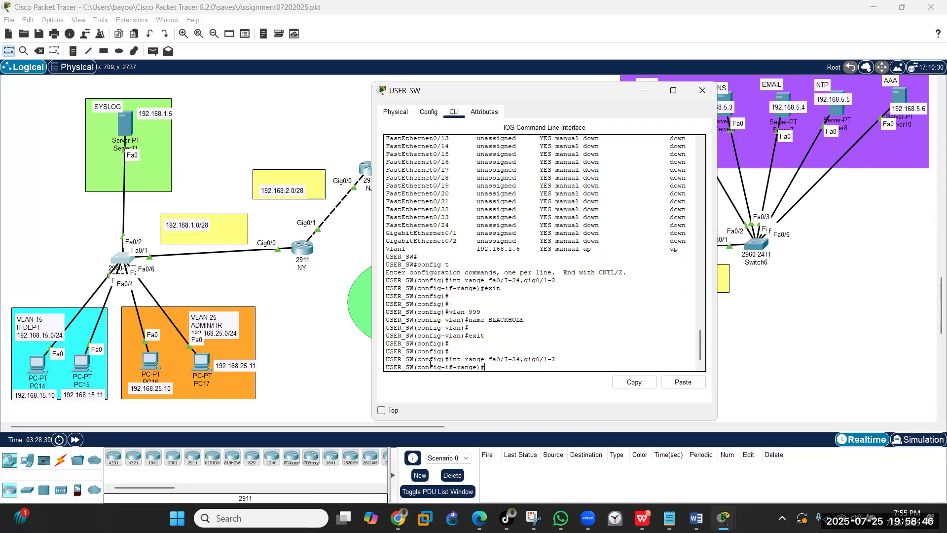
{"action": "type", "text": "switch"}
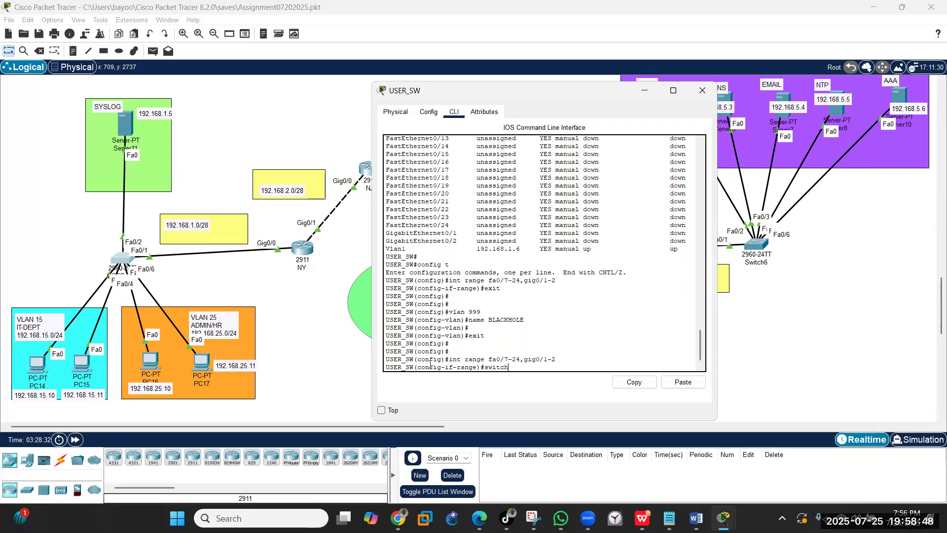
{"action": "type", "text": "port mode access"}
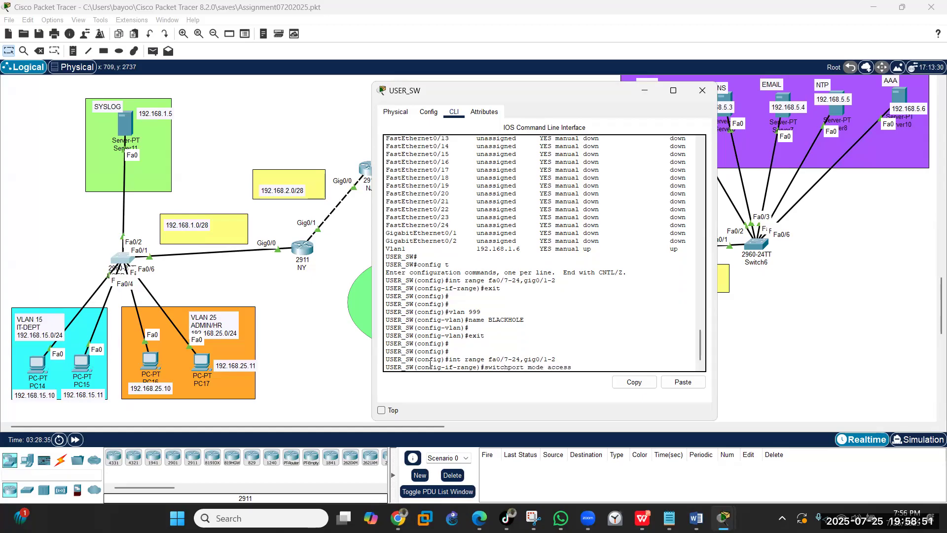
{"action": "key", "text": "Return"}
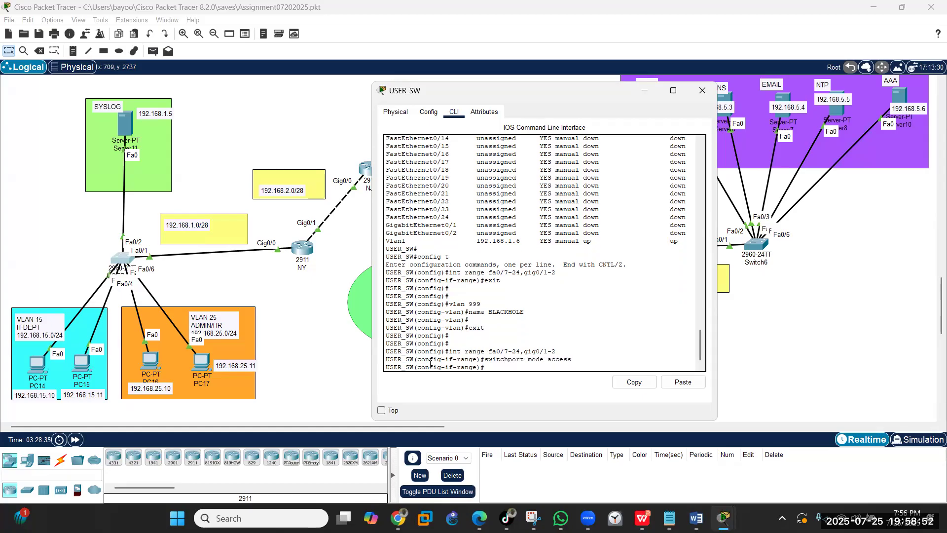
{"action": "type", "text": "switchport access v"}
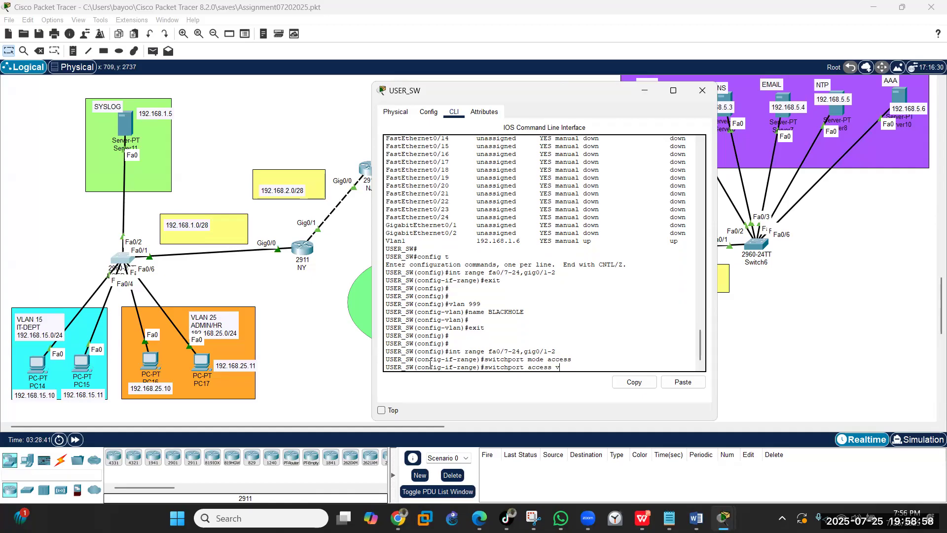
{"action": "type", "text": "lan 999"}
{"action": "key", "text": "Return"}
{"action": "type", "text": "s"}
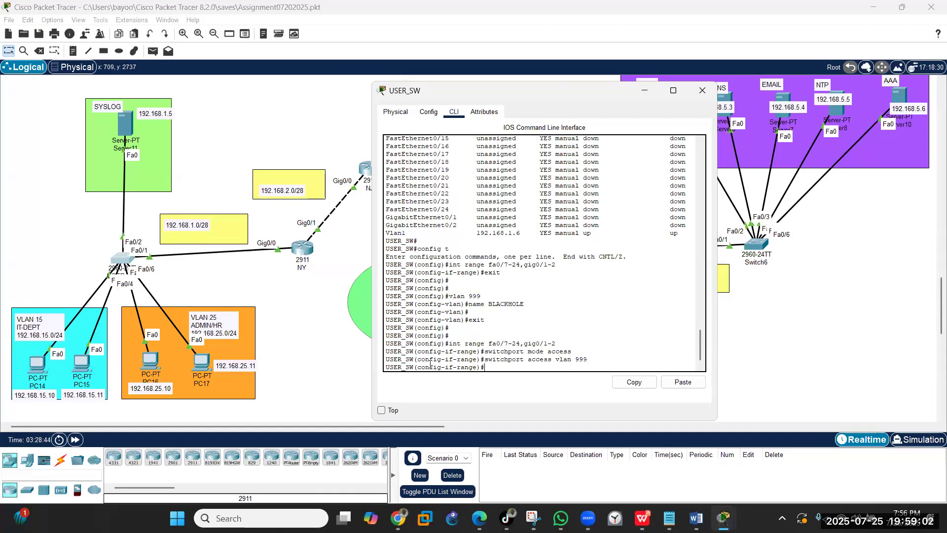
{"action": "type", "text": "hutdown"}
{"action": "key", "text": "Return"}
{"action": "type", "text": "end"}
{"action": "key", "text": "Return"}
- Save with wr and check 'show vlan brief' lists Fa0/7–24, Gig0/1–2 under 999 BLACKHOLE
{"action": "type", "text": "wr"}
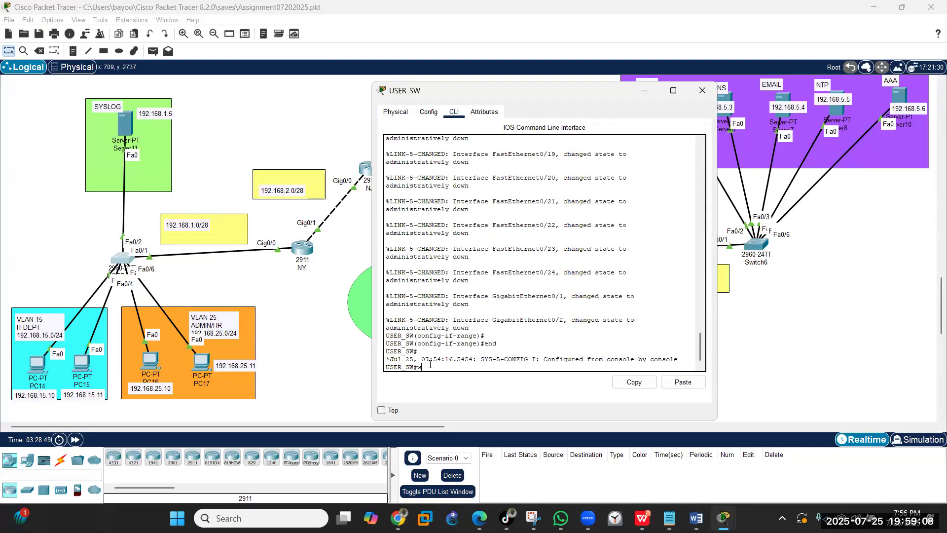
{"action": "key", "text": "Return"}
{"action": "key", "text": "Return"}
{"action": "key", "text": "Return"}
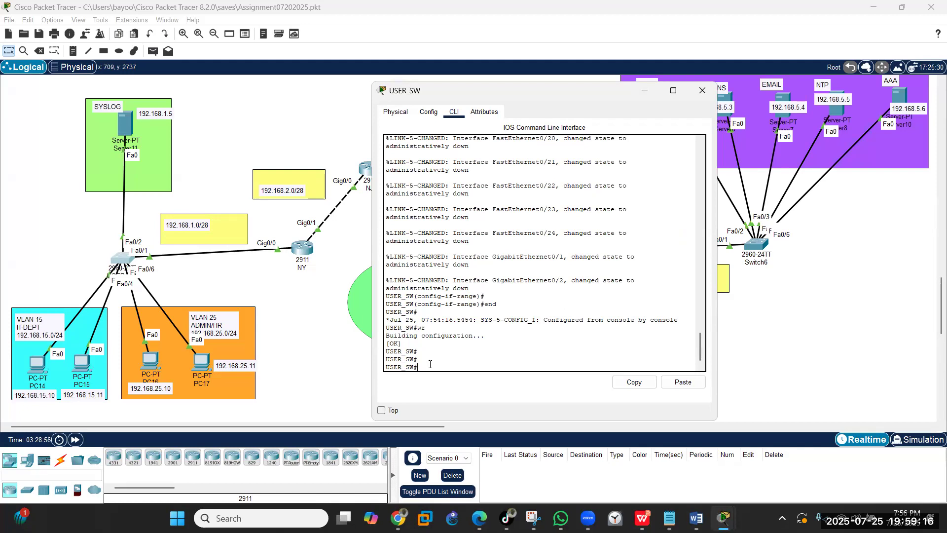
{"action": "type", "text": "show vlan brief"}
{"action": "key", "text": "Return"}
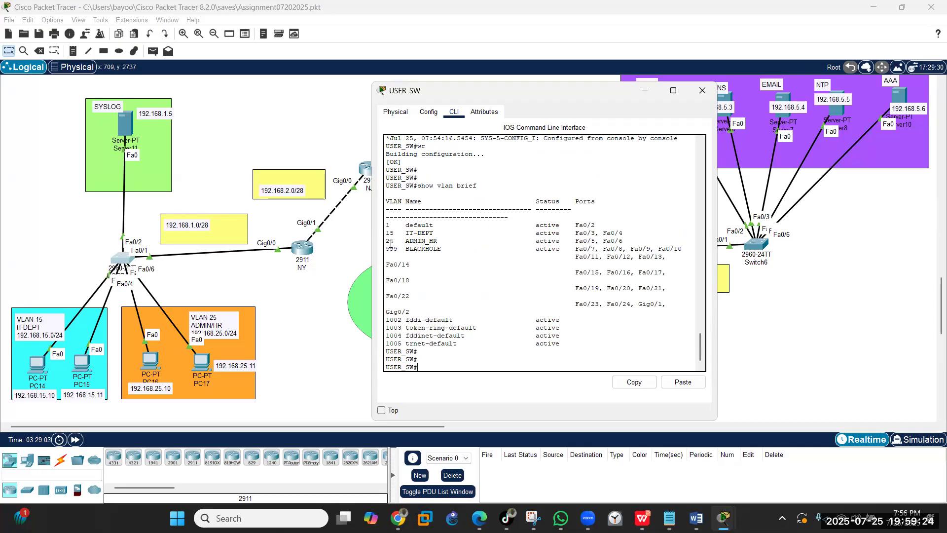
{"action": "left_click_drag", "start_coordinate": [387, 247], "coordinate": [648, 310]}
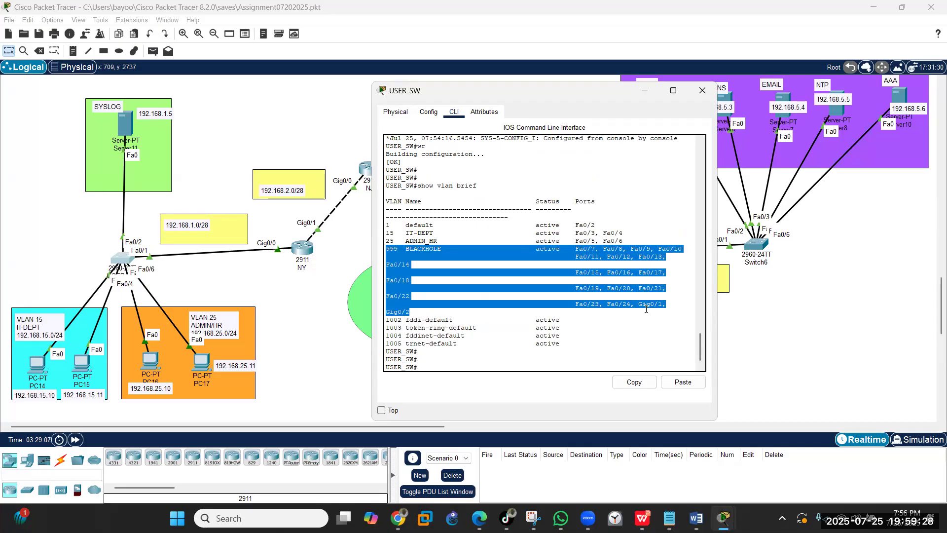
{"action": "left_click", "coordinate": [461, 369]}
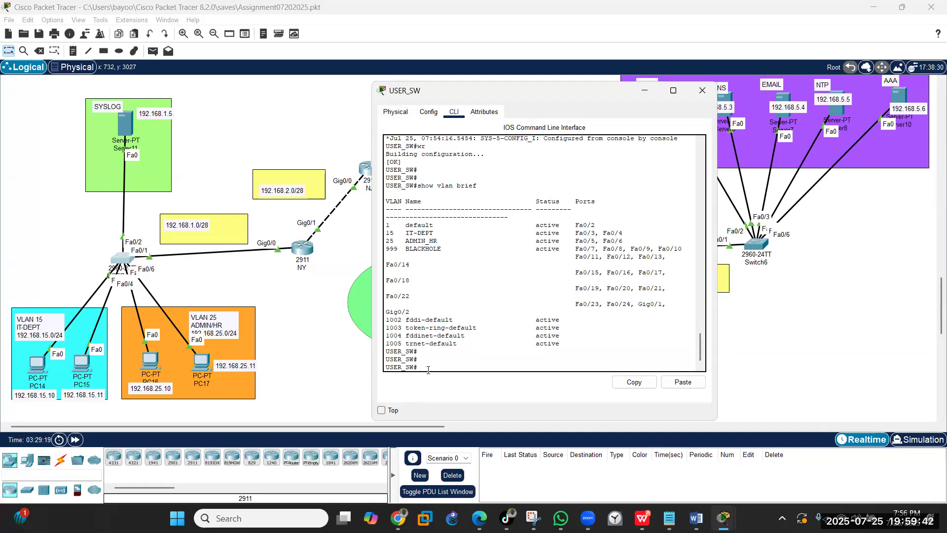
- Create VLAN 99 with the name NATIVE in global configuration mode
{"action": "type", "text": "config t"}
{"action": "key", "text": "Return"}
{"action": "type", "text": "vla"}
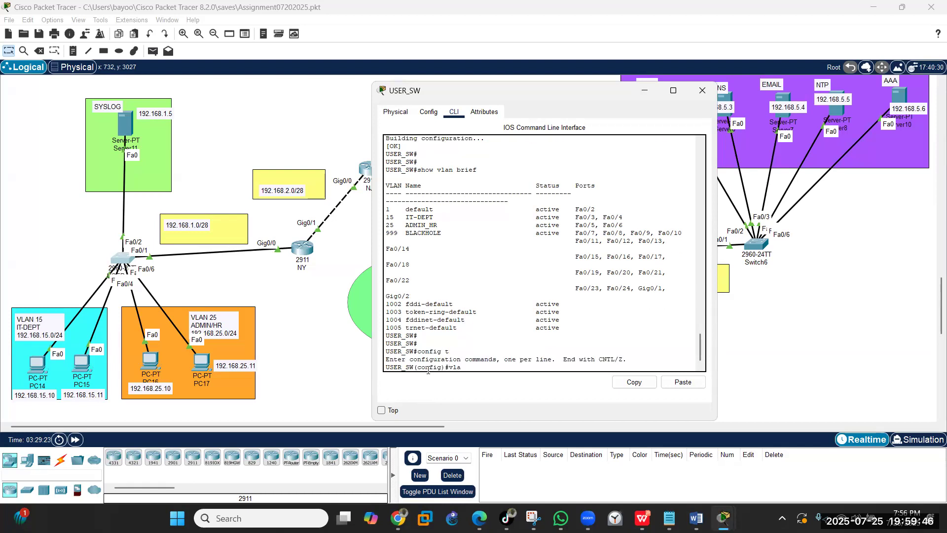
{"action": "type", "text": "n 99"}
{"action": "key", "text": "Return"}
{"action": "type", "text": "name"}
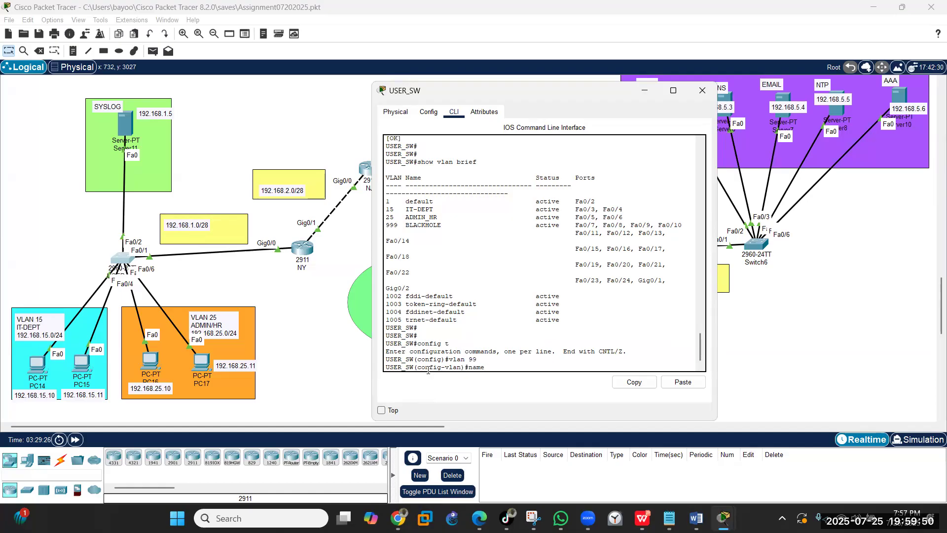
{"action": "type", "text": " NATIVE"}
{"action": "key", "text": "Return"}
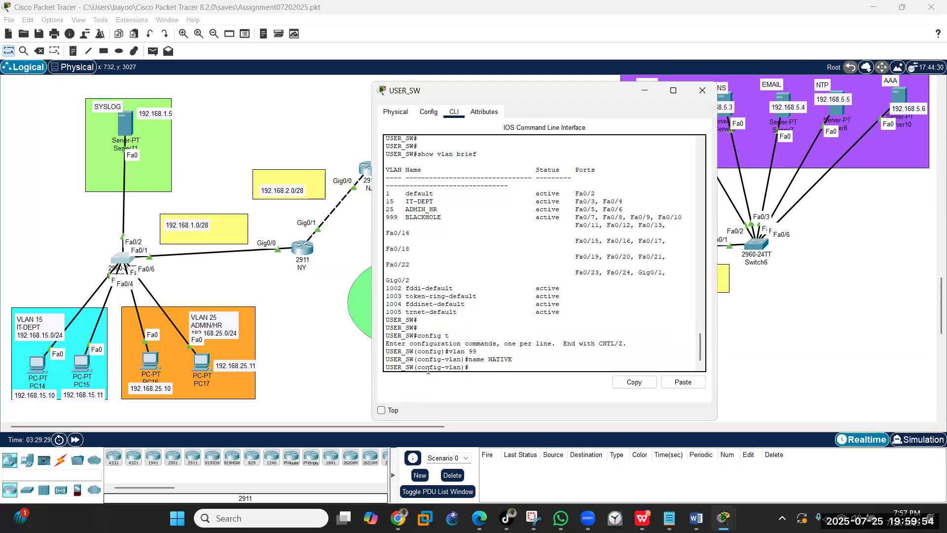
- Leave configuration mode, save with wr, and return to global configuration mode
{"action": "type", "text": "end"}
{"action": "key", "text": "Return"}
{"action": "type", "text": "wr"}
{"action": "key", "text": "Return"}
{"action": "key", "text": "Return"}
{"action": "key", "text": "Return"}
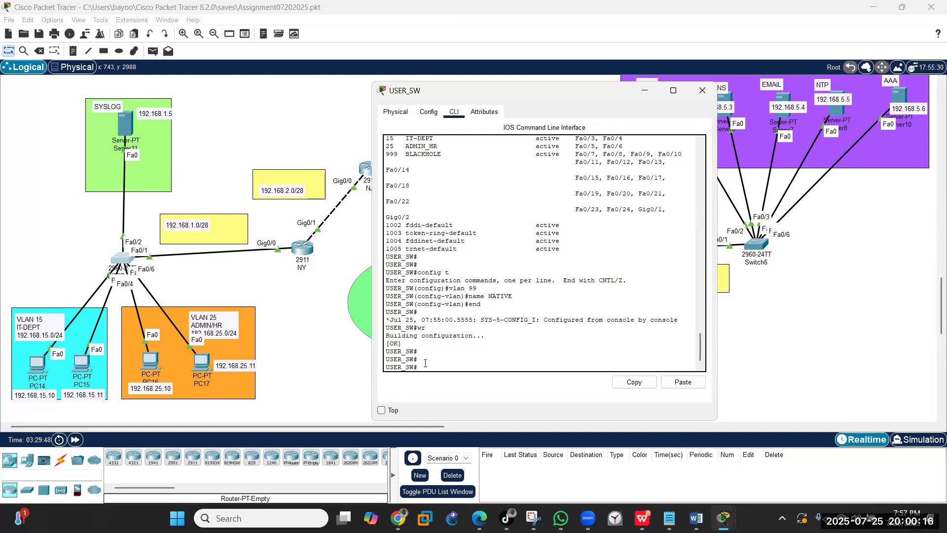
{"action": "type", "text": "config t"}
{"action": "key", "text": "Return"}
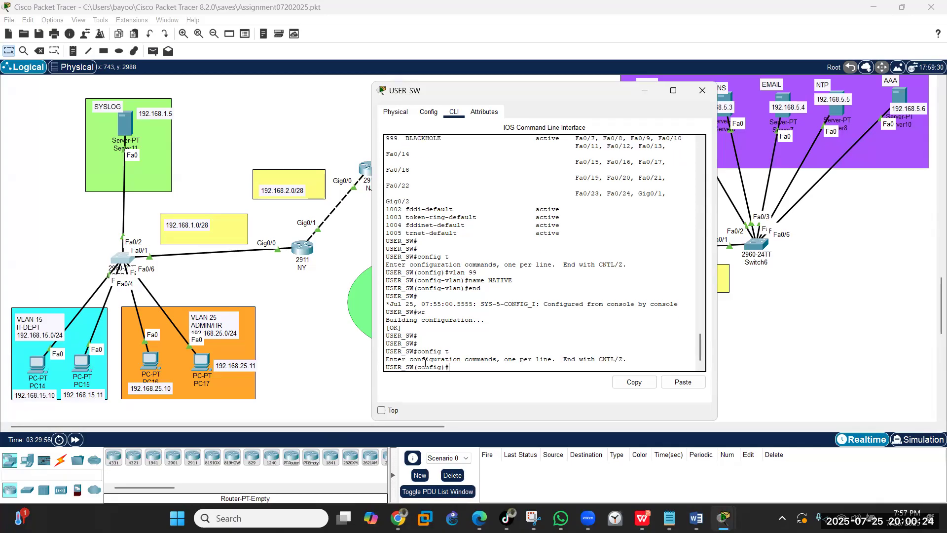
- Enter interface configuration for Fa0/1 on USER_SW and begin a switchport command
{"action": "left_click_drag", "start_coordinate": [494, 93], "coordinate": [455, 65]}
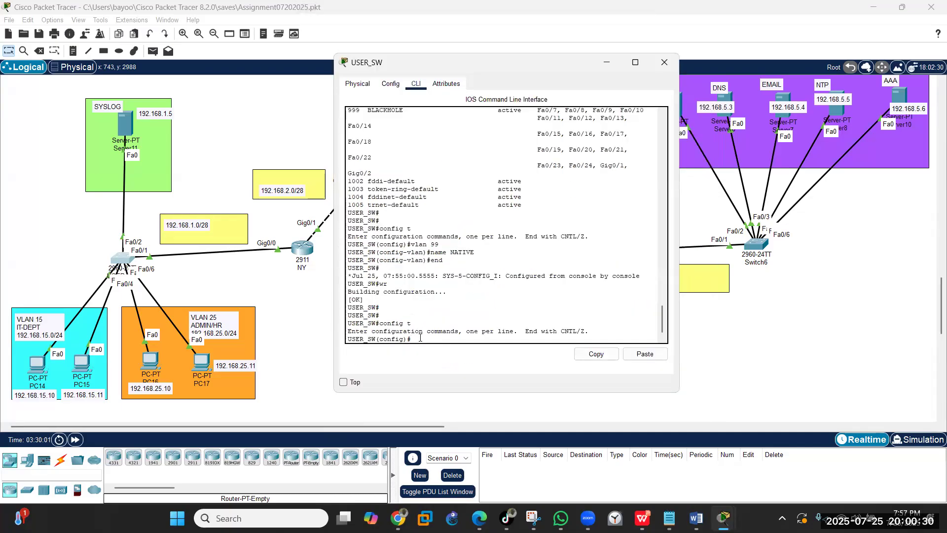
{"action": "type", "text": "int"}
{"action": "type", "text": "fa0/1"}
{"action": "key", "text": "Return"}
{"action": "type", "text": "switchpo"}
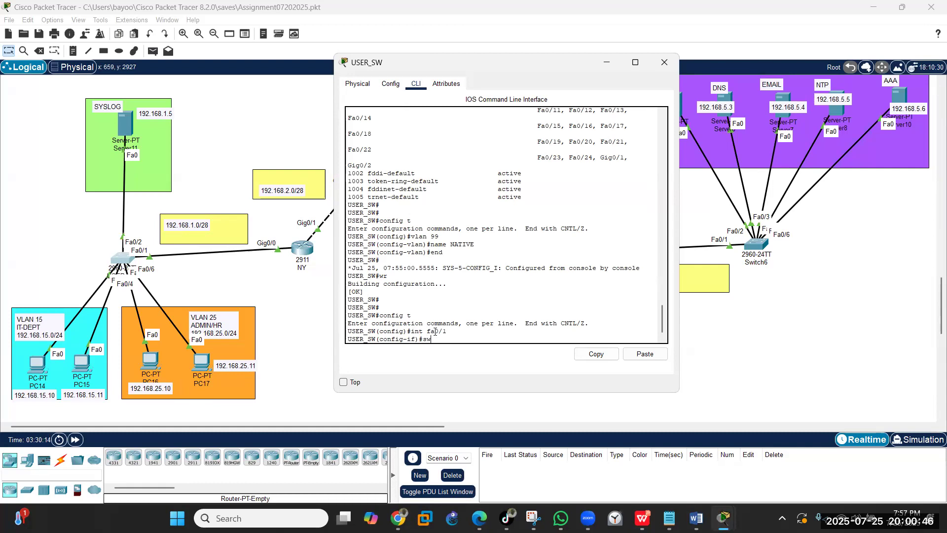
{"action": "type", "text": "rt"}
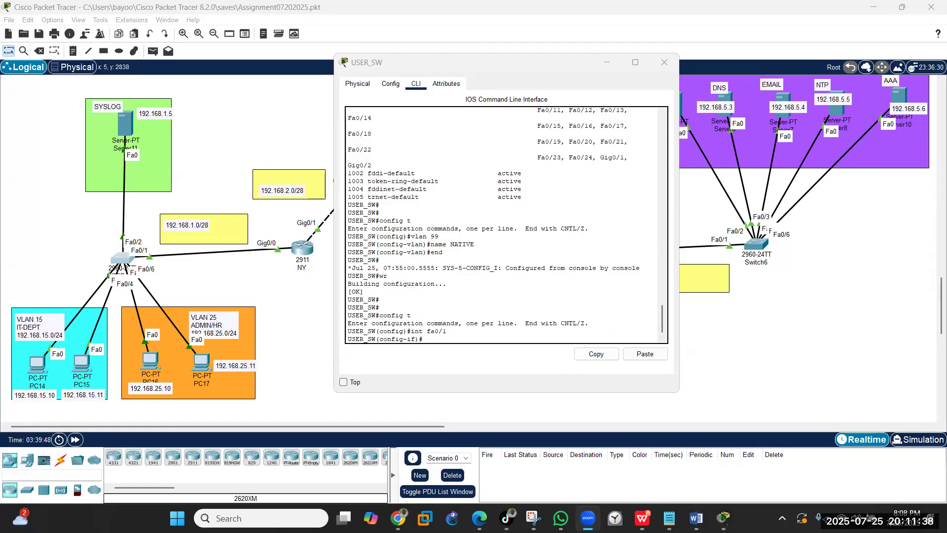
- Paste Fa0/1 trunk commands: native VLAN 99, allowed VLANs 1,99,15,25, nonegotiate, no cdp run
{"action": "left_click", "coordinate": [437, 338]}
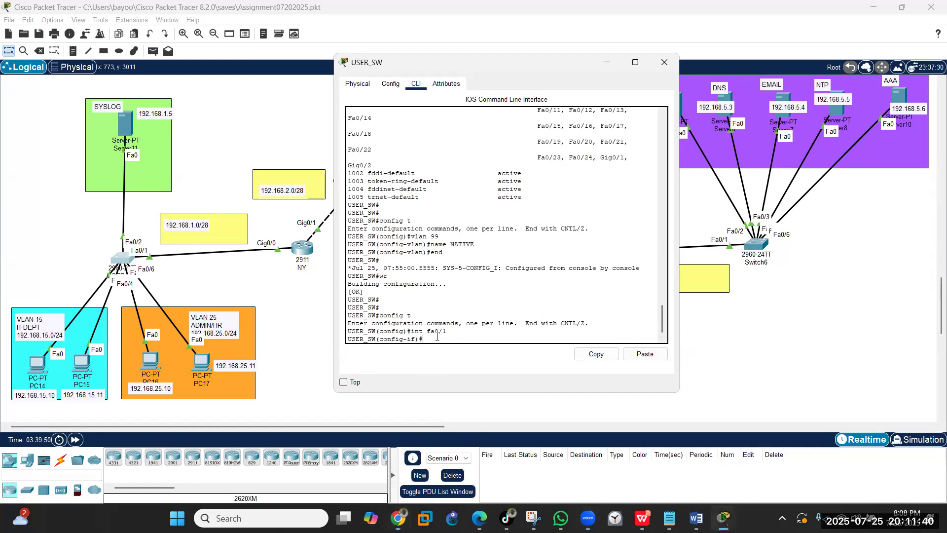
{"action": "type", "text": "exit"}
{"action": "key", "text": "Return"}
{"action": "key", "text": "Return"}
{"action": "key", "text": "Return"}
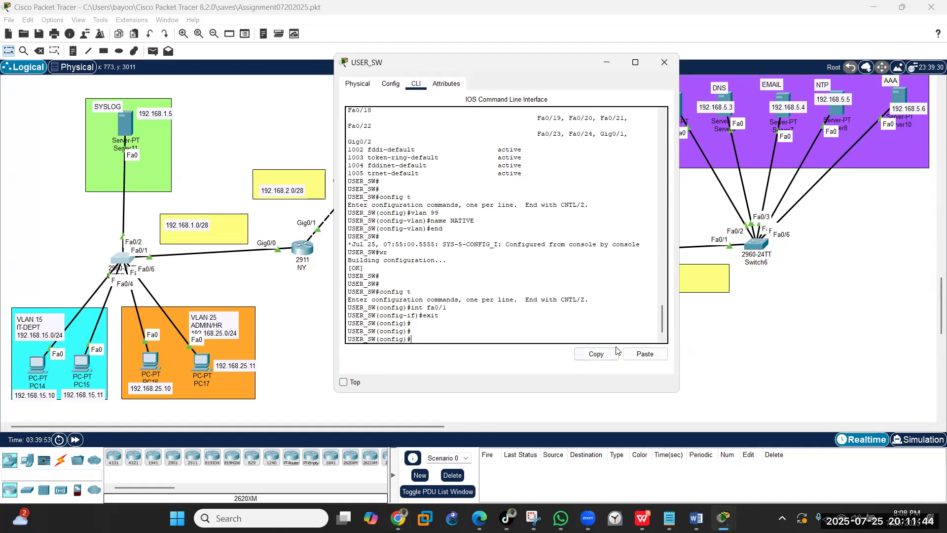
{"action": "left_click", "coordinate": [630, 355]}
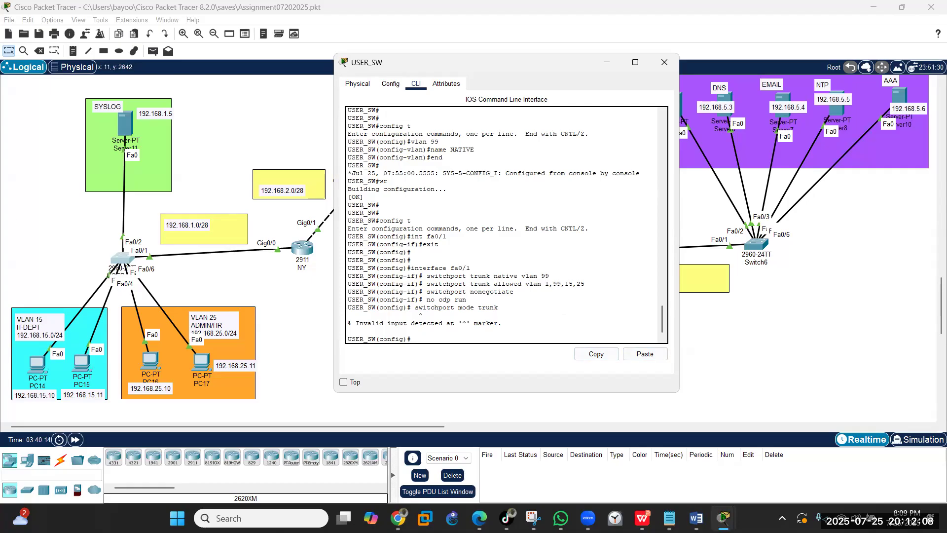
{"action": "key", "text": "alt+Tab"}
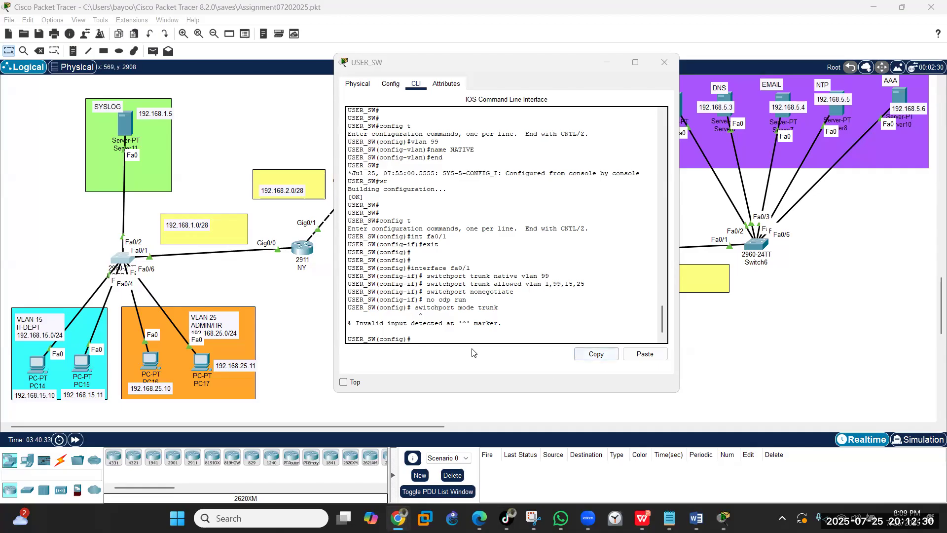
{"action": "left_click", "coordinate": [647, 365]}
{"action": "left_click", "coordinate": [646, 355]}
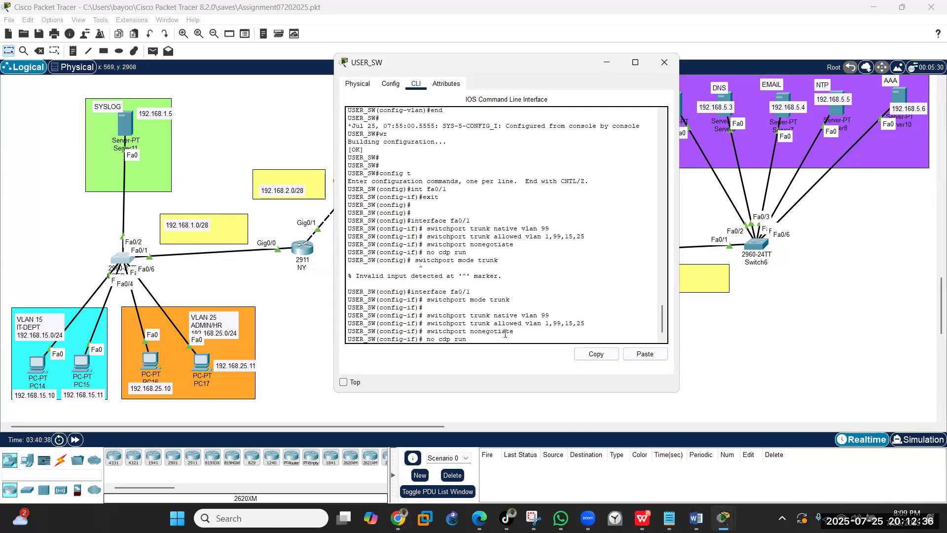
{"action": "key", "text": "Return"}
{"action": "key", "text": "Return"}
- End configuration, save with wr, and verify Fa0/1 with 'show int trunk'
{"action": "type", "text": "end"}
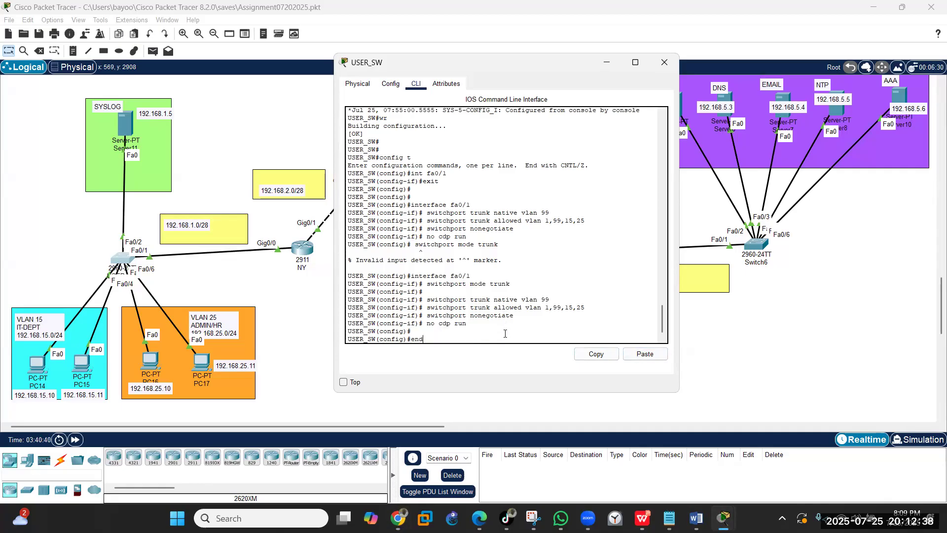
{"action": "key", "text": "Return"}
{"action": "key", "text": "Return"}
{"action": "type", "text": "wr"}
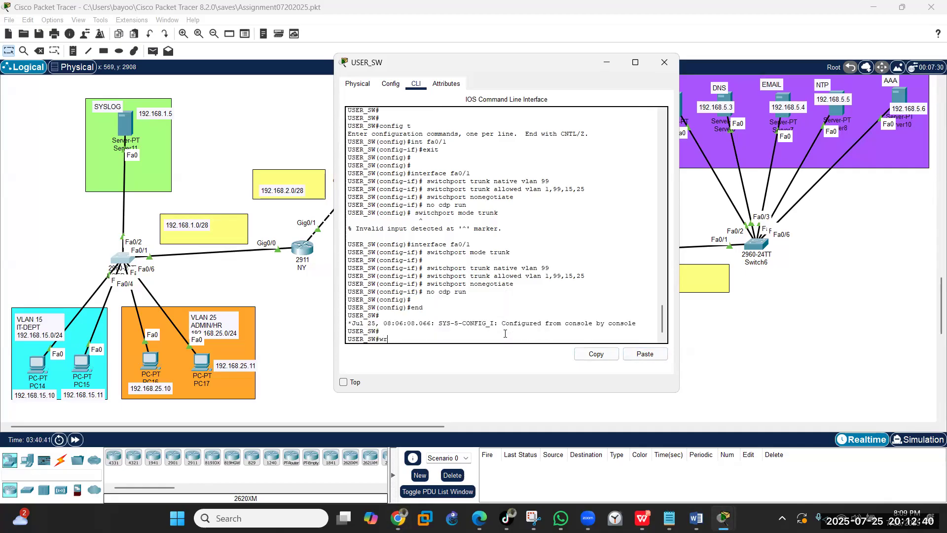
{"action": "key", "text": "Return"}
{"action": "key", "text": "Return"}
{"action": "type", "text": "show"}
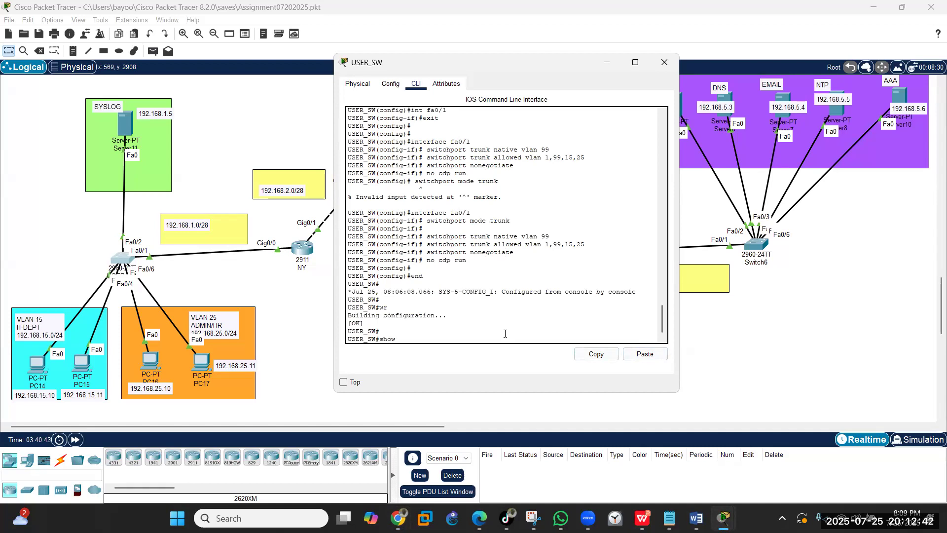
{"action": "type", "text": " int trunk"}
{"action": "key", "text": "Return"}
{"action": "key", "text": "Return"}
{"action": "key", "text": "Return"}
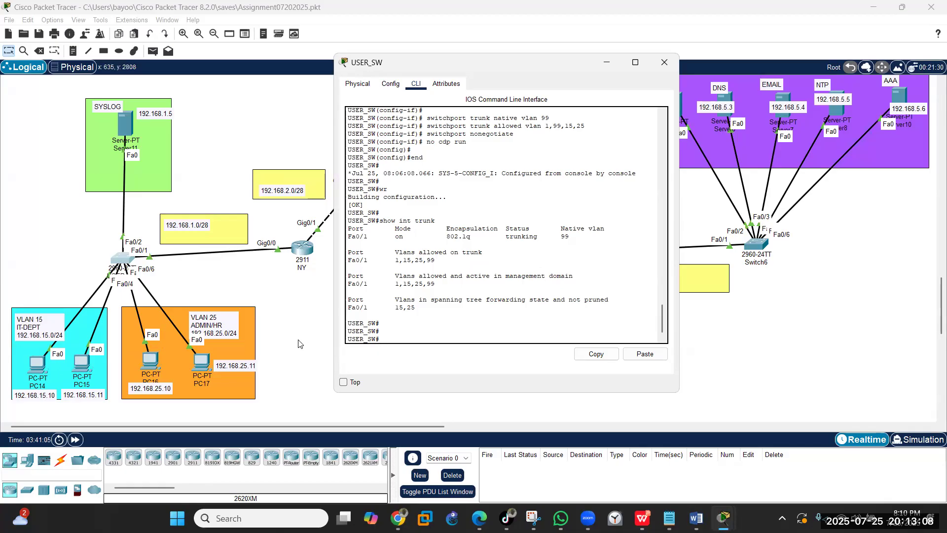
- Set interface range Fa0/1–6 to switchport mode access and type switchport nonegotiate
{"action": "type", "text": "config t"}
{"action": "key", "text": "Return"}
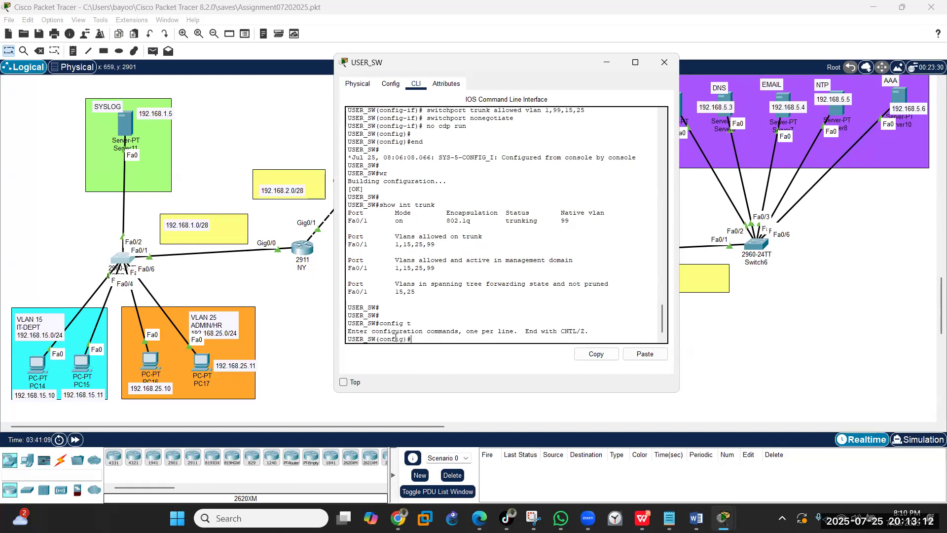
{"action": "type", "text": "int "}
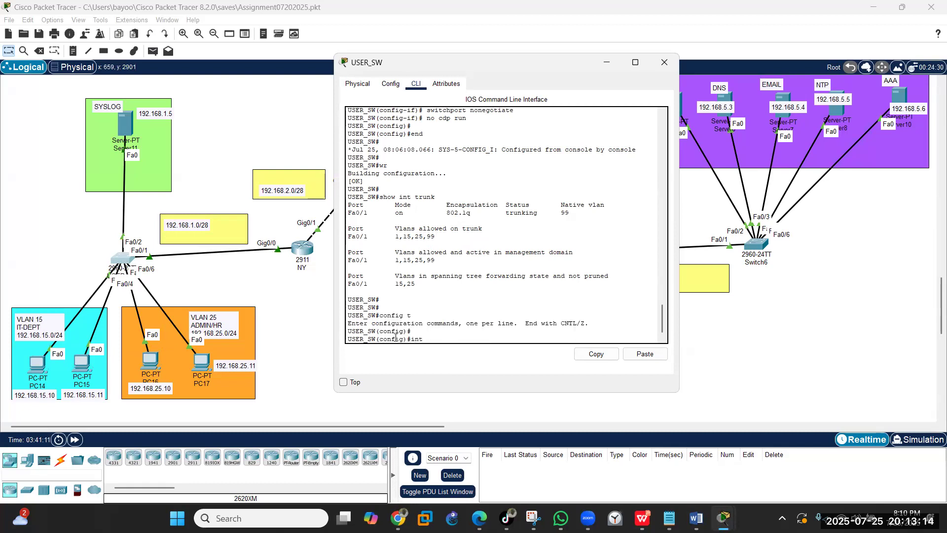
{"action": "type", "text": "ra"}
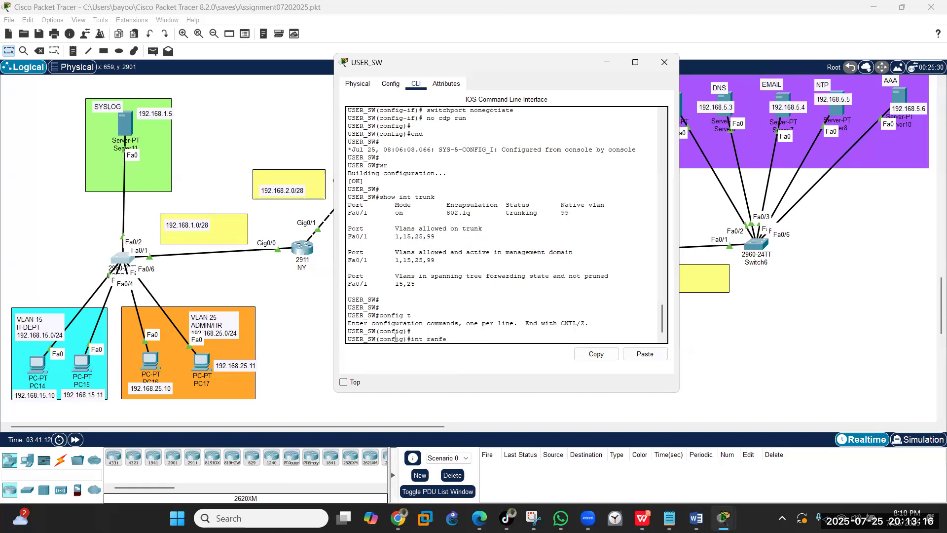
{"action": "type", "text": "nge fa0"}
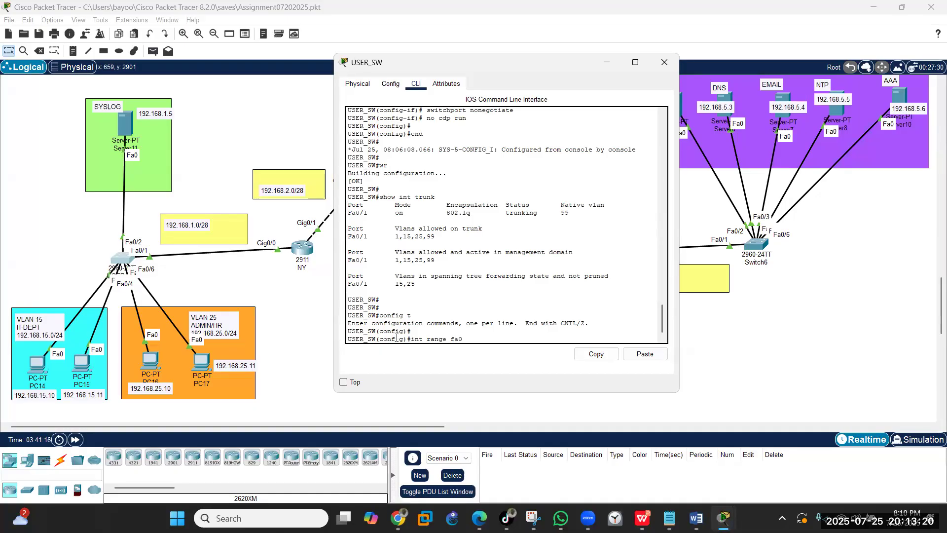
{"action": "type", "text": "/1-6"}
{"action": "key", "text": "Return"}
{"action": "type", "text": "sw"}
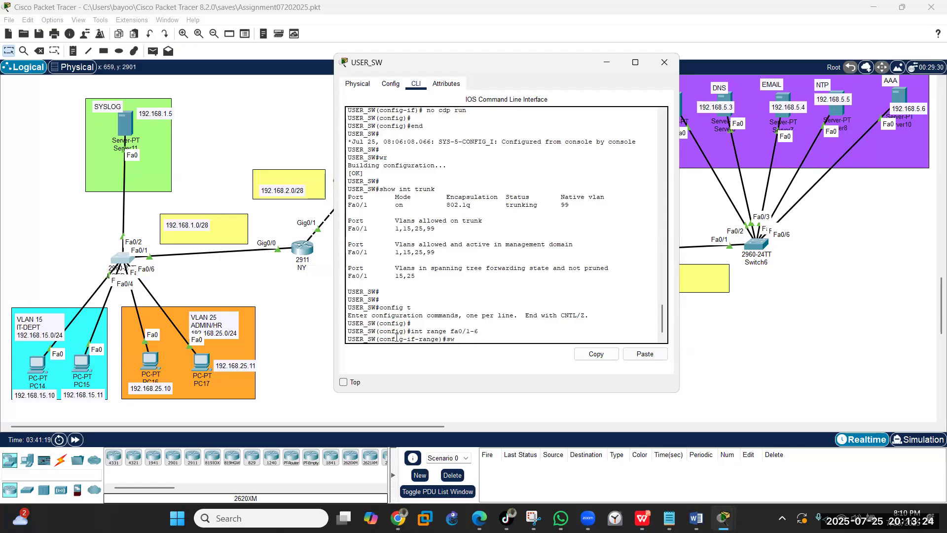
{"action": "type", "text": "itchport mode access"}
{"action": "key", "text": "Return"}
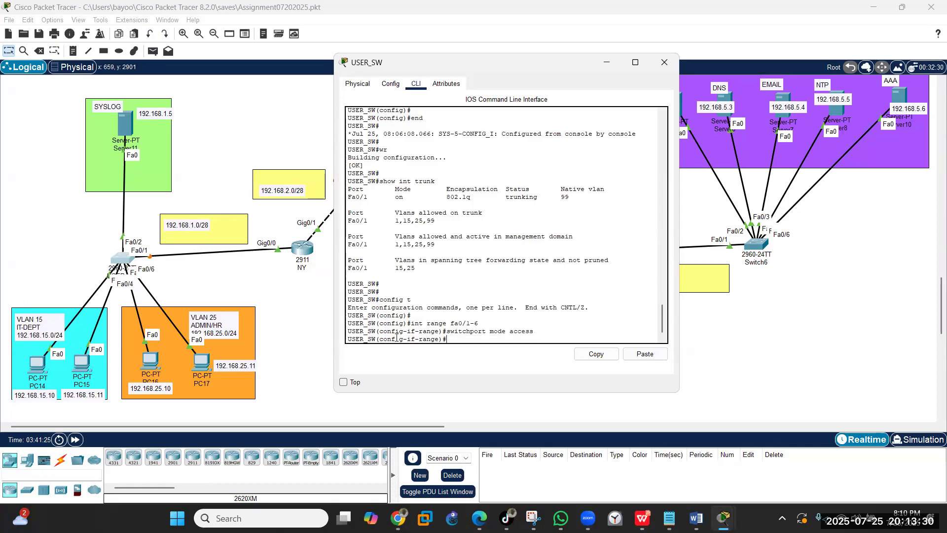
{"action": "type", "text": "switchport nonegotiate"}
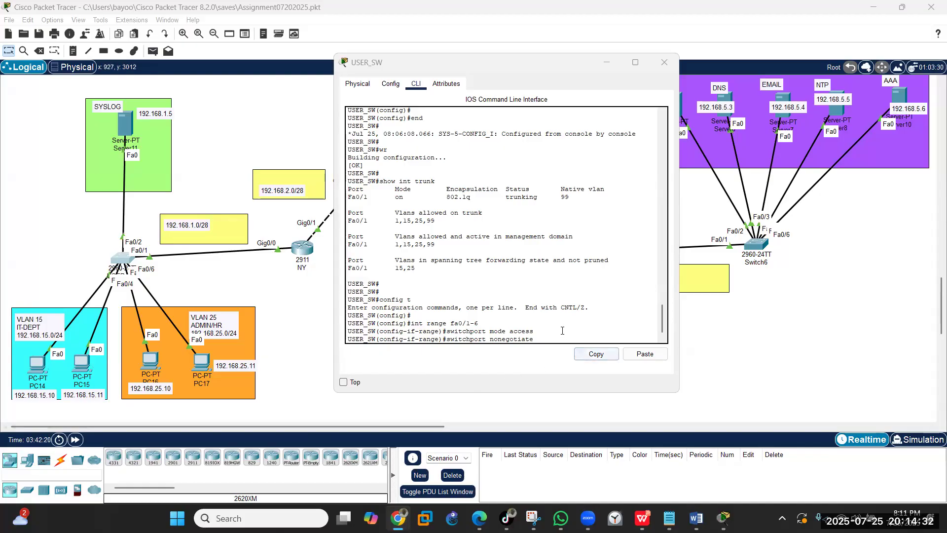
- Apply 'switchport nonegotiate' and 'no cdp enable' on Fa0/1–6, then end and save with wr
{"action": "scroll", "coordinate": [557, 335], "scroll_direction": "down", "scroll_amount": 1}
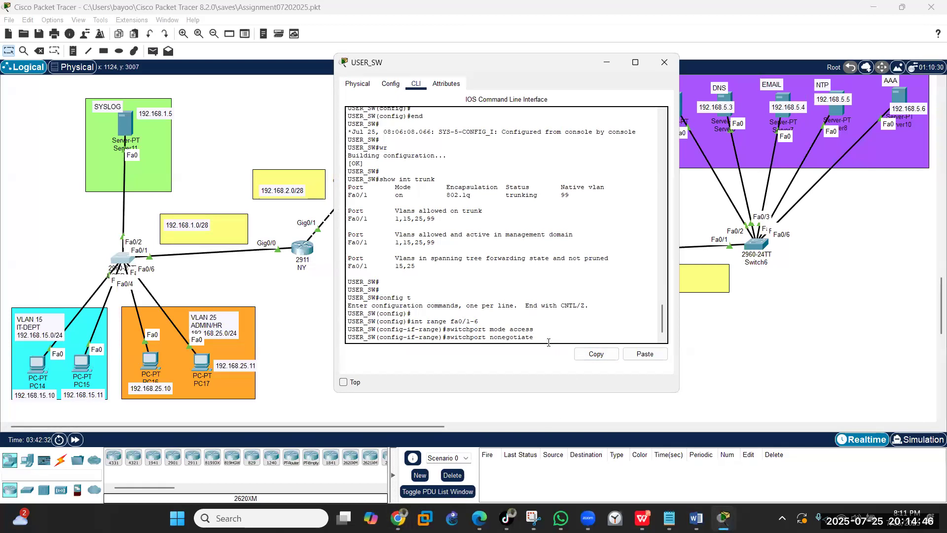
{"action": "key", "text": "Return"}
{"action": "type", "text": "no cdp"}
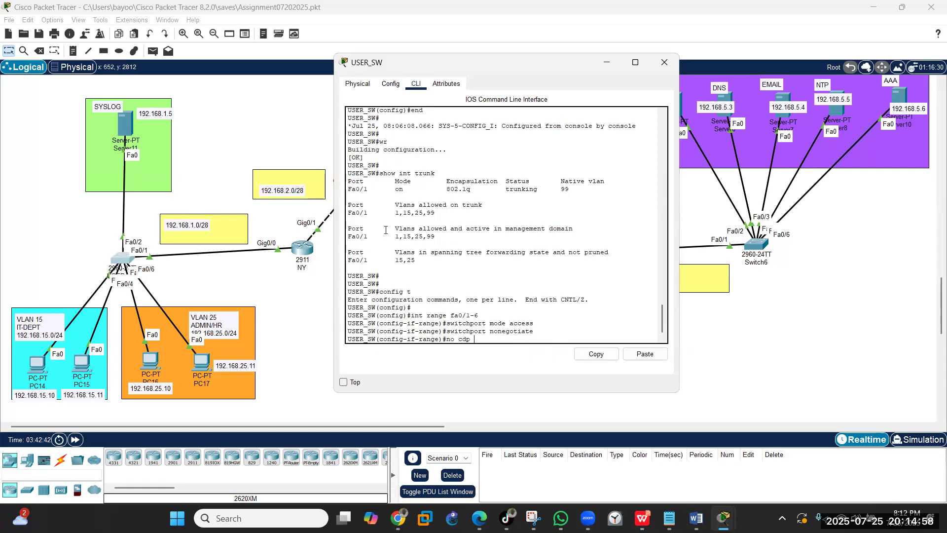
{"action": "type", "text": "able"}
{"action": "key", "text": "Return"}
{"action": "type", "text": "e"}
{"action": "key", "text": "Return"}
{"action": "type", "text": "wr"}
{"action": "key", "text": "Return"}
{"action": "key", "text": "Return"}
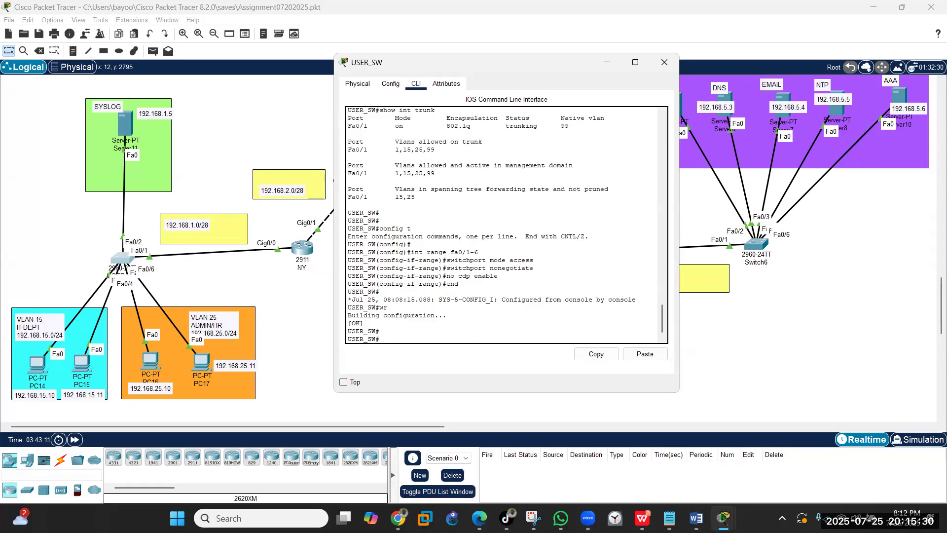
- Apply sticky port-security (maximum 2, violation restrict) to Fa0/4–6 from config t, then end and wr to save
{"action": "left_click", "coordinate": [391, 339]}
{"action": "type", "text": "con"}
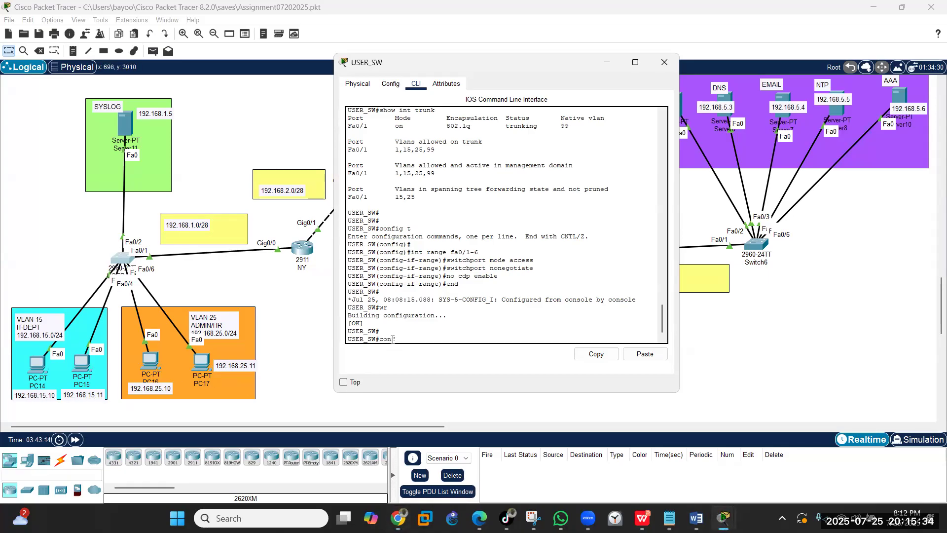
{"action": "type", "text": "fig t"}
{"action": "key", "text": "Return"}
{"action": "key", "text": "Return"}
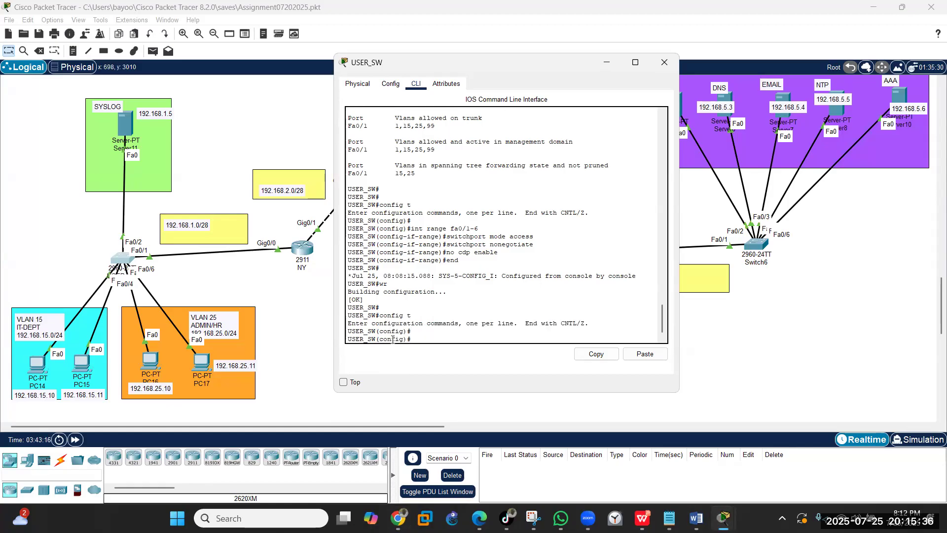
{"action": "left_click", "coordinate": [656, 355]}
{"action": "type", "text": "e)#e"}
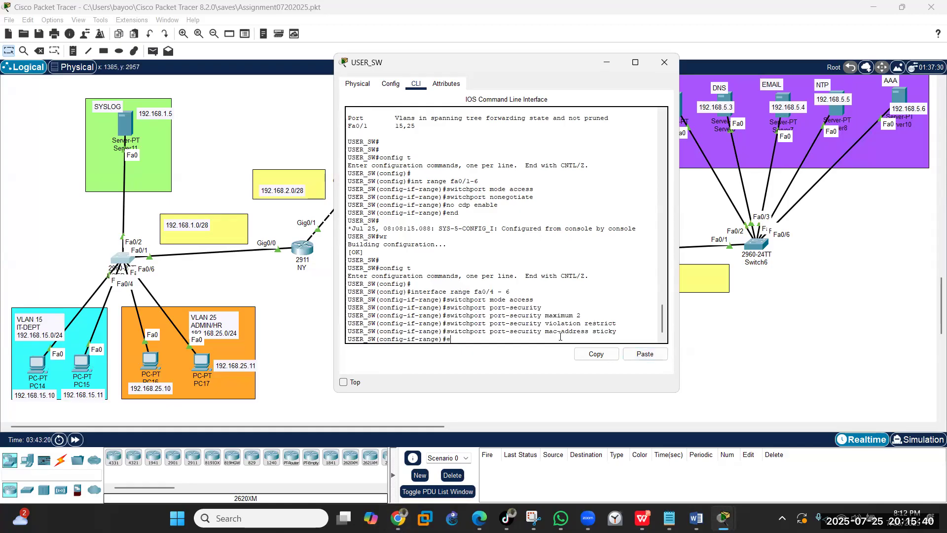
{"action": "type", "text": "nd"}
{"action": "key", "text": "Return"}
{"action": "type", "text": "wr"}
{"action": "key", "text": "Return"}
{"action": "key", "text": "Return"}
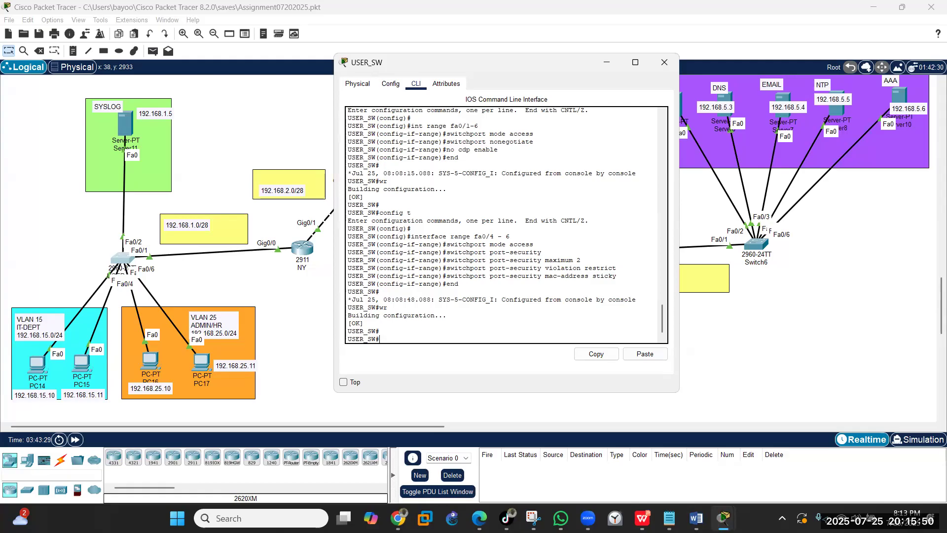
- Check the browser, then bring the USER_SW console back into focus
{"action": "key", "text": "alt+Tab"}
{"action": "left_click", "coordinate": [424, 342]}
{"action": "left_click", "coordinate": [598, 357]}
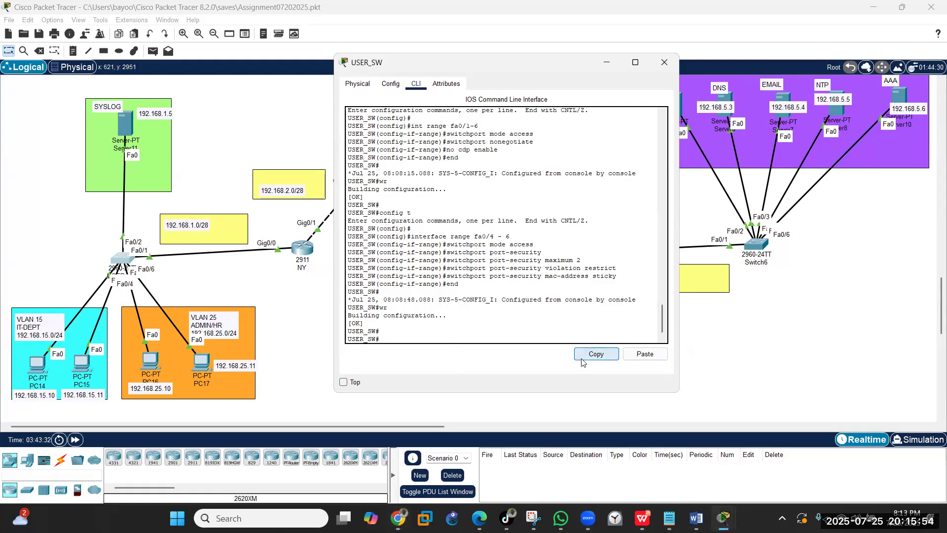
- Paste the MOTD banner at the USER_SW# prompt, where it is rejected, then close the console
{"action": "left_click", "coordinate": [638, 354]}
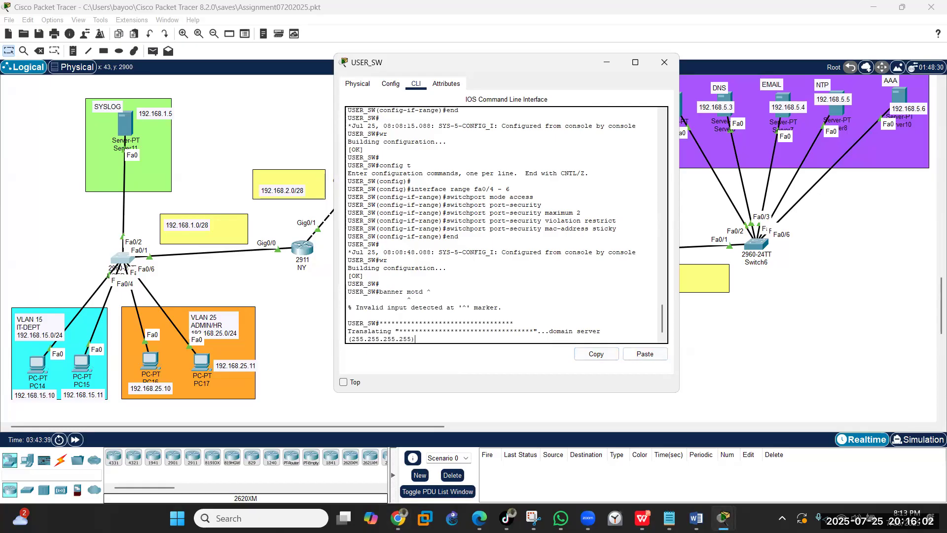
{"action": "key", "text": "alt+Tab"}
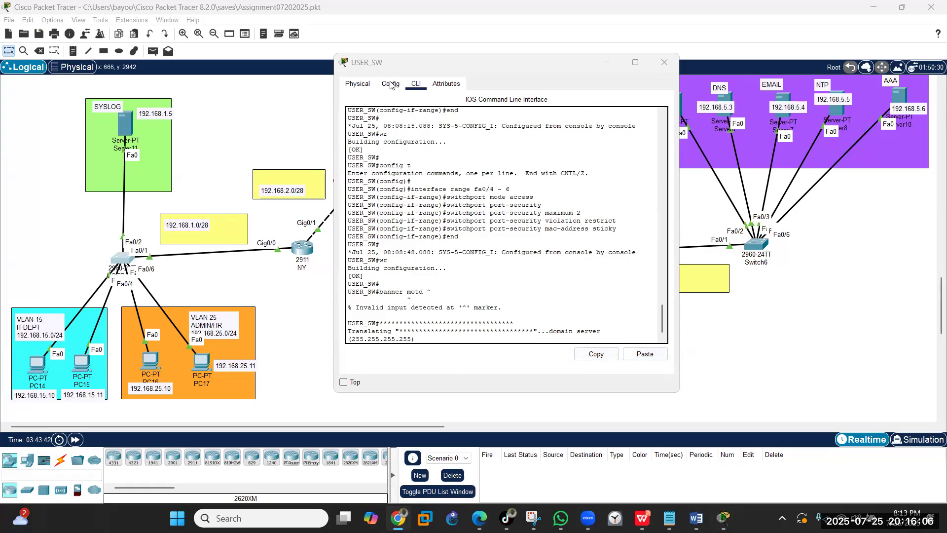
{"action": "left_click", "coordinate": [671, 61]}
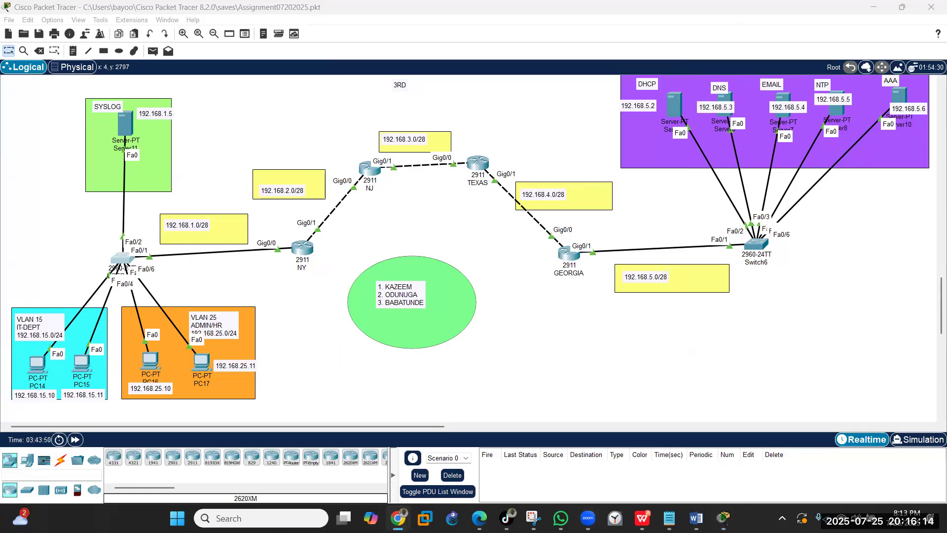
{"action": "left_click", "coordinate": [127, 122]}
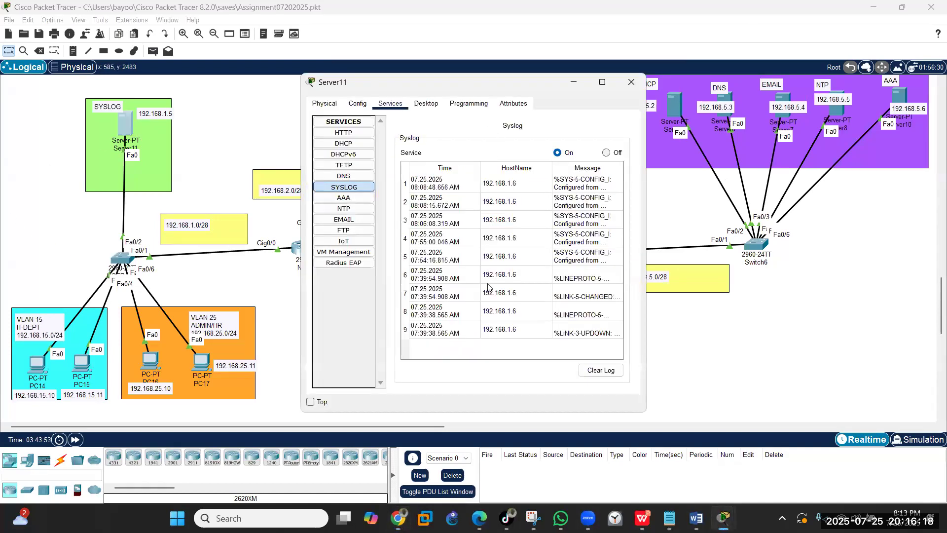
{"action": "left_click", "coordinate": [426, 104]}
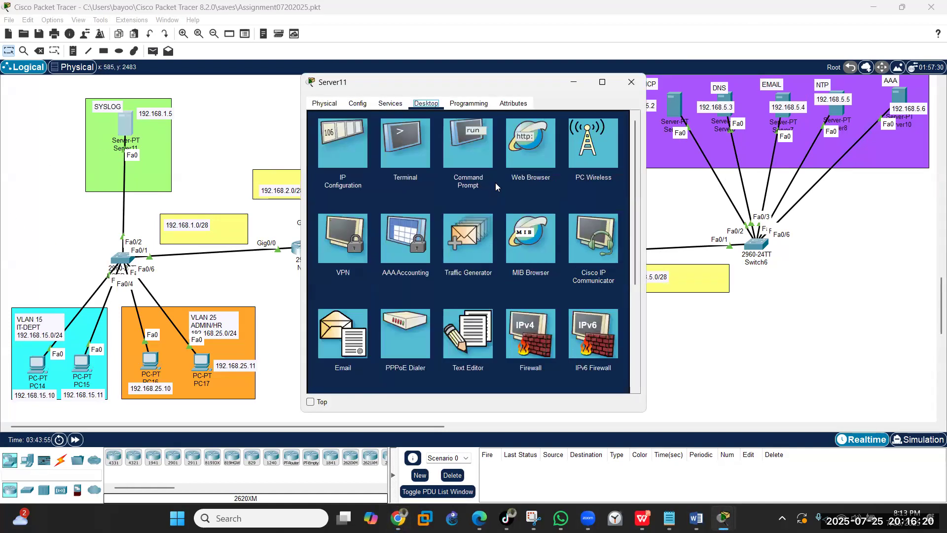
{"action": "left_click", "coordinate": [475, 163]}
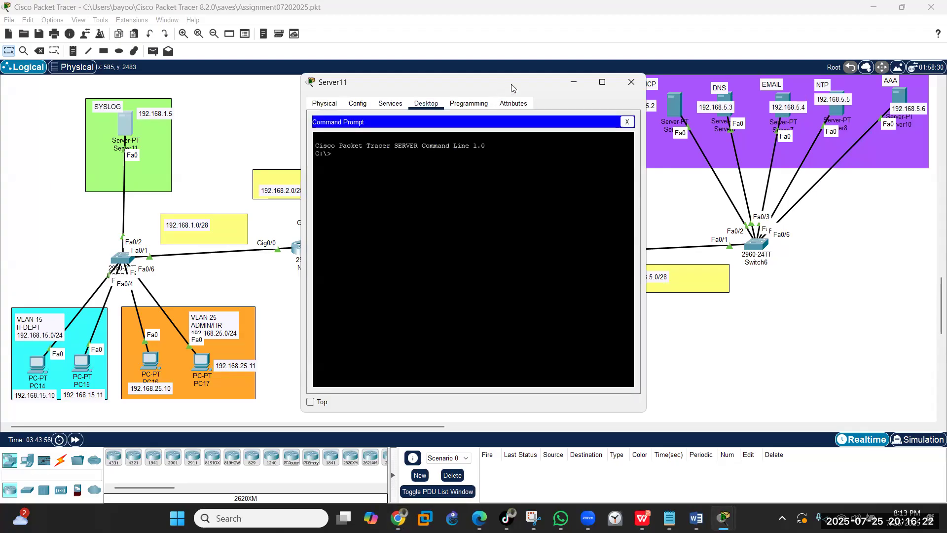
{"action": "left_click_drag", "start_coordinate": [511, 84], "coordinate": [666, 96]}
{"action": "type", "text": "pin"}
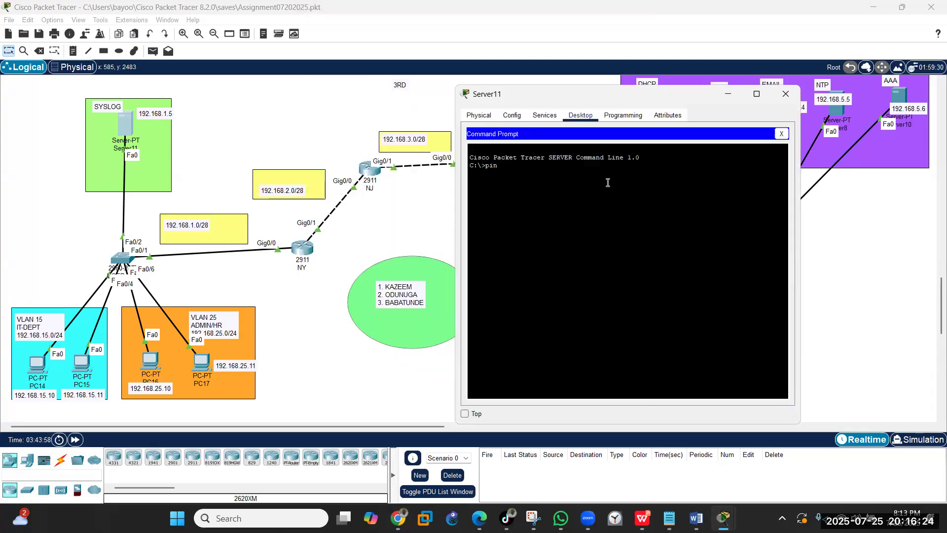
{"action": "type", "text": "g 192.168.1.1"}
{"action": "key", "text": "Return"}
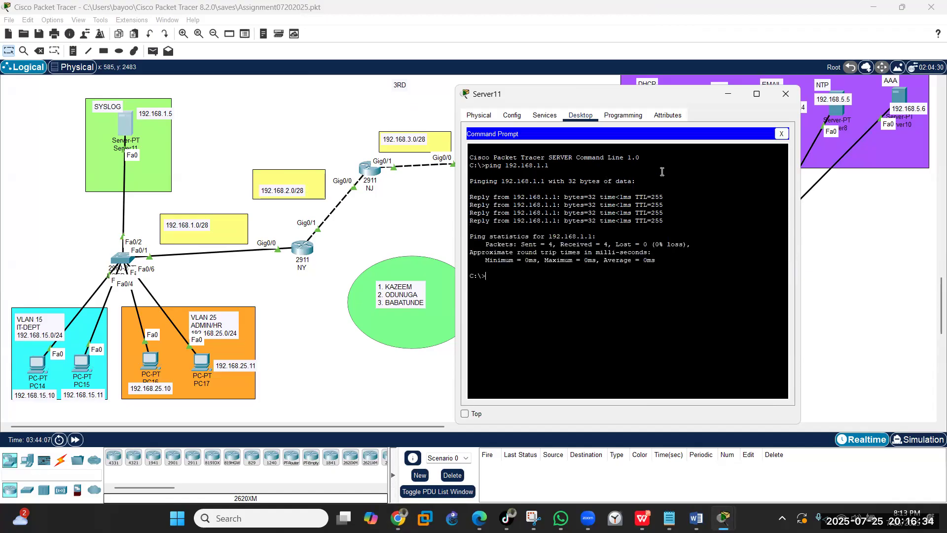
{"action": "left_click", "coordinate": [782, 134]}
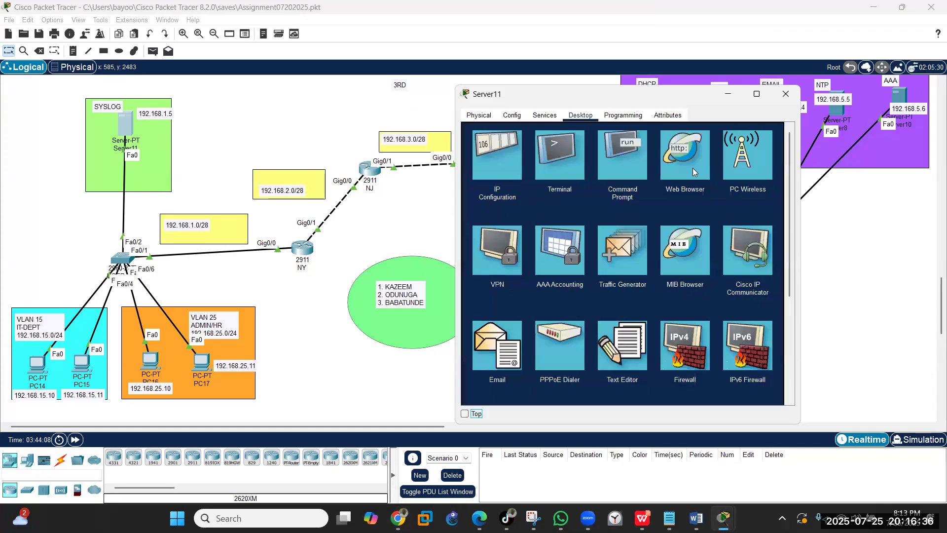
{"action": "left_click", "coordinate": [785, 94]}
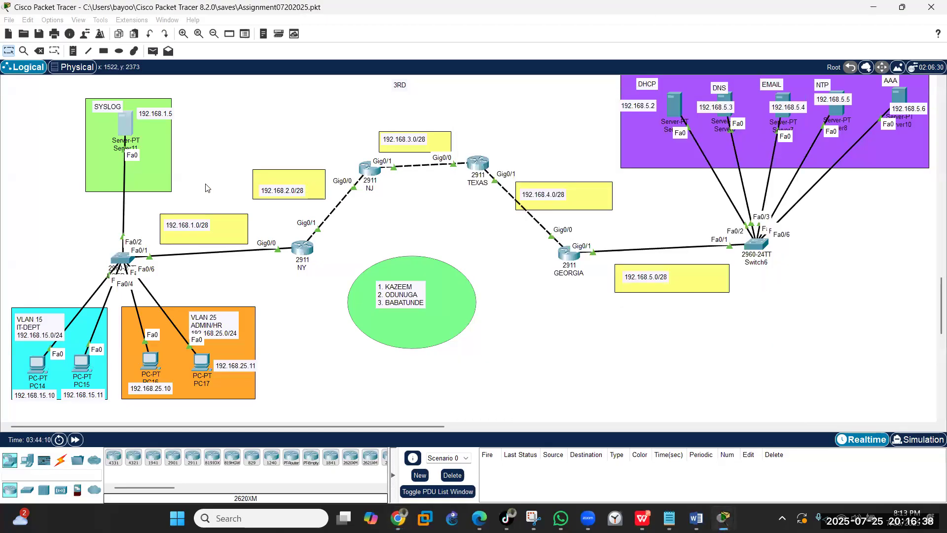
{"action": "left_click", "coordinate": [125, 258]}
{"action": "left_click", "coordinate": [404, 357]}
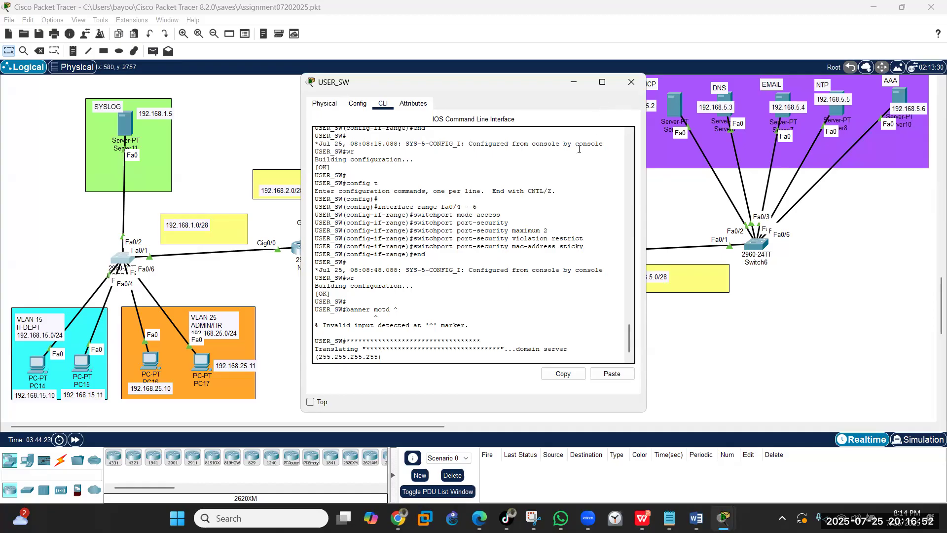
{"action": "left_click", "coordinate": [321, 103]}
{"action": "left_click", "coordinate": [366, 110]}
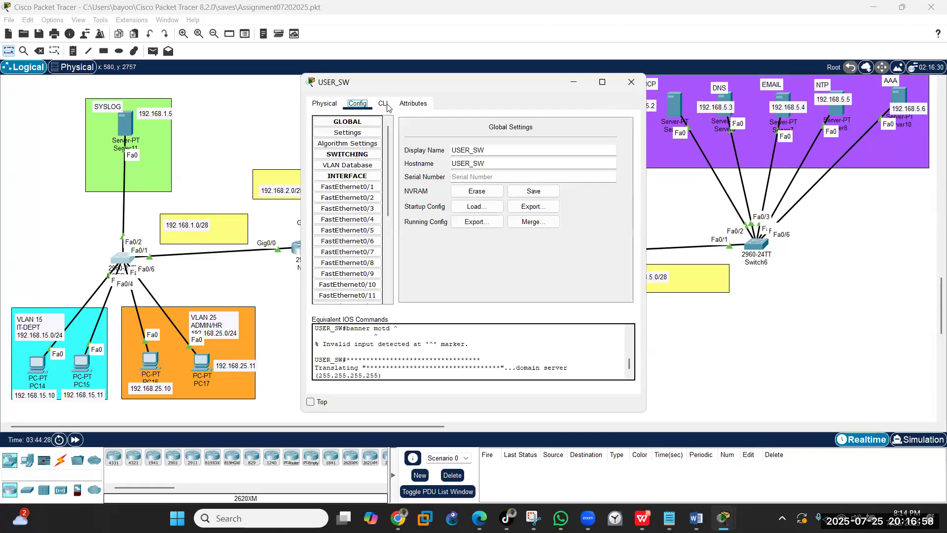
{"action": "left_click", "coordinate": [387, 106]}
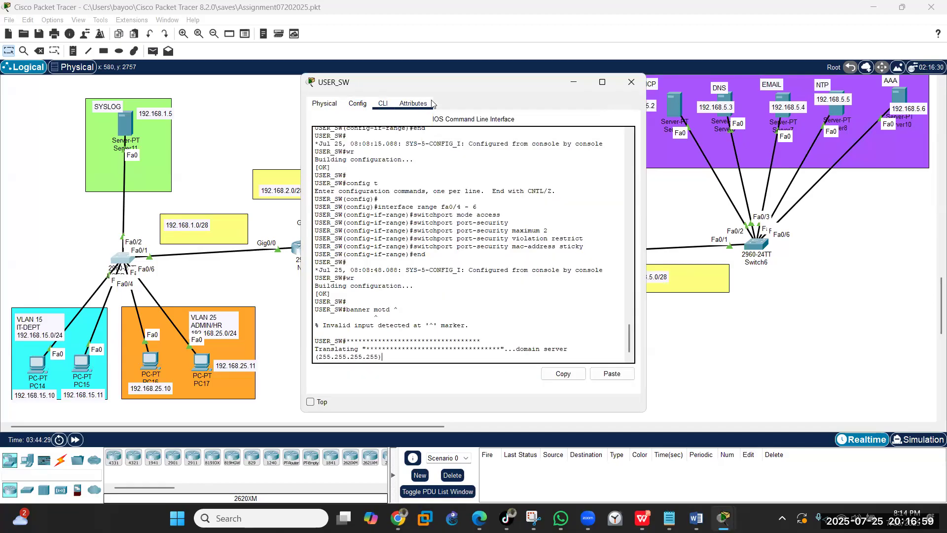
{"action": "left_click", "coordinate": [630, 82]}
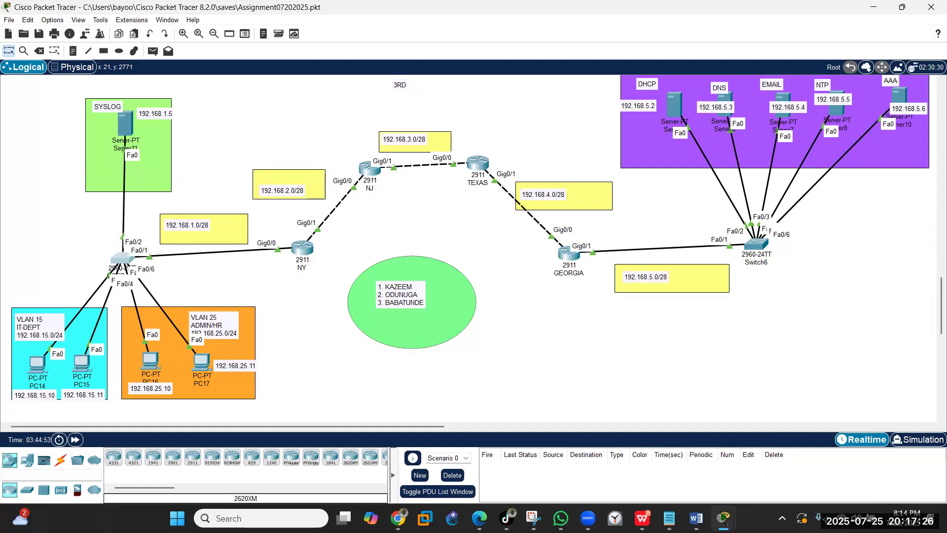
- Reopen the USER_SW CLI and paste the unauthorized-access-prohibited banner motd in global configuration mode
{"action": "left_click", "coordinate": [124, 262]}
{"action": "left_click", "coordinate": [362, 351]}
{"action": "type", "text": "conf"}
{"action": "type", "text": "t"}
{"action": "key", "text": "Return"}
{"action": "key", "text": "Return"}
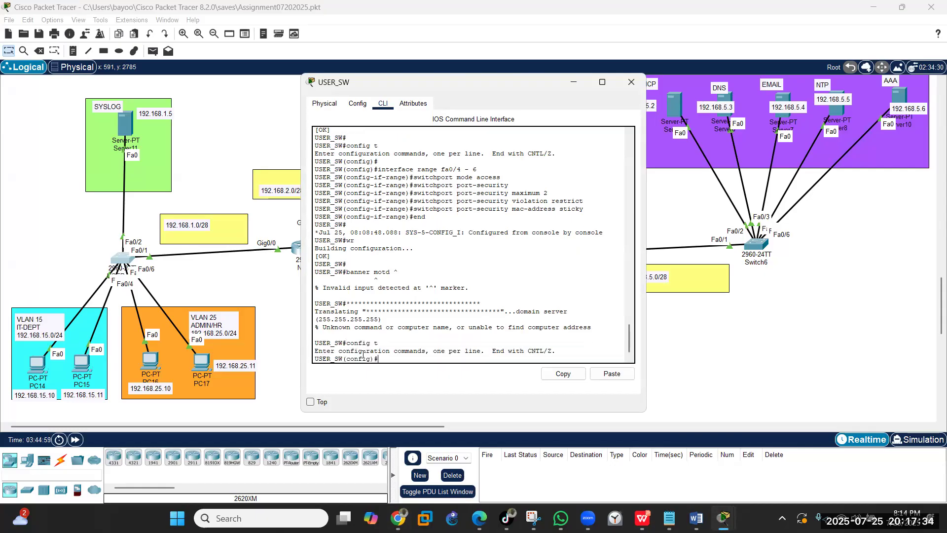
{"action": "left_click", "coordinate": [612, 373]}
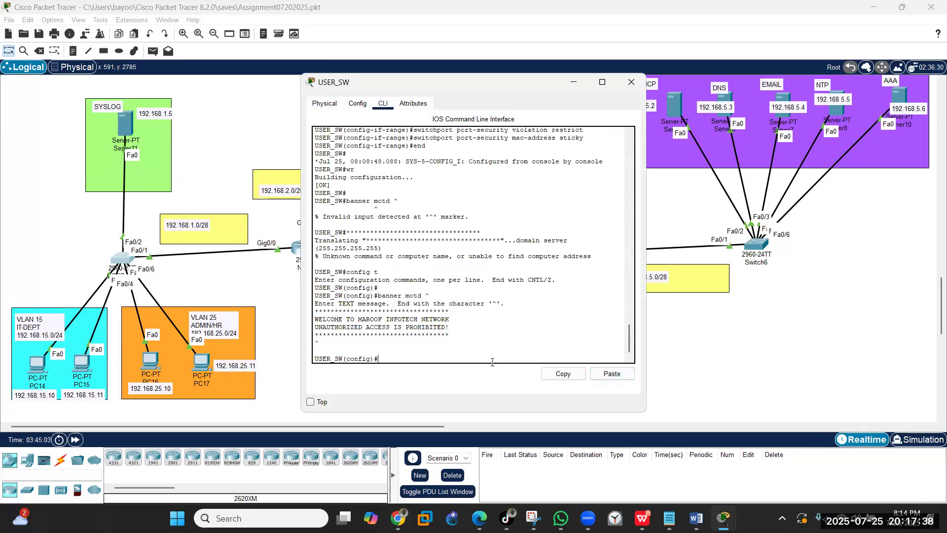
- Exit configuration mode, save with wr, and minimize the USER_SW window
{"action": "type", "text": "end"}
{"action": "key", "text": "Return"}
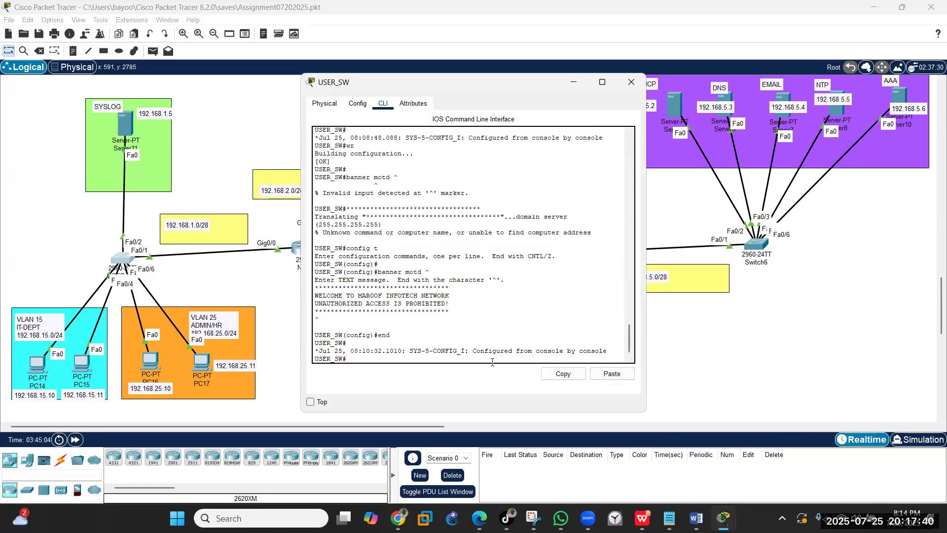
{"action": "type", "text": "wr"}
{"action": "key", "text": "Return"}
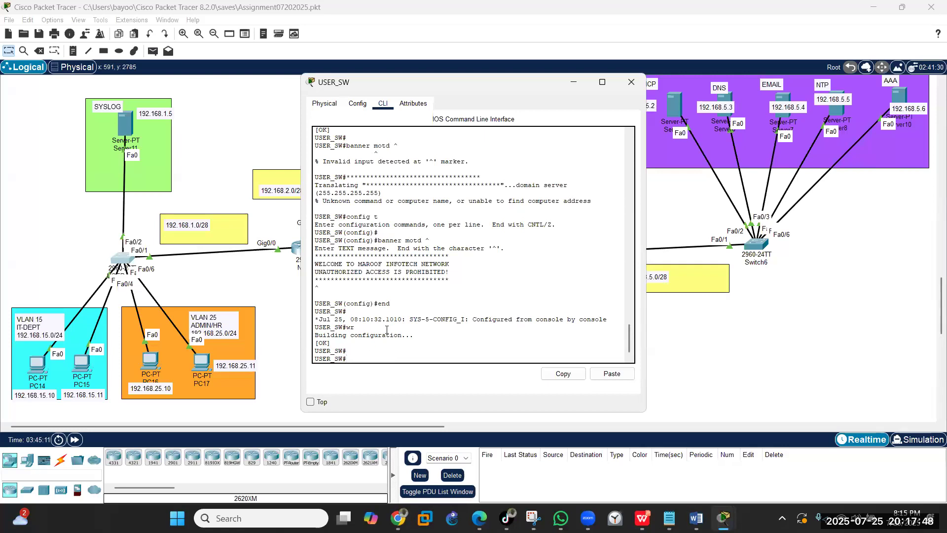
{"action": "left_click", "coordinate": [574, 83]}
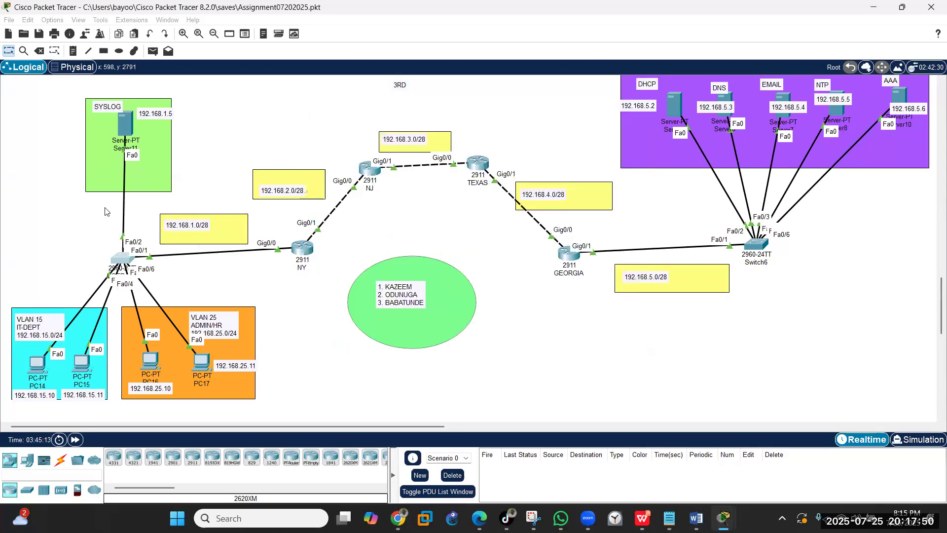